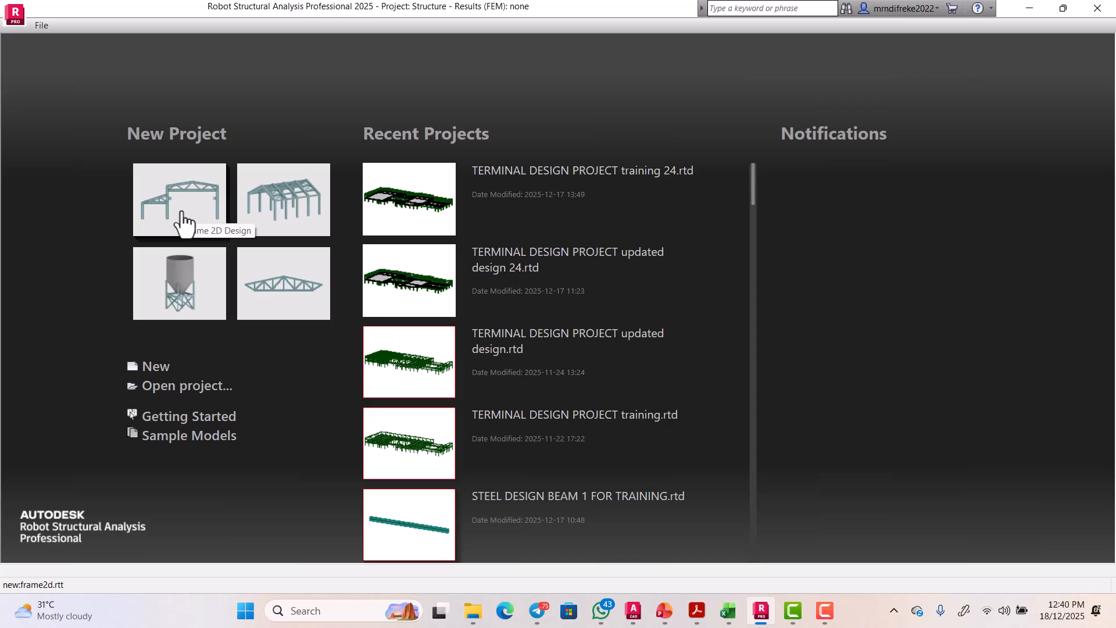
Step: Start a new Frame 2D Design project and open Job Preferences from the Tools menu
click(191, 205)
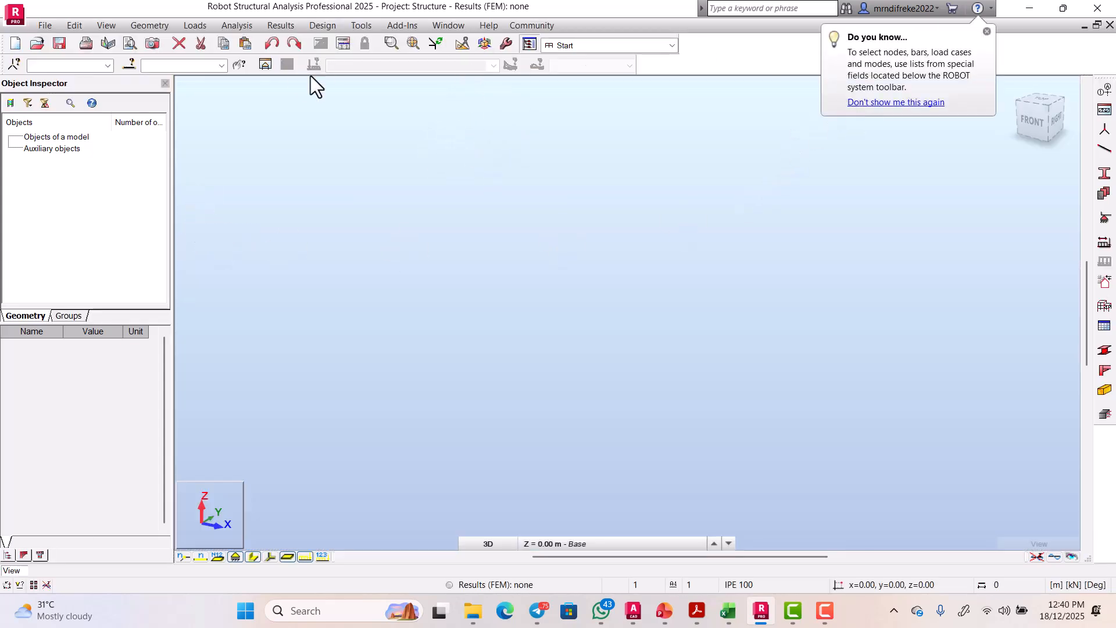
click(361, 25)
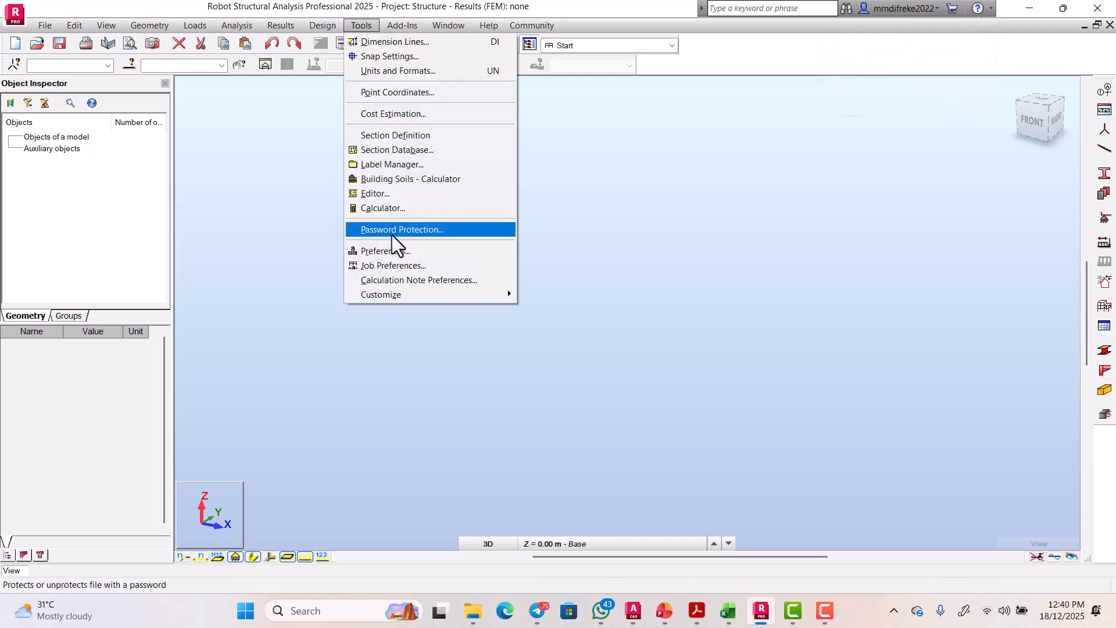
click(393, 265)
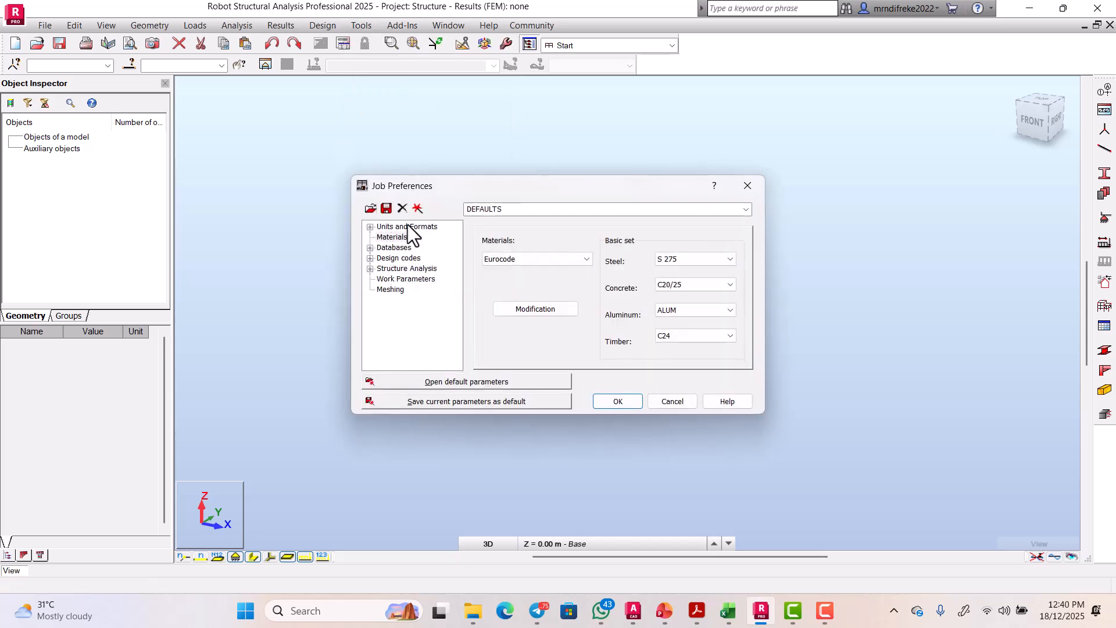
Step: Expand Units and Formats and review the dimension and force unit settings
drag(507, 191, 504, 141)
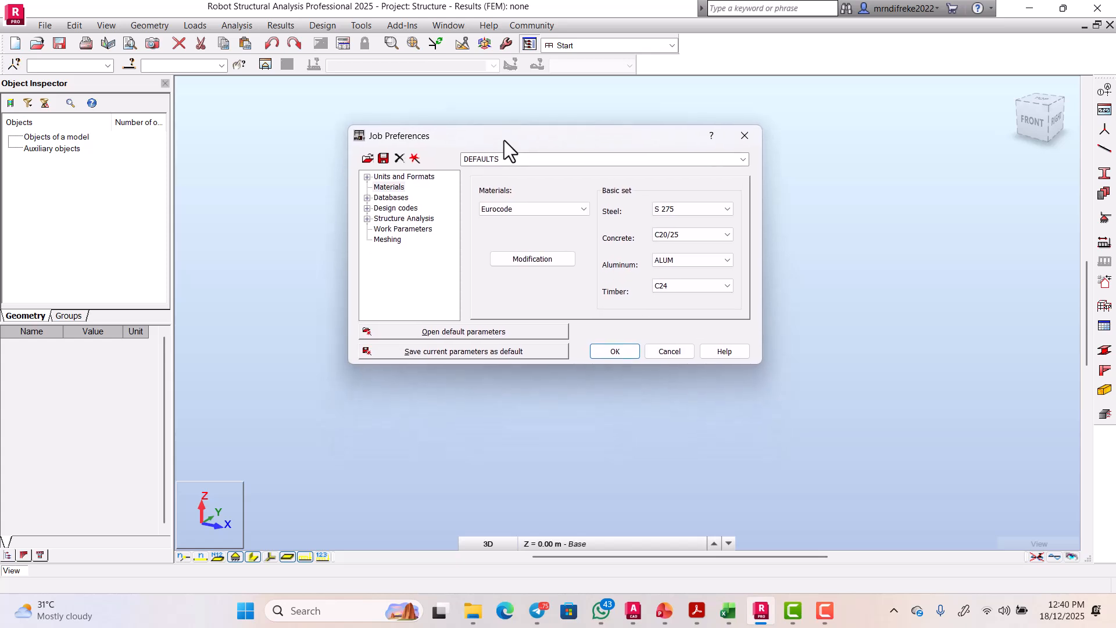
click(392, 177)
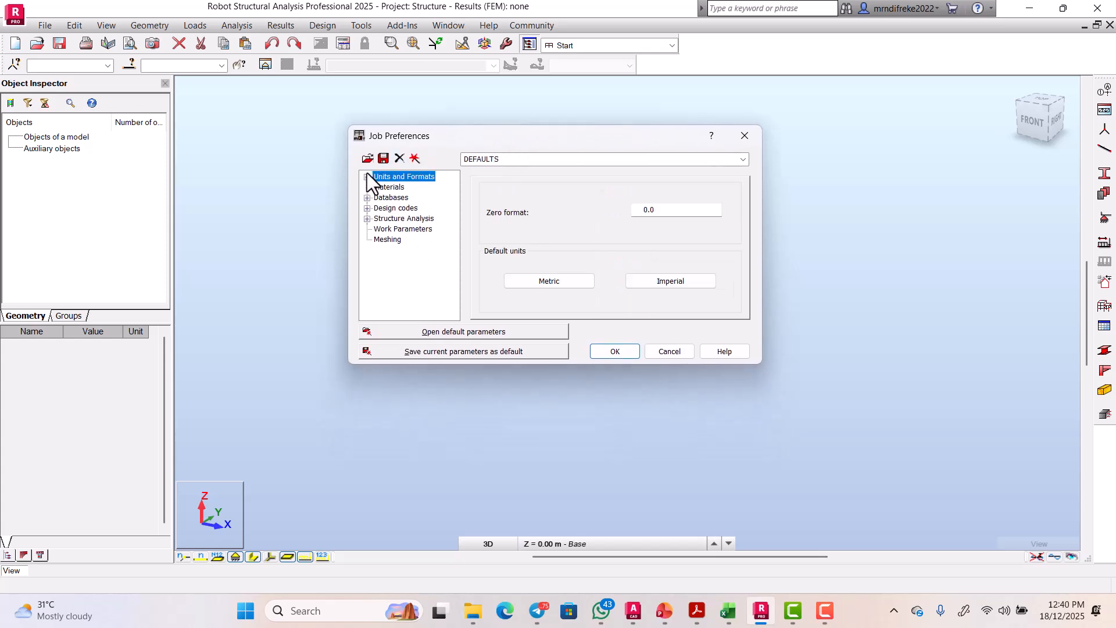
double_click(368, 175)
click(367, 176)
click(395, 188)
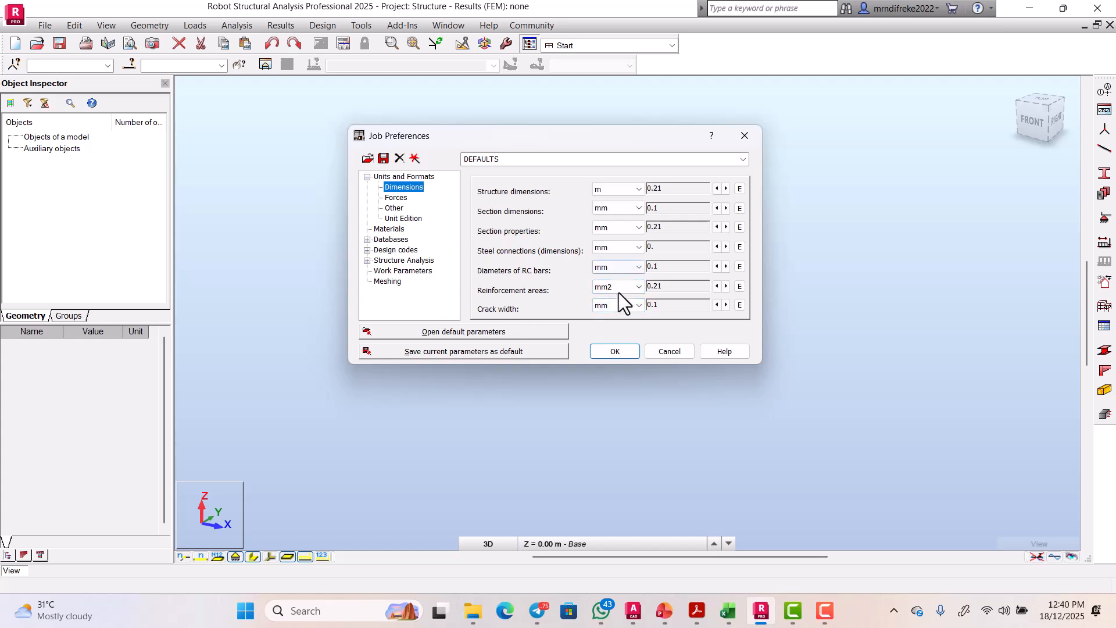
click(396, 197)
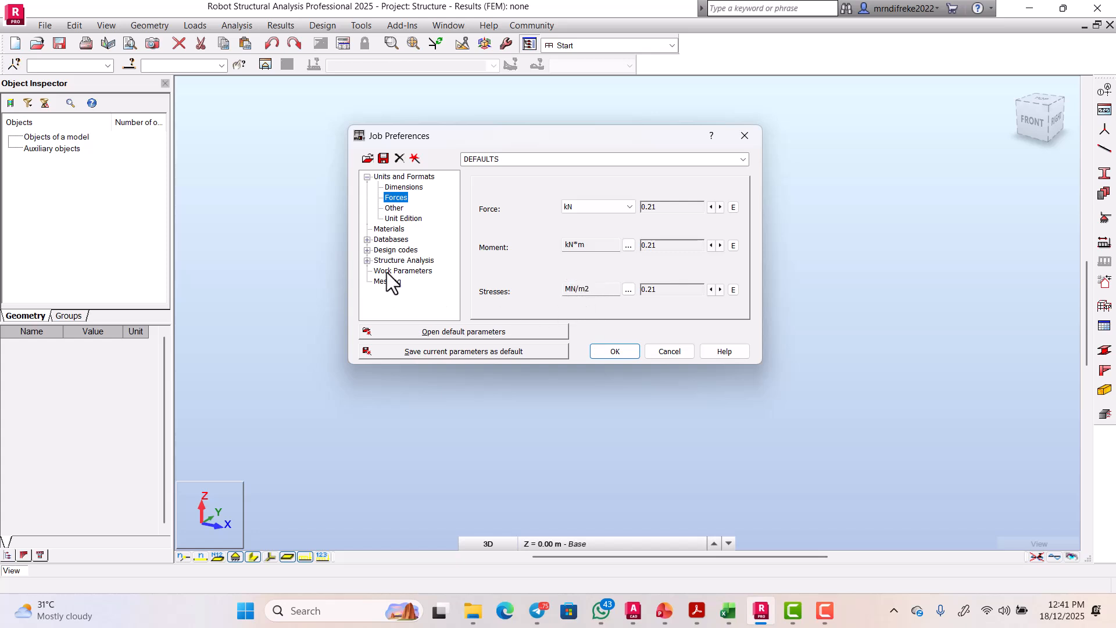
click(393, 209)
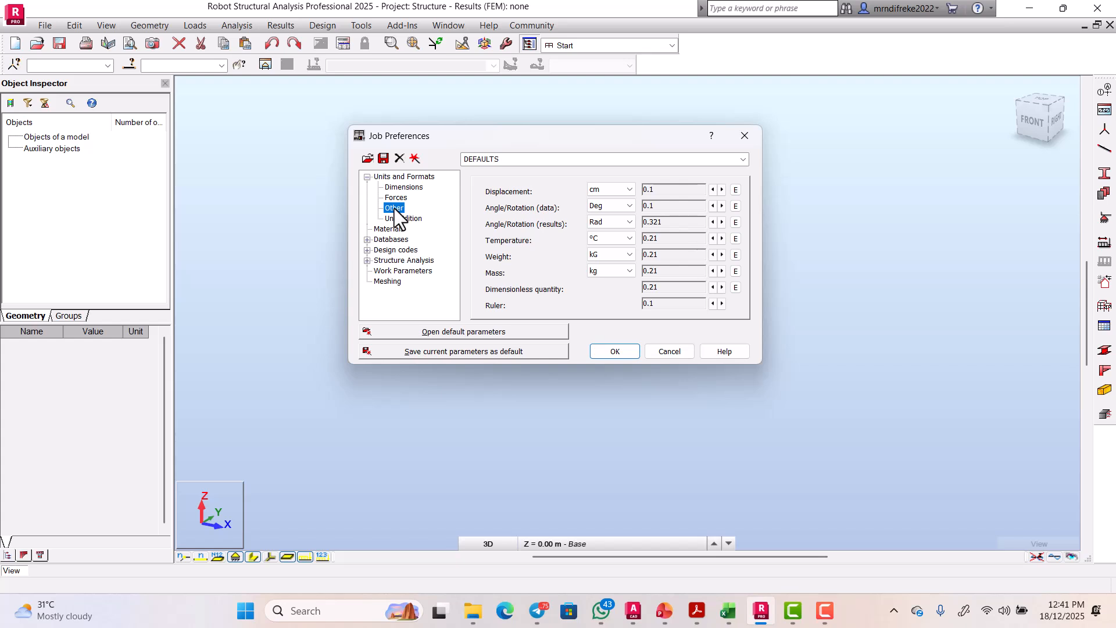
Step: Set the displacement unit to mm, then review the force and materials settings
click(609, 191)
click(603, 222)
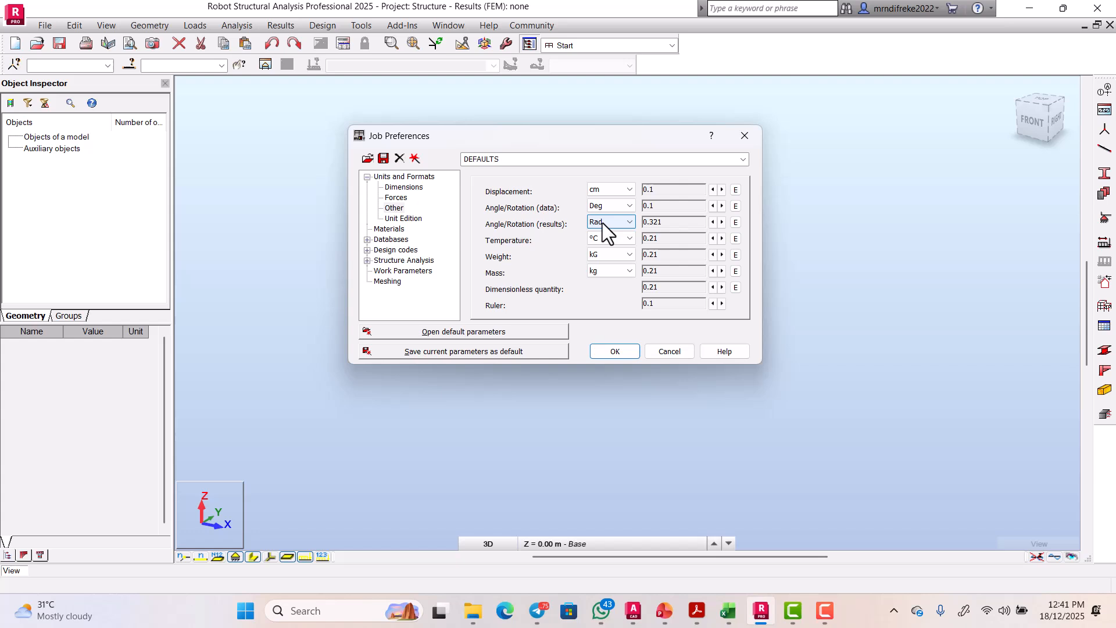
click(609, 190)
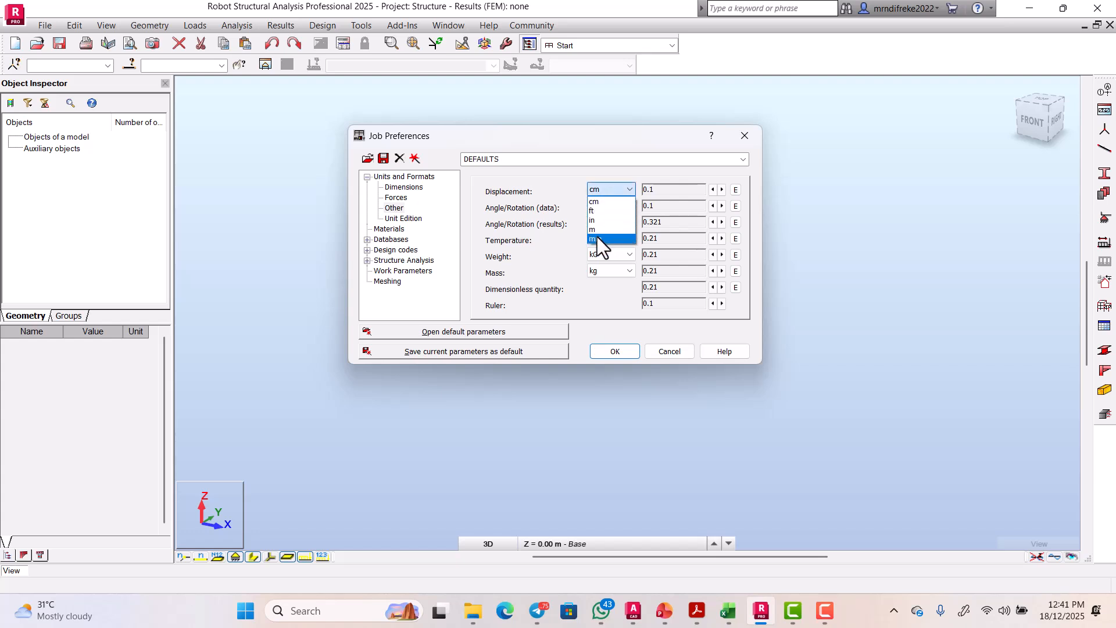
click(598, 237)
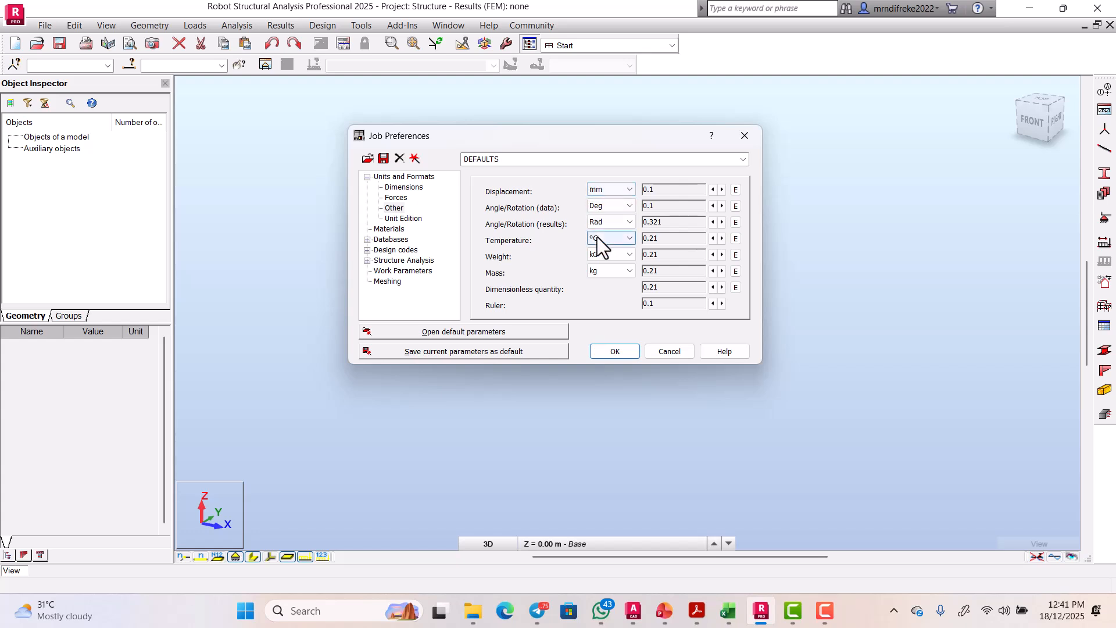
click(395, 198)
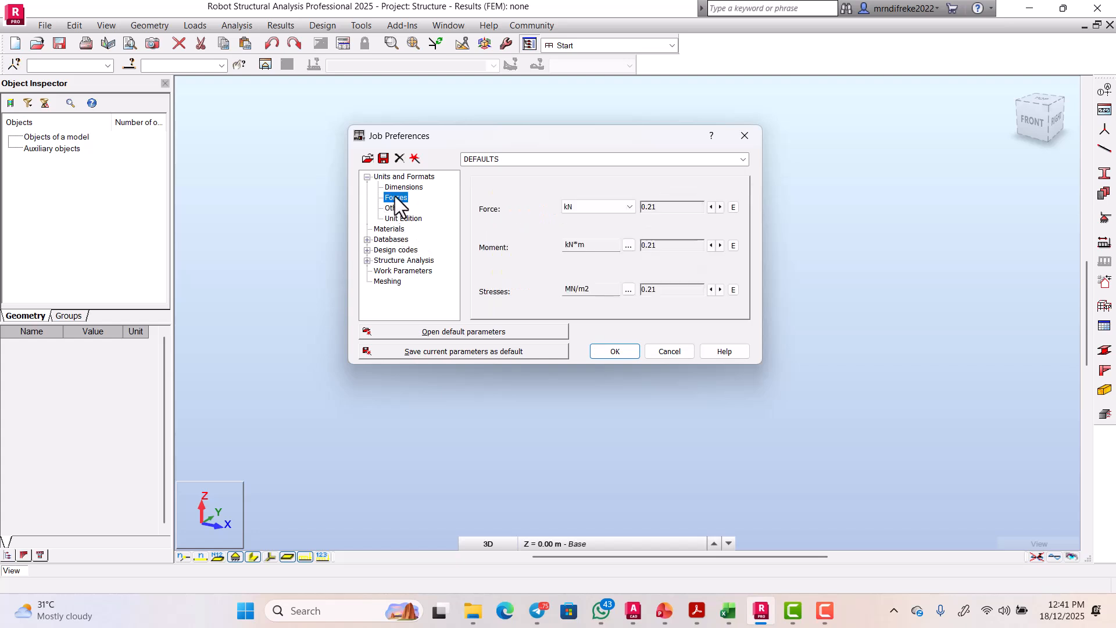
click(407, 220)
click(389, 228)
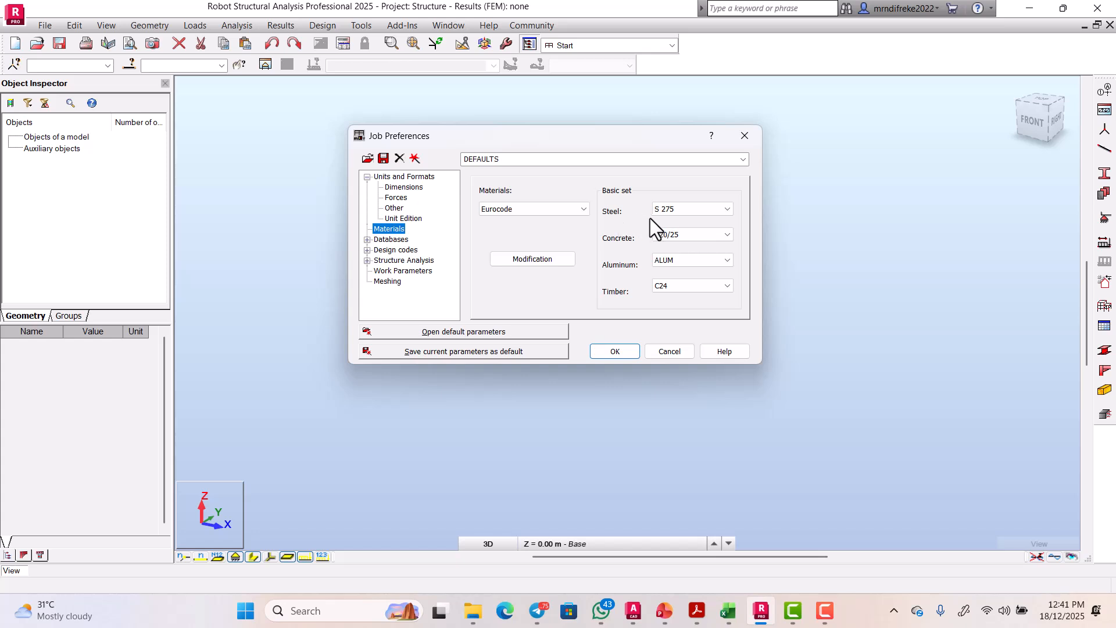
Step: Review the Databases and BS-EN 1990 load design codes, then confirm Job Preferences with OK
click(367, 239)
scroll(397, 254, down, 2)
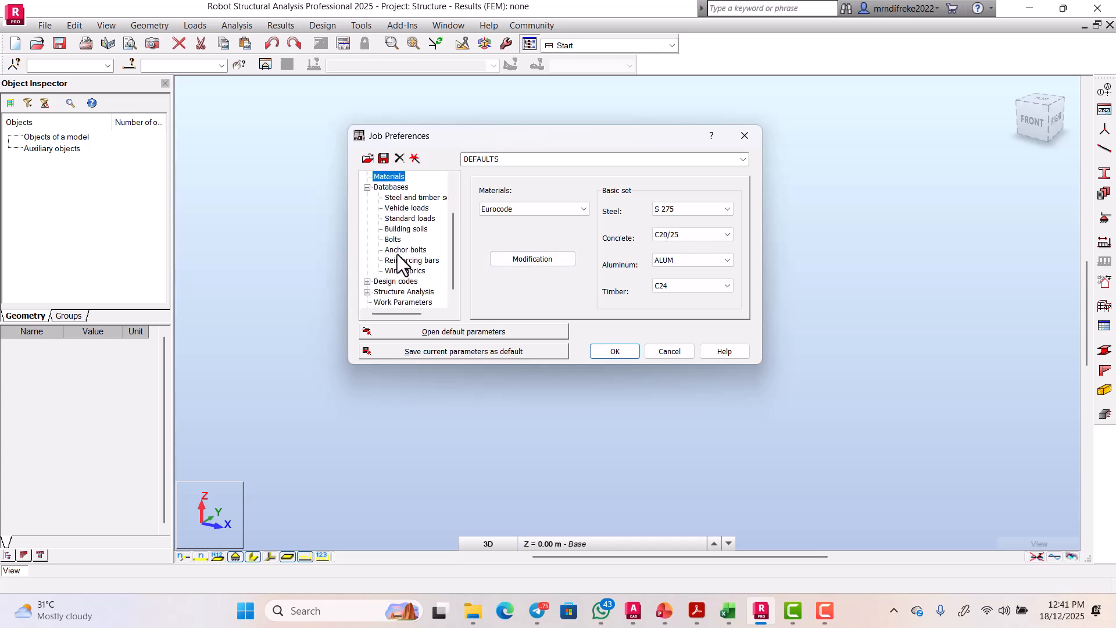
click(367, 282)
scroll(381, 281, down, 1)
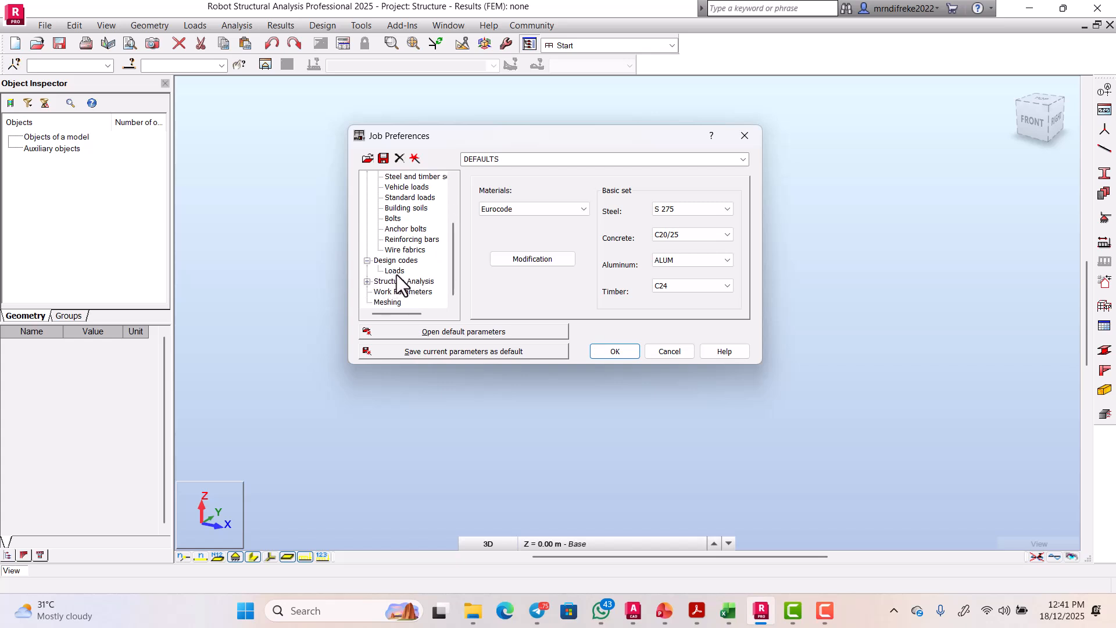
click(395, 271)
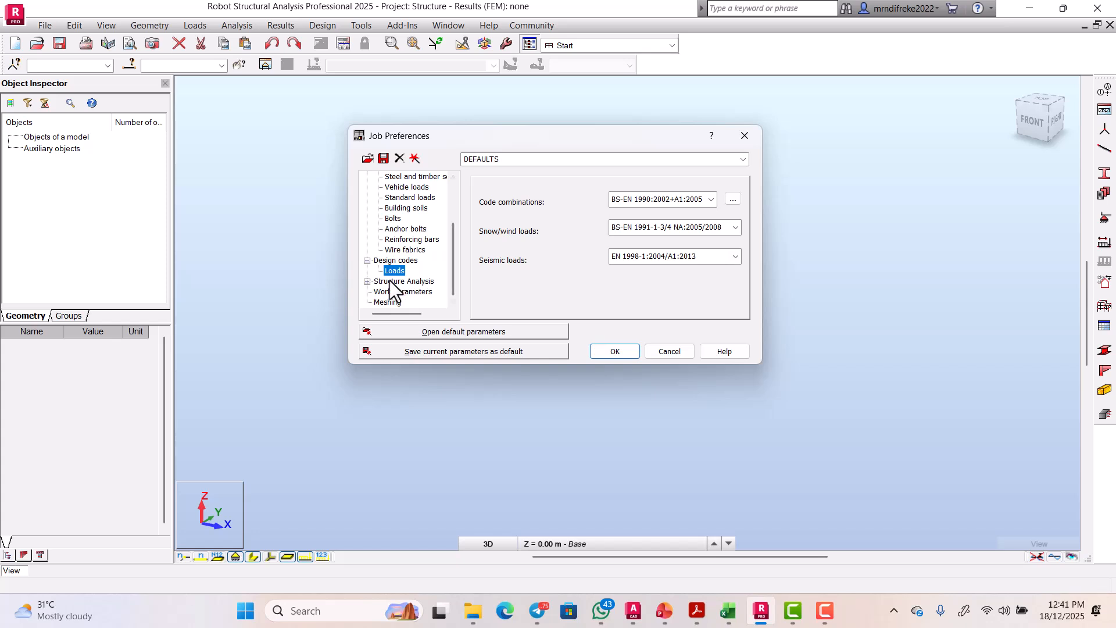
click(624, 350)
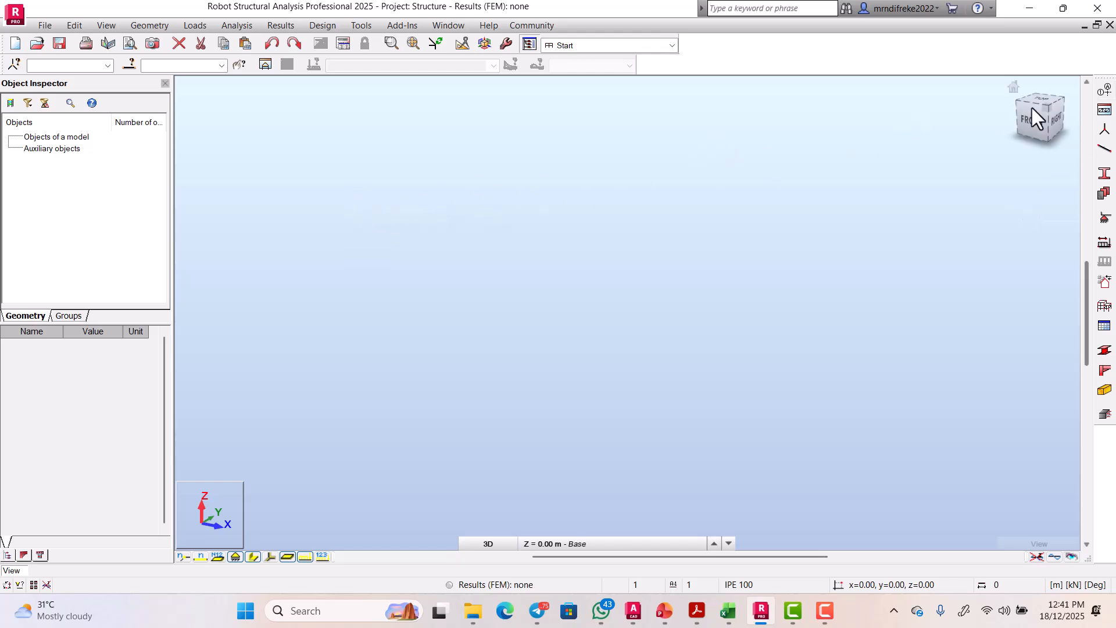
Step: Add X axes with 1 repetition, 8 m spacing and A B C labels, giving A and B
click(1104, 91)
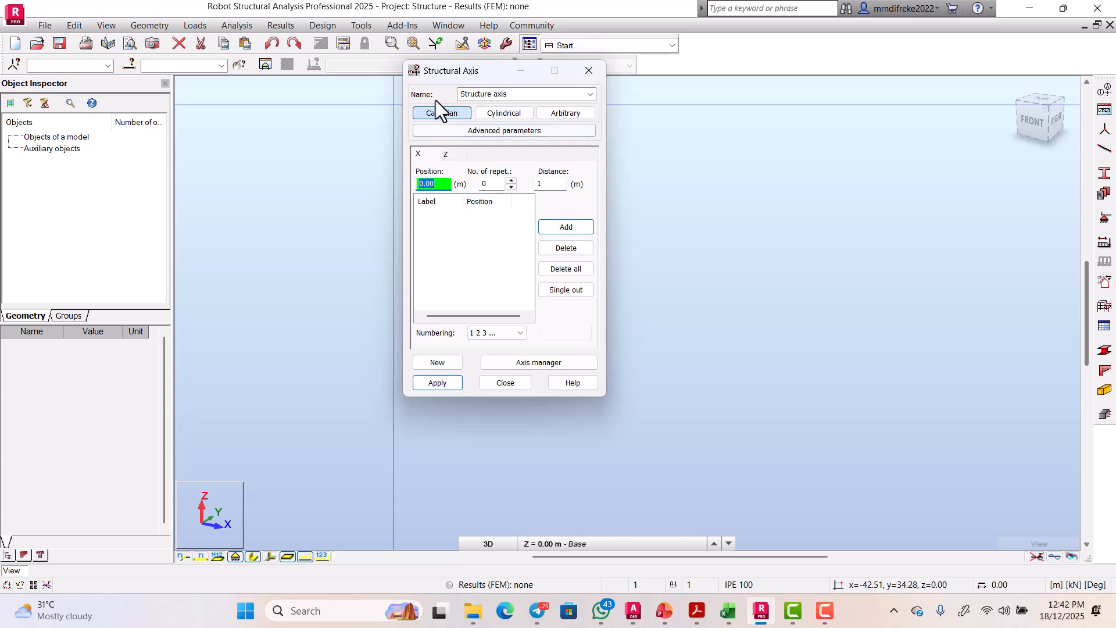
drag(424, 78, 305, 121)
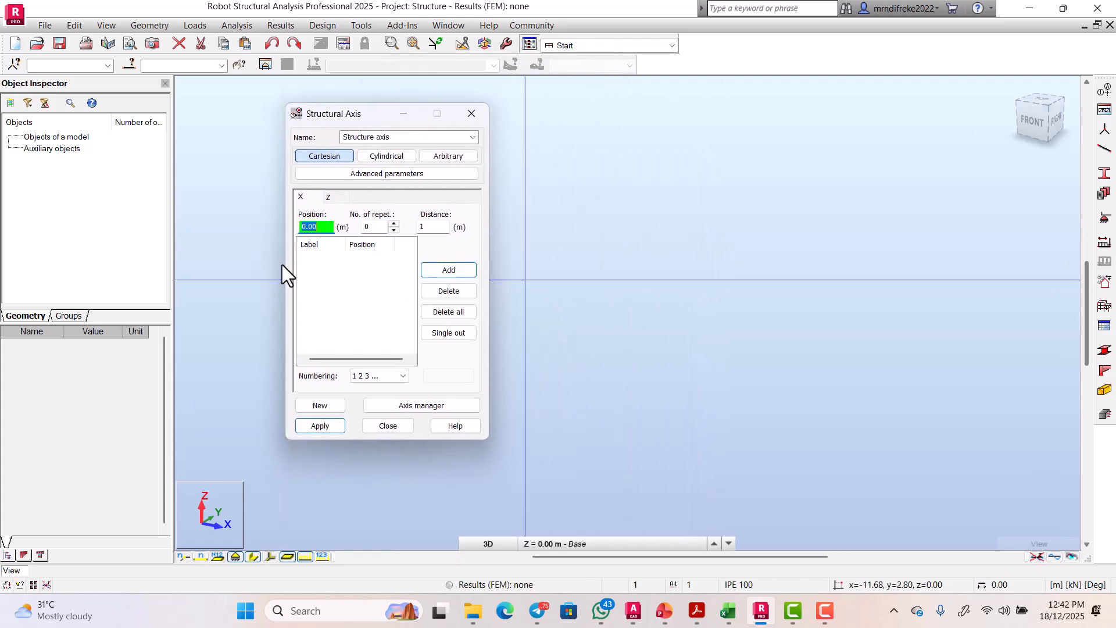
click(372, 228)
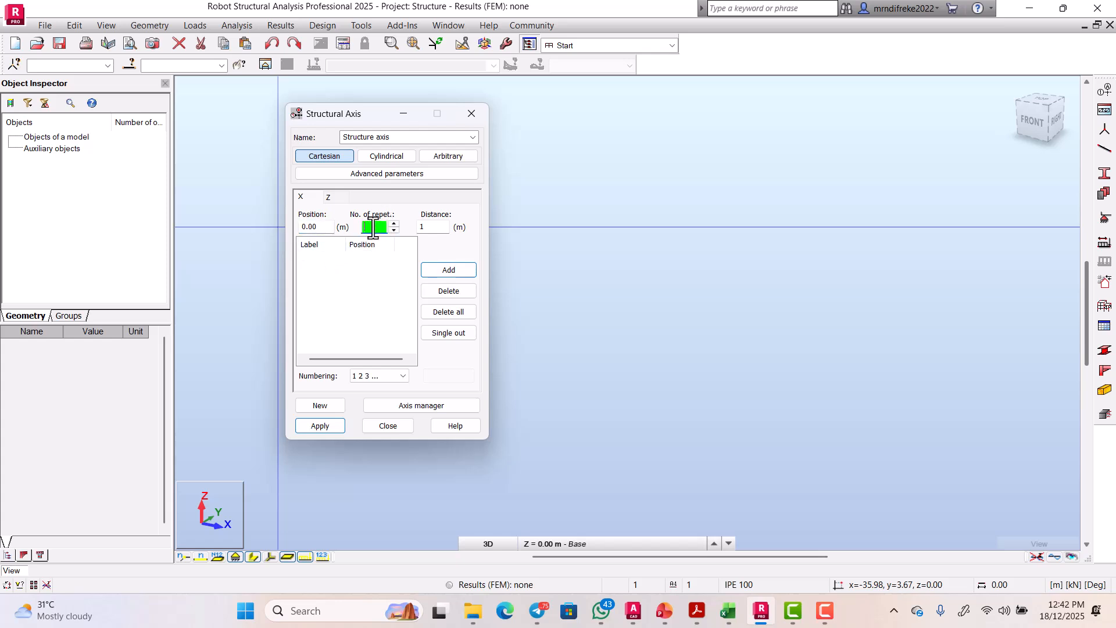
double_click(433, 227)
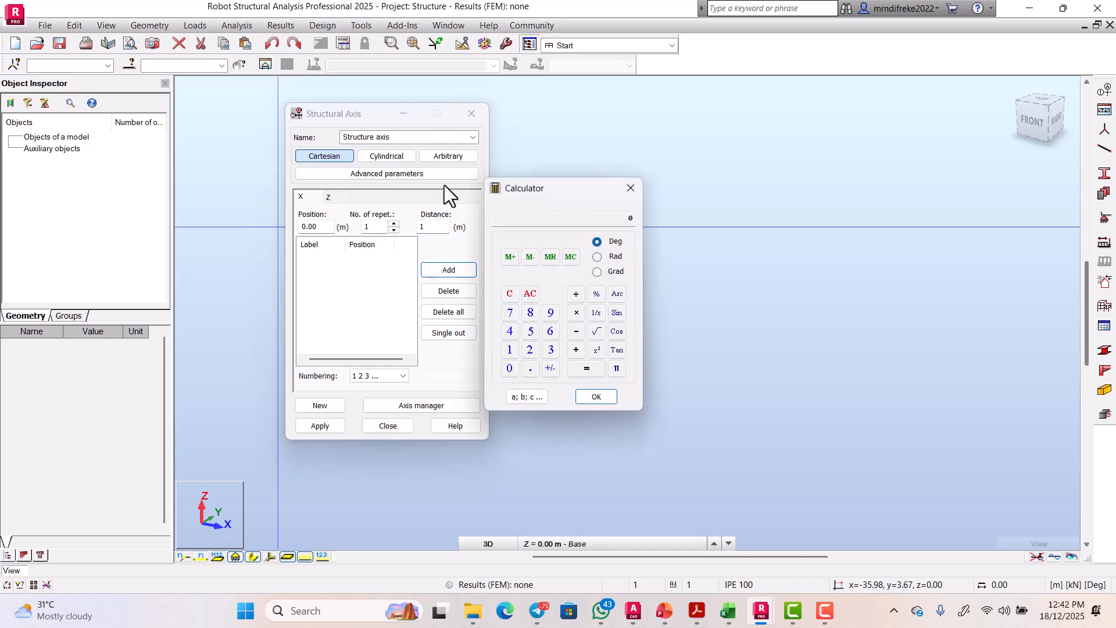
click(631, 188)
click(434, 227)
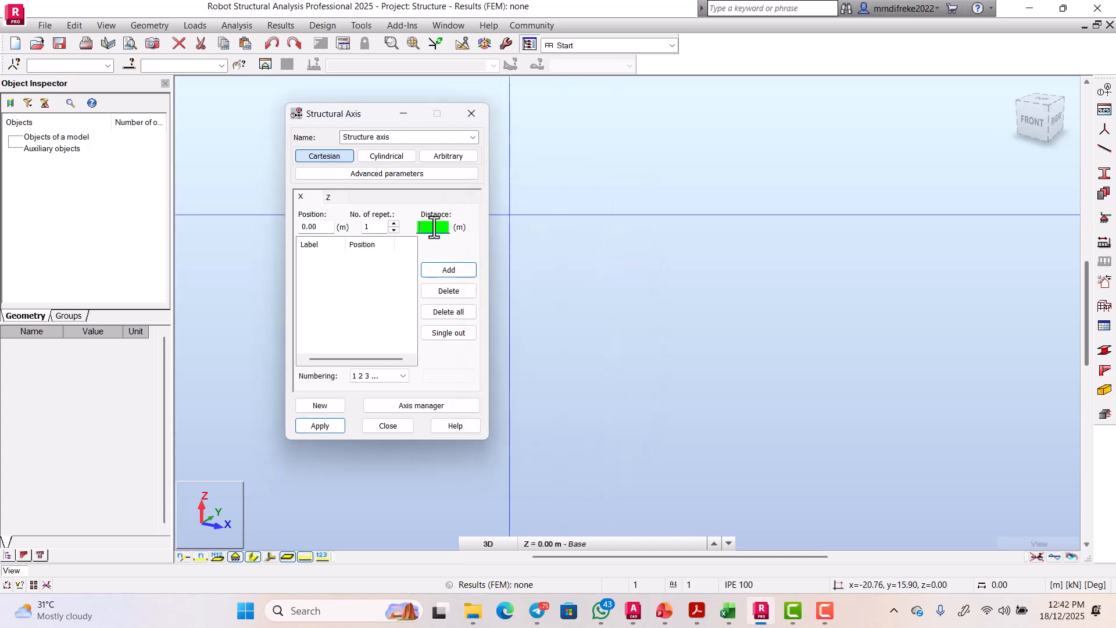
text(8)
click(387, 377)
click(387, 377)
click(387, 377)
click(441, 270)
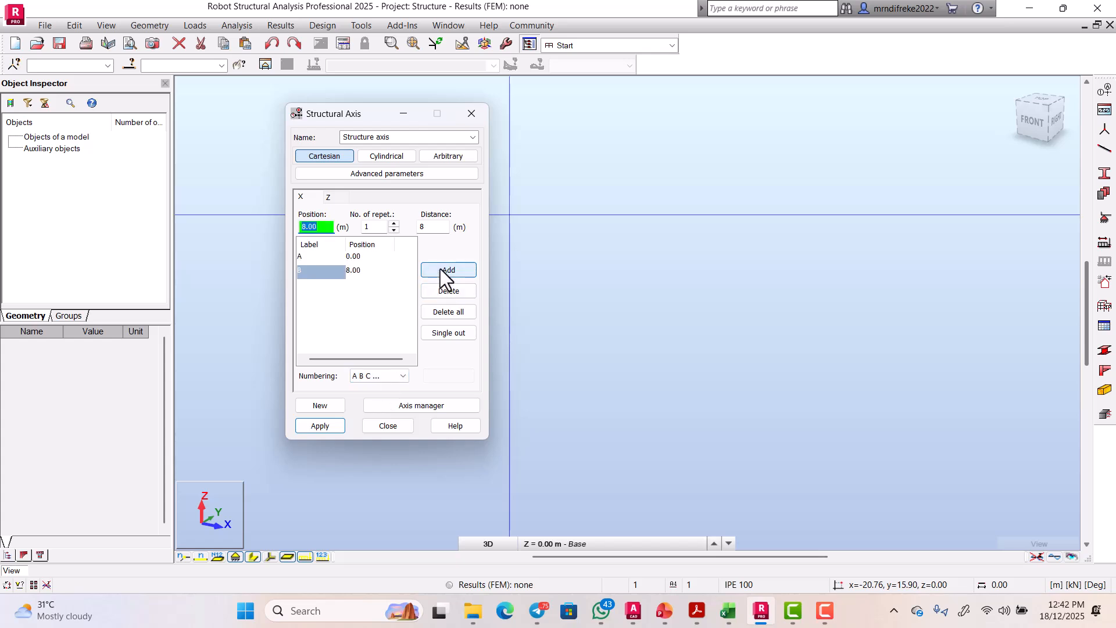
click(326, 195)
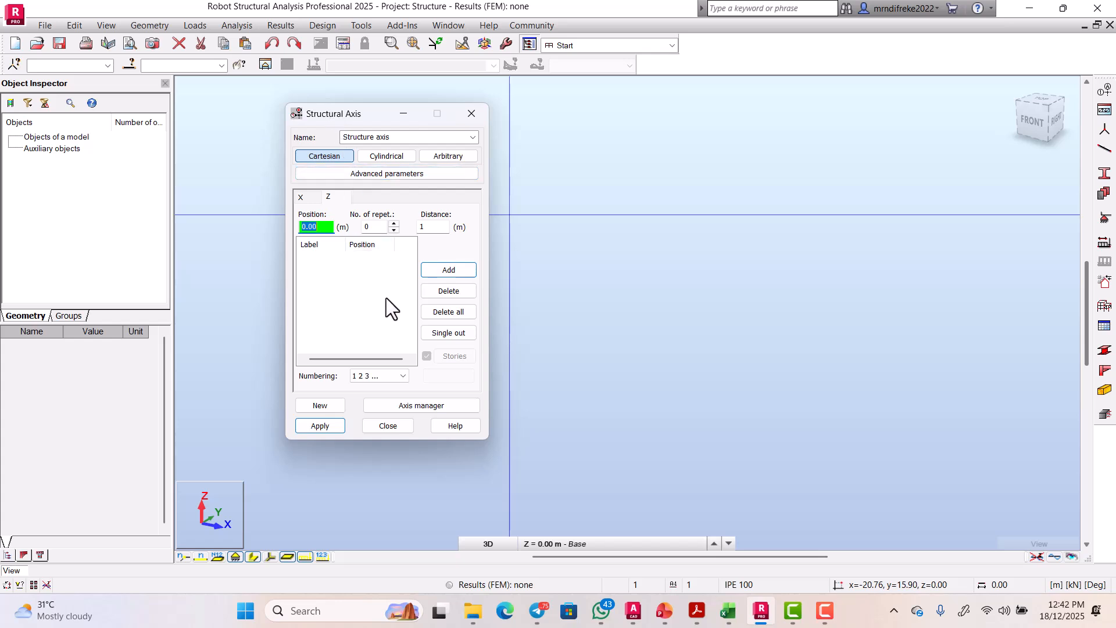
Step: Add Z axis 2 at 0.50 m with 1 repetition and apply the grid to the model
double_click(375, 227)
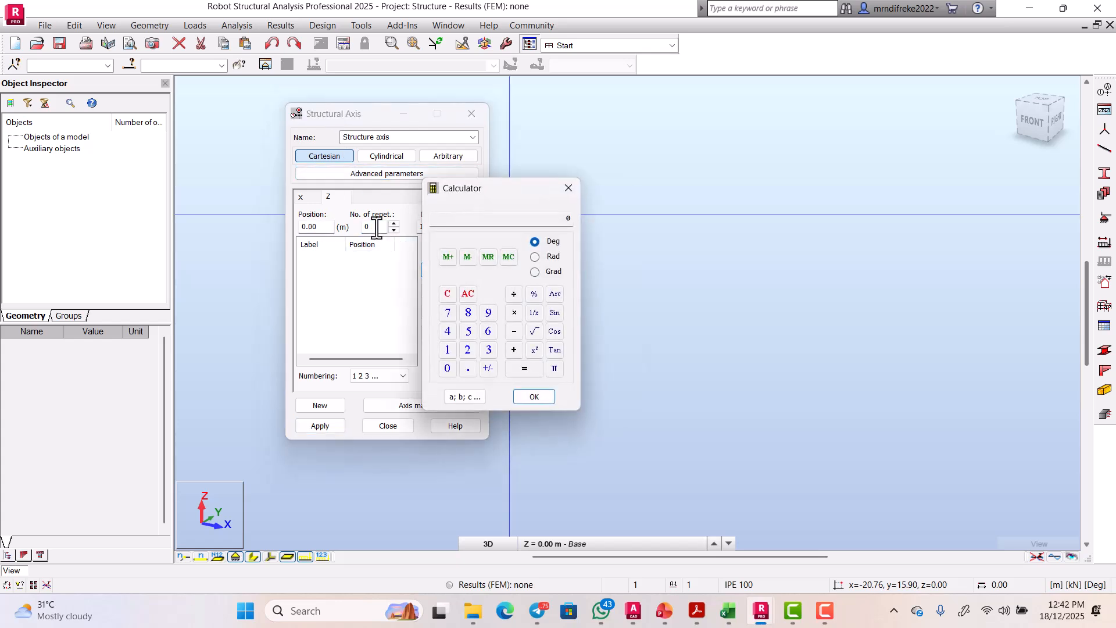
click(569, 188)
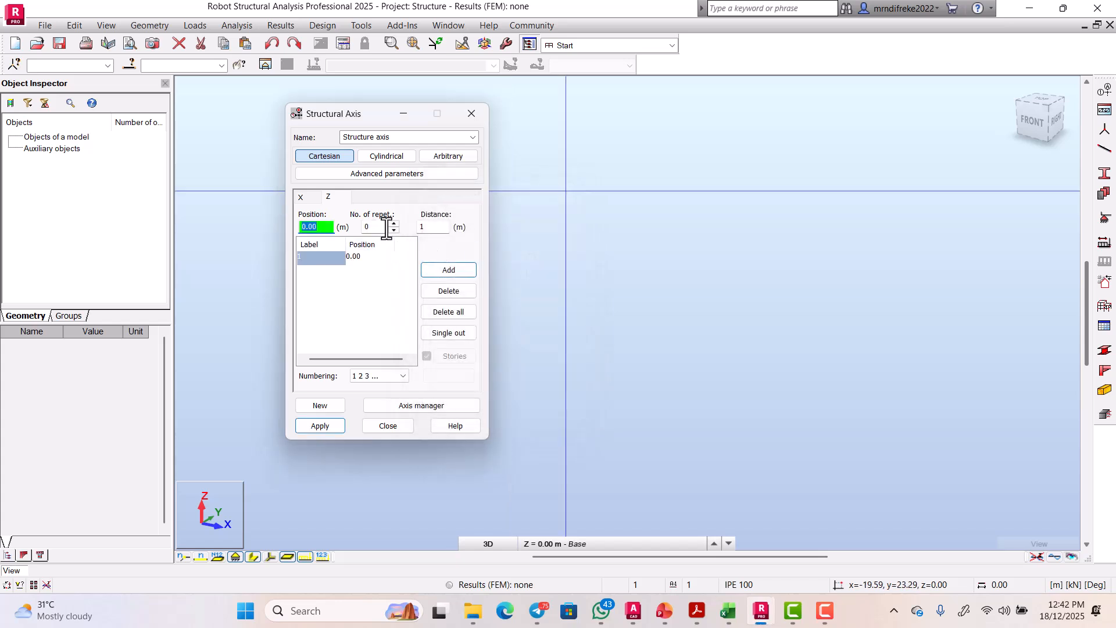
double_click(384, 227)
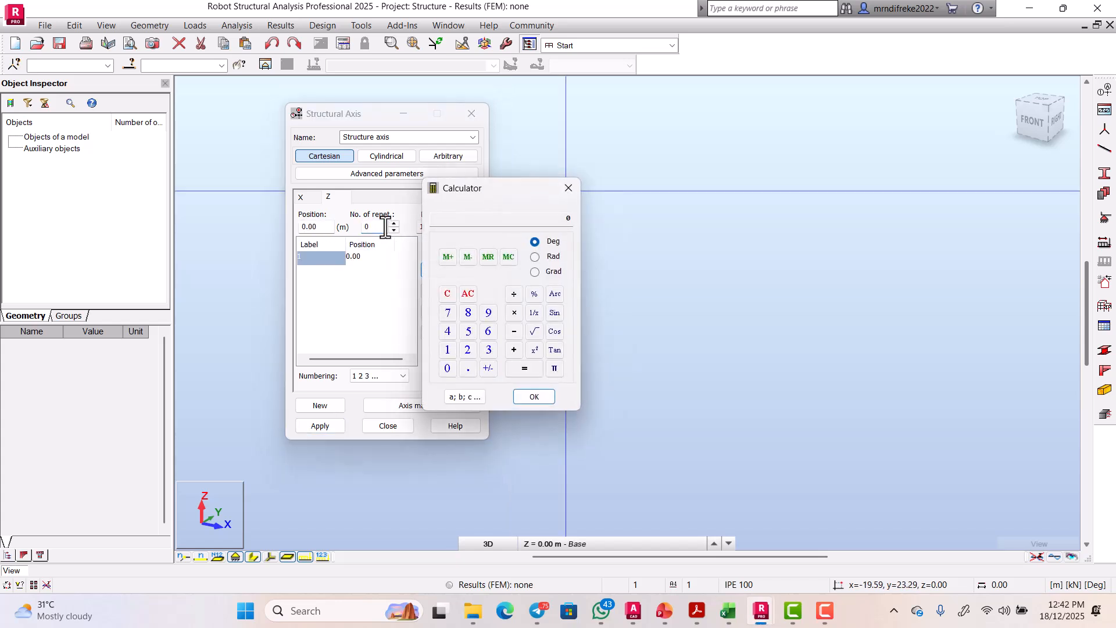
click(568, 188)
double_click(381, 227)
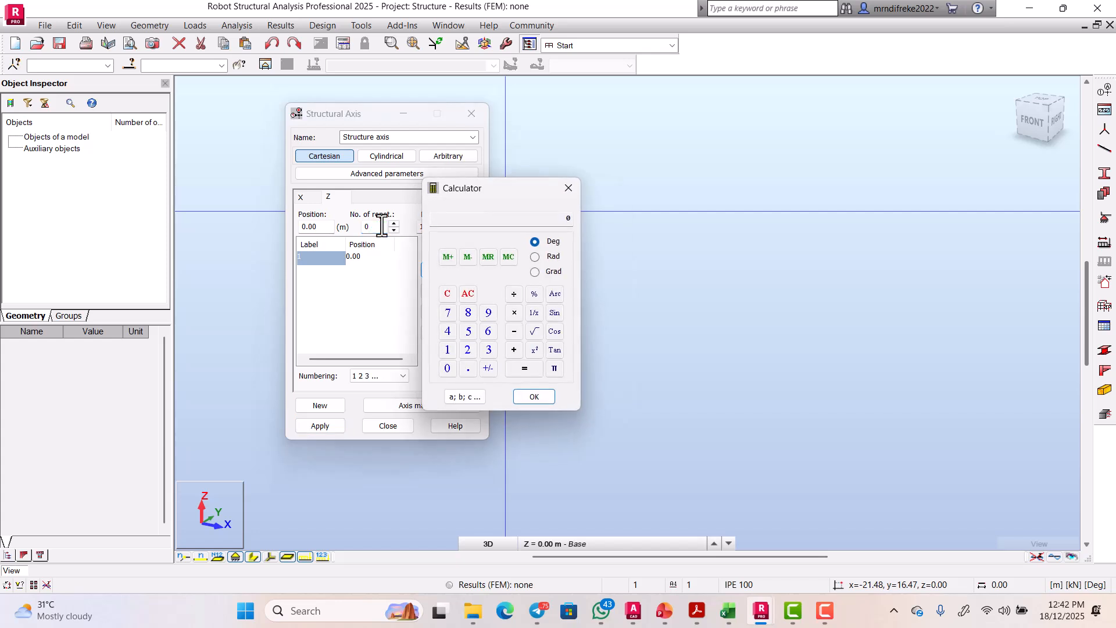
click(567, 189)
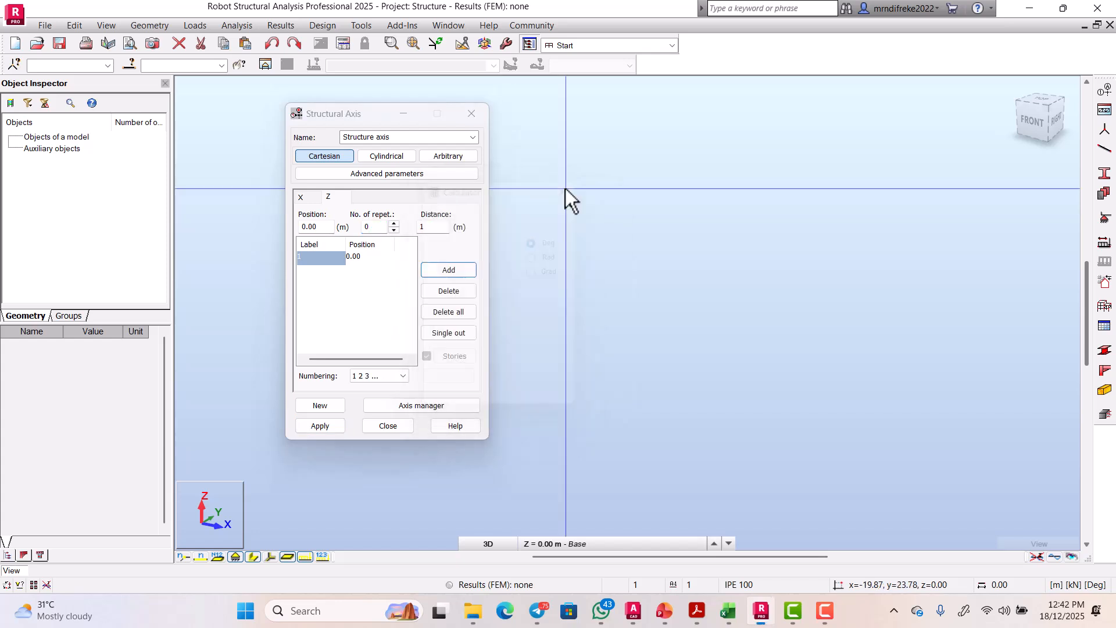
click(377, 228)
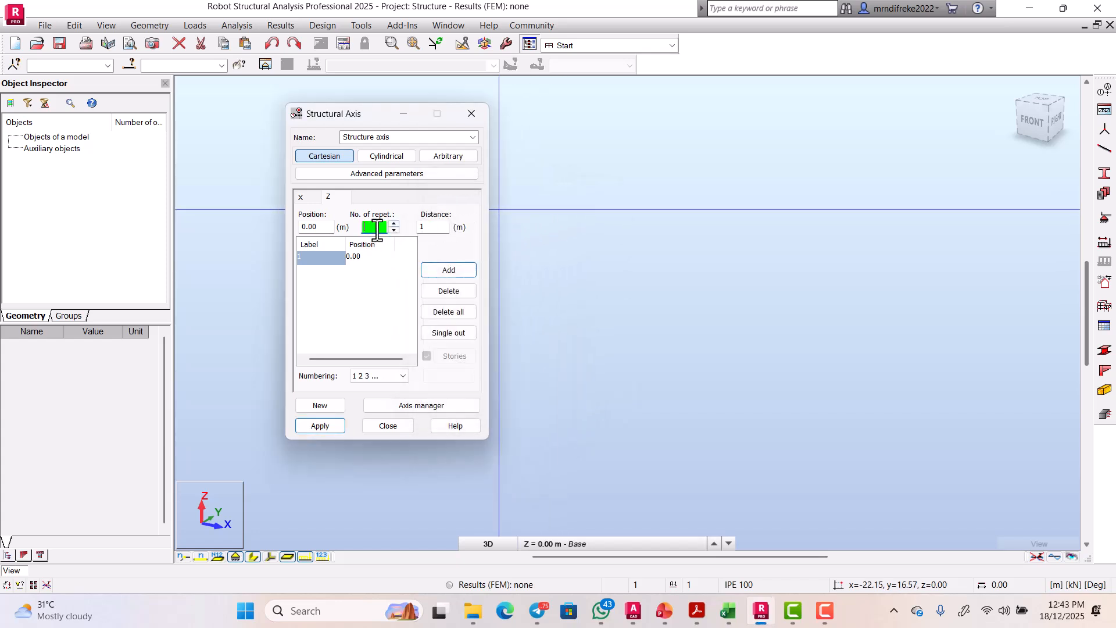
text(1)
click(431, 228)
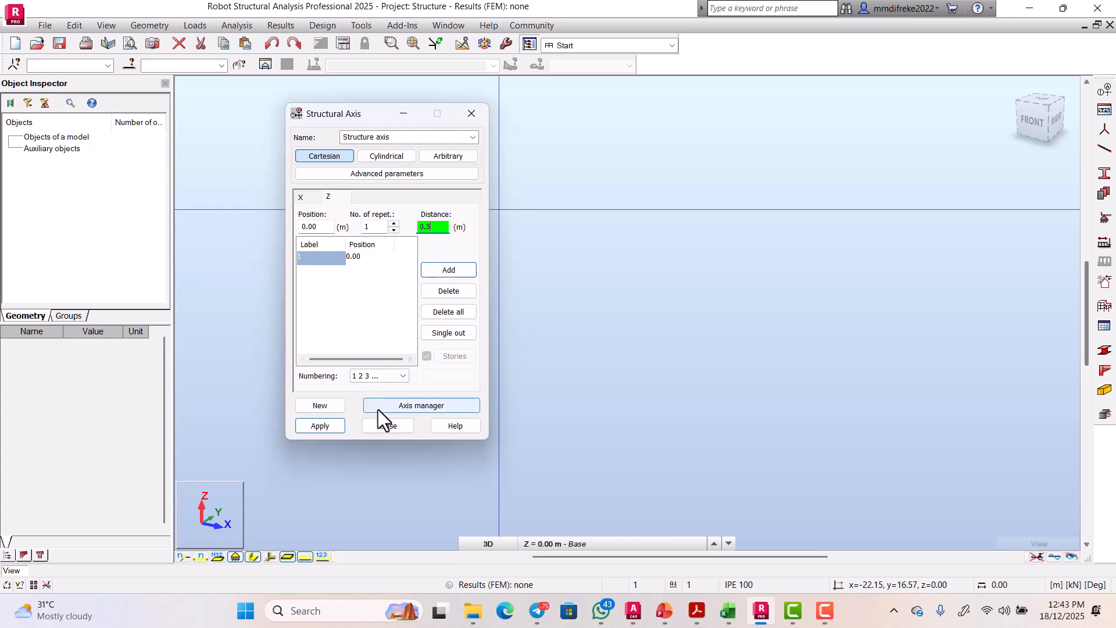
click(454, 265)
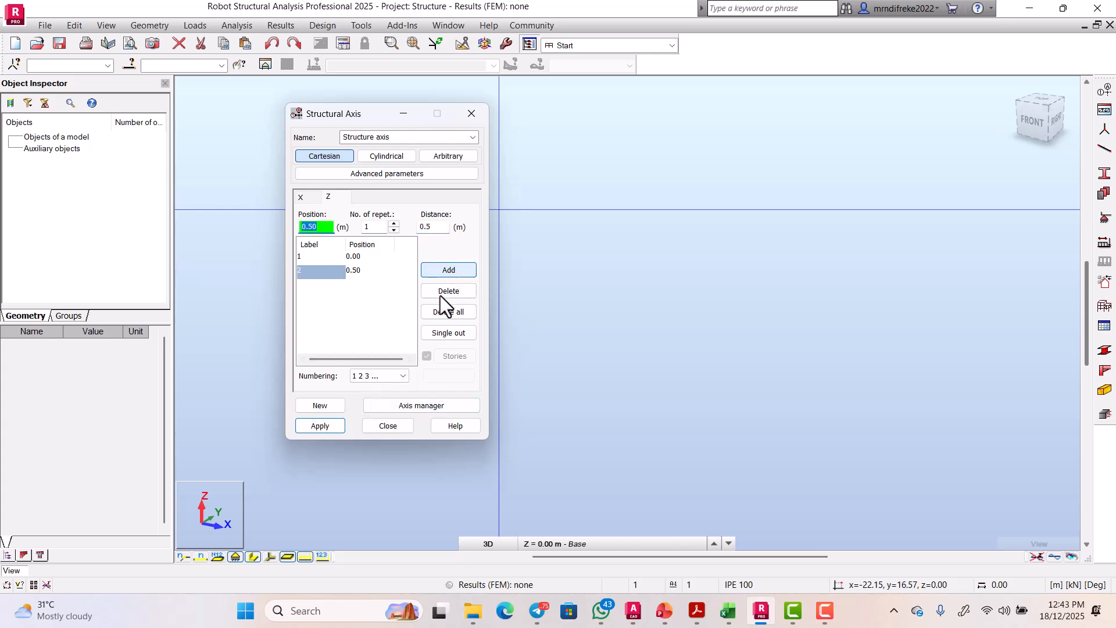
click(327, 426)
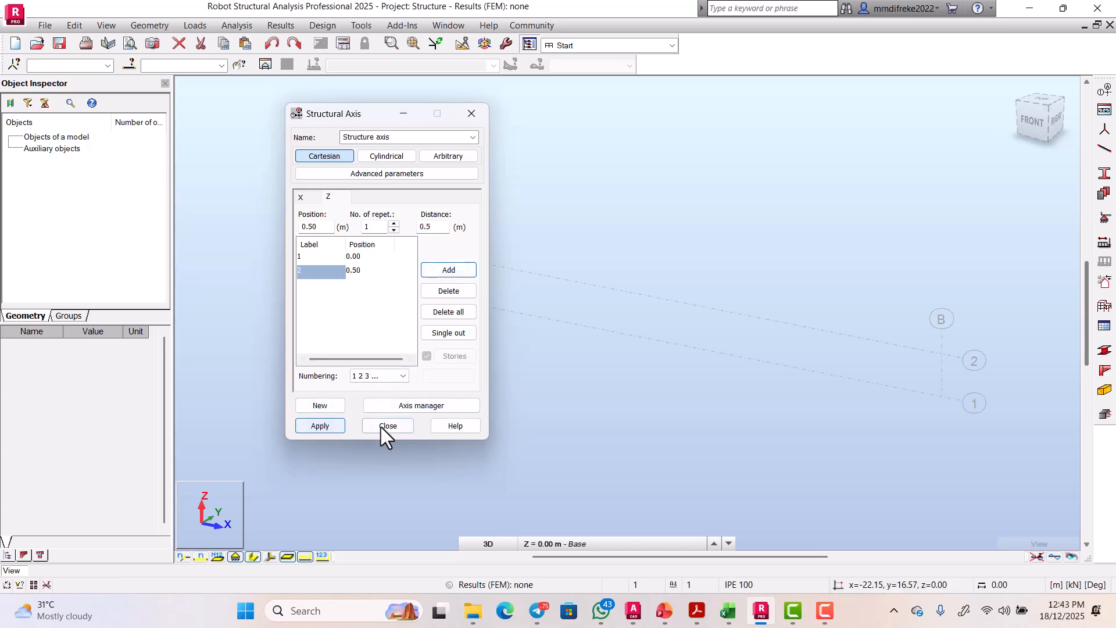
click(399, 428)
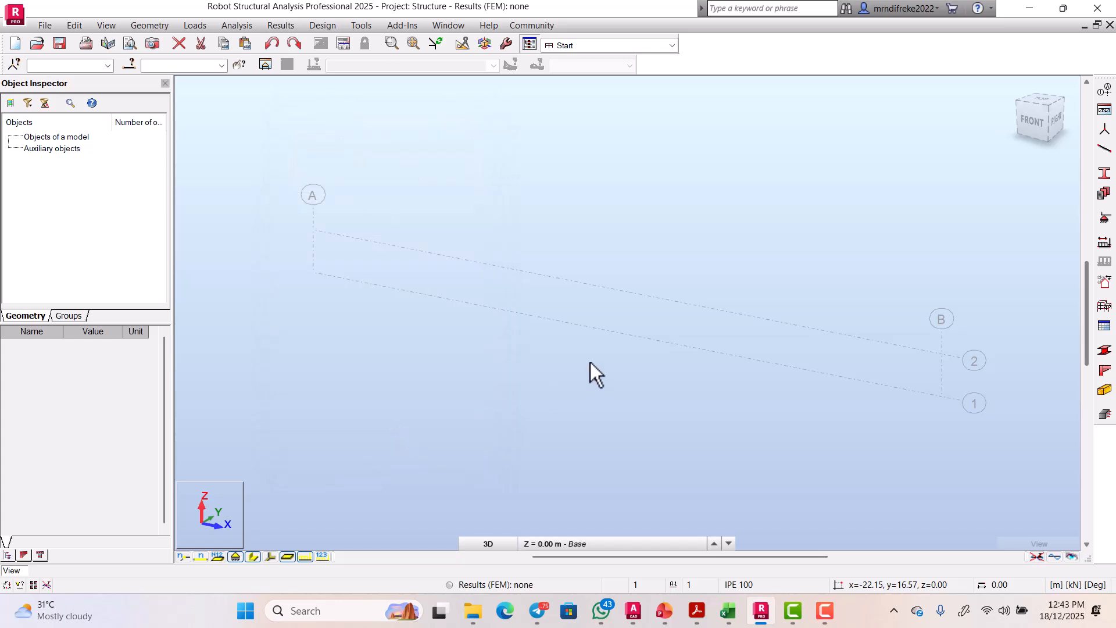
Step: Switch to the front view and draw a trial member on the grid
click(1031, 121)
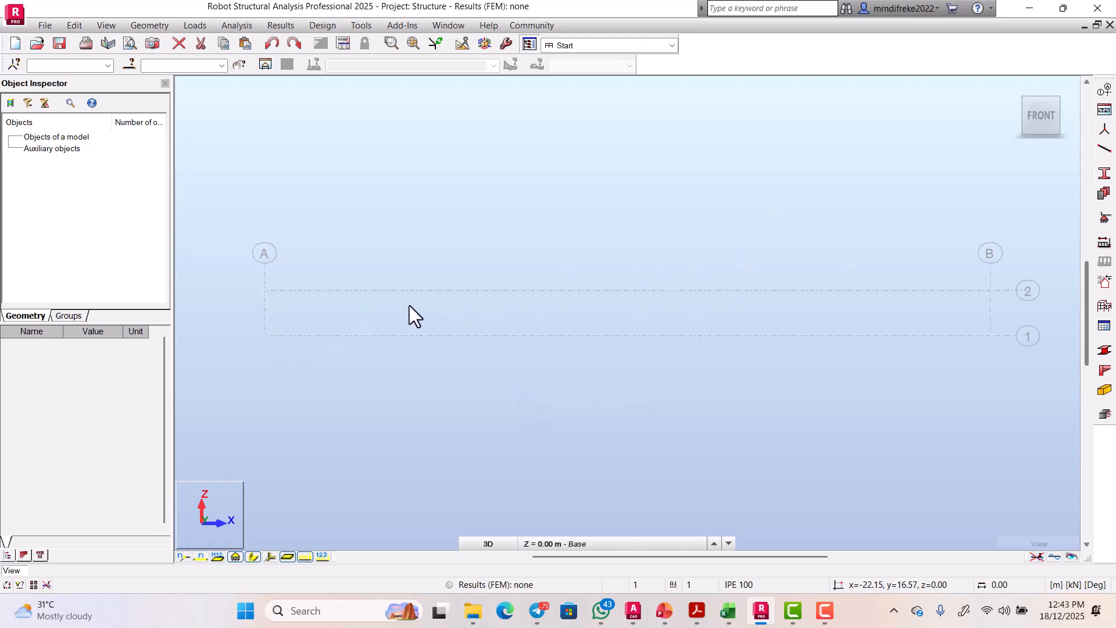
scroll(409, 305, down, 1)
scroll(908, 305, up, 1)
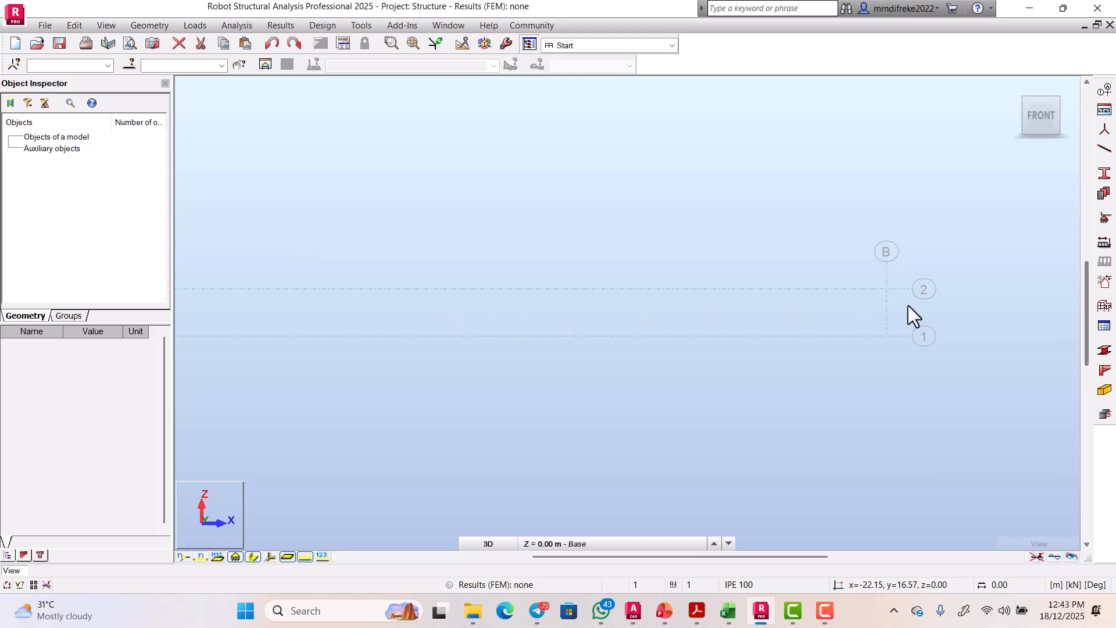
click(1104, 168)
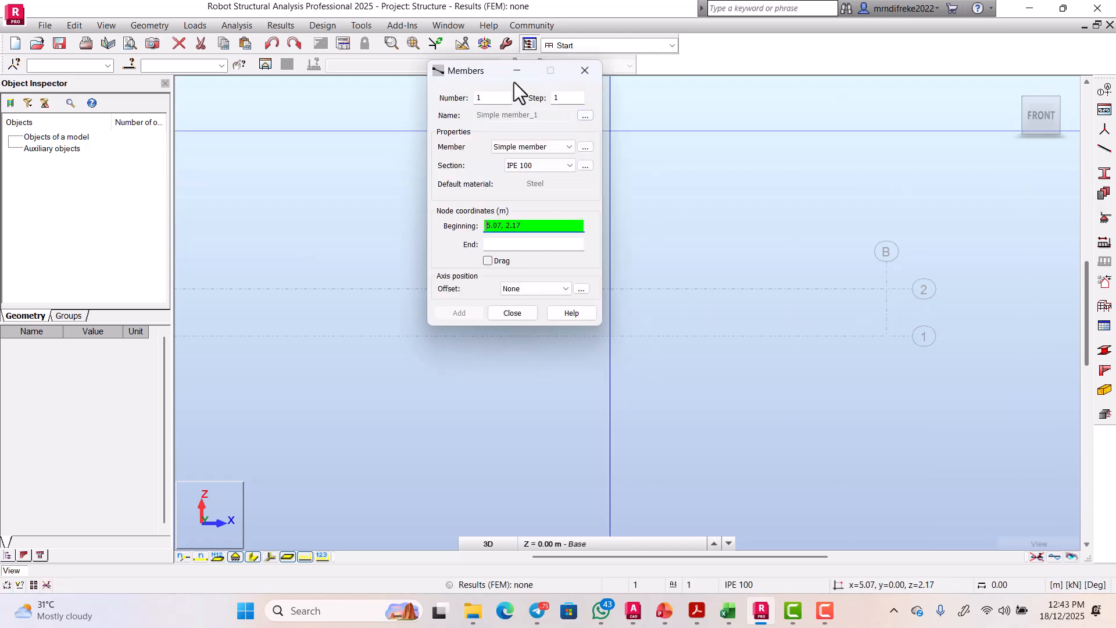
drag(468, 72, 434, 86)
click(366, 111)
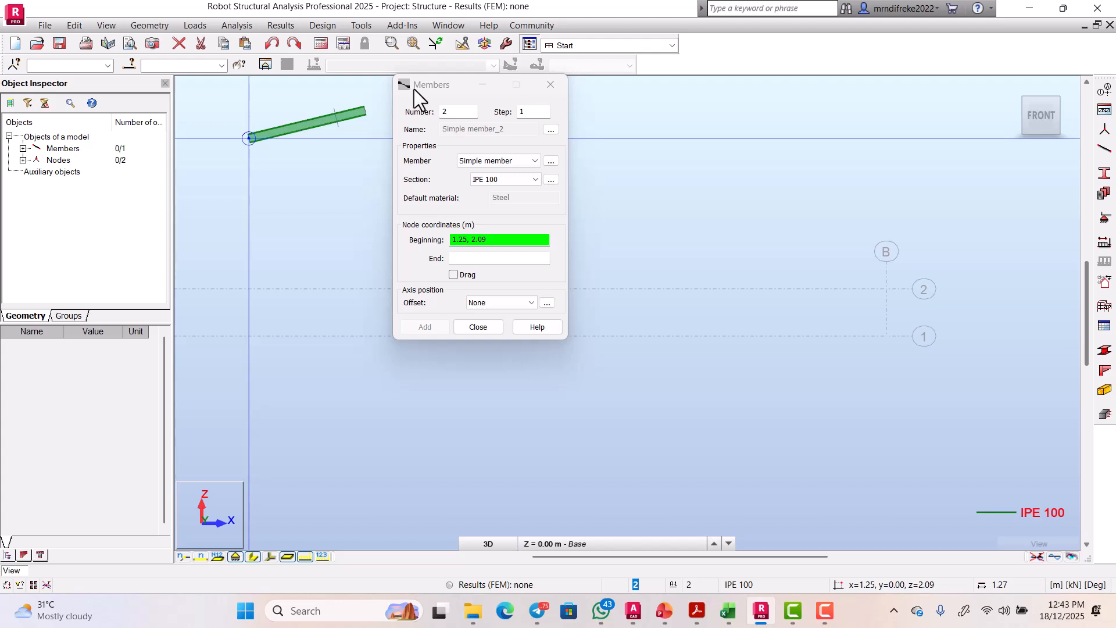
click(550, 85)
Step: Inspect the trial IPE 100 member's properties, then undo it
double_click(362, 119)
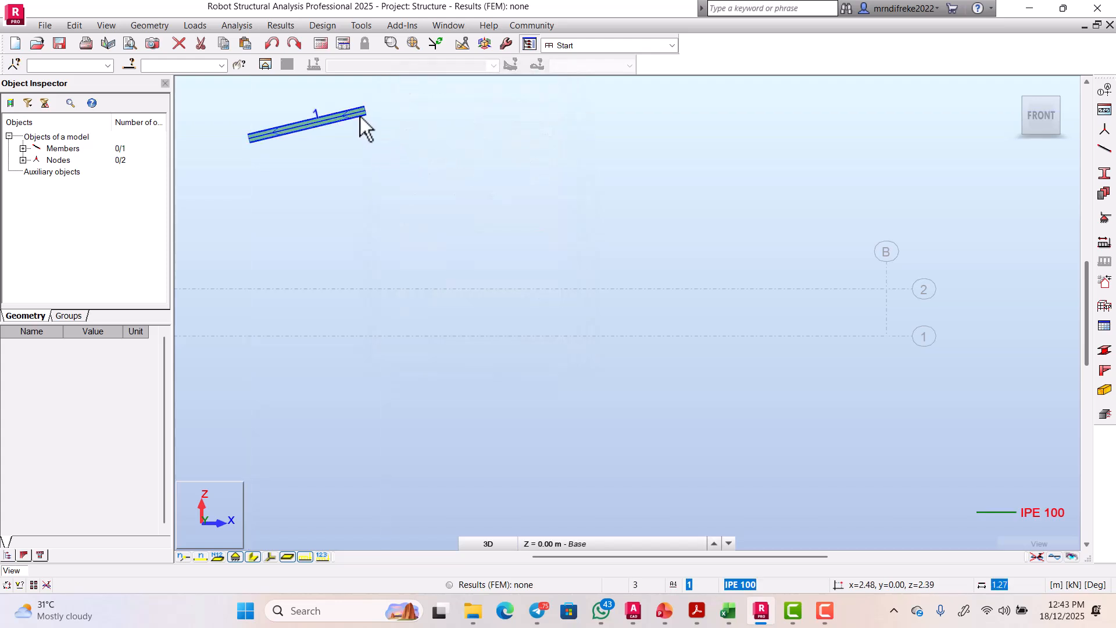
click(1071, 86)
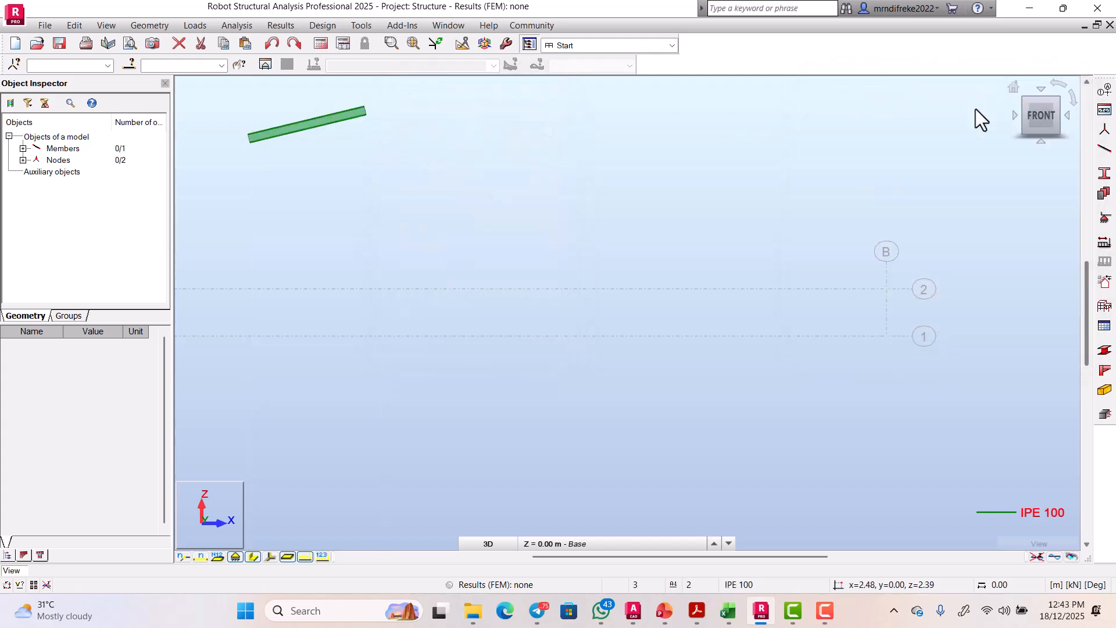
double_click(356, 114)
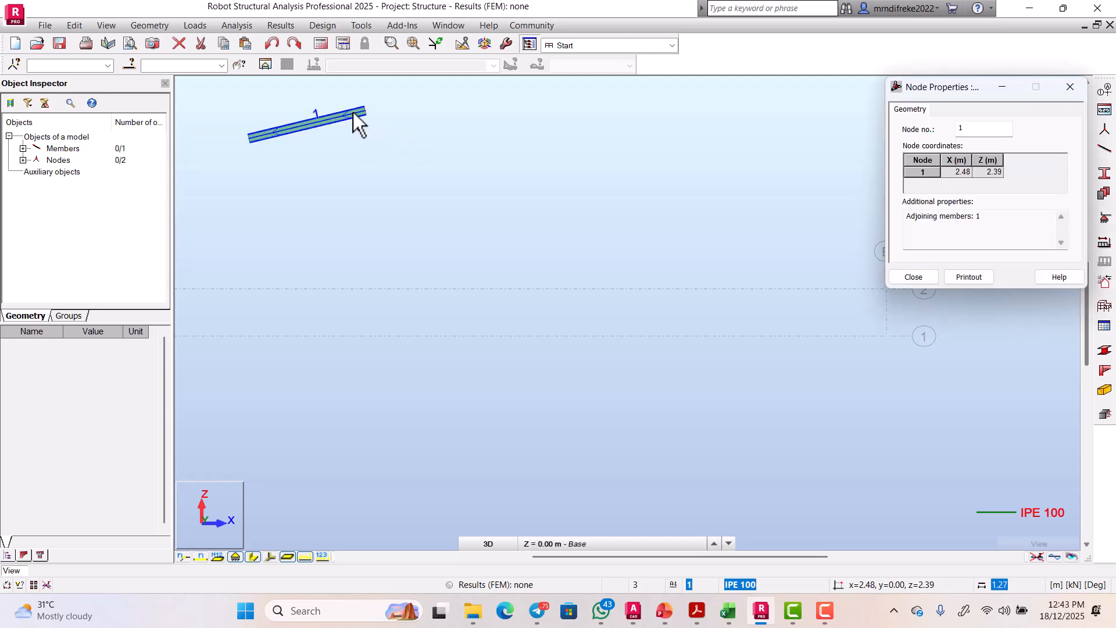
double_click(354, 114)
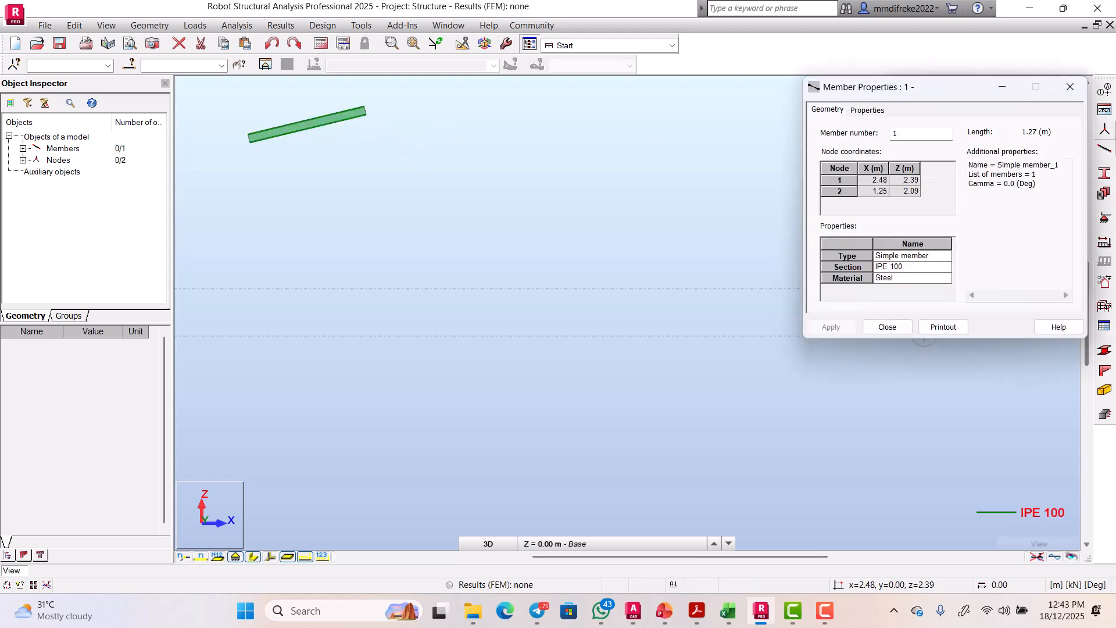
click(1071, 86)
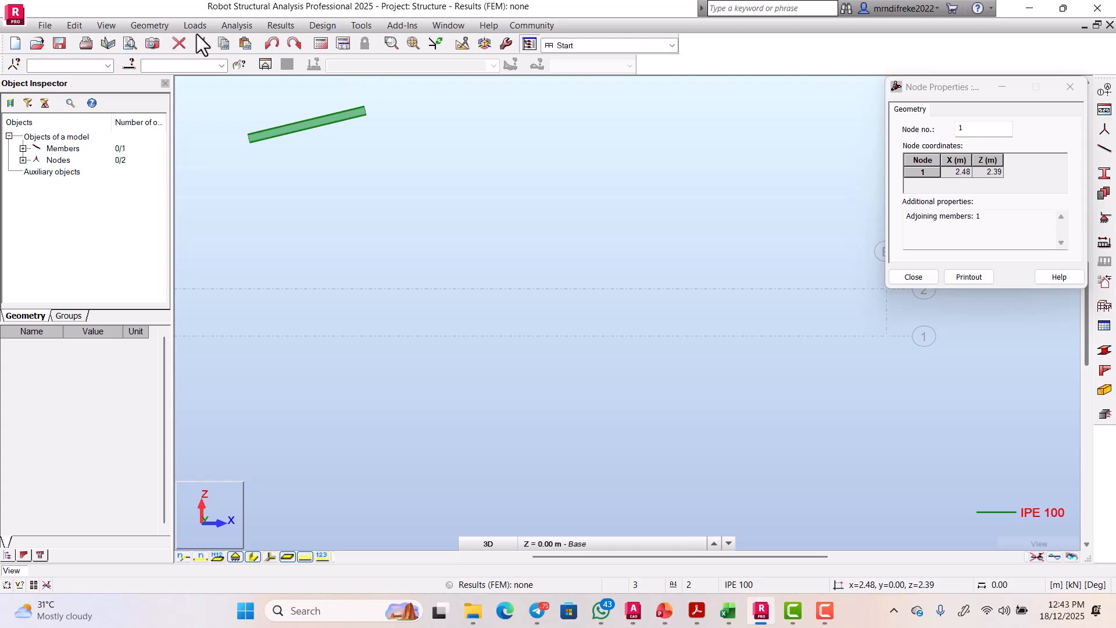
click(272, 44)
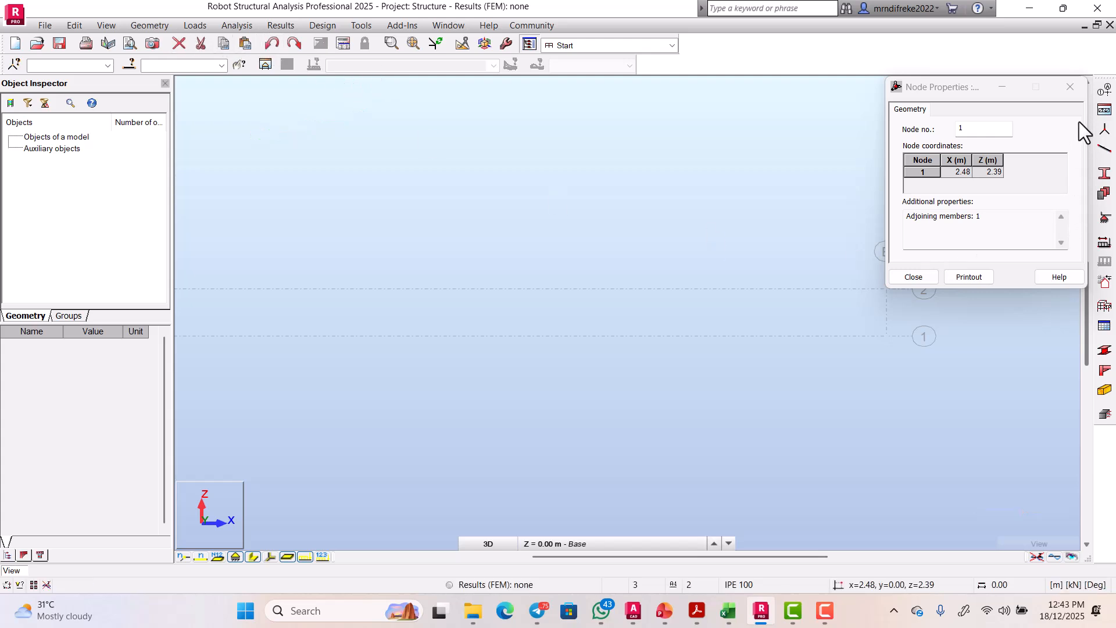
click(1074, 87)
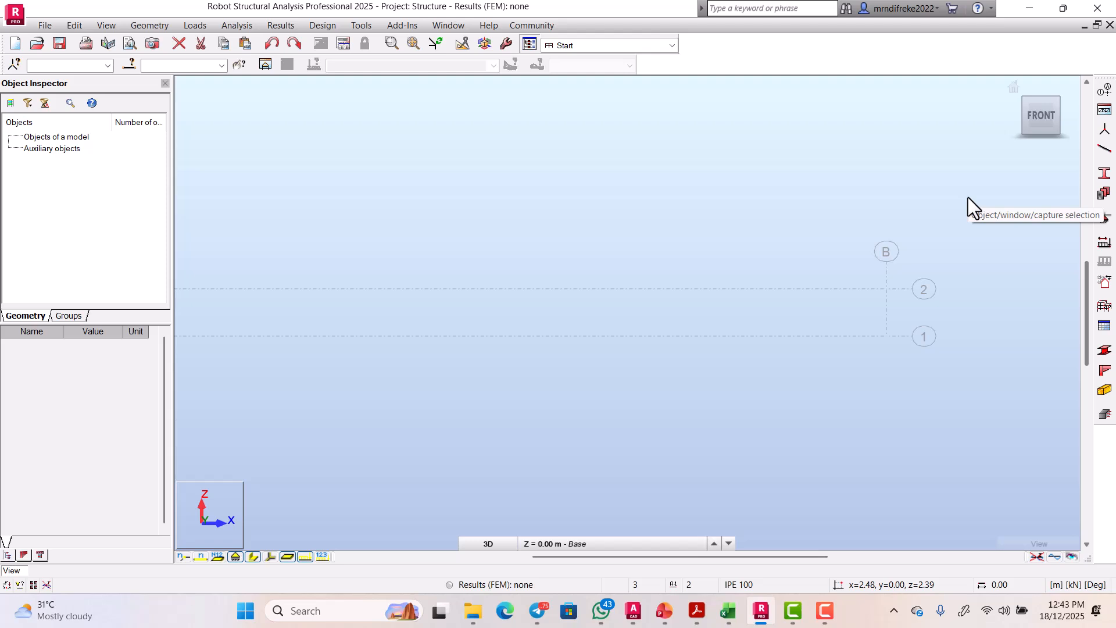
Step: Reopen the Members dialog with the section field ready for a new choice
scroll(840, 257, down, 4)
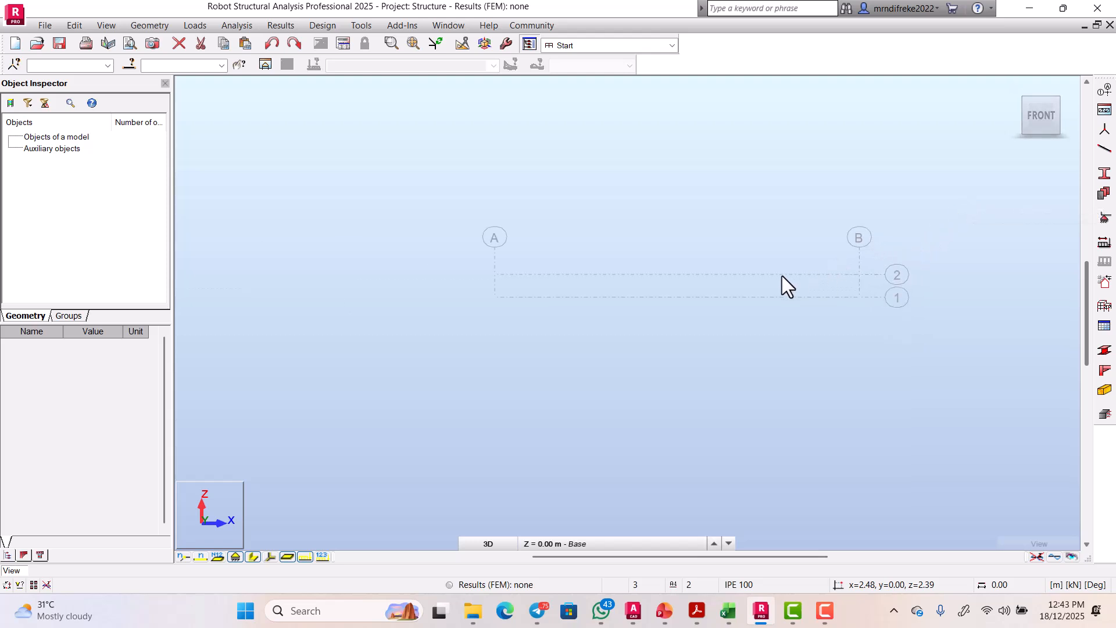
scroll(427, 289, up, 3)
scroll(529, 252, up, 1)
scroll(549, 282, down, 4)
scroll(755, 268, up, 2)
scroll(616, 281, down, 2)
click(1104, 149)
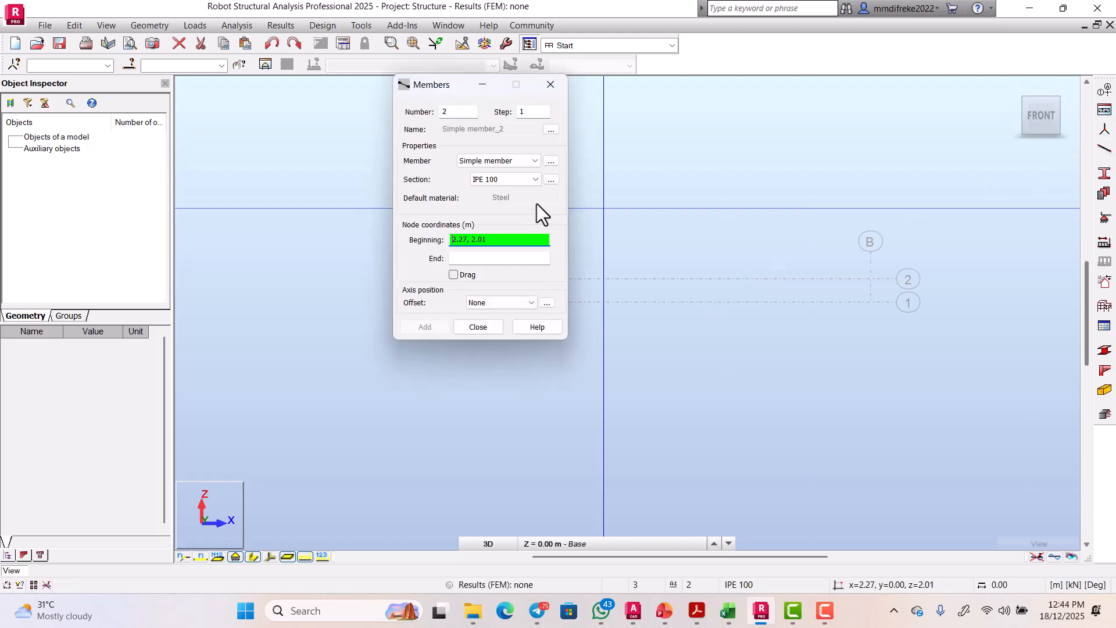
click(532, 179)
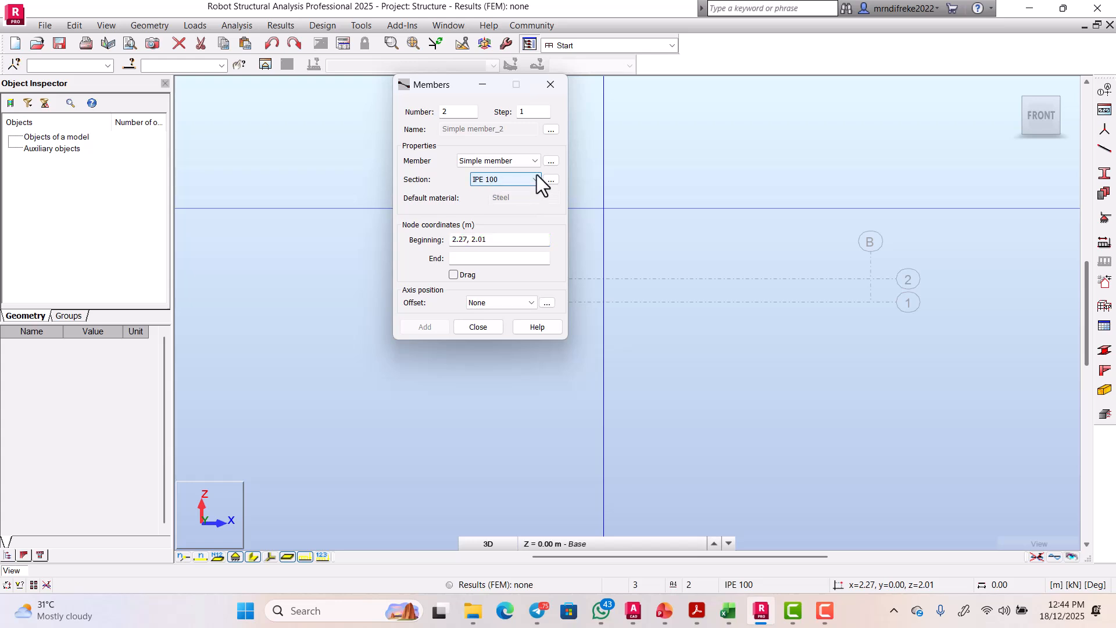
drag(438, 88, 231, 148)
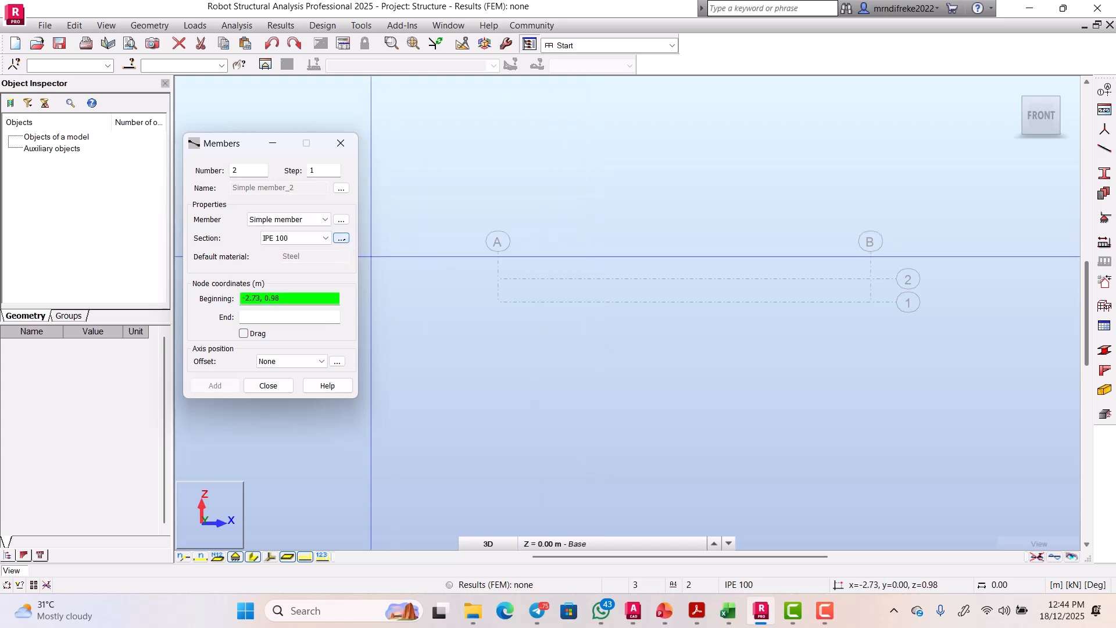
Step: Add the UK UB 406x178x67 section from the UB family to the project
click(341, 238)
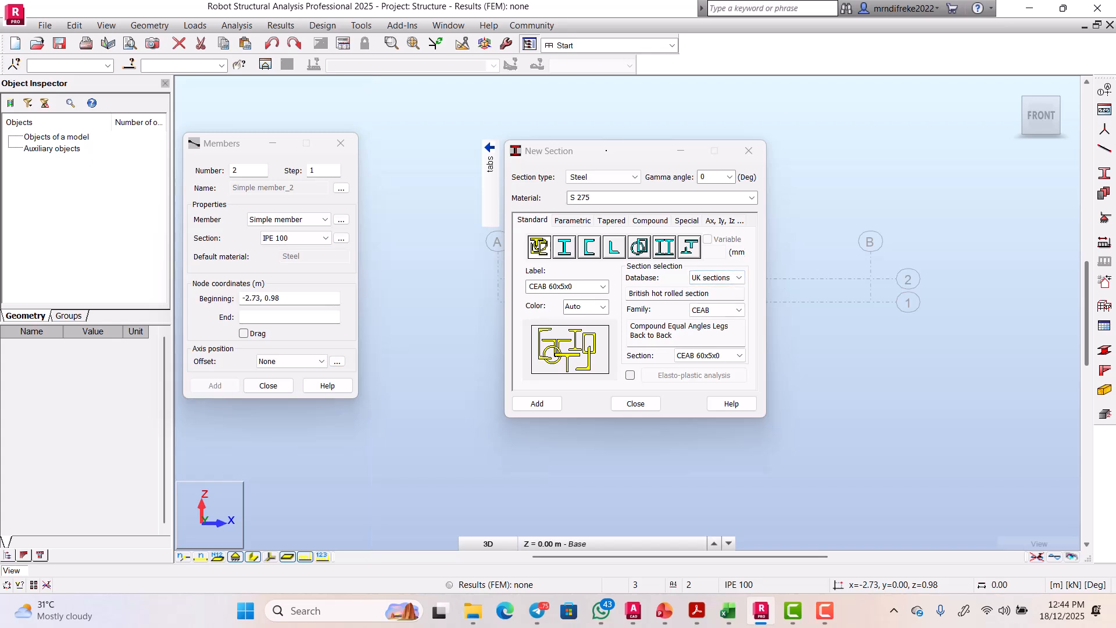
drag(607, 151, 513, 89)
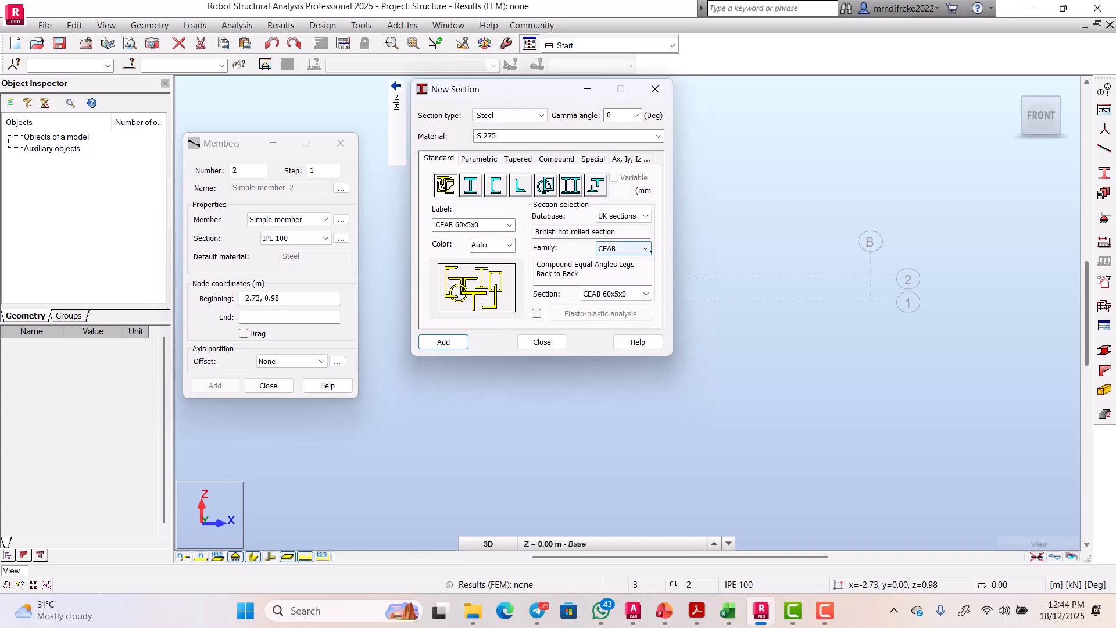
click(645, 249)
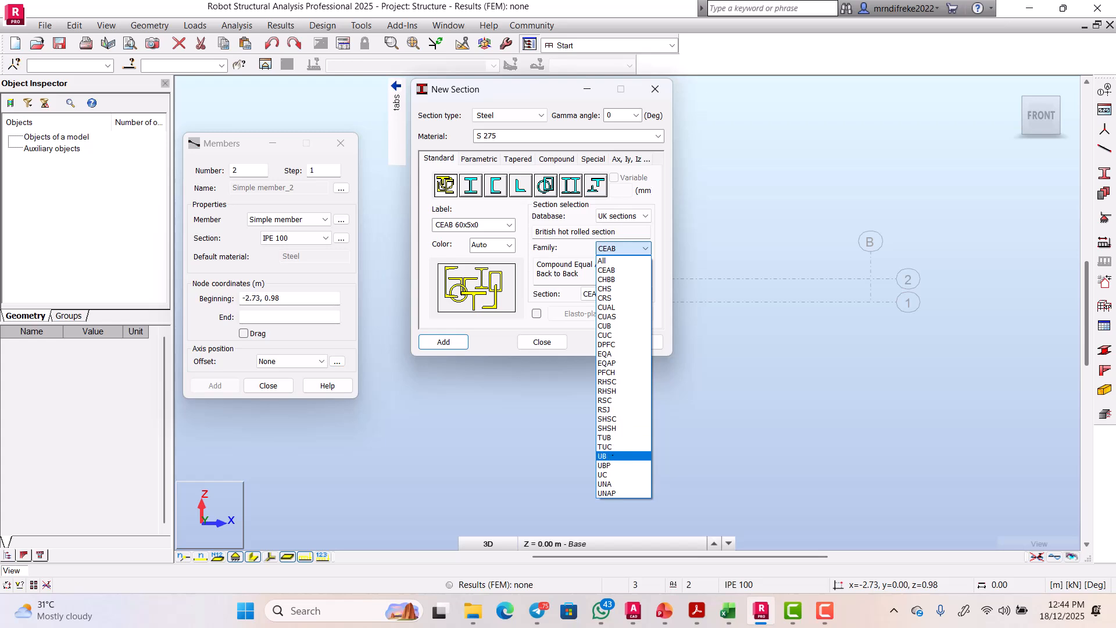
click(611, 457)
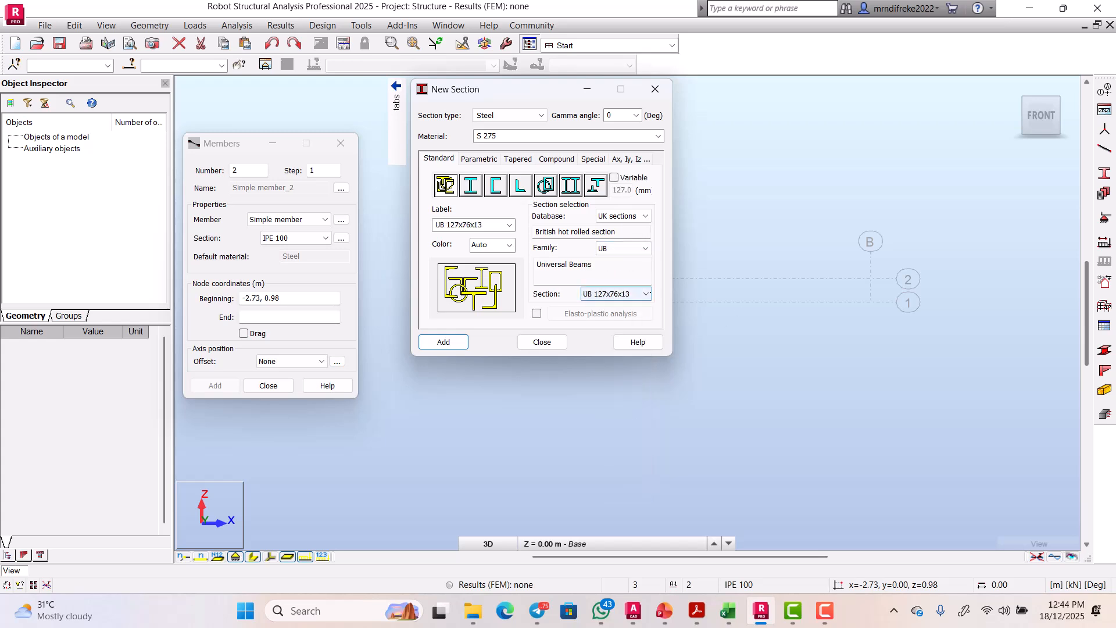
click(646, 294)
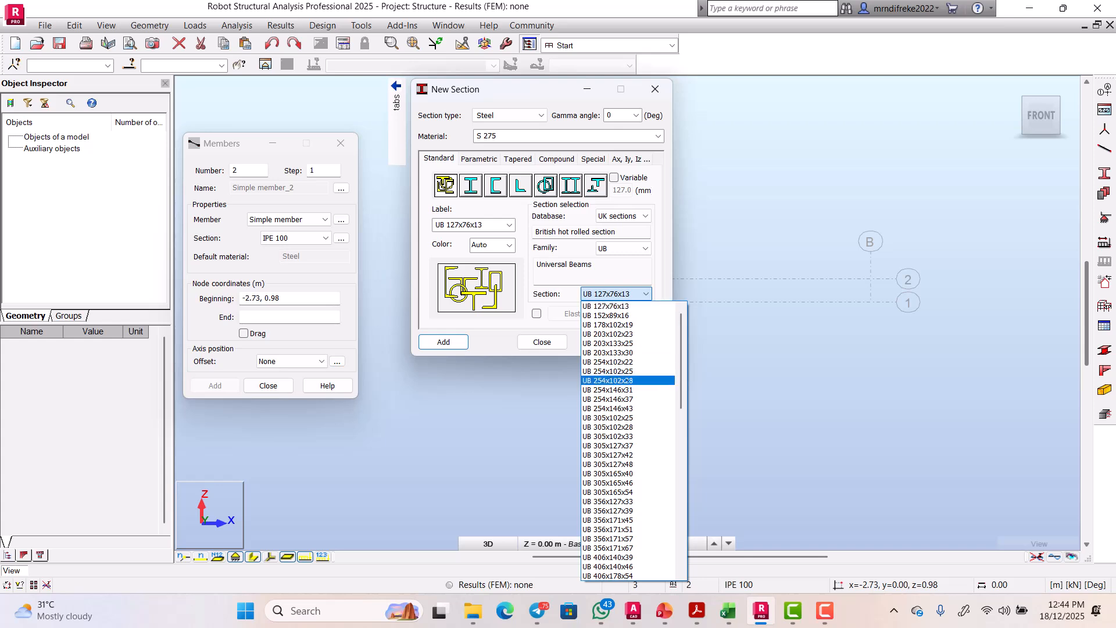
scroll(619, 372, down, 7)
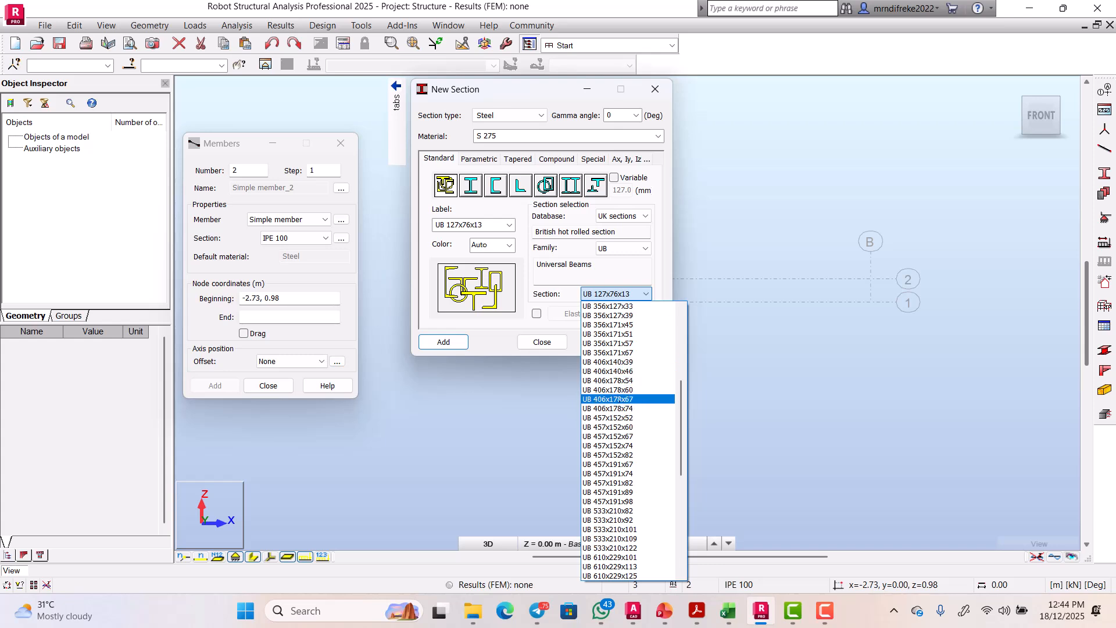
click(620, 399)
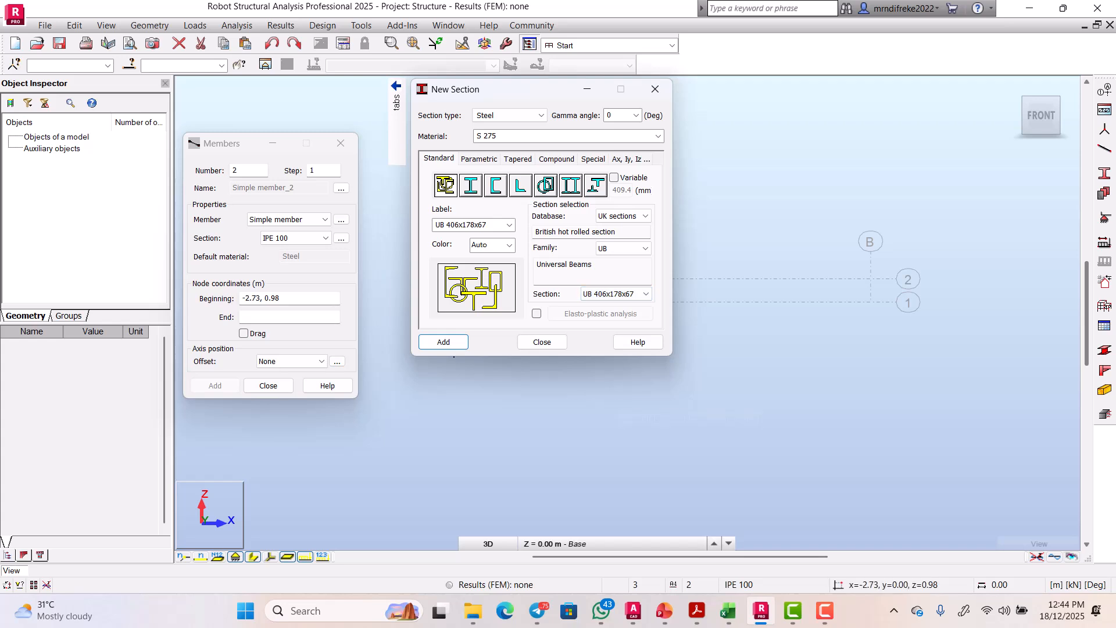
click(444, 342)
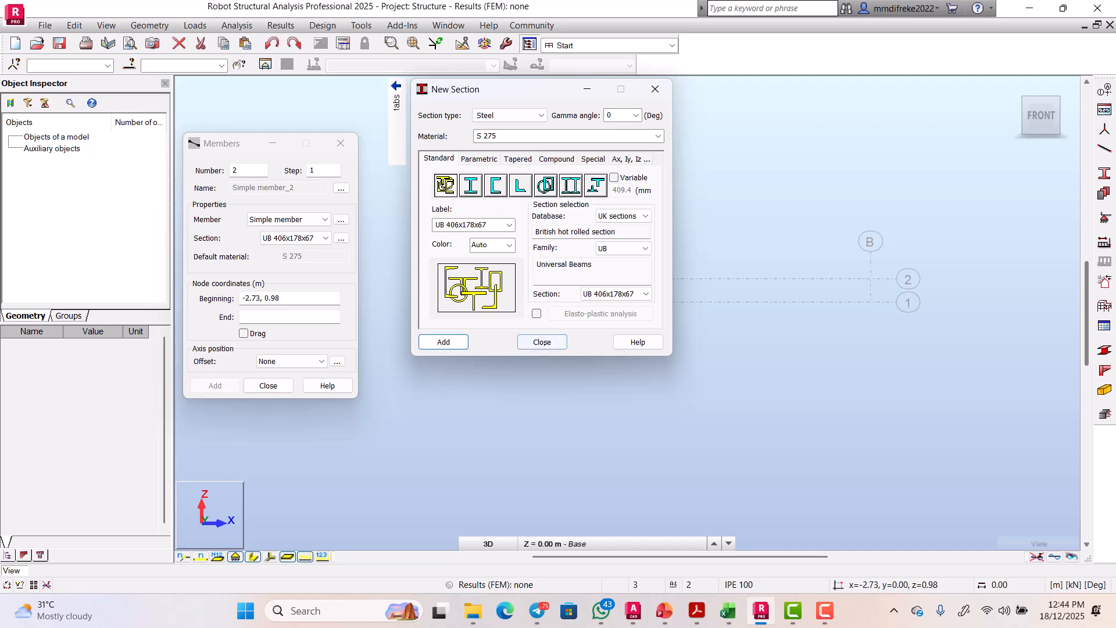
click(542, 342)
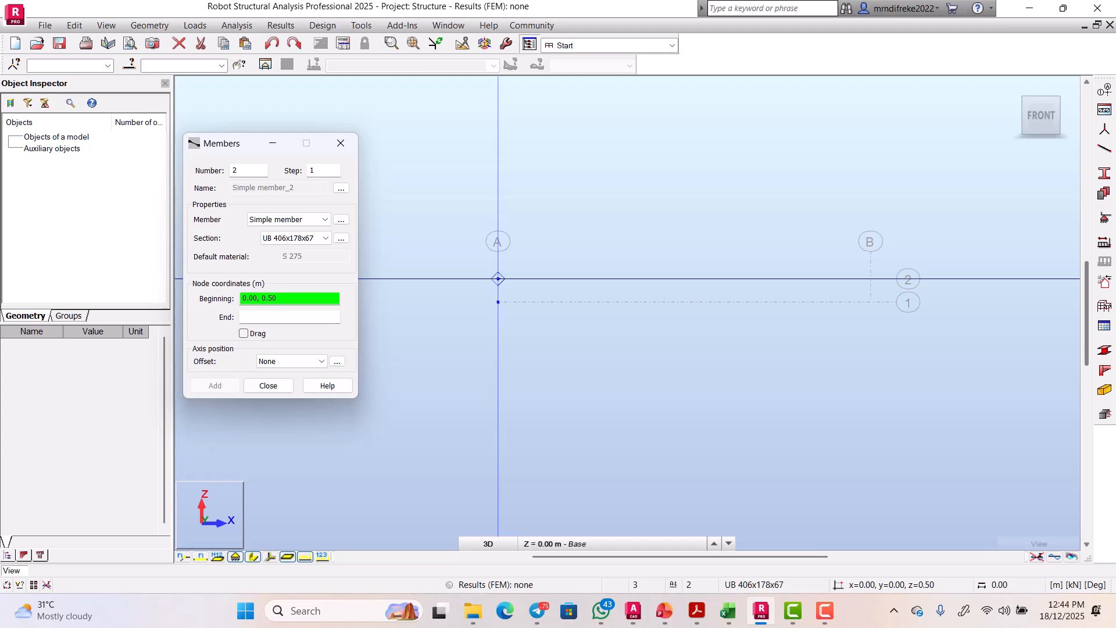
Step: Draw the UB 406x178x67 beam from grid A to B at the 0.50 m level
click(499, 279)
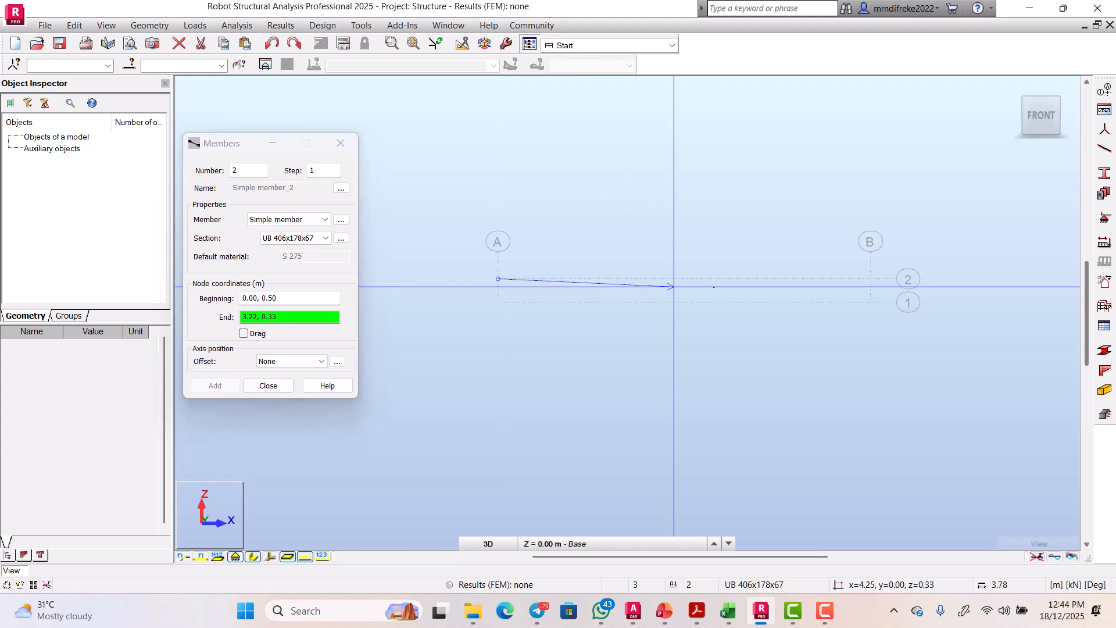
click(871, 279)
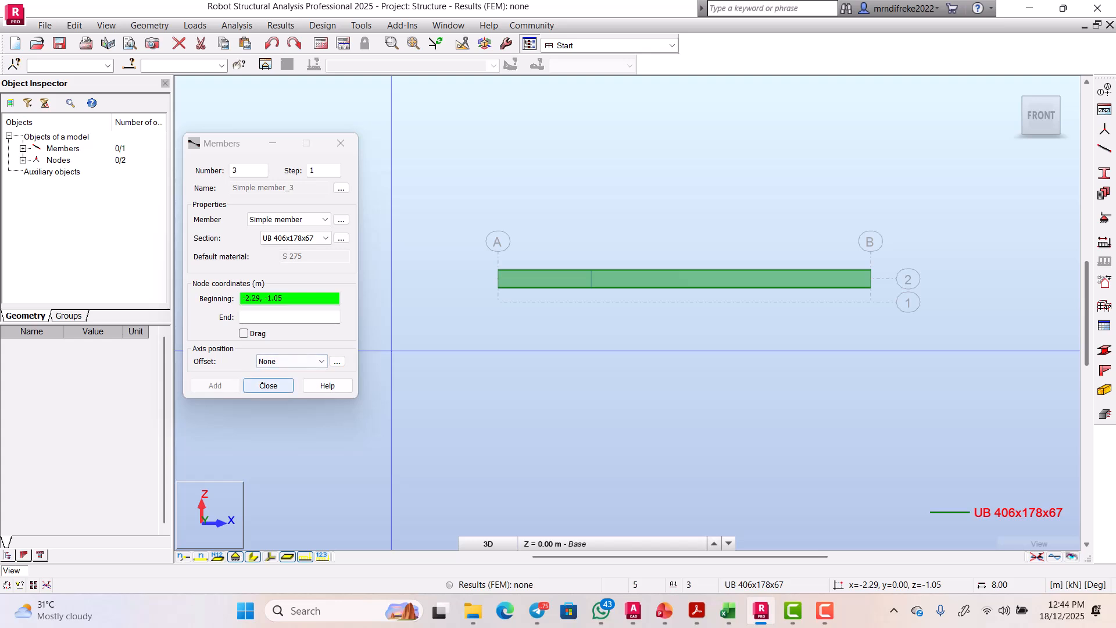
click(262, 383)
scroll(778, 260, up, 3)
scroll(743, 277, down, 2)
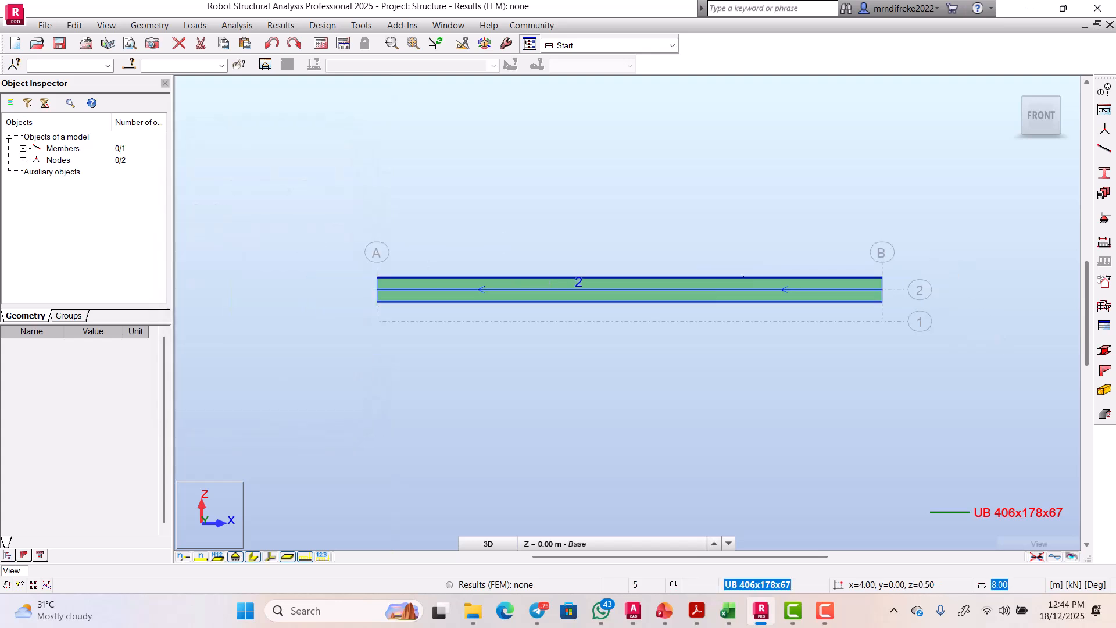
scroll(528, 316, up, 1)
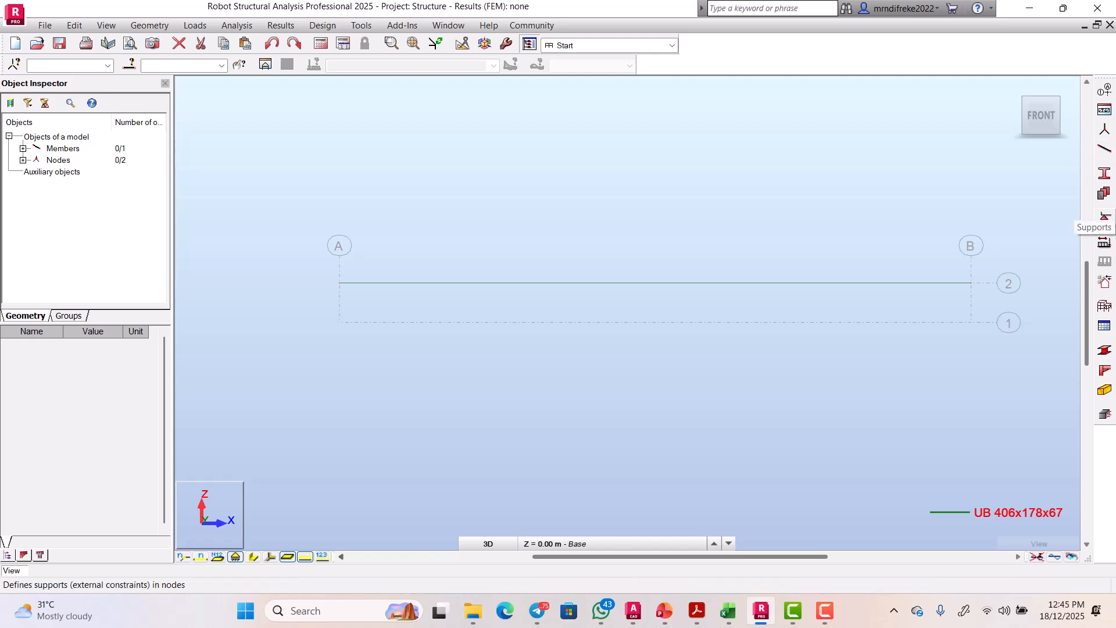
Step: Check that the Pinned support restrains only UX and UZ, then select it
click(1105, 218)
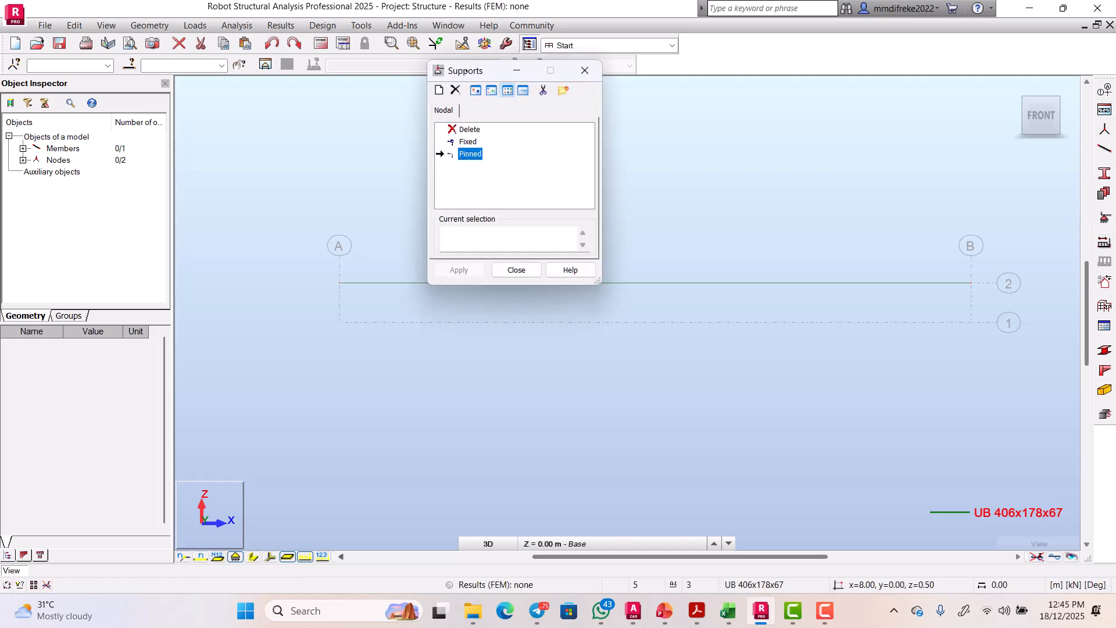
drag(494, 71, 708, 143)
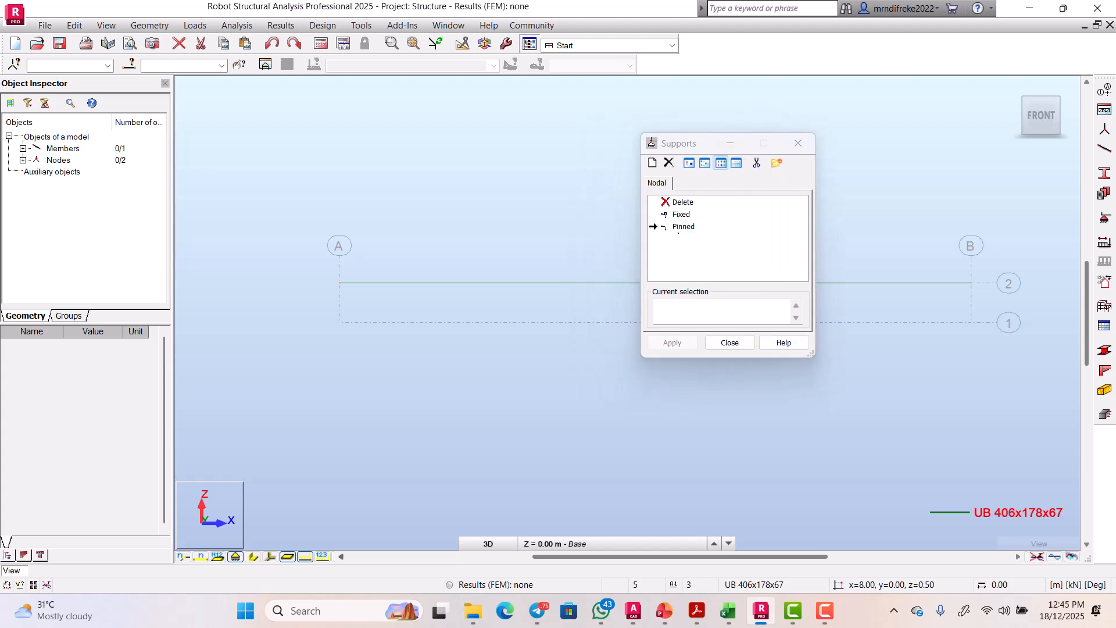
double_click(684, 226)
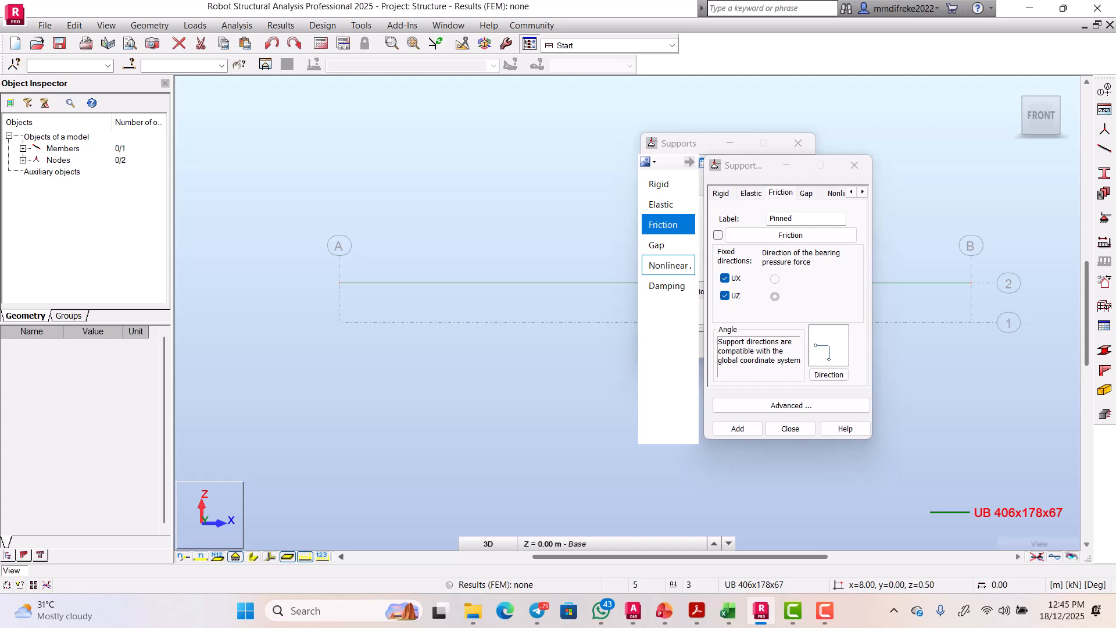
click(854, 165)
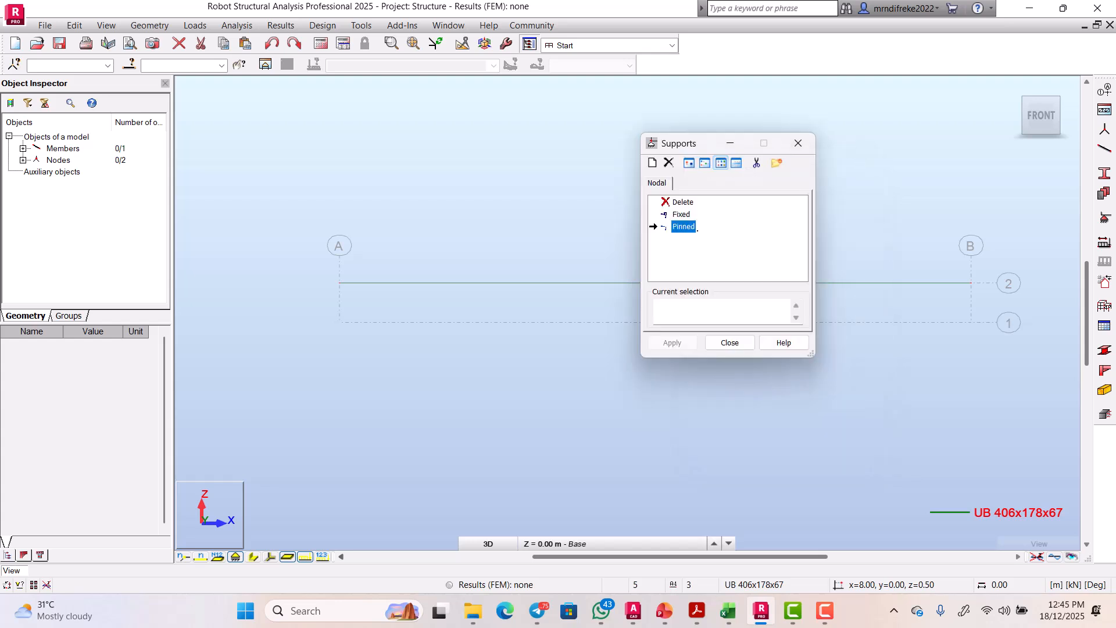
double_click(683, 227)
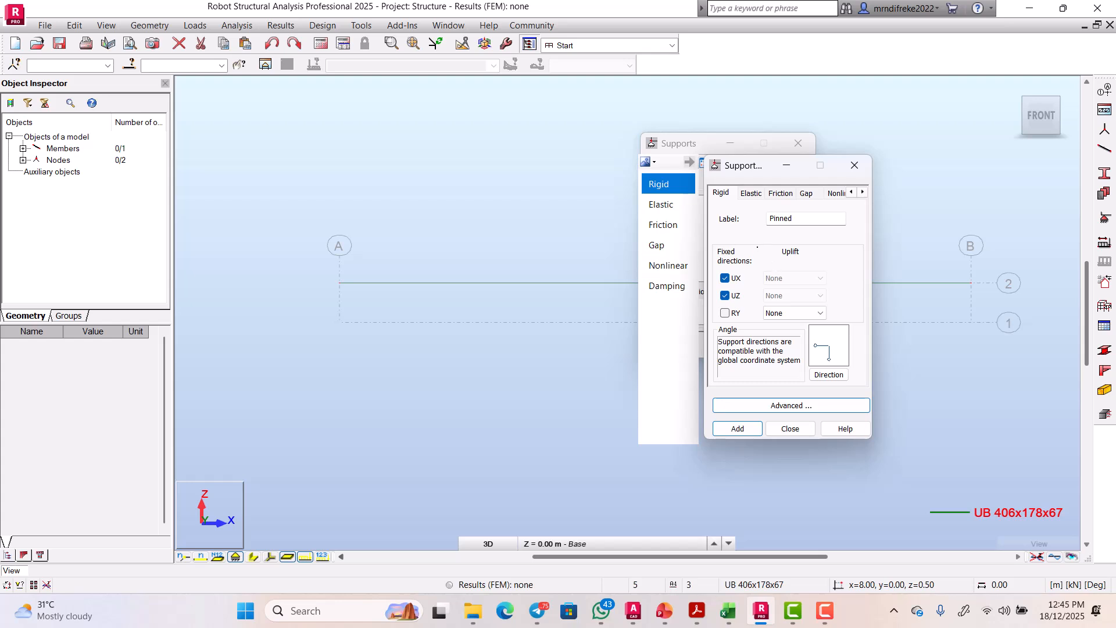
click(791, 429)
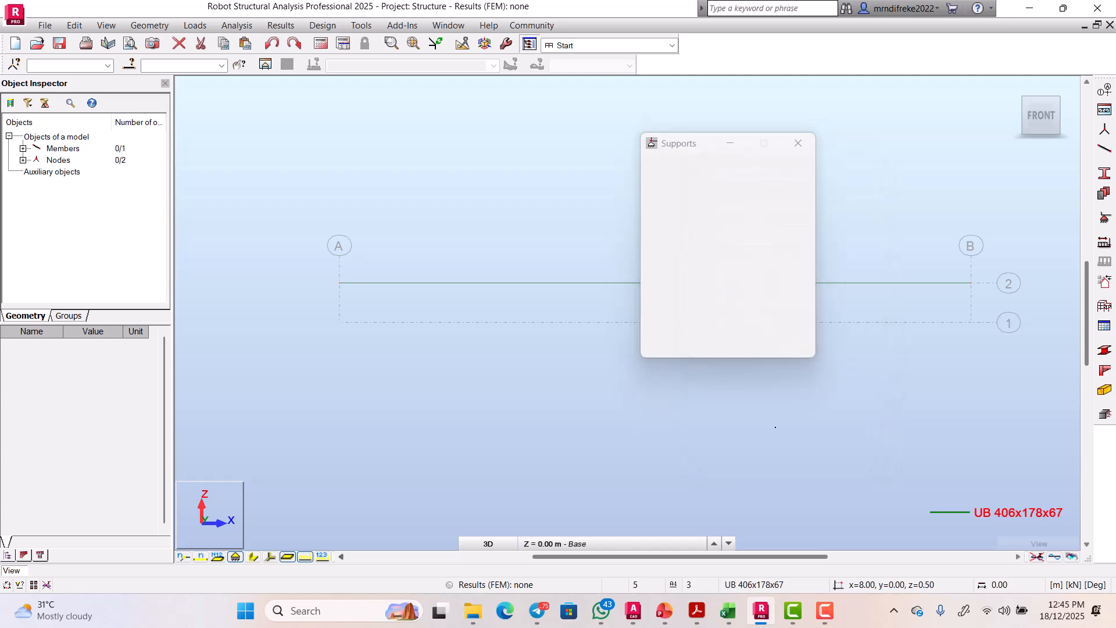
click(683, 228)
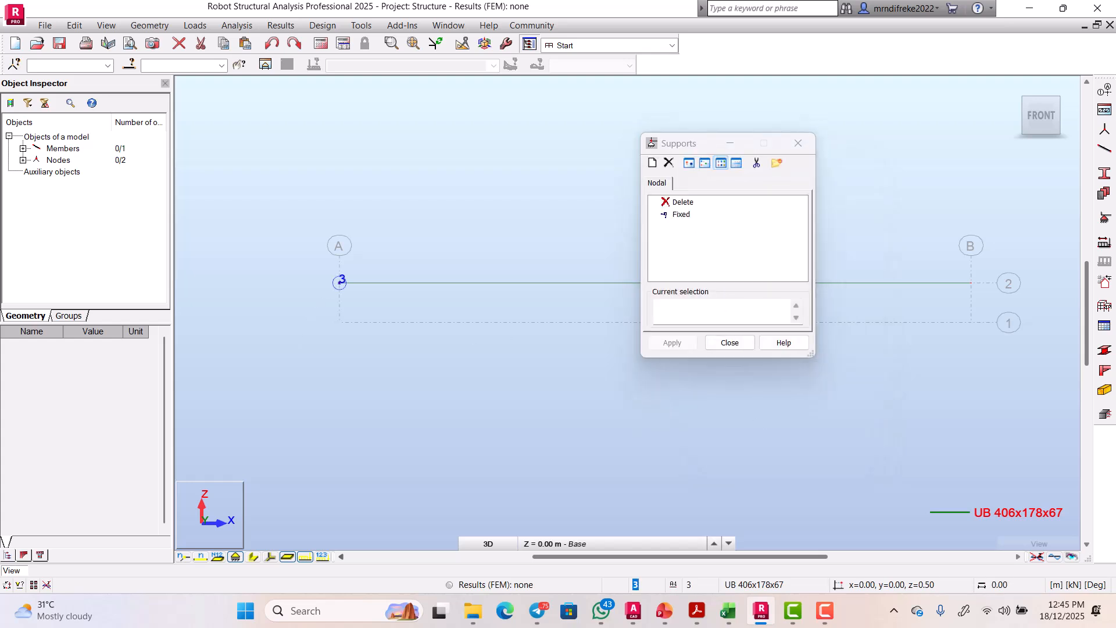
Step: Pin node 3 at grid A, then derive a UZ-only 'roller' support type from Fixed
double_click(341, 282)
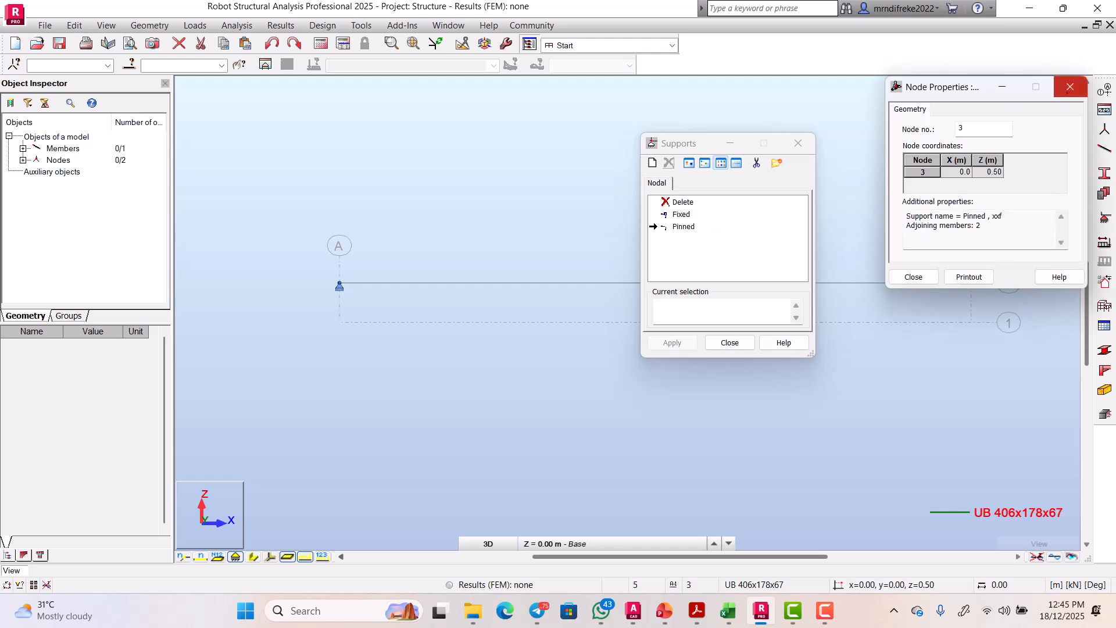
click(1070, 87)
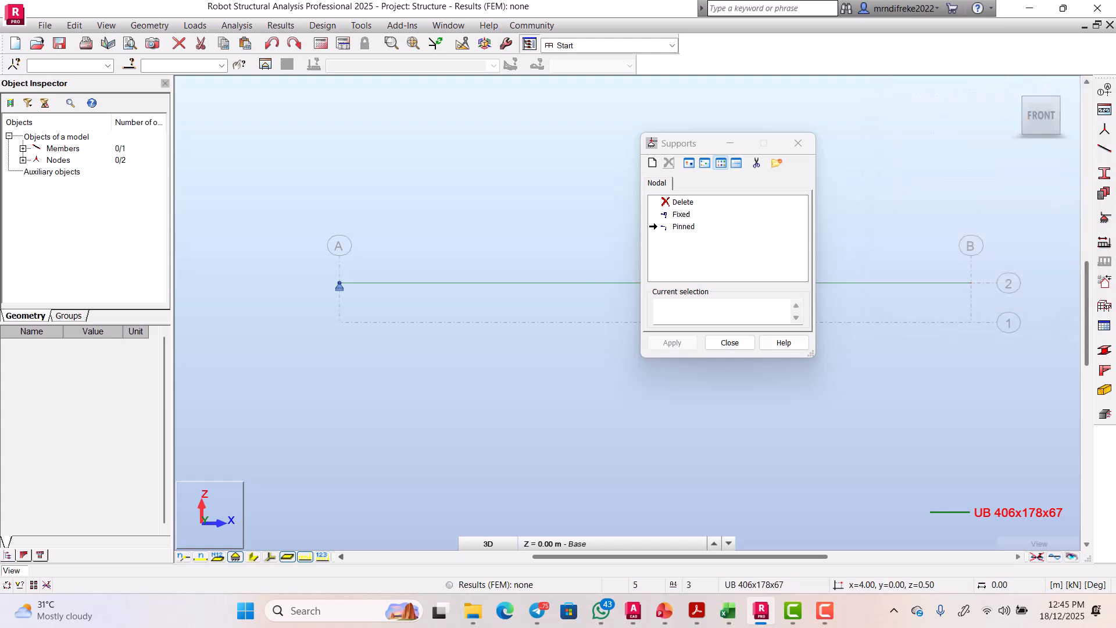
click(682, 214)
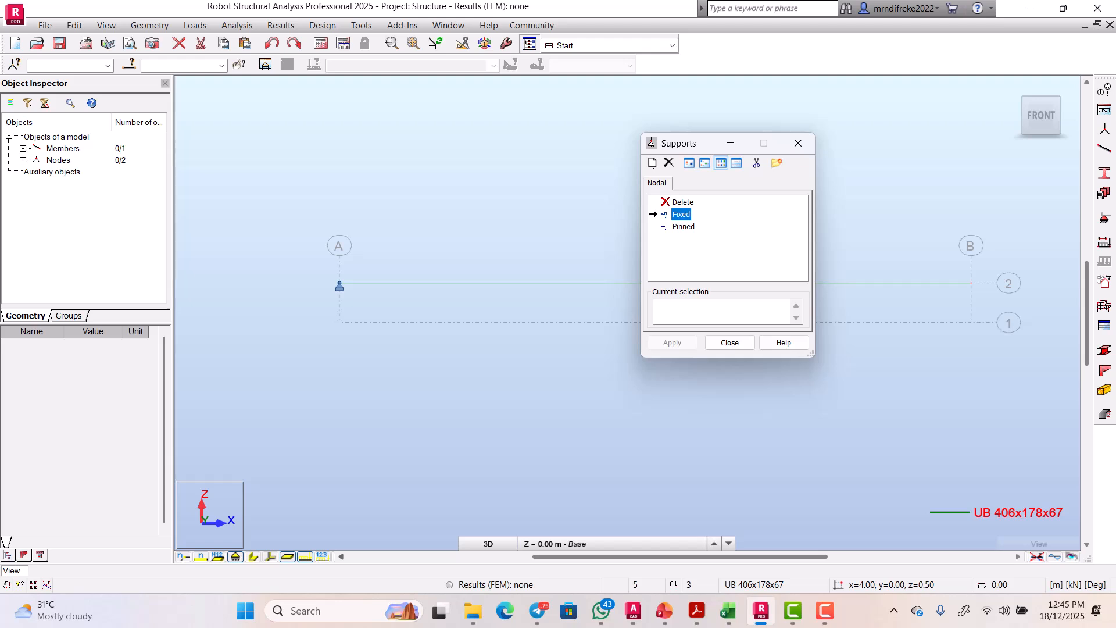
double_click(681, 214)
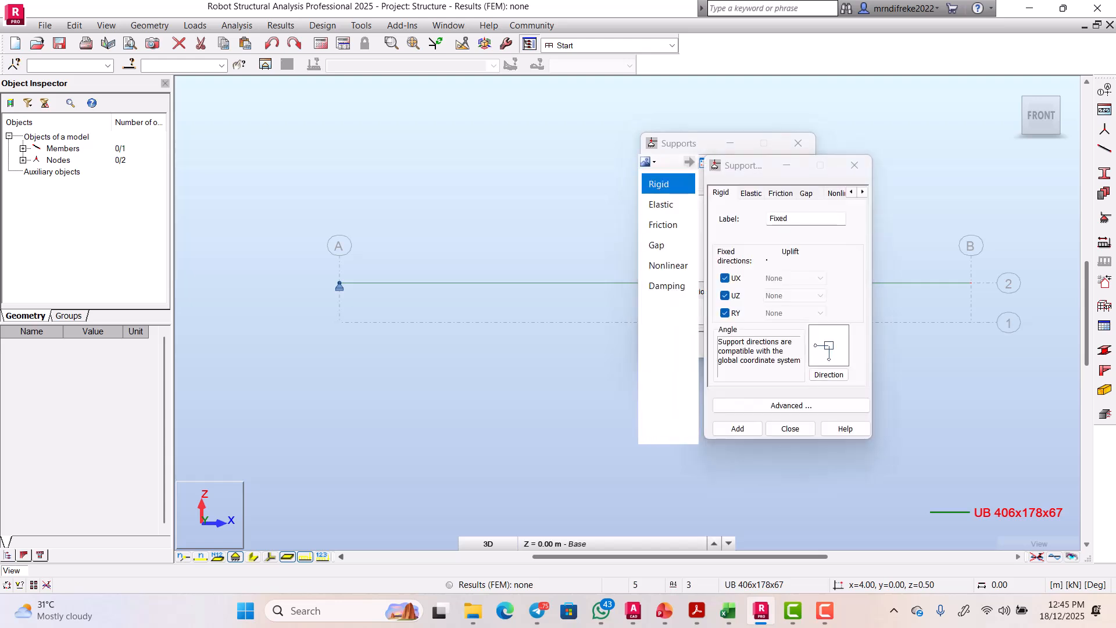
click(725, 278)
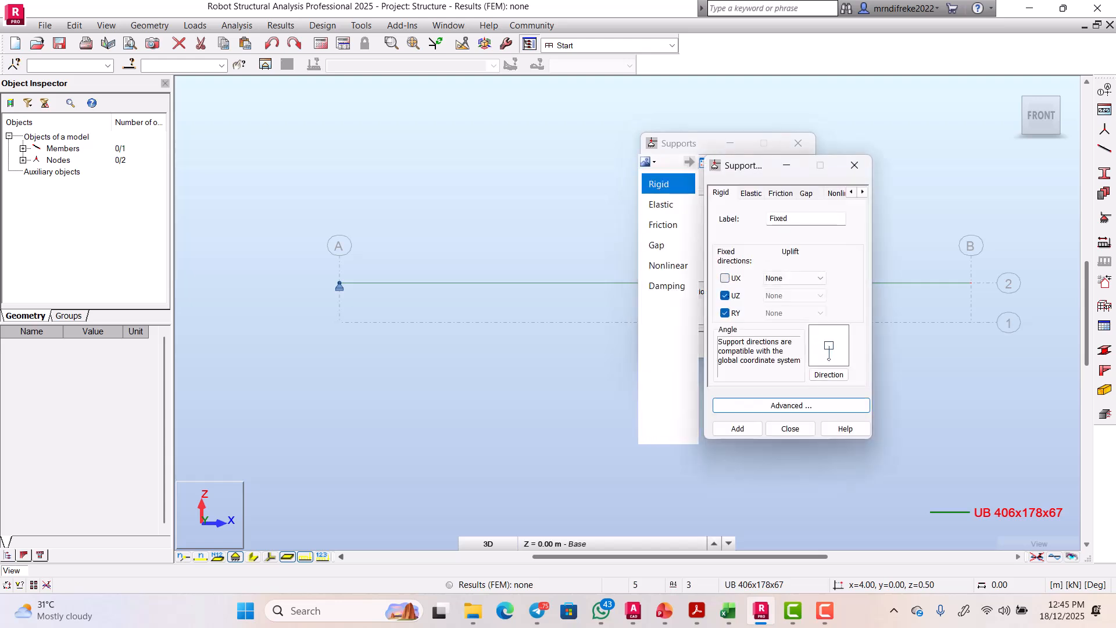
click(725, 312)
key(BackSpace)
key(BackSpace)
key(BackSpace)
key(BackSpace)
text(r)
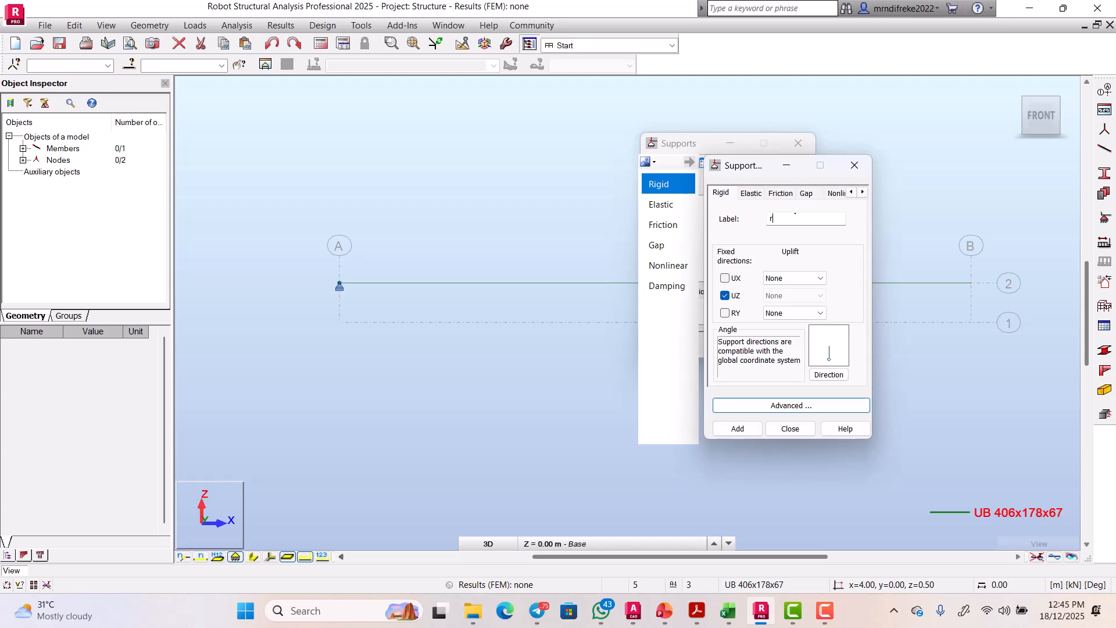
text(oller)
click(758, 423)
click(768, 429)
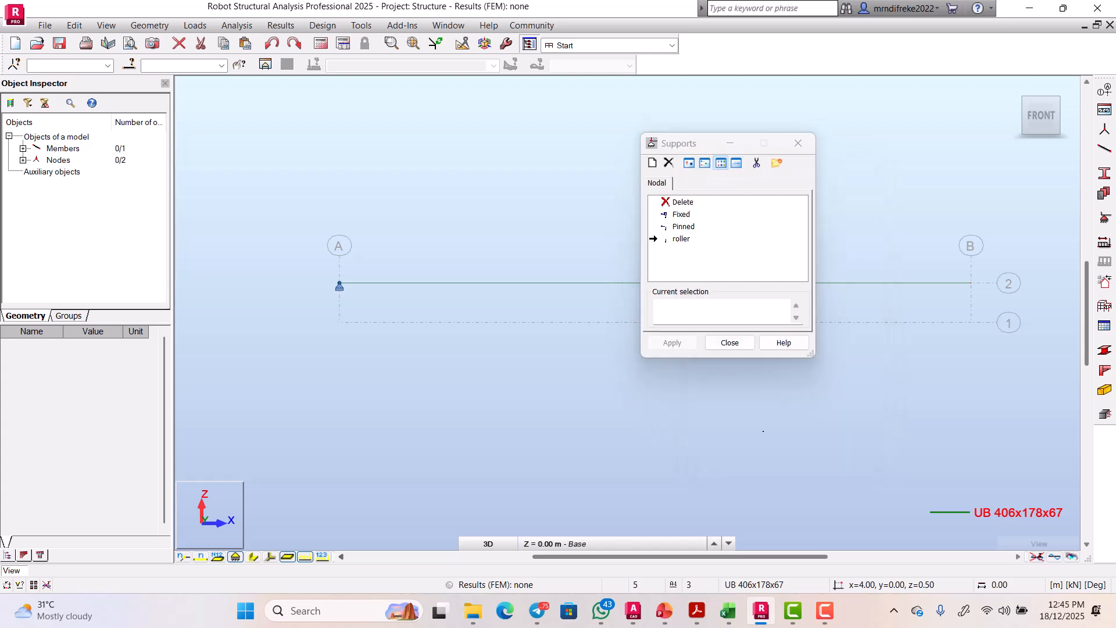
drag(680, 144, 328, 304)
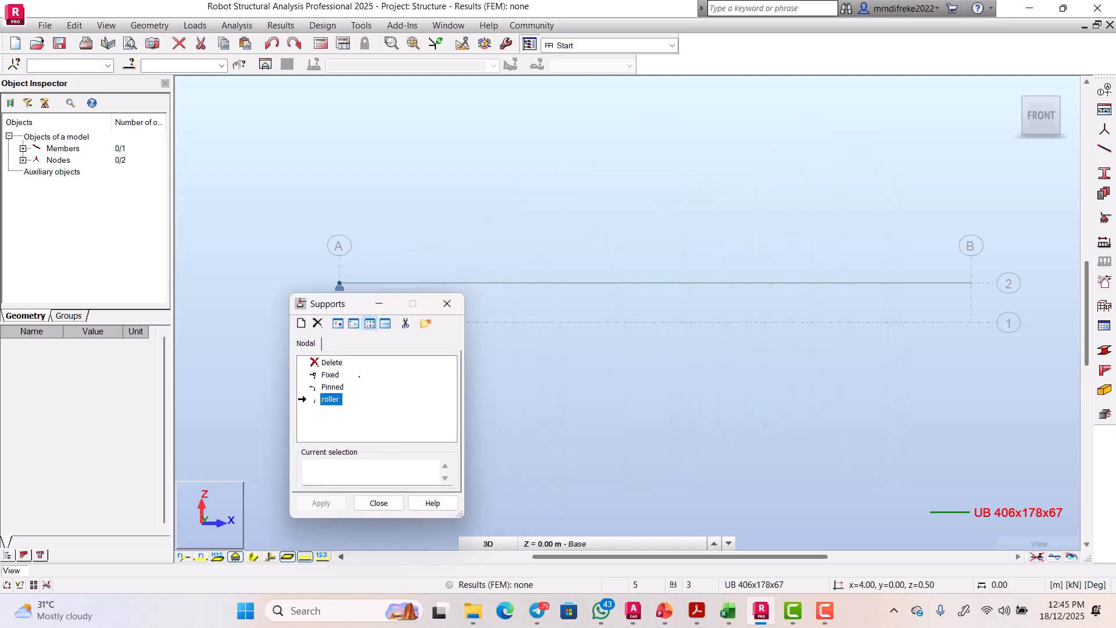
Step: Apply the roller support to the beam's right-end node at grid B and close Supports
click(972, 286)
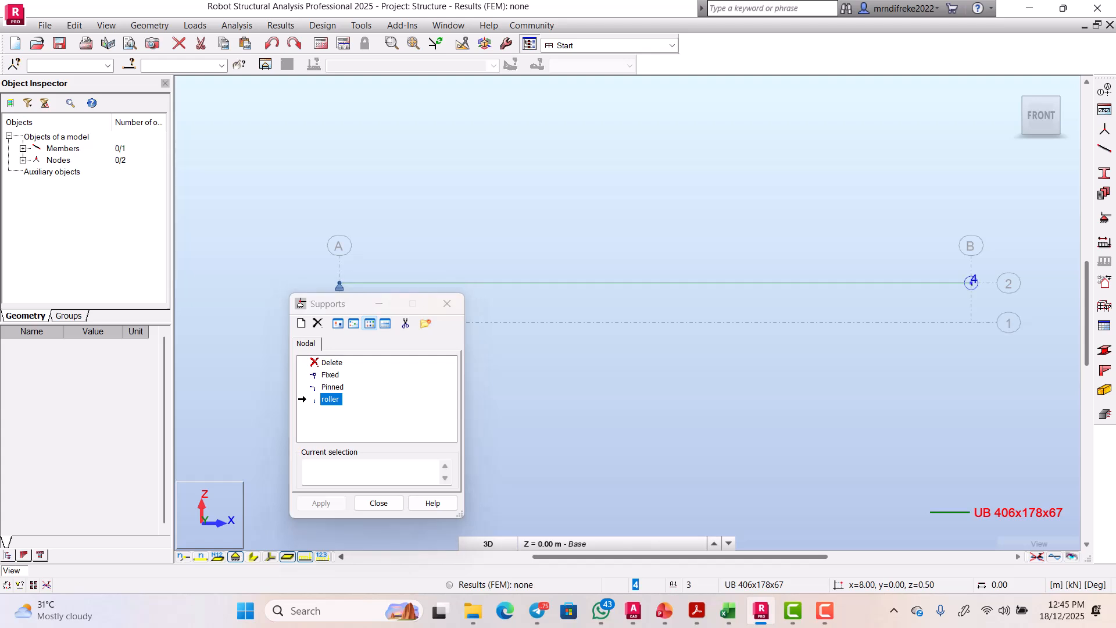
click(378, 503)
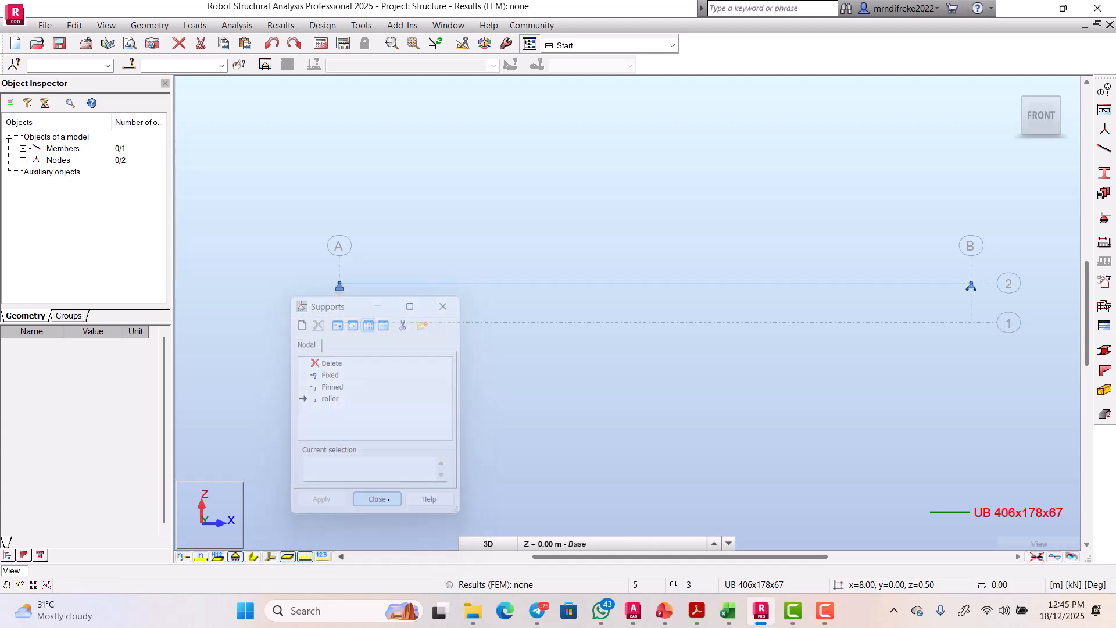
scroll(680, 277, up, 2)
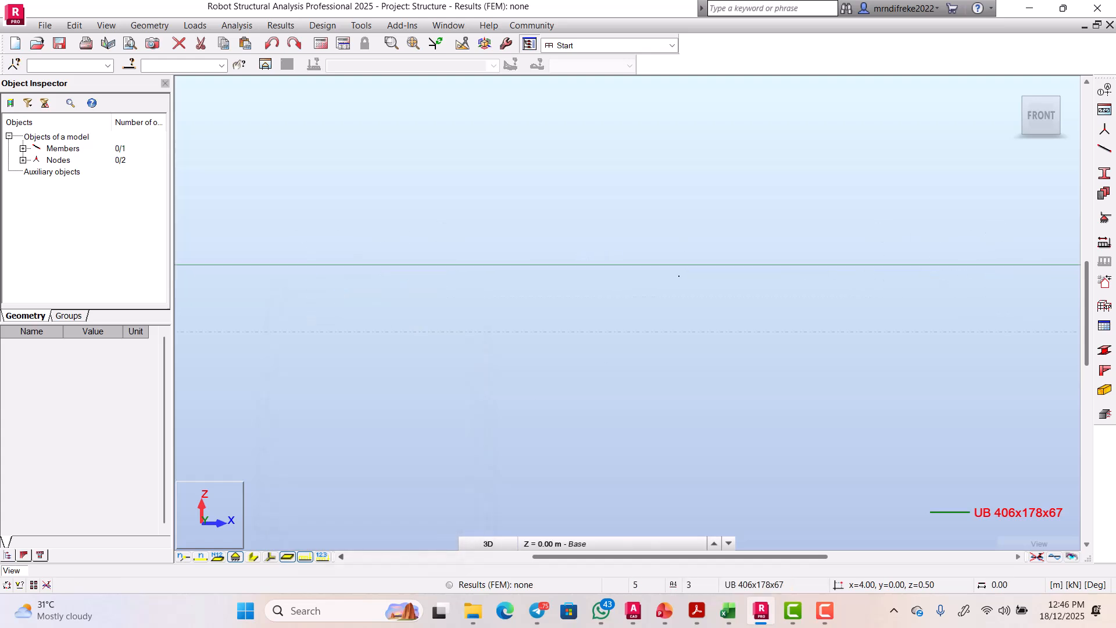
scroll(679, 276, down, 2)
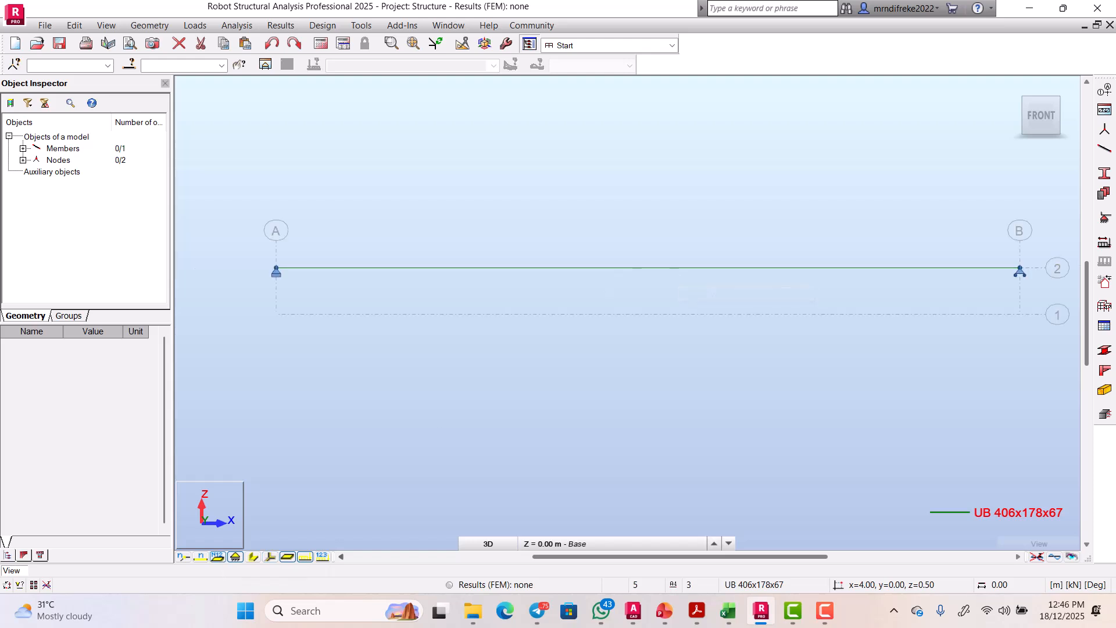
Step: Display the UB beam with its real section shape
click(253, 556)
scroll(677, 250, down, 2)
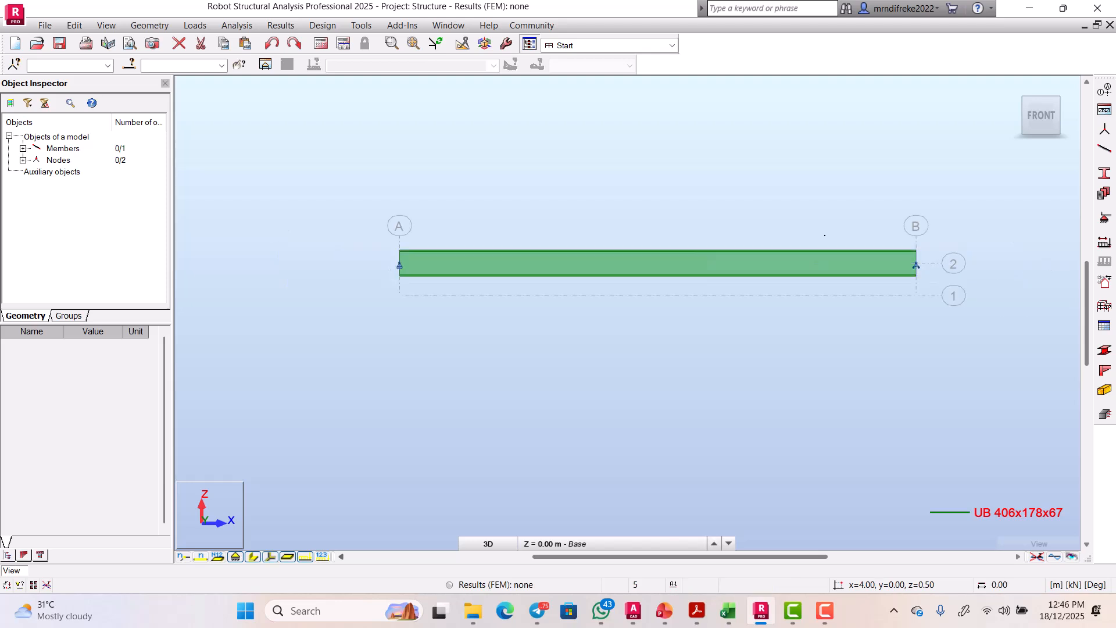
scroll(823, 235, up, 2)
scroll(791, 274, down, 2)
scroll(576, 297, up, 2)
scroll(628, 314, down, 2)
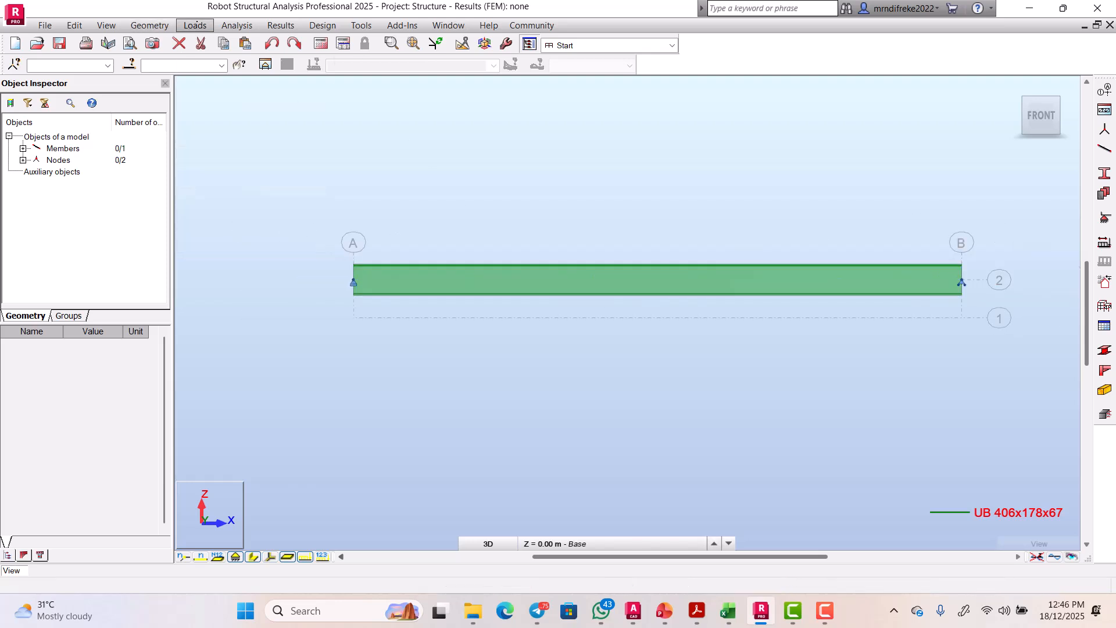
Step: Add the self-weight load case named 's/w' and delete the extra DL2 case
click(195, 25)
click(218, 41)
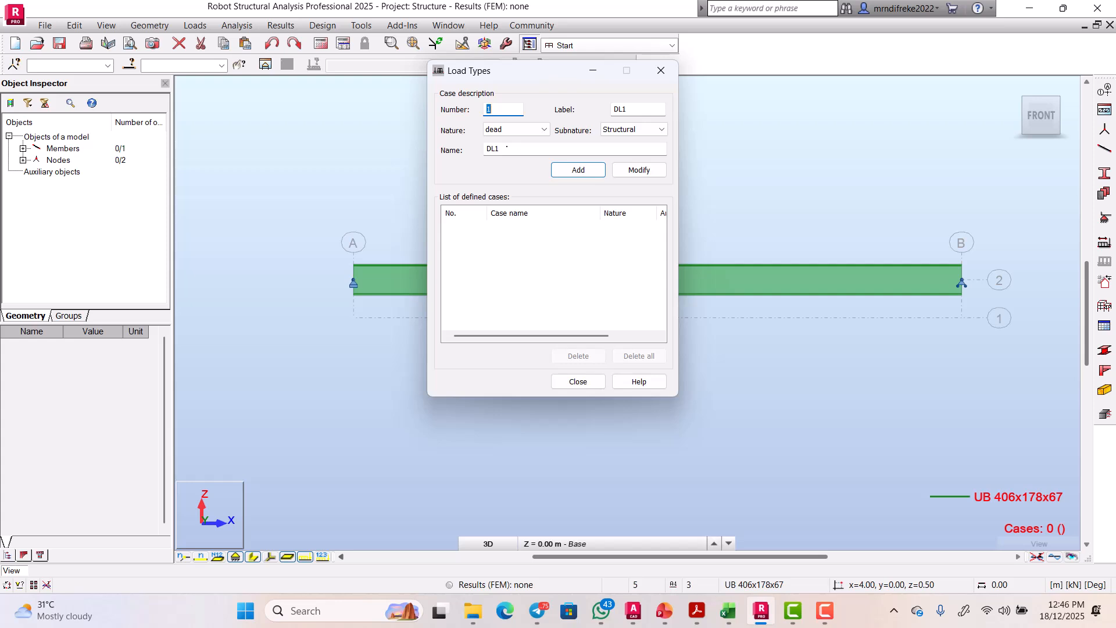
double_click(518, 149)
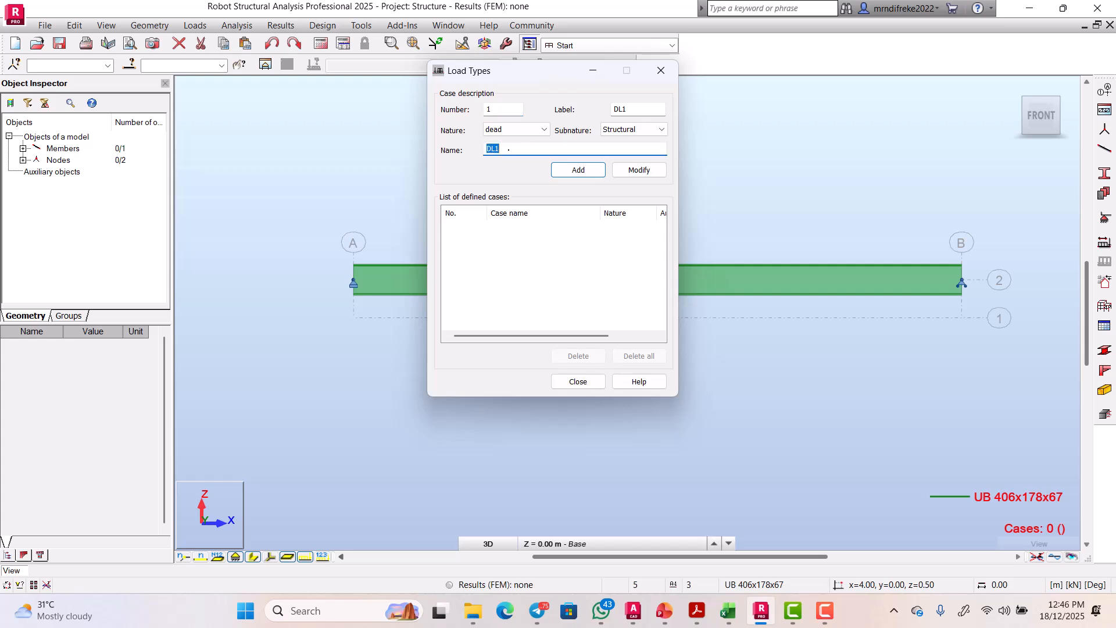
key(BackSpace)
text(s/w)
click(582, 170)
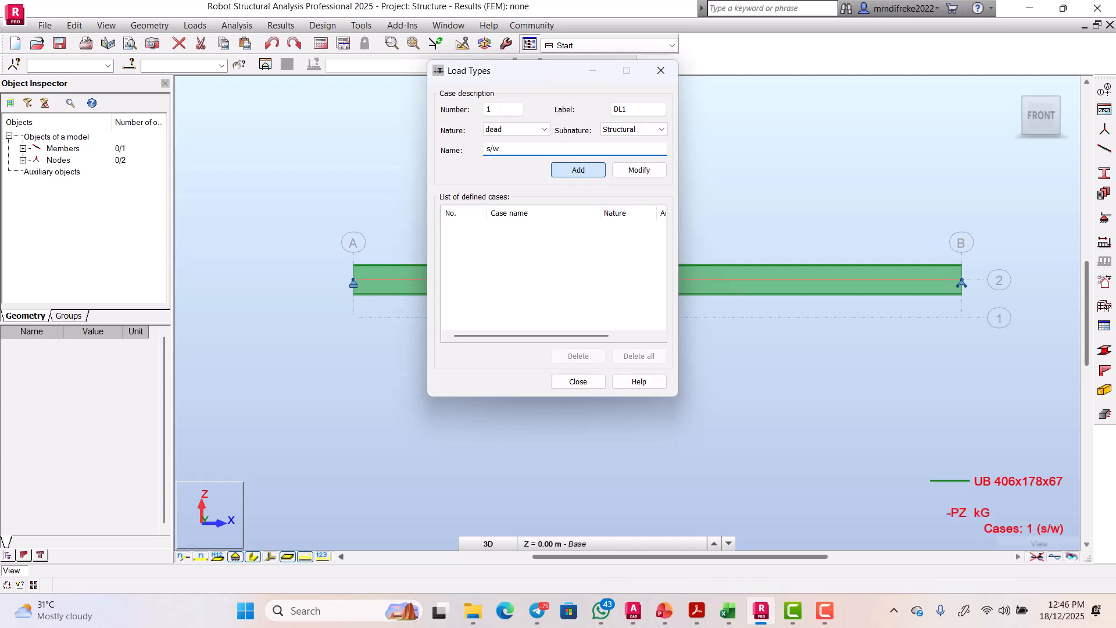
click(583, 170)
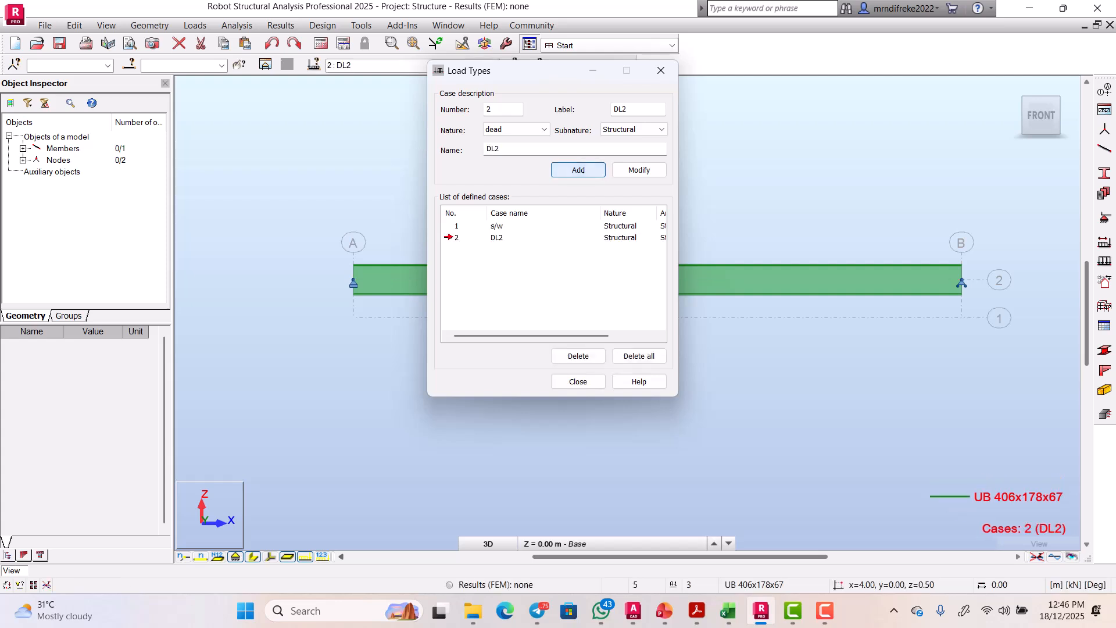
click(498, 237)
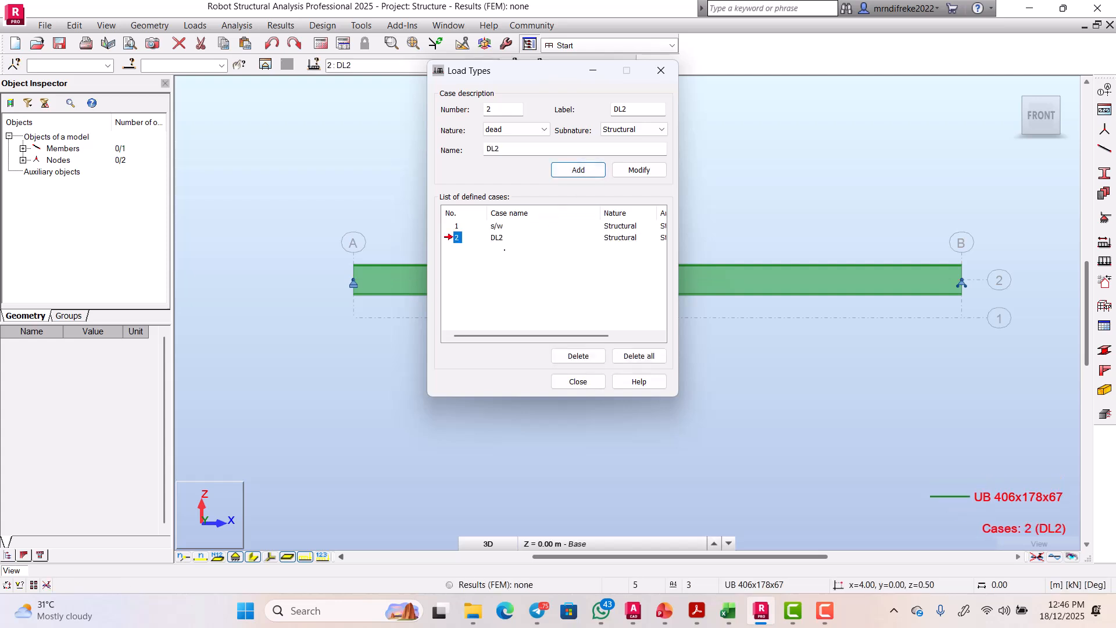
click(587, 357)
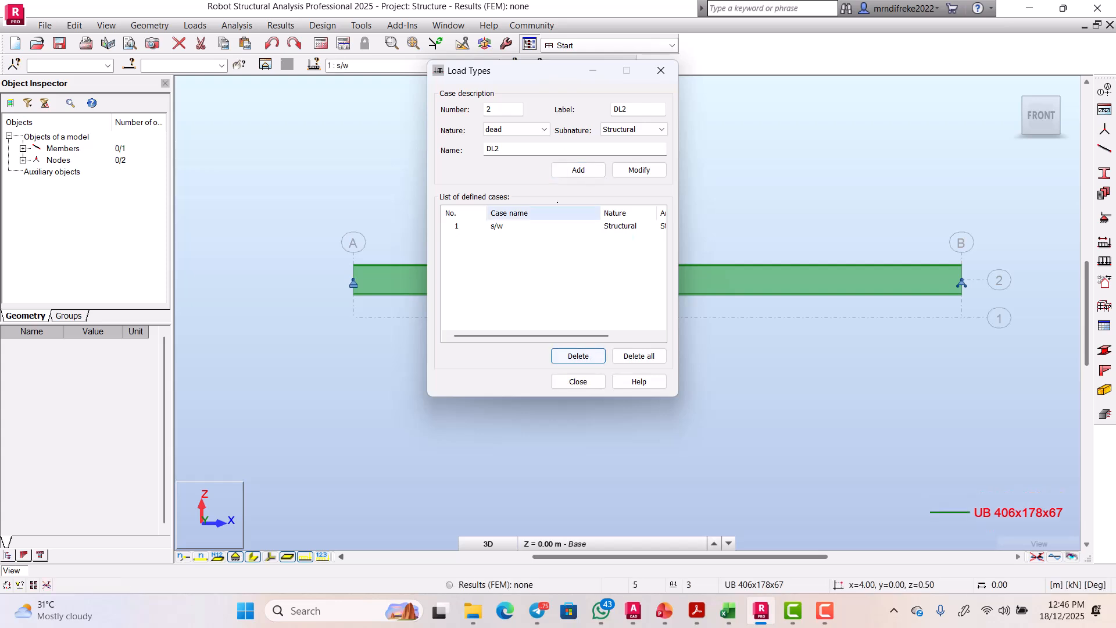
Step: Add a dead load case named 'permnent action'
click(514, 149)
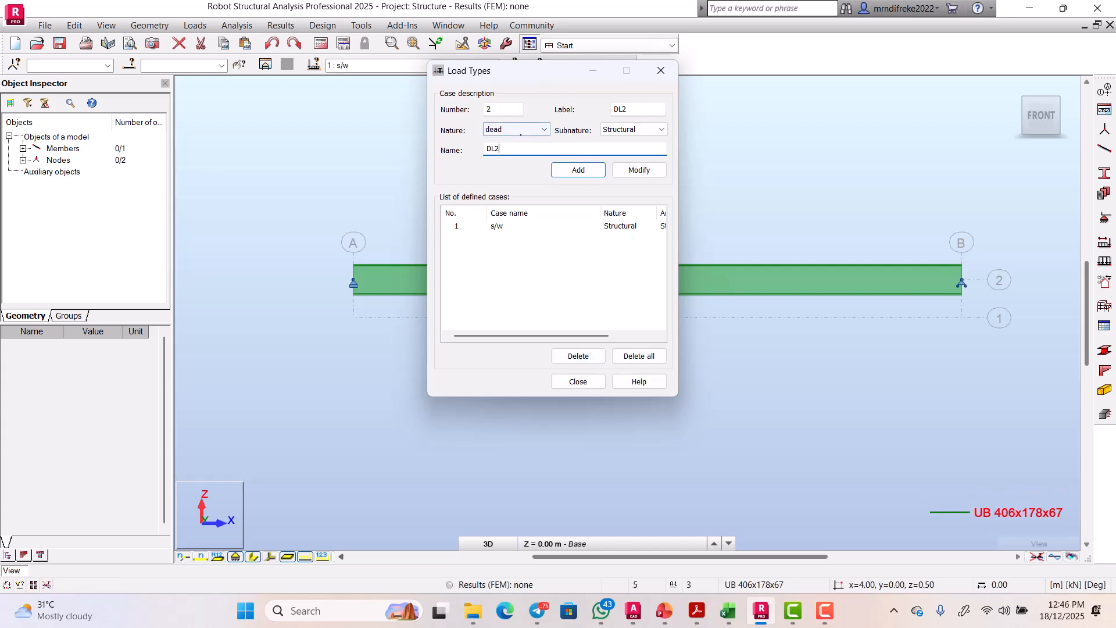
key(BackSpace)
key(BackSpace)
key(BackSpace)
text(permnent action)
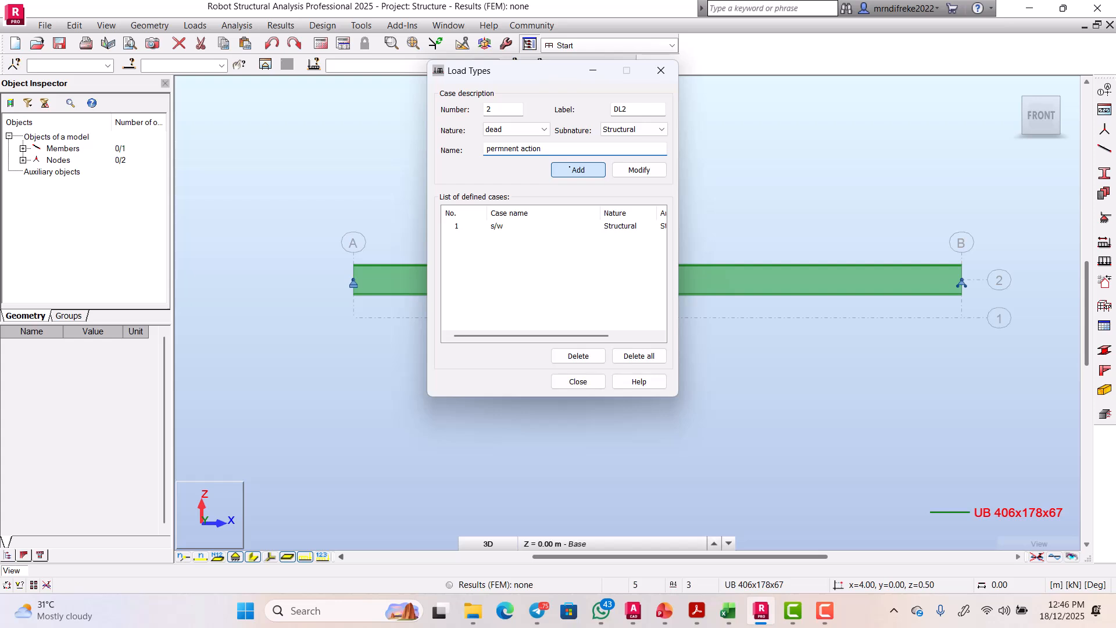
click(571, 168)
Step: Add a live load case 'imposed load' (Category A) and close Load Types
click(524, 129)
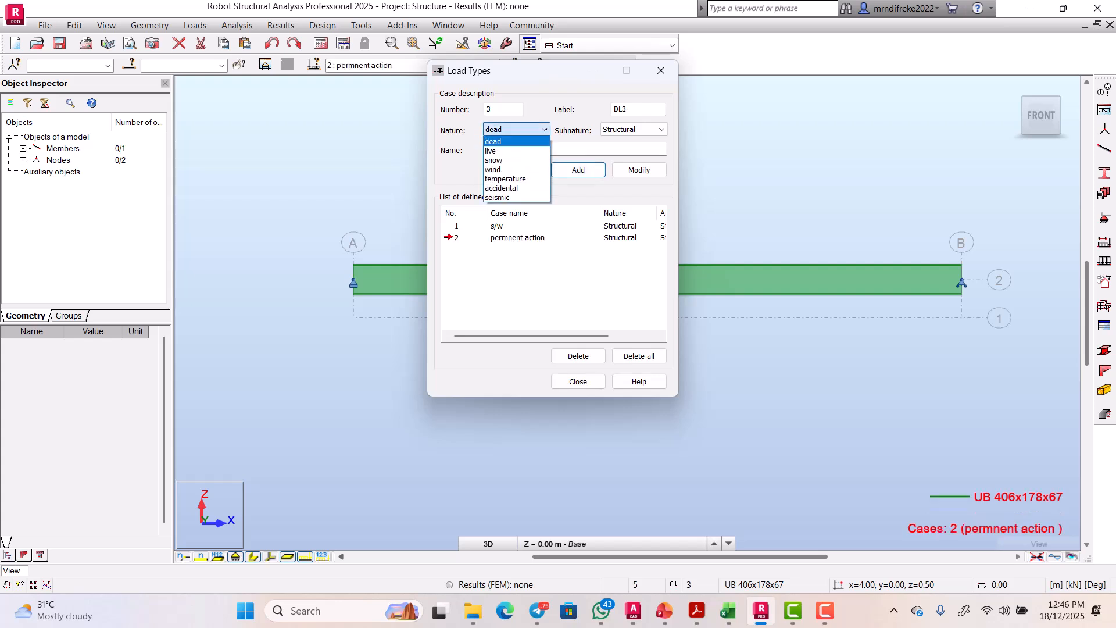
click(503, 149)
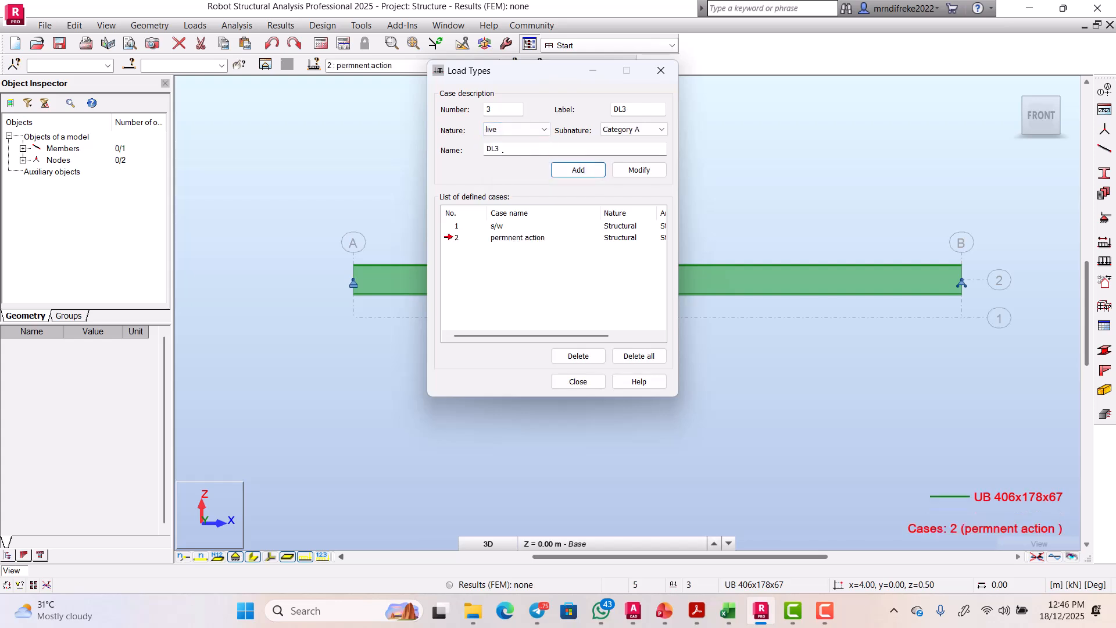
double_click(502, 150)
key(BackSpace)
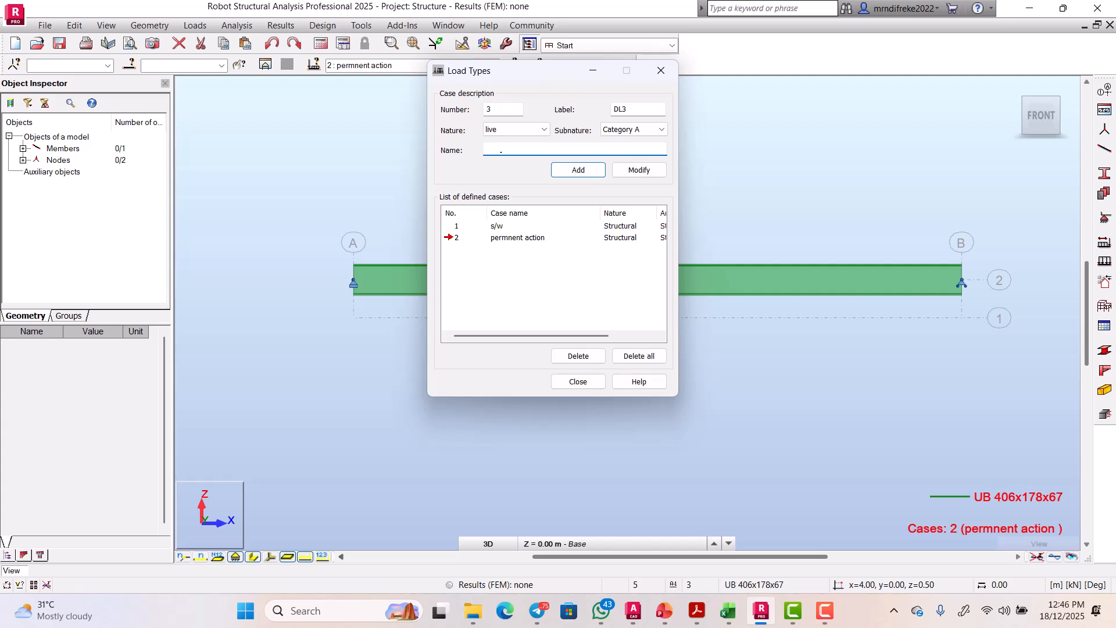
text(imposed load)
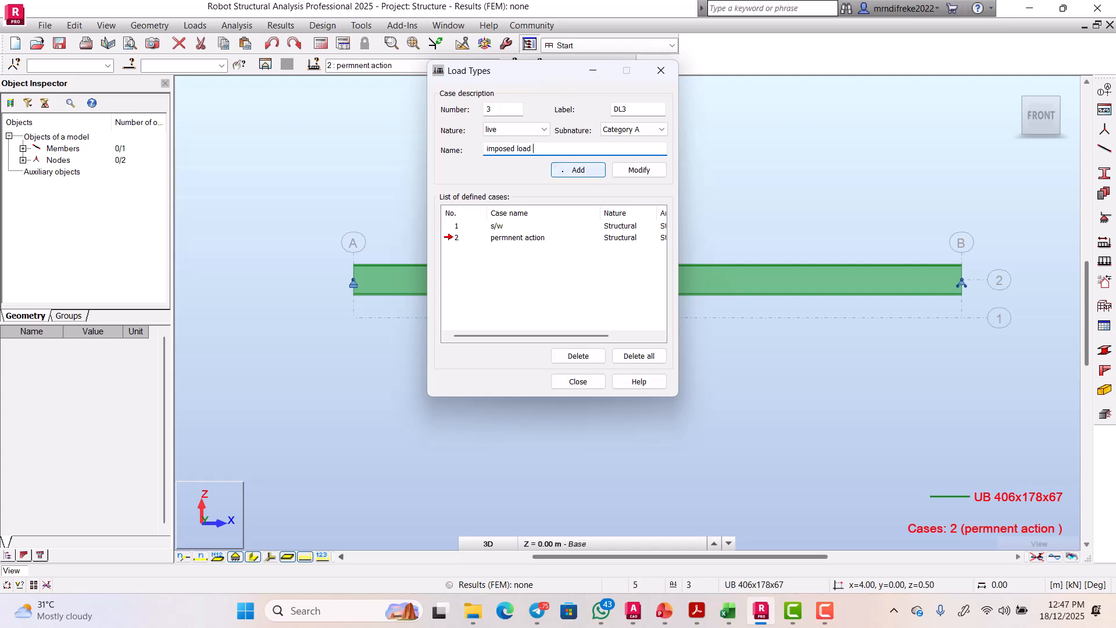
click(563, 171)
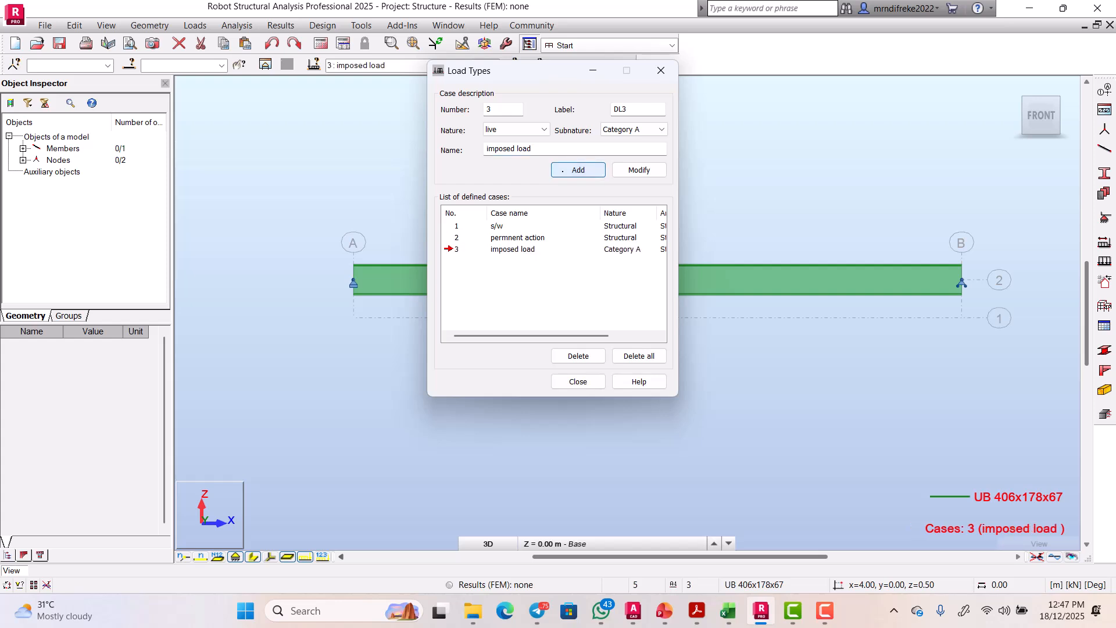
click(590, 378)
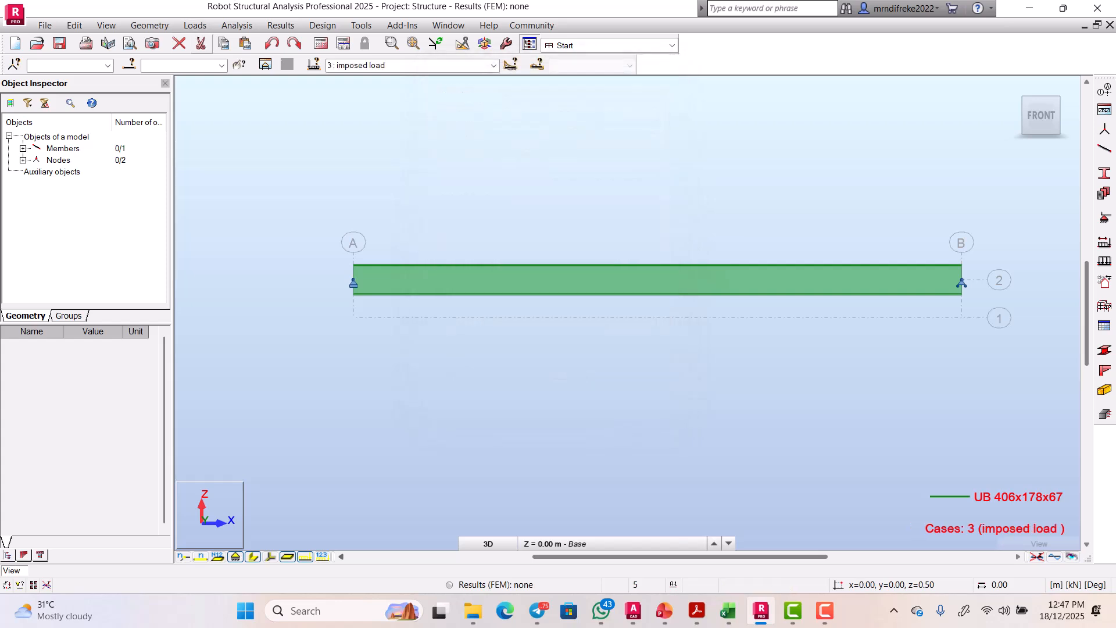
Step: Open the Load Definition window briefly, then close it
click(195, 25)
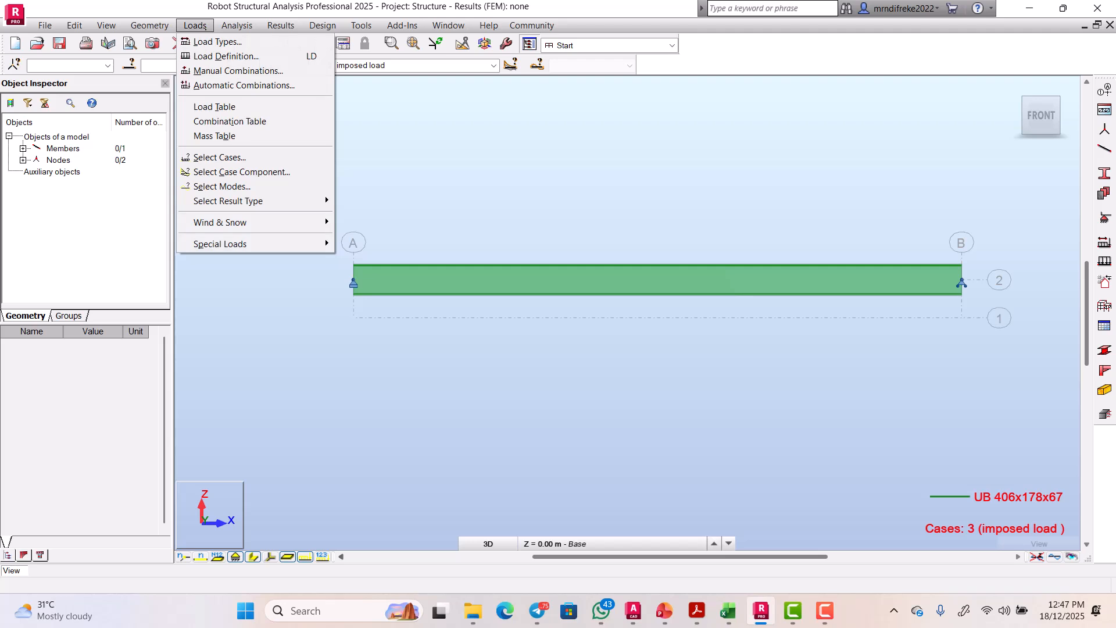
click(227, 56)
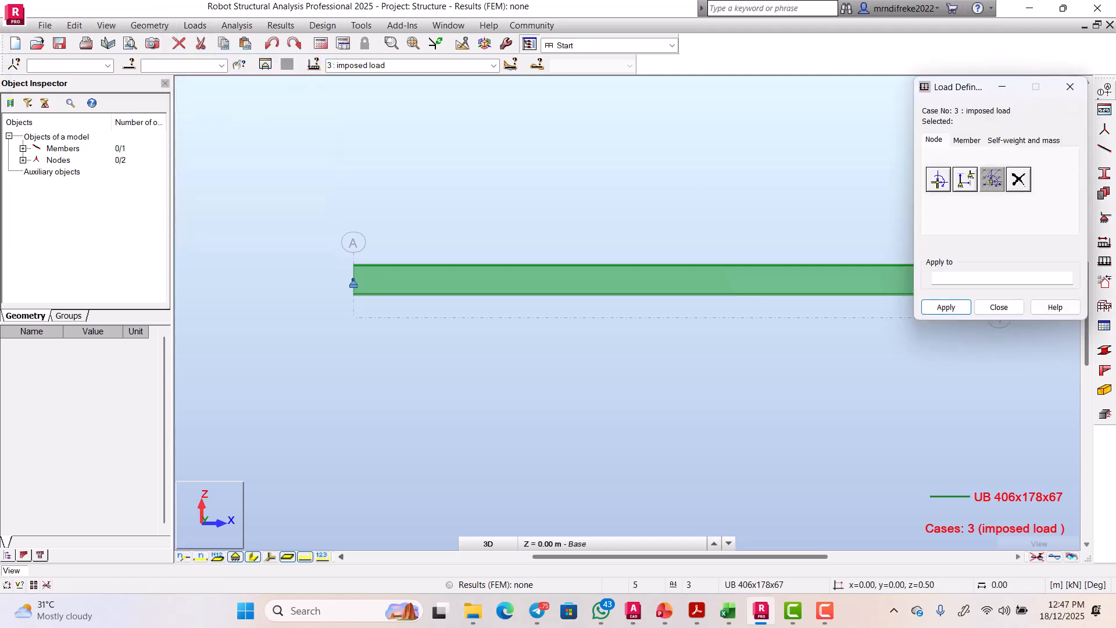
click(1070, 87)
Step: Orbit the beam freely with Rotate 3D to view it from different angles
click(1071, 90)
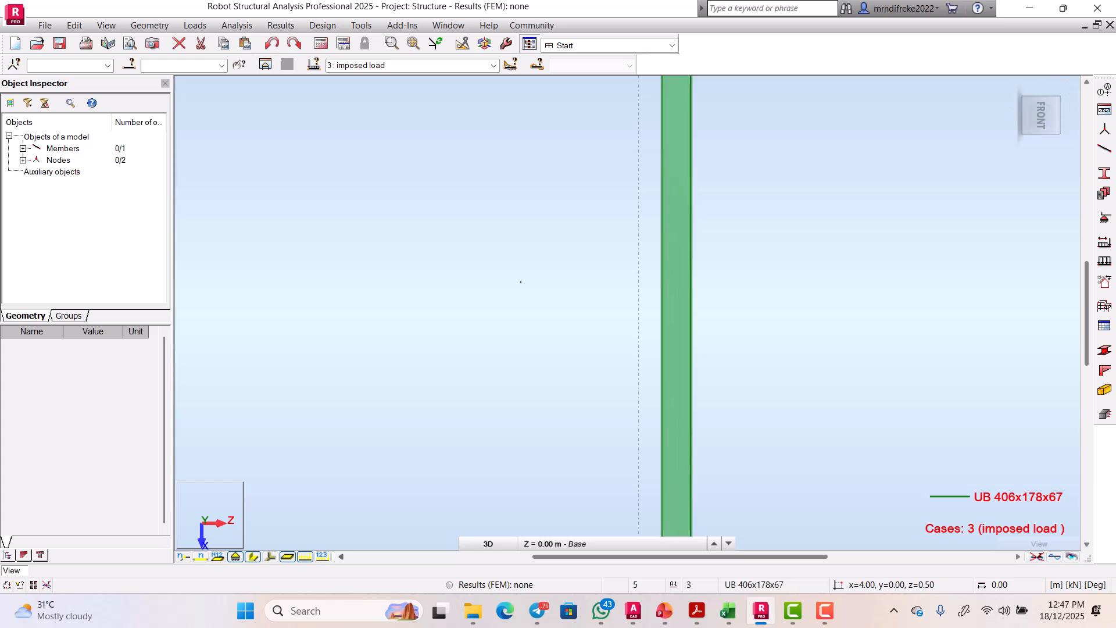
right_click(498, 322)
click(494, 341)
drag(497, 208, 740, 54)
drag(736, 126, 528, 164)
scroll(476, 247, up, 4)
drag(476, 248, 674, 427)
Step: Return the view to Front and reopen Load Definition for case 3, imposed load
click(1039, 125)
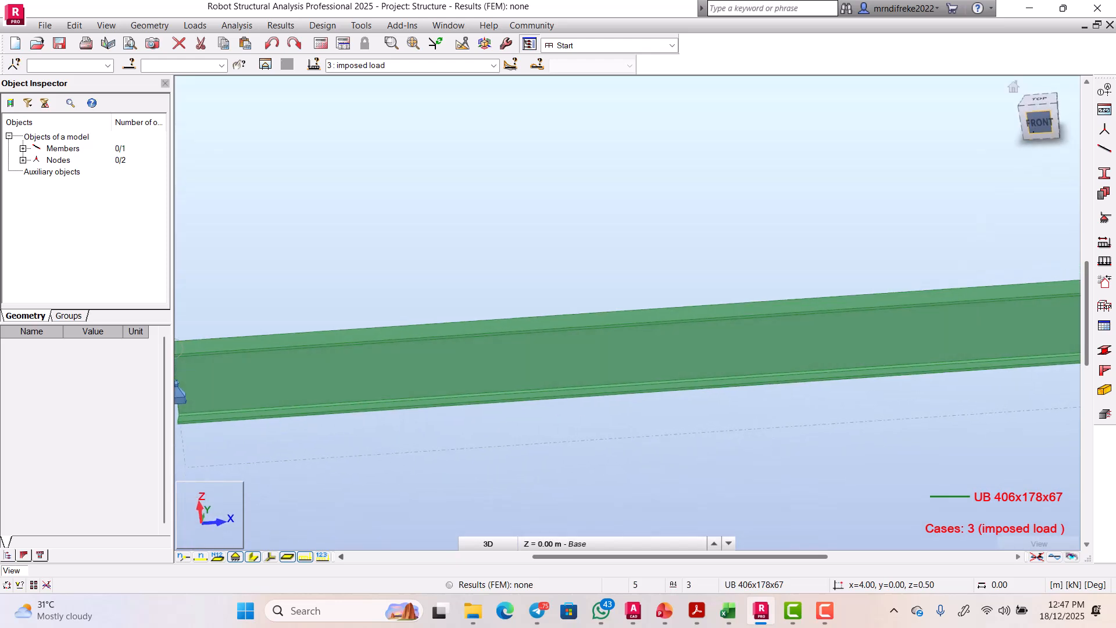
scroll(512, 311, up, 1)
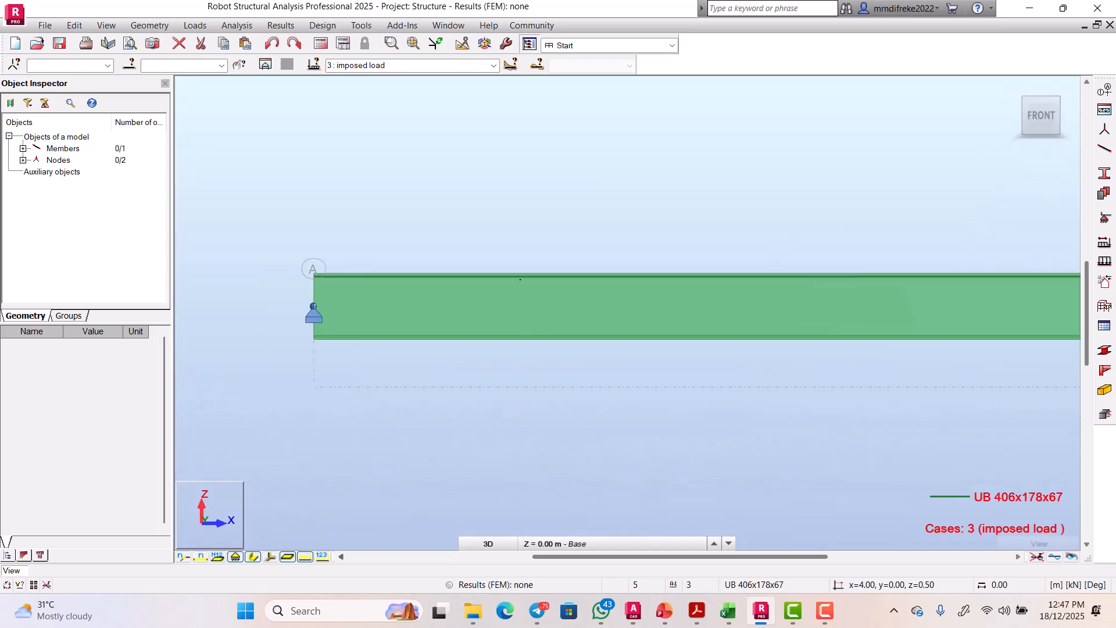
scroll(519, 282, down, 3)
drag(755, 301, 755, 313)
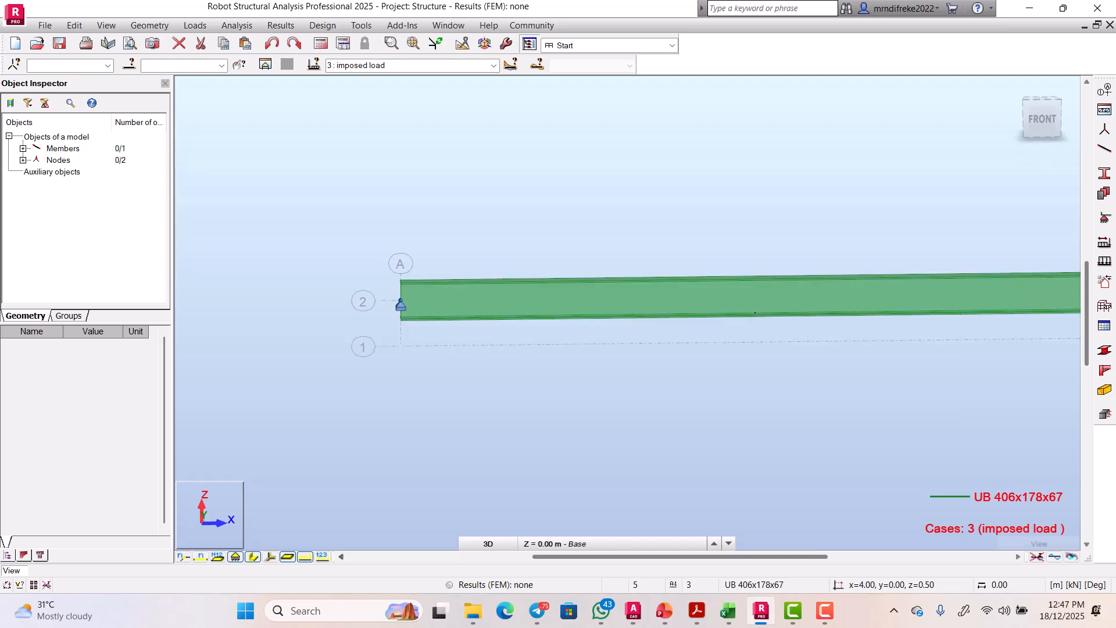
scroll(641, 286, down, 2)
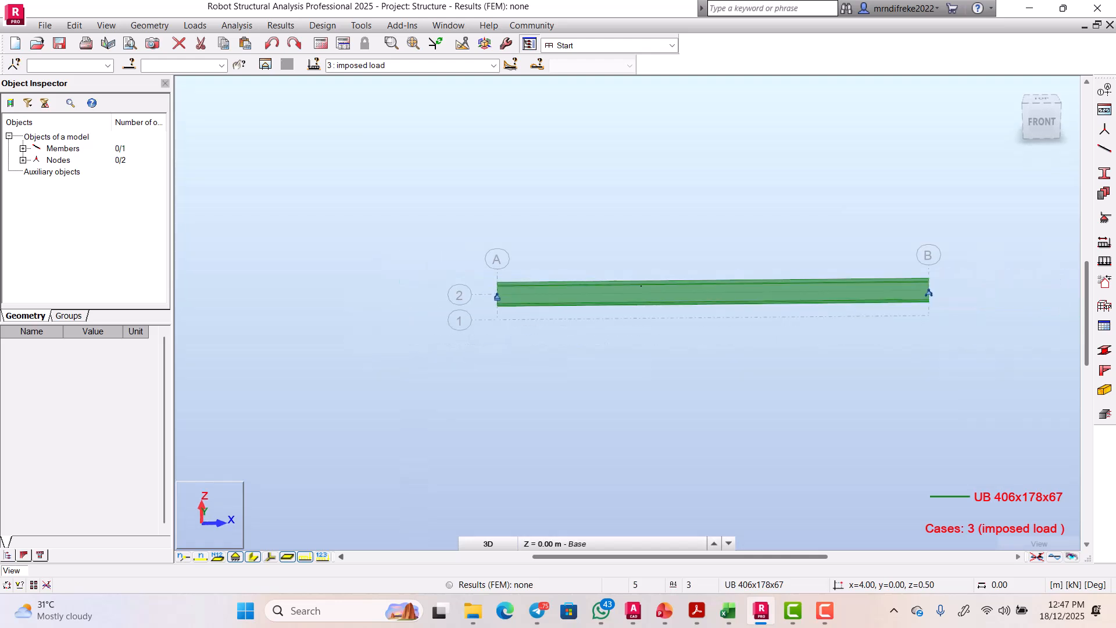
click(1042, 123)
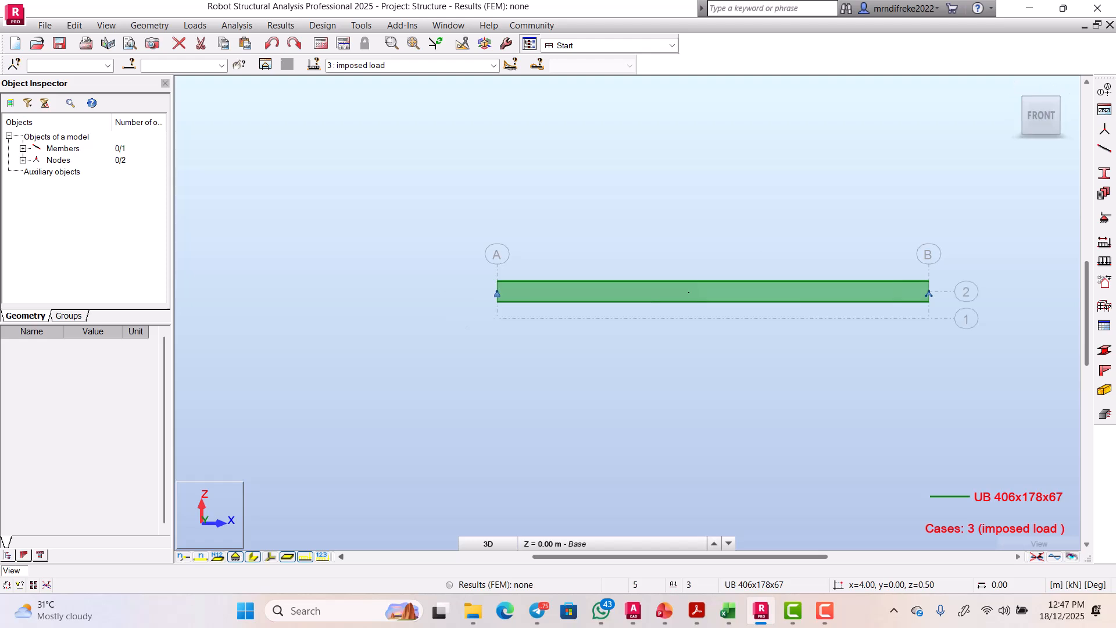
scroll(642, 307, up, 2)
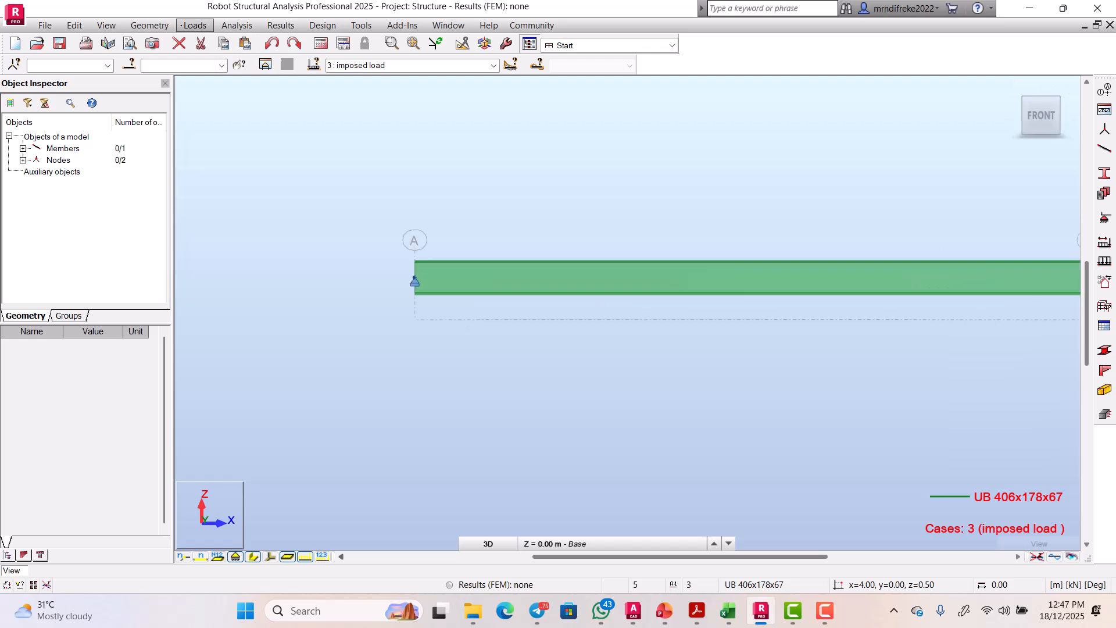
click(195, 25)
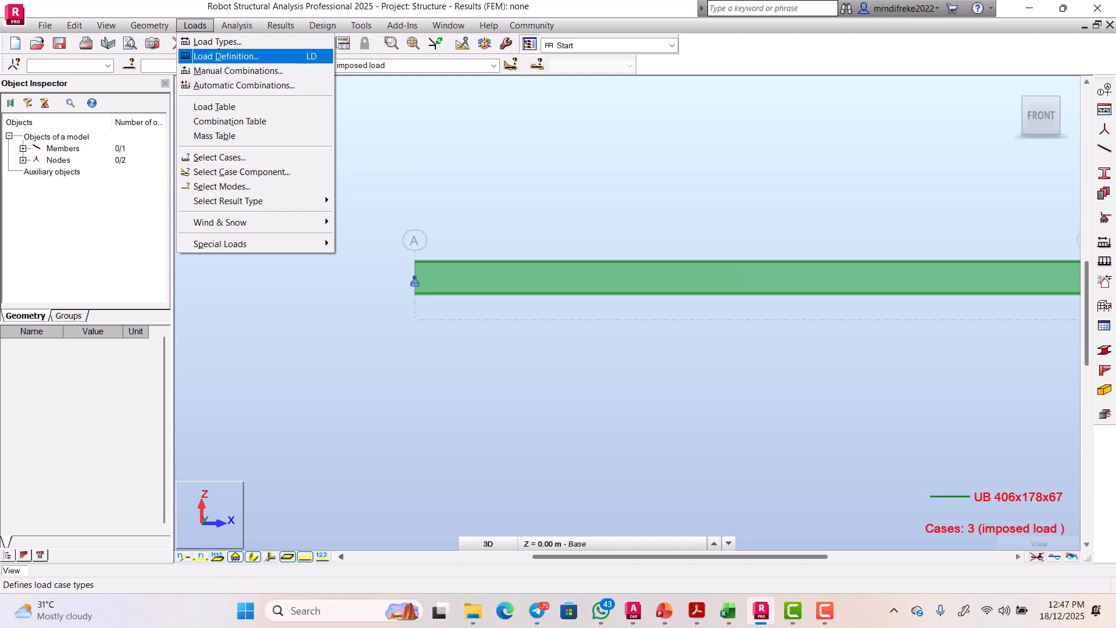
key(Return)
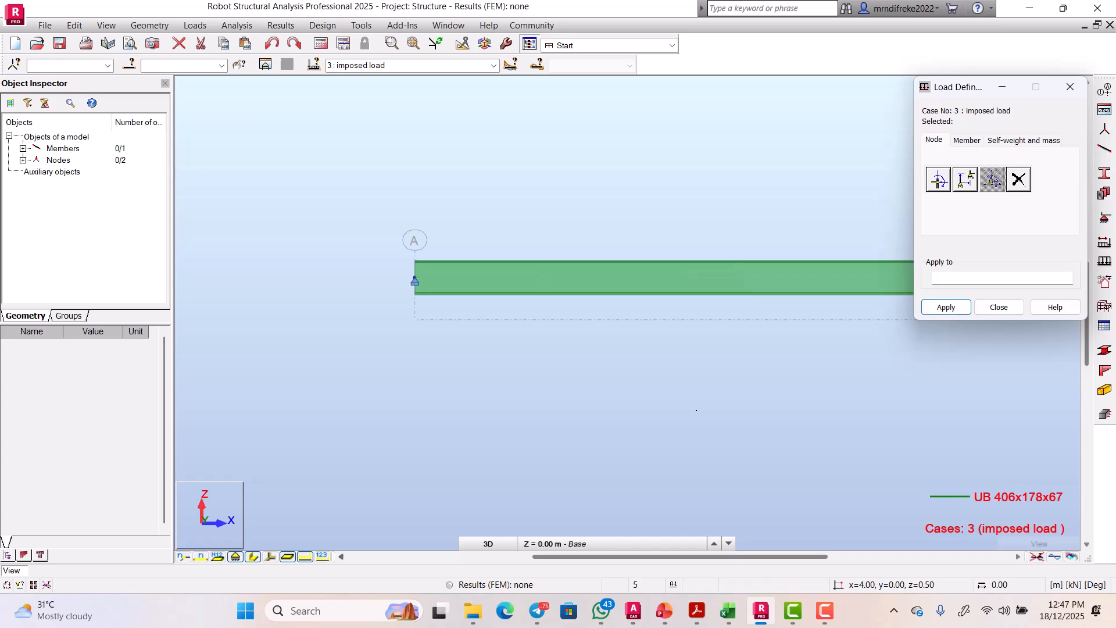
click(728, 611)
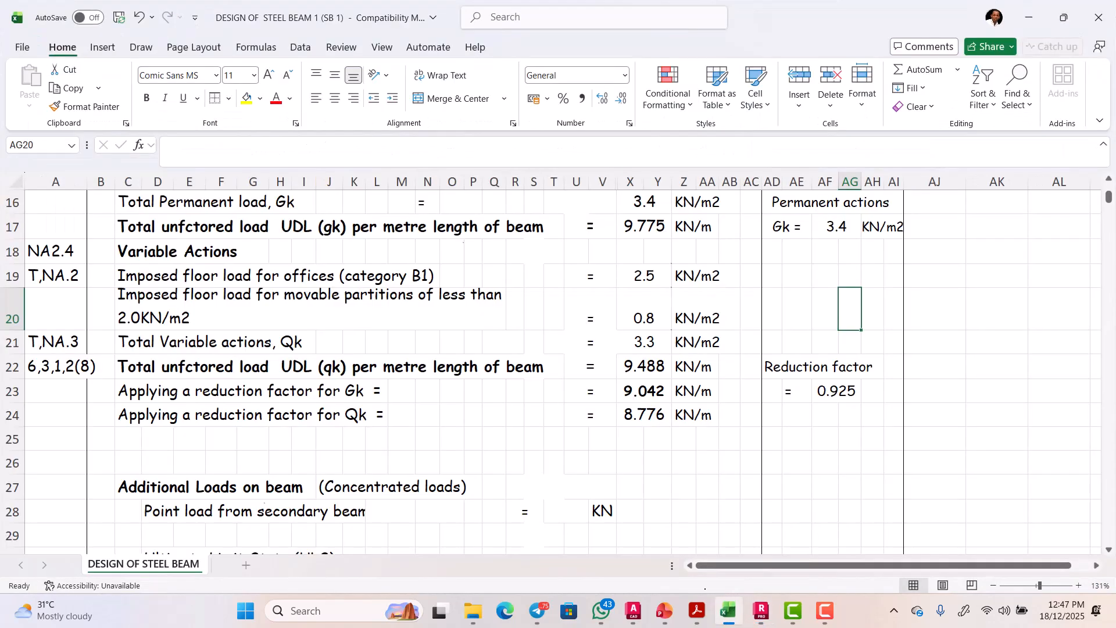
scroll(500, 372, up, 5)
scroll(500, 372, down, 6)
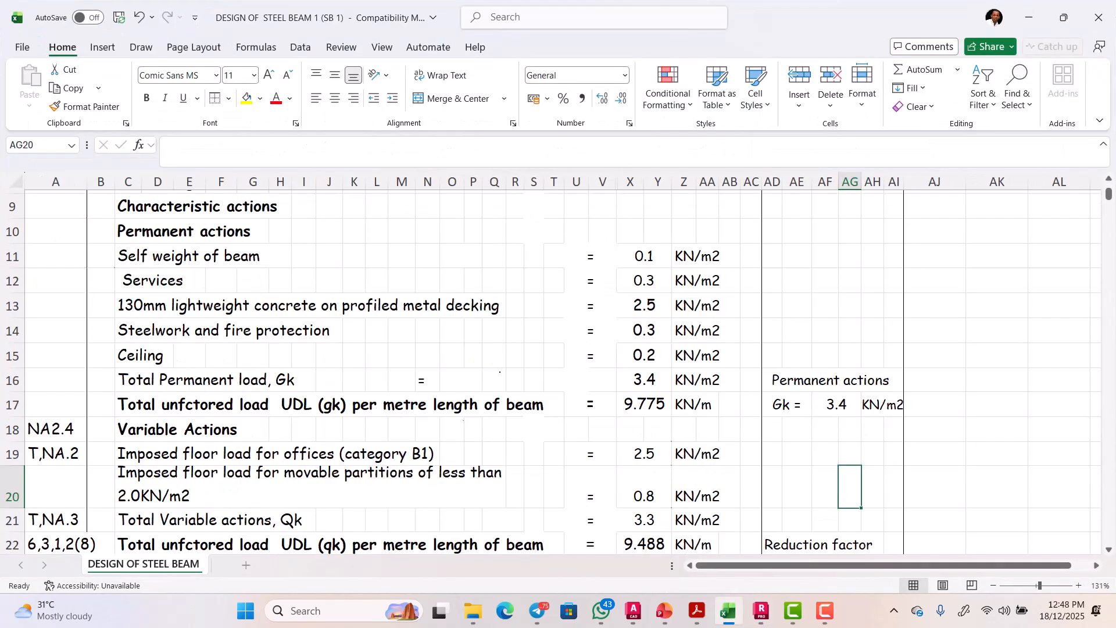
scroll(500, 370, down, 1)
scroll(501, 373, up, 2)
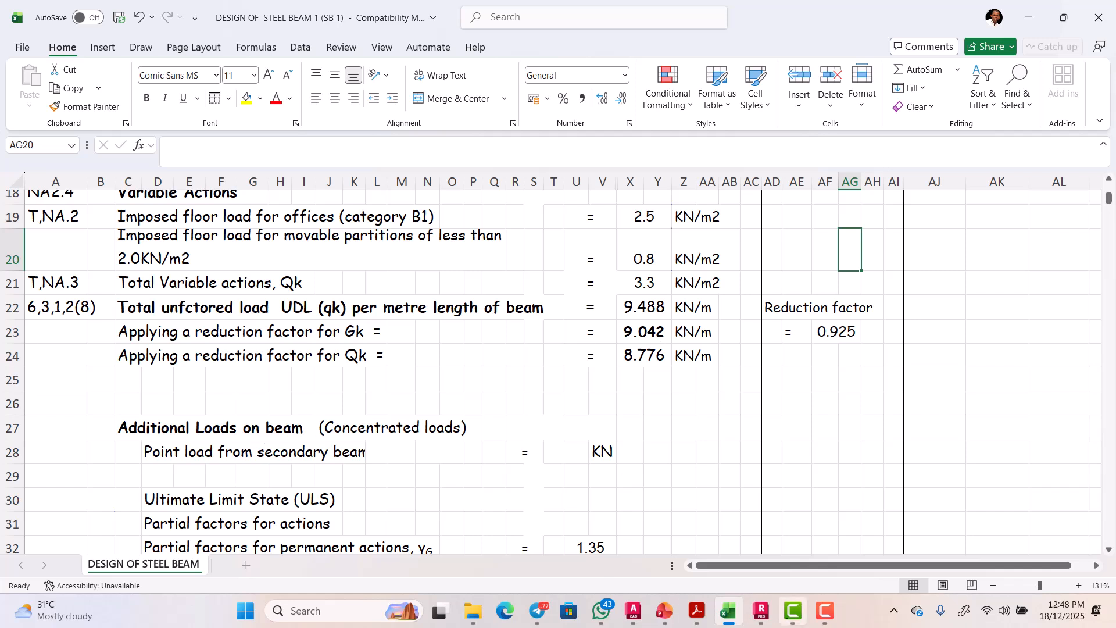
Step: Start a uniform member load and enter -9.0142 as its Z value
click(761, 611)
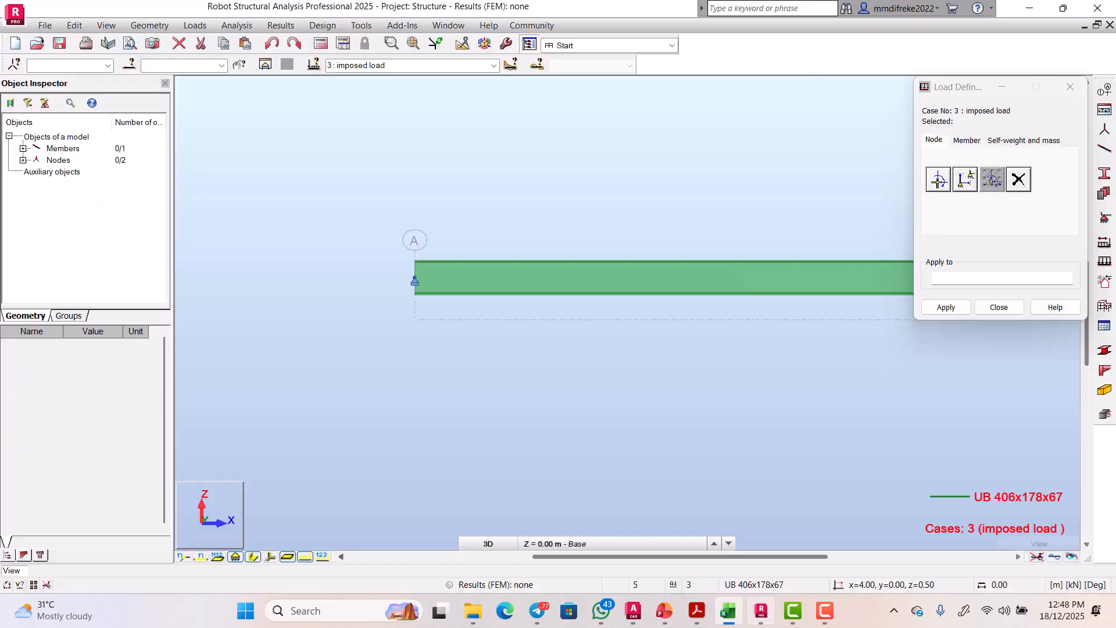
click(965, 141)
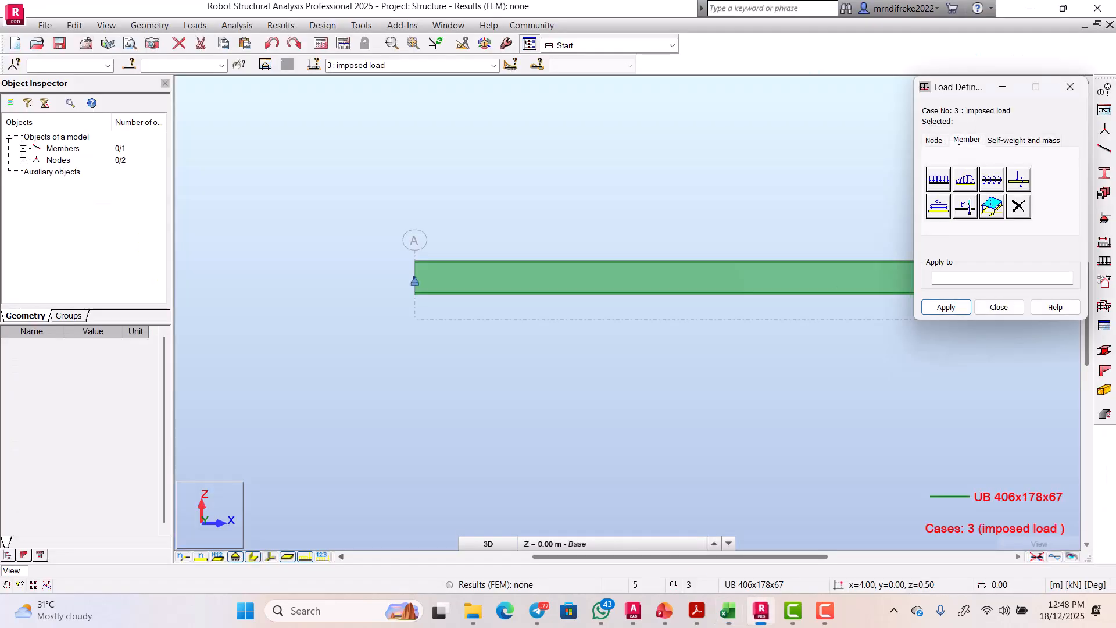
click(939, 180)
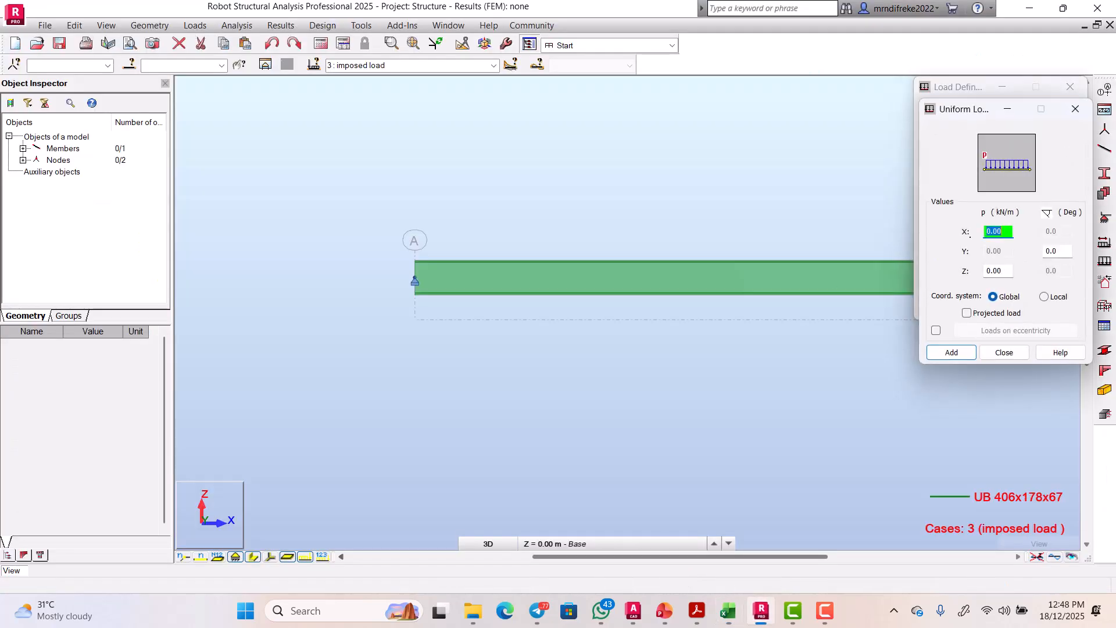
click(1003, 272)
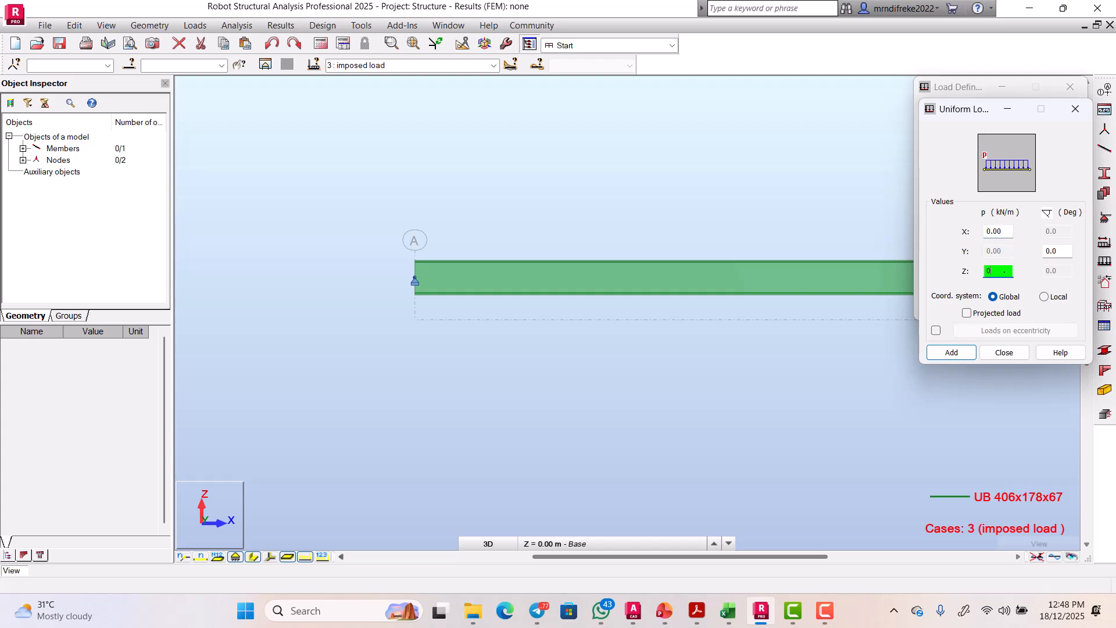
key(BackSpace)
text(-9.0)
text(142)
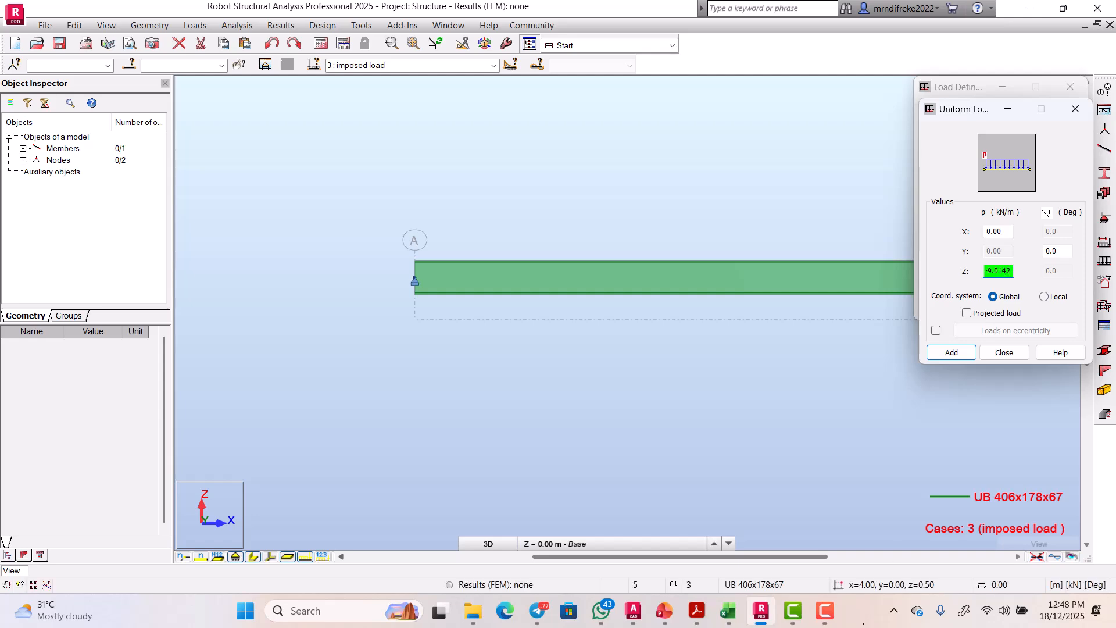
Step: Correct the Z value to -9.042 kN/m against the workbook and add the uniform load
click(729, 611)
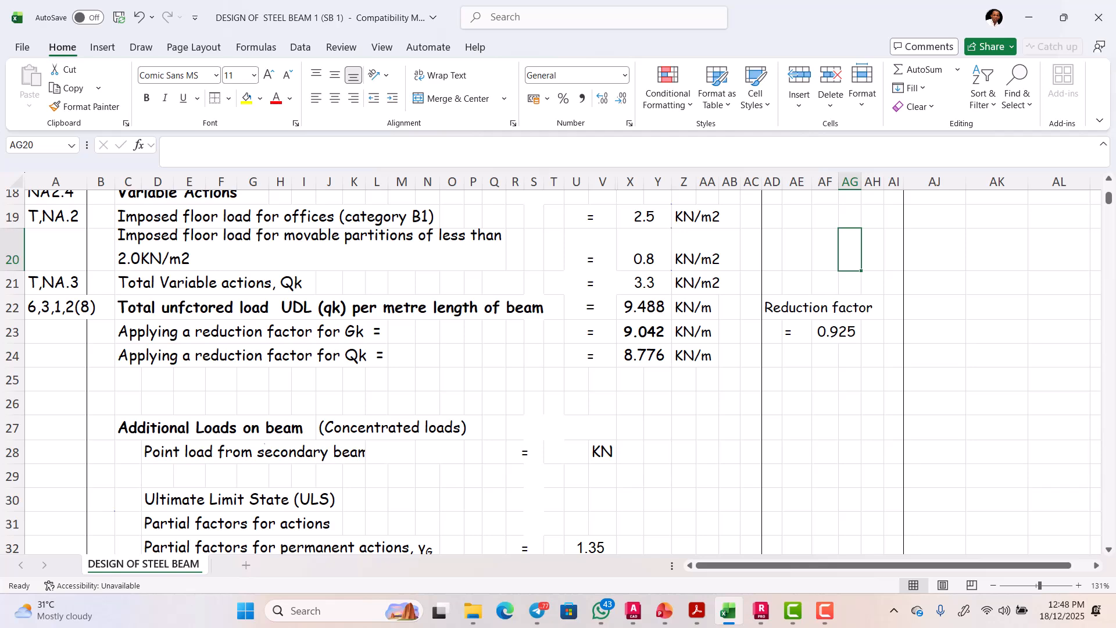
click(729, 611)
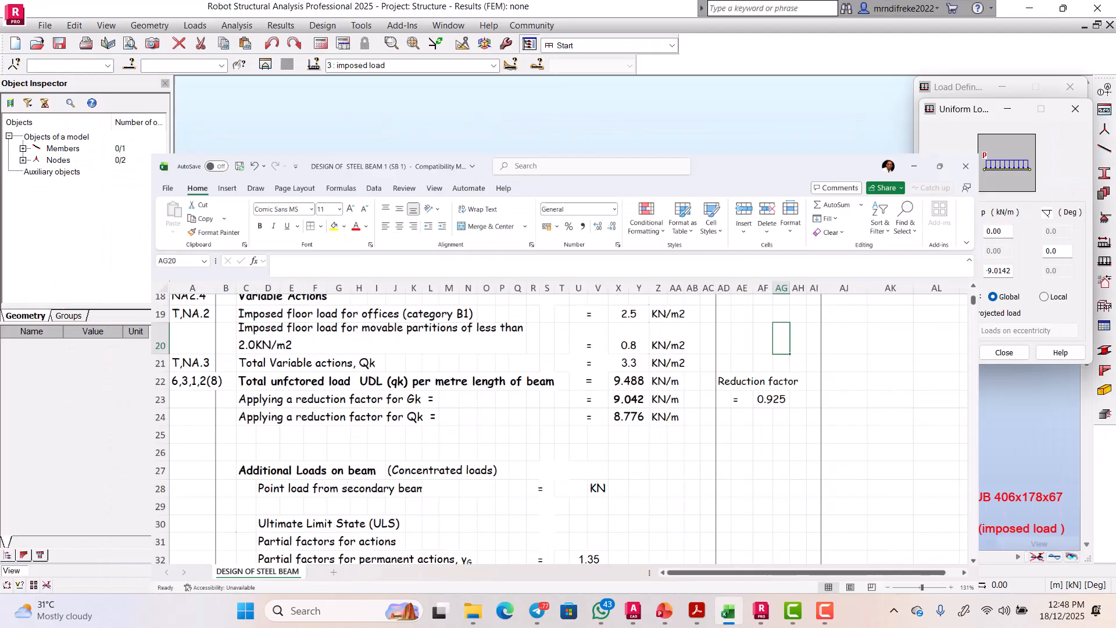
double_click(1001, 271)
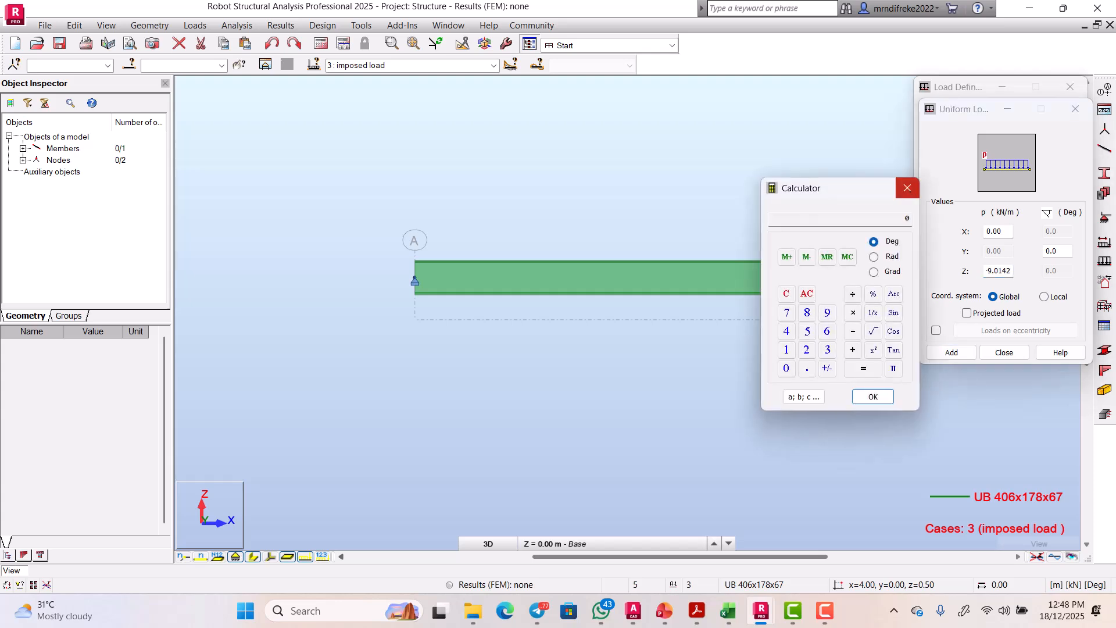
click(908, 188)
click(1001, 271)
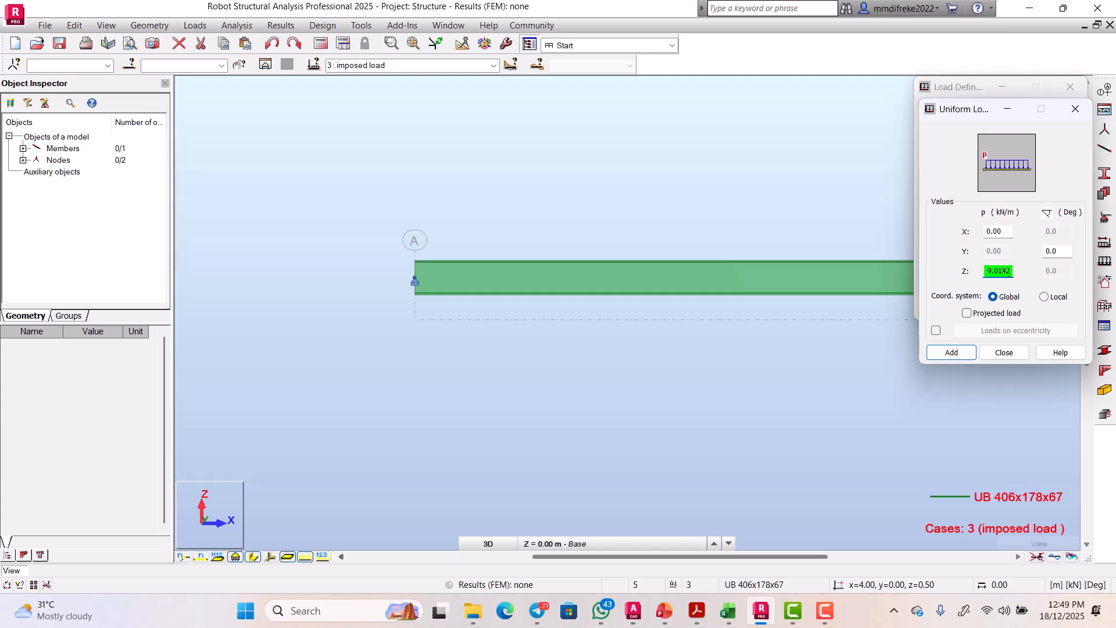
key(BackSpace)
click(952, 352)
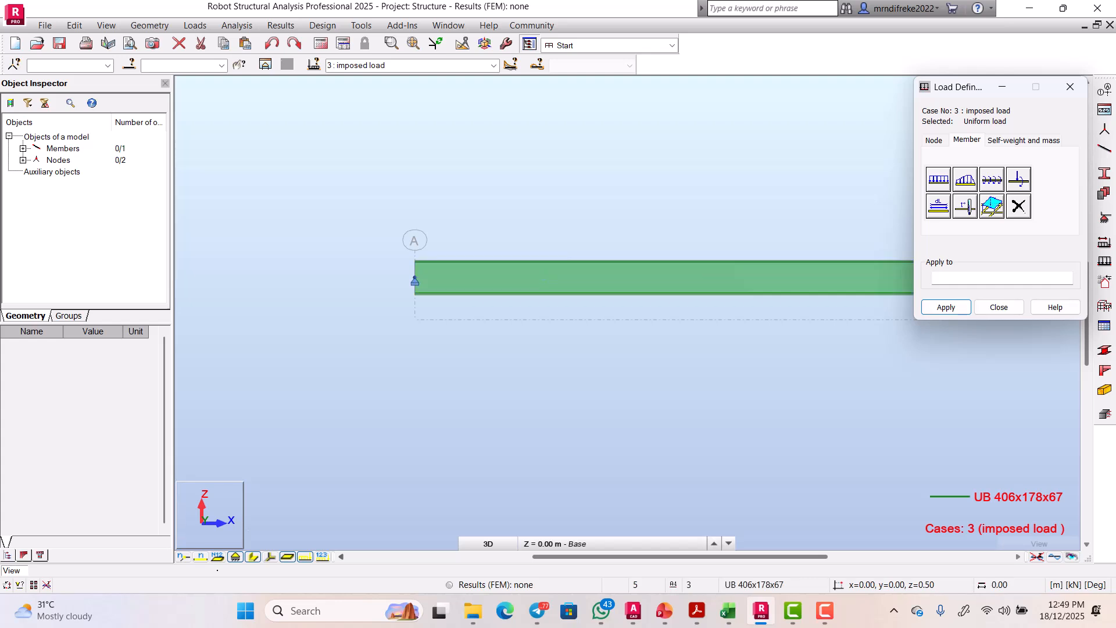
click(253, 558)
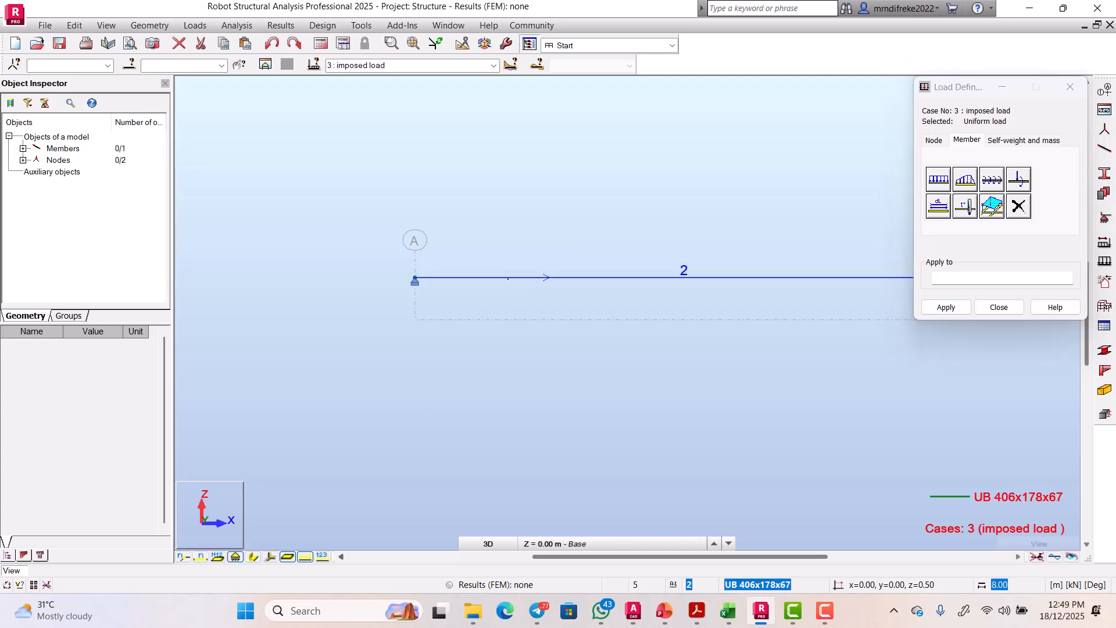
Step: Apply the uniform imposed load along the whole beam from A to B and close Load Definition
click(495, 278)
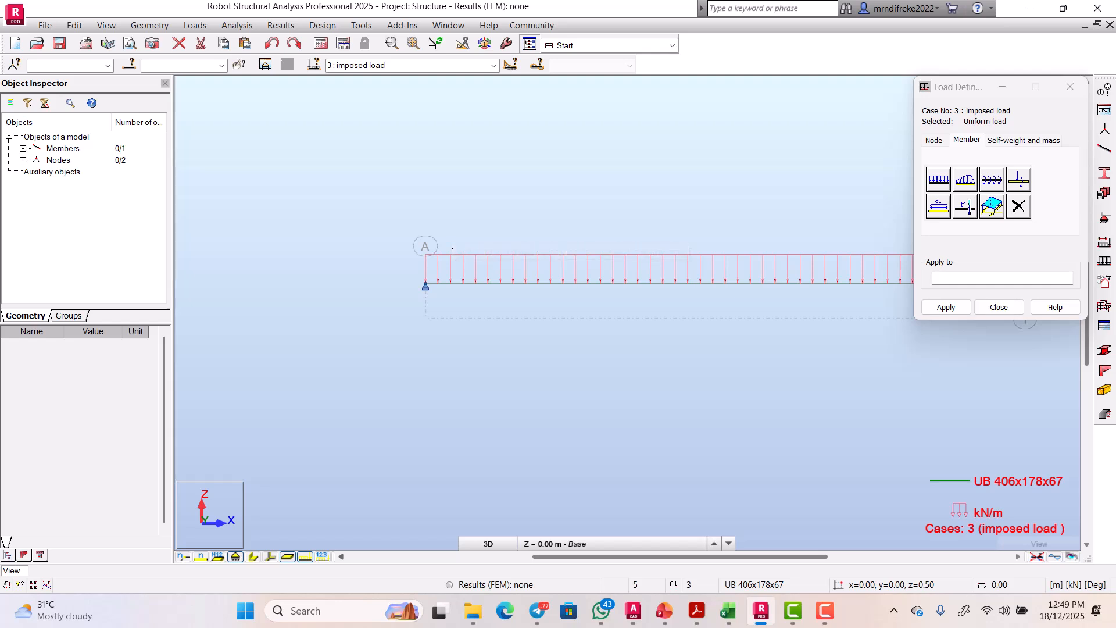
click(493, 65)
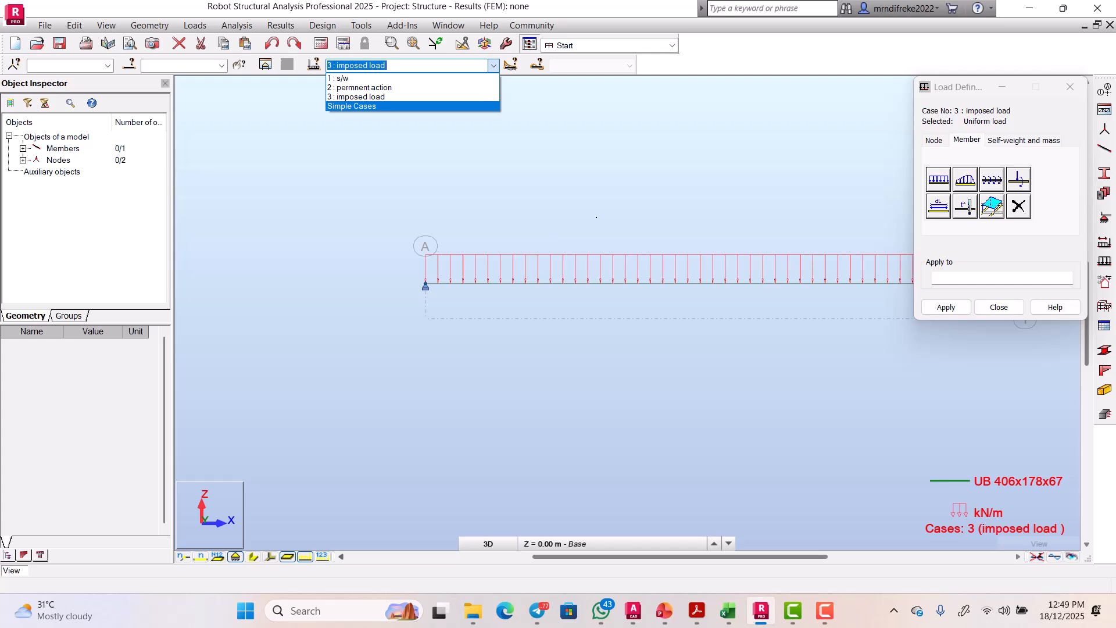
click(700, 217)
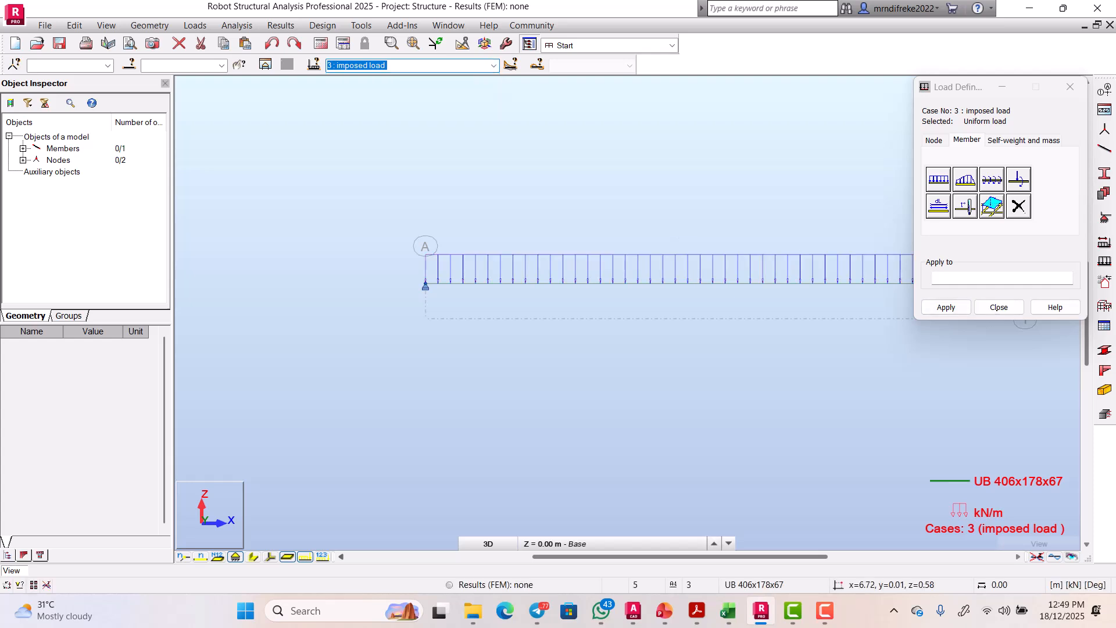
key(Escape)
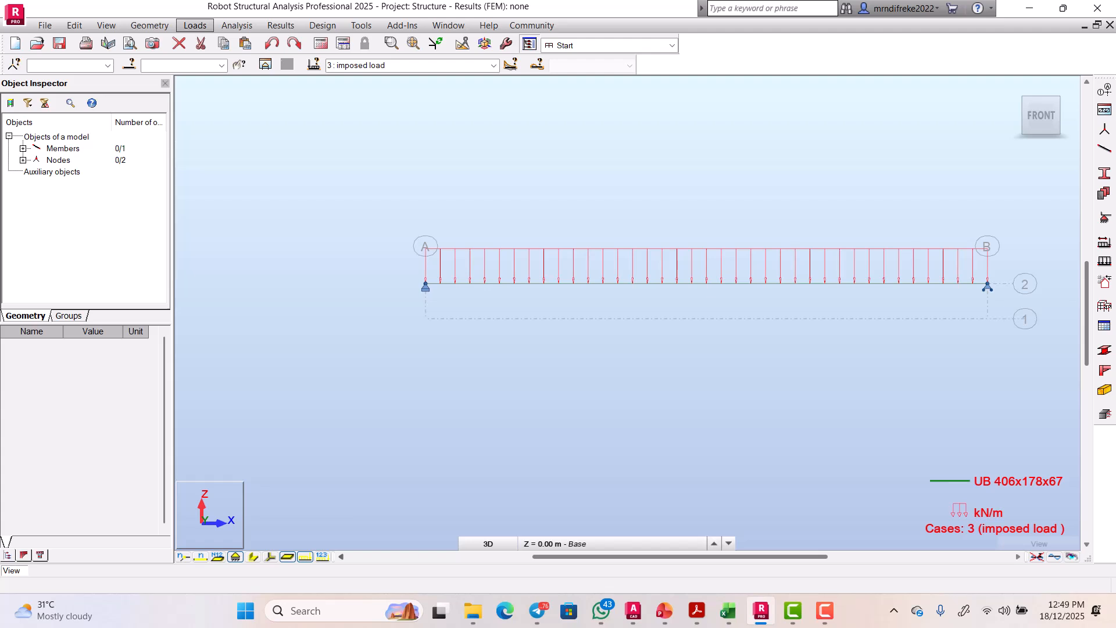
Step: Delete the old case 3 'imposed load' in Load Types
click(195, 25)
click(220, 40)
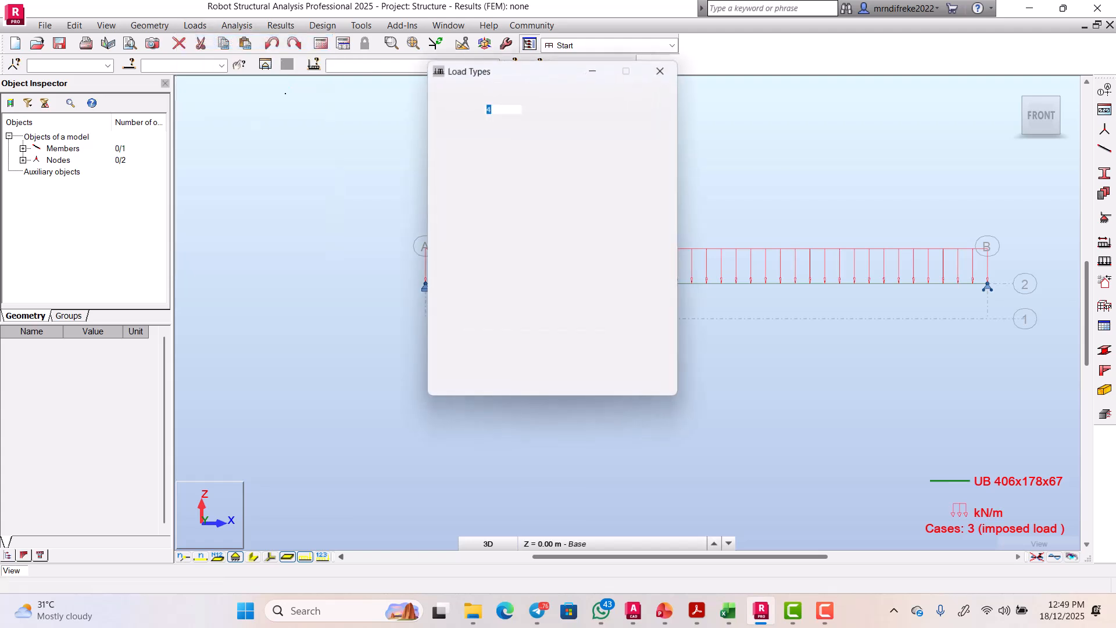
click(500, 249)
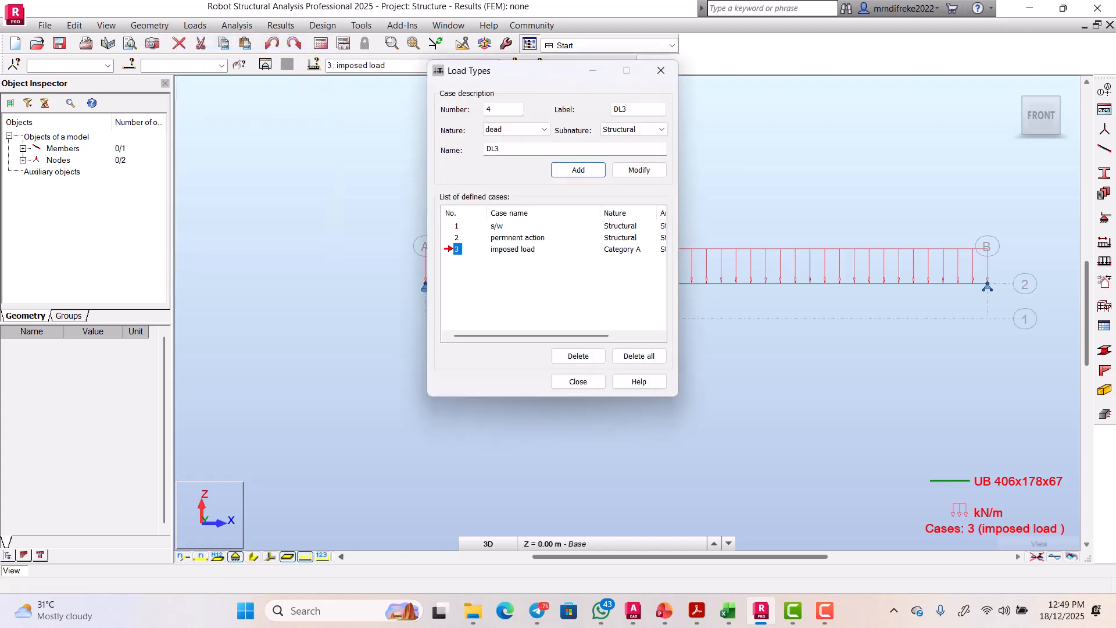
click(578, 356)
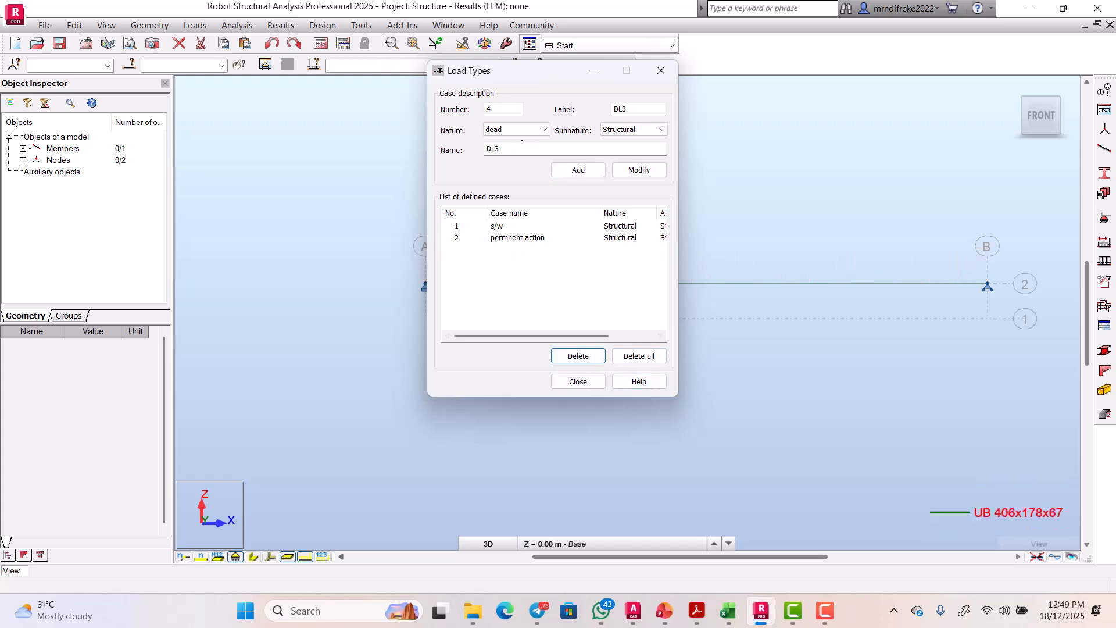
Step: Add live case 4 'imposed load' (Category A), remove the stray LL2 case, and close
click(535, 129)
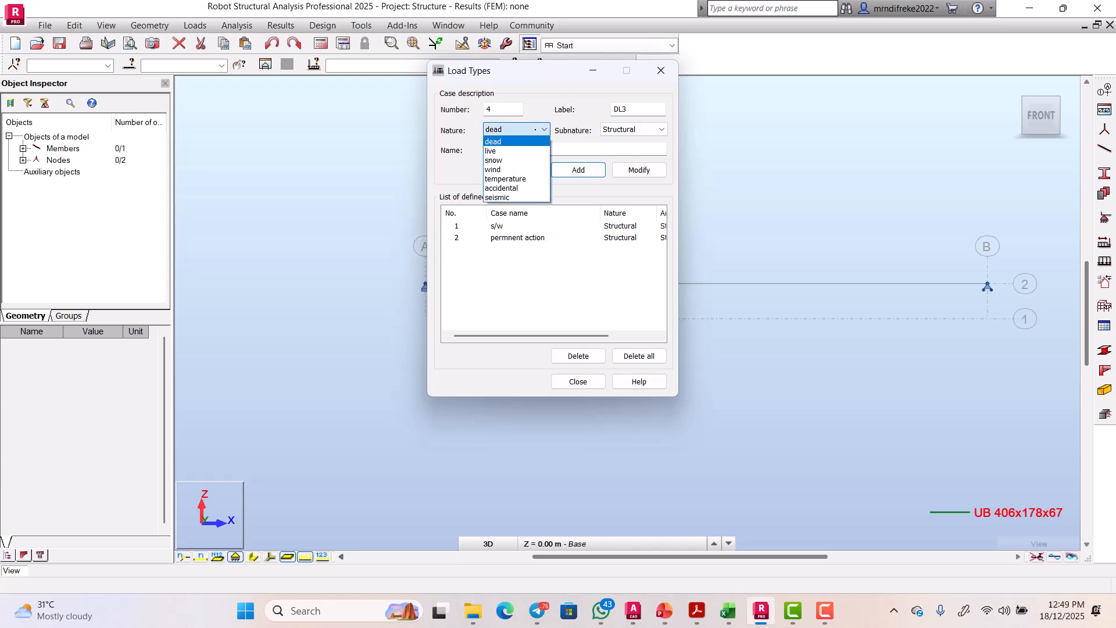
click(505, 151)
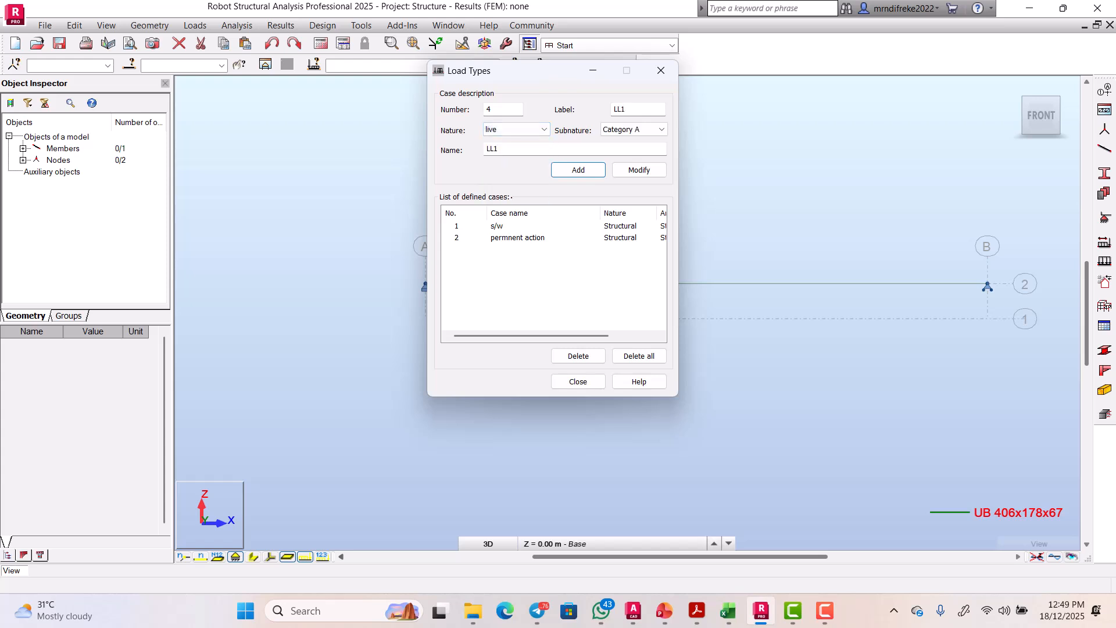
key(BackSpace)
key(BackSpace)
text(imposed)
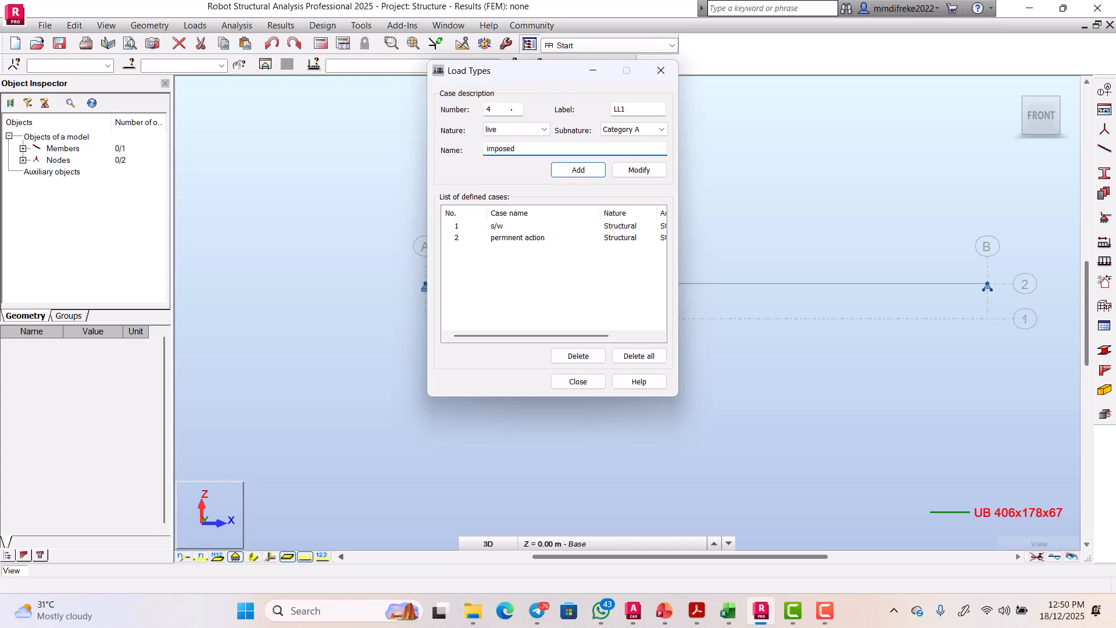
text(d)
key(BackSpace)
text(ad)
click(574, 169)
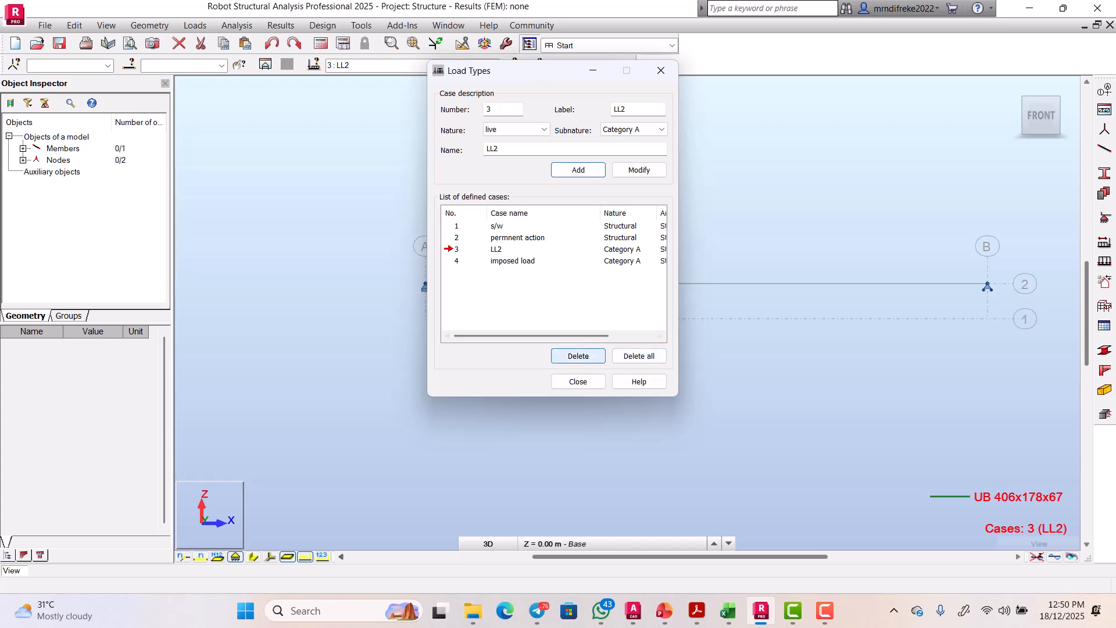
click(578, 356)
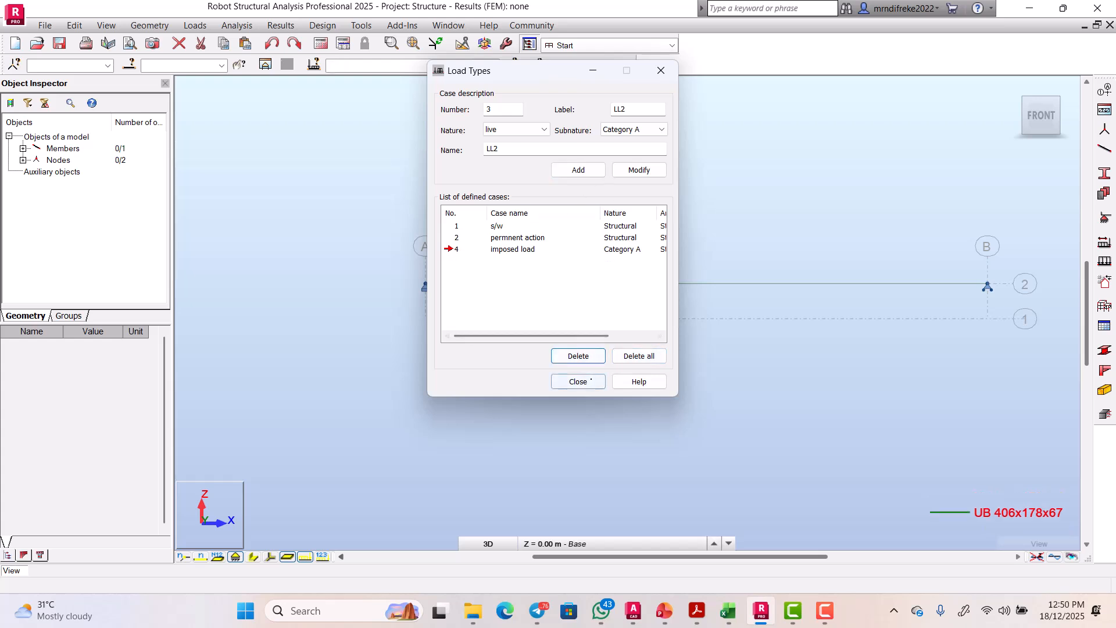
click(578, 382)
Step: Make case 2 'permnent action' the current load case
click(493, 65)
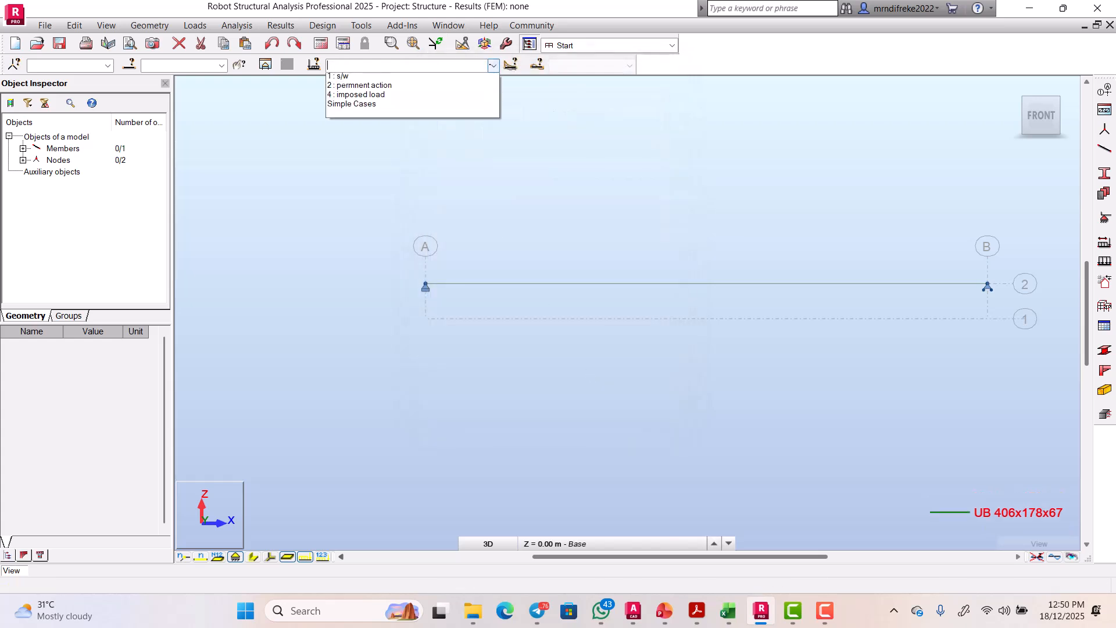
click(363, 87)
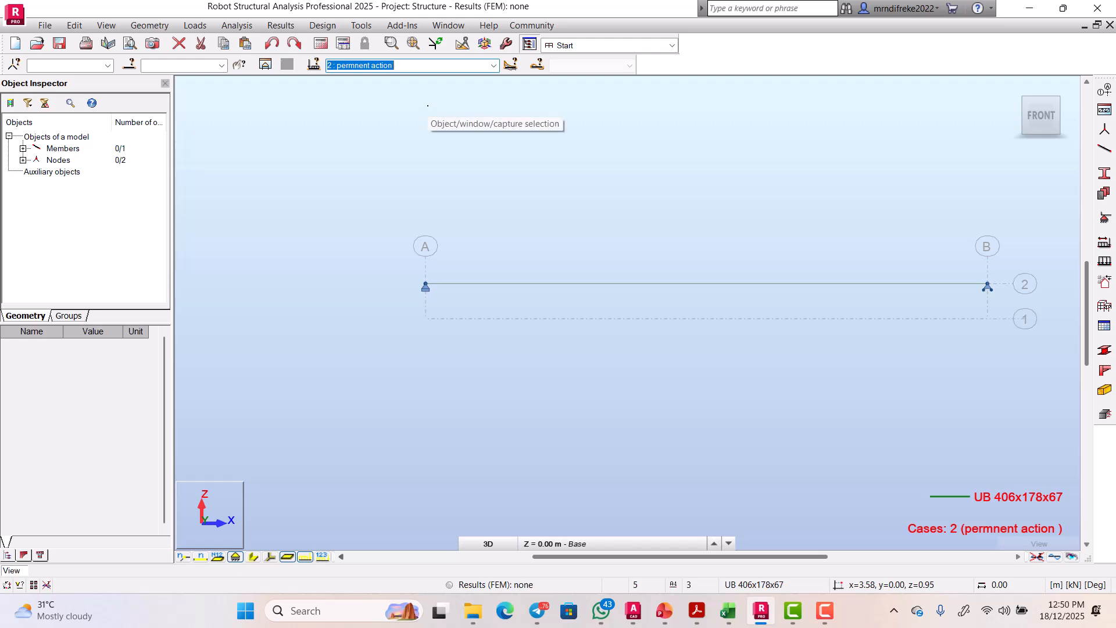
click(433, 150)
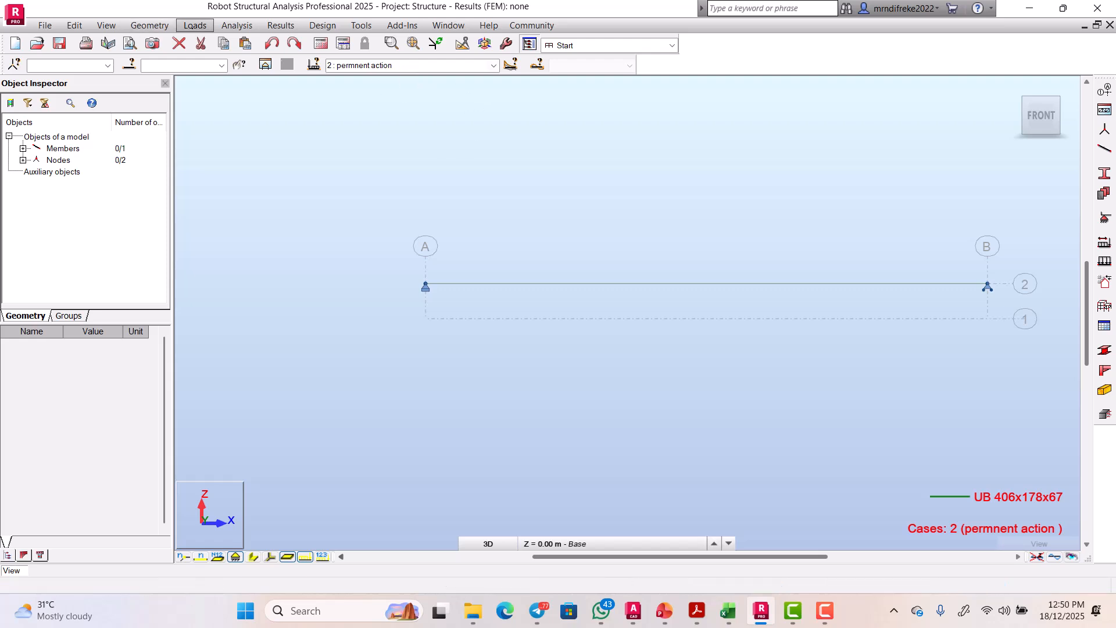
Step: Apply a uniform -9.04 kN/m member load along the beam
click(194, 25)
click(221, 55)
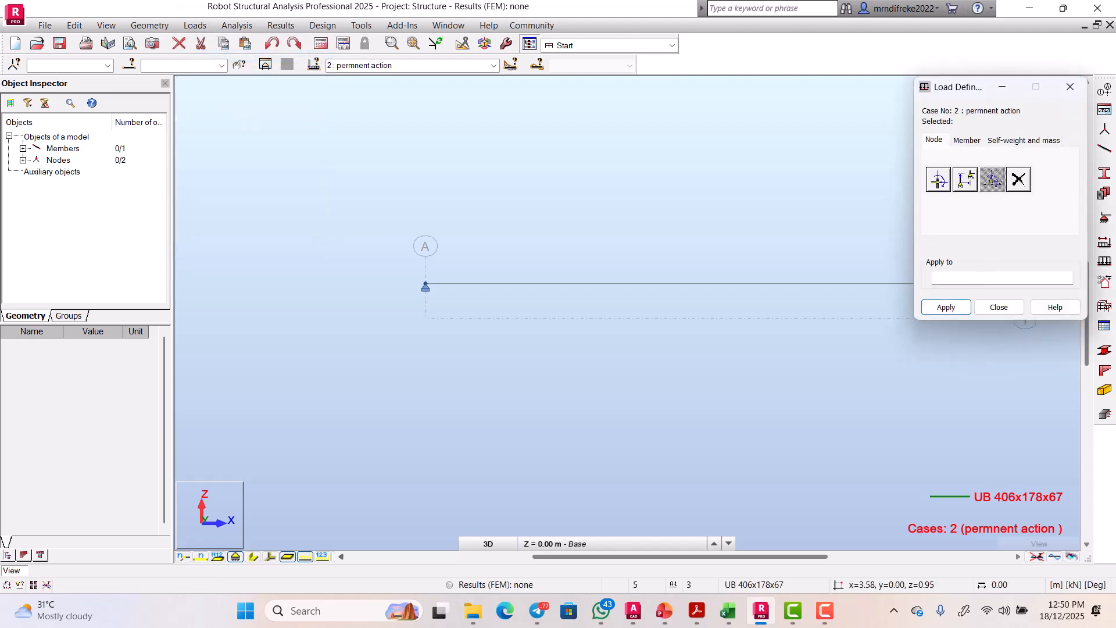
click(967, 141)
click(939, 179)
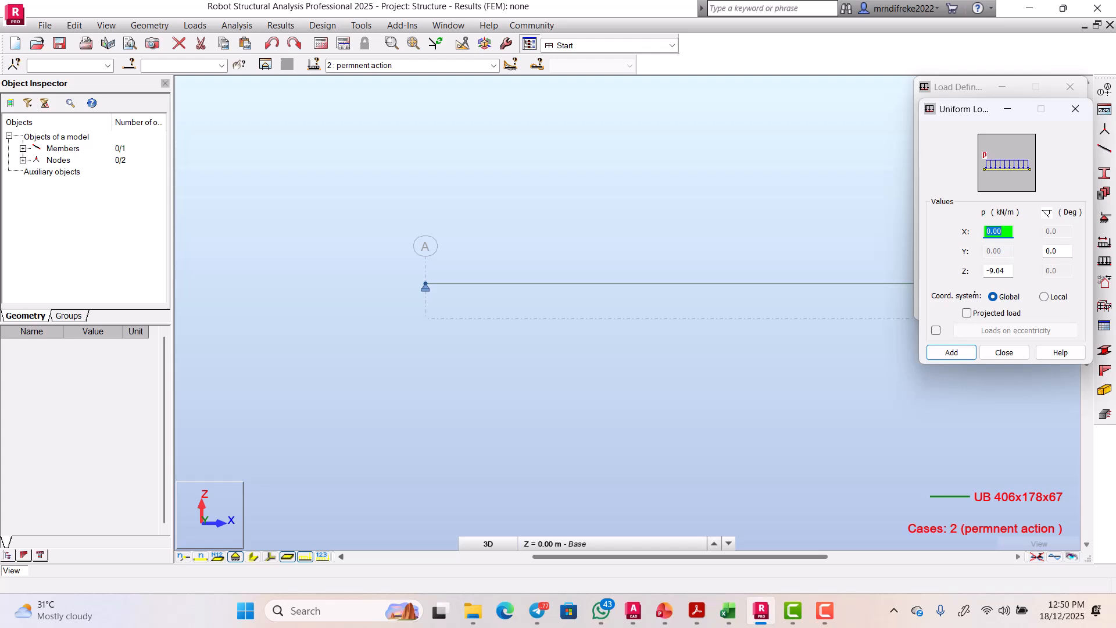
click(952, 352)
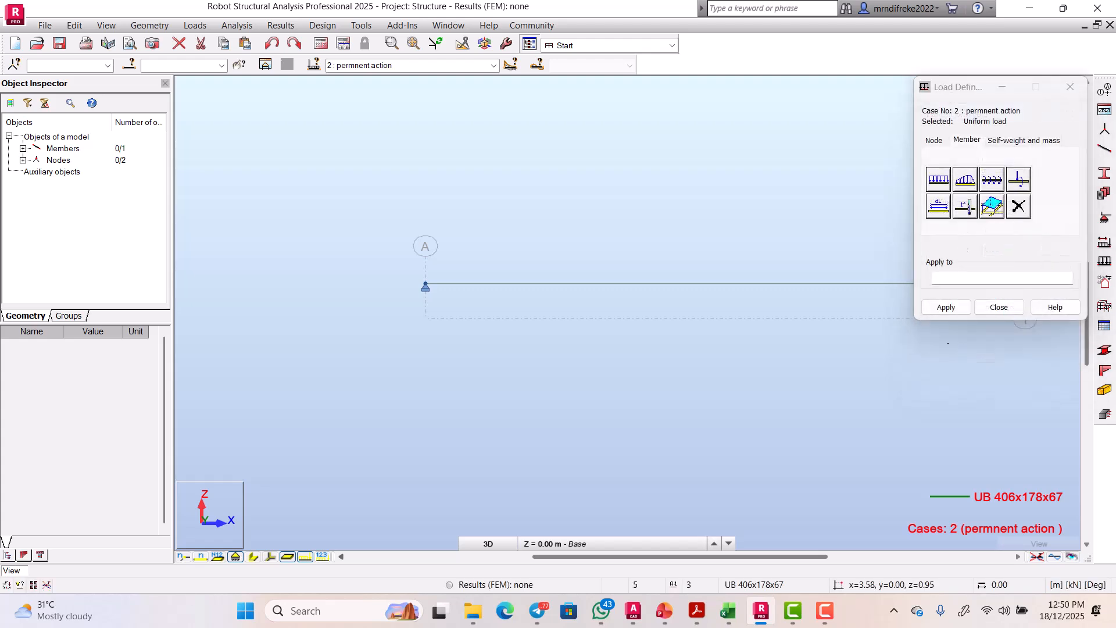
click(636, 283)
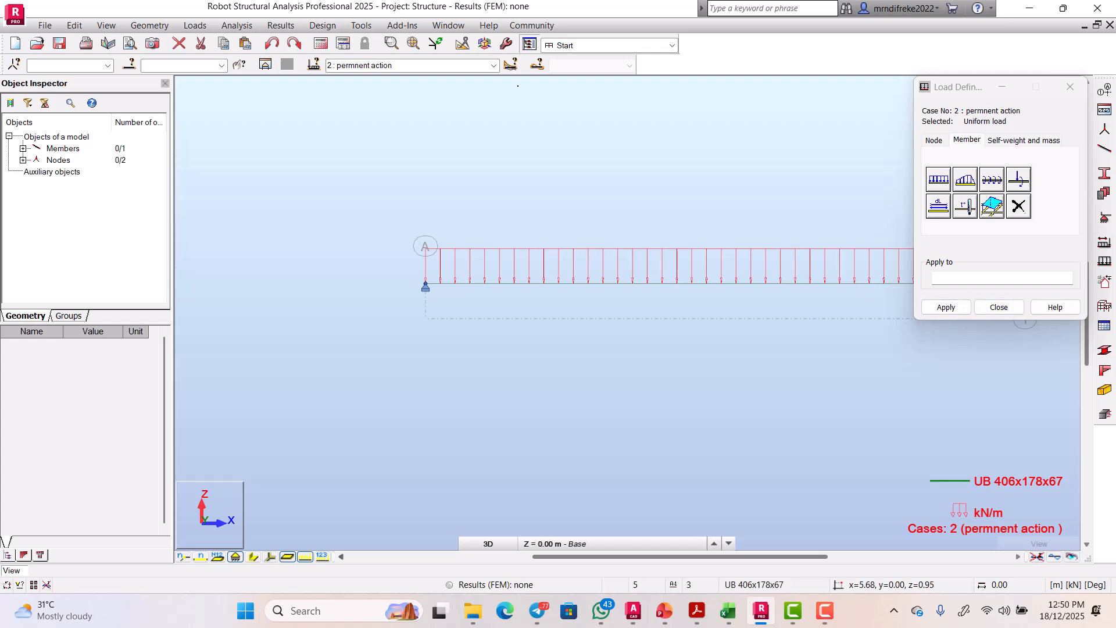
click(493, 65)
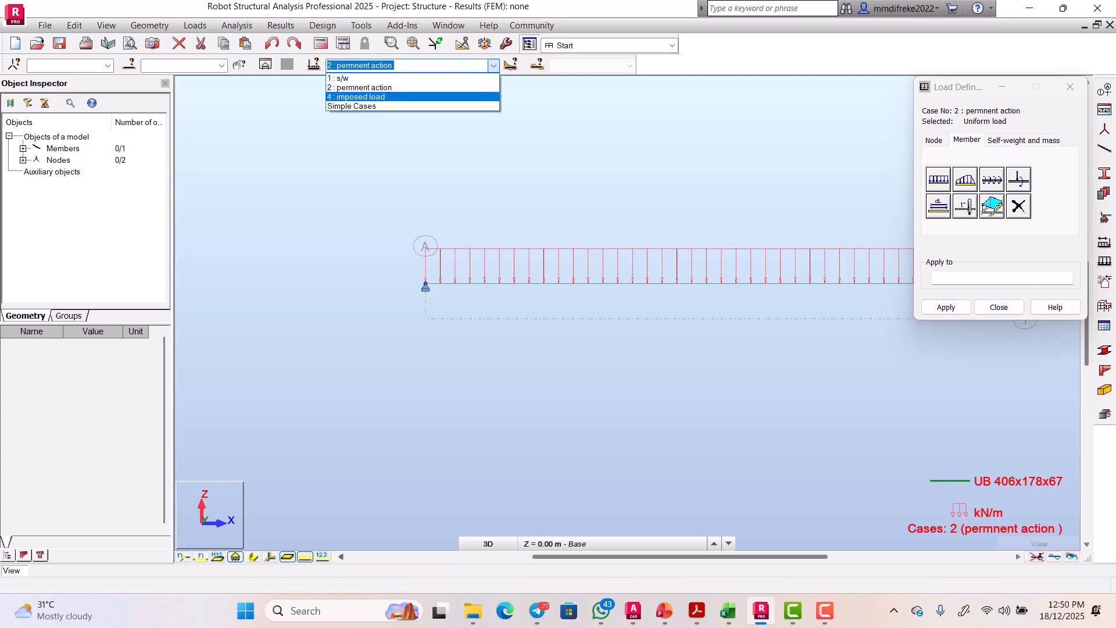
Step: Switch to case 4 'imposed load' and set the uniform load Z value to -8.776
click(388, 96)
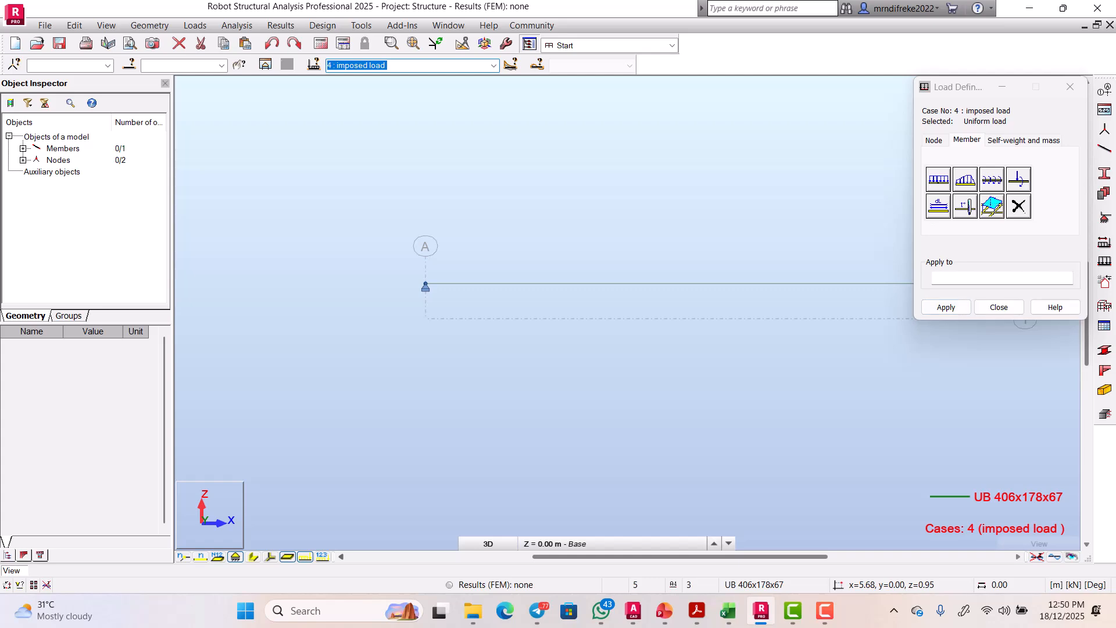
click(939, 180)
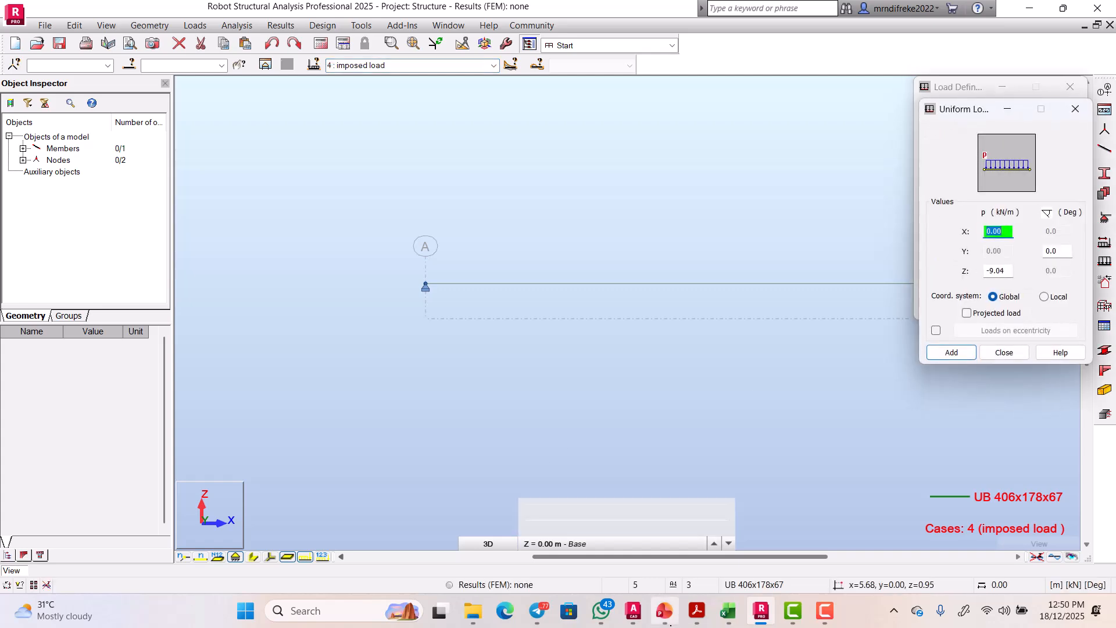
click(728, 611)
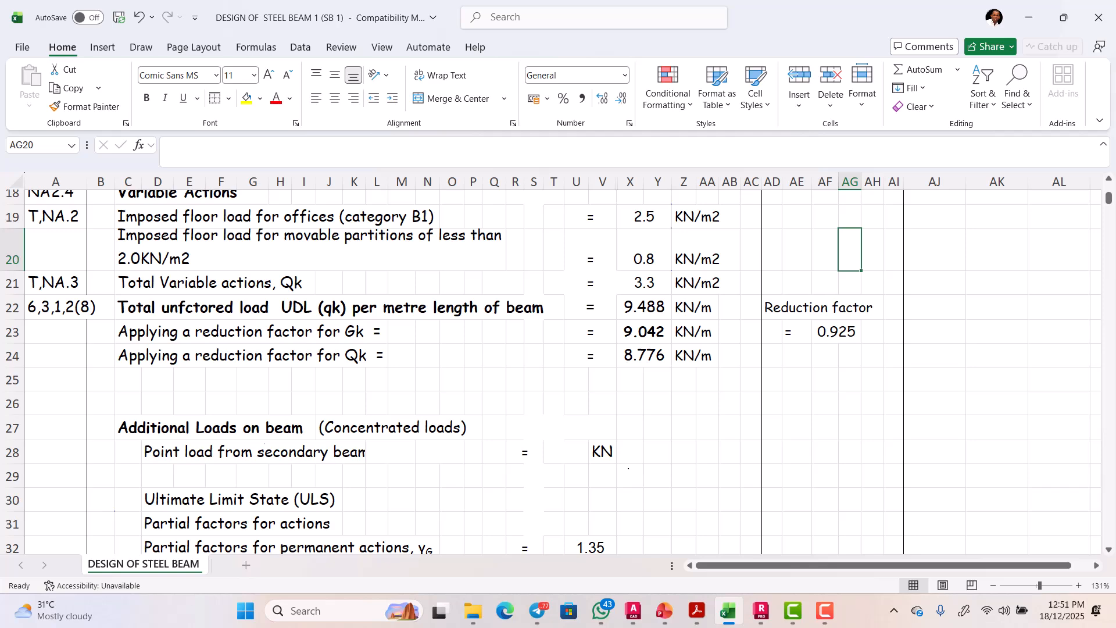
click(728, 611)
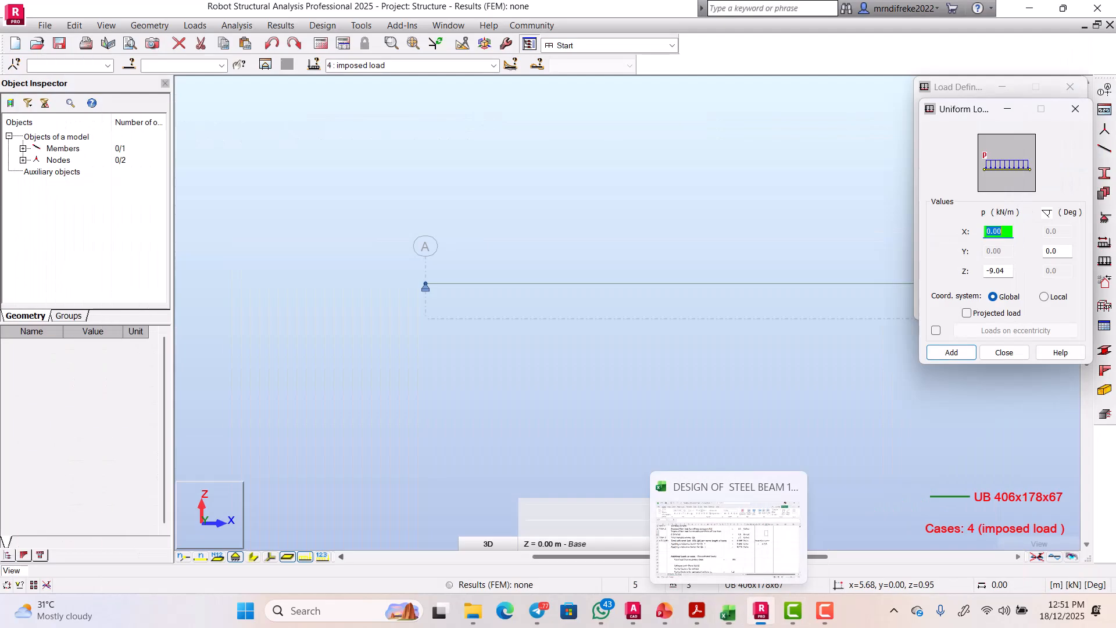
click(1006, 271)
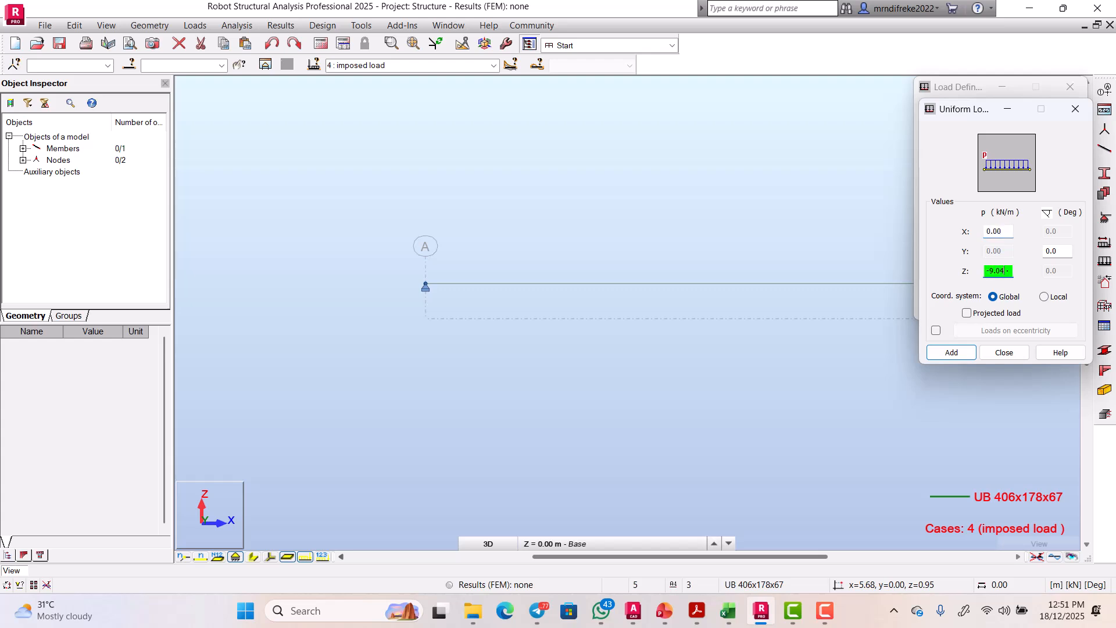
key(BackSpace)
key(BackSpace)
text(.776)
Step: Verify -8.776 kN/m against the hand calculation sheet, then add and apply it to the beam
click(729, 611)
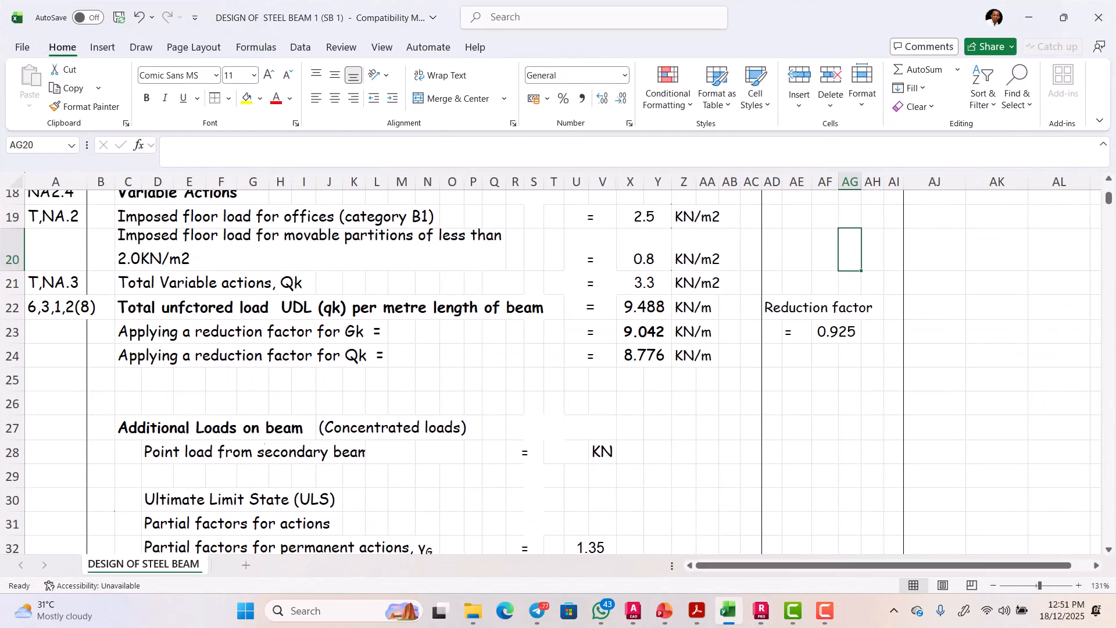
click(728, 610)
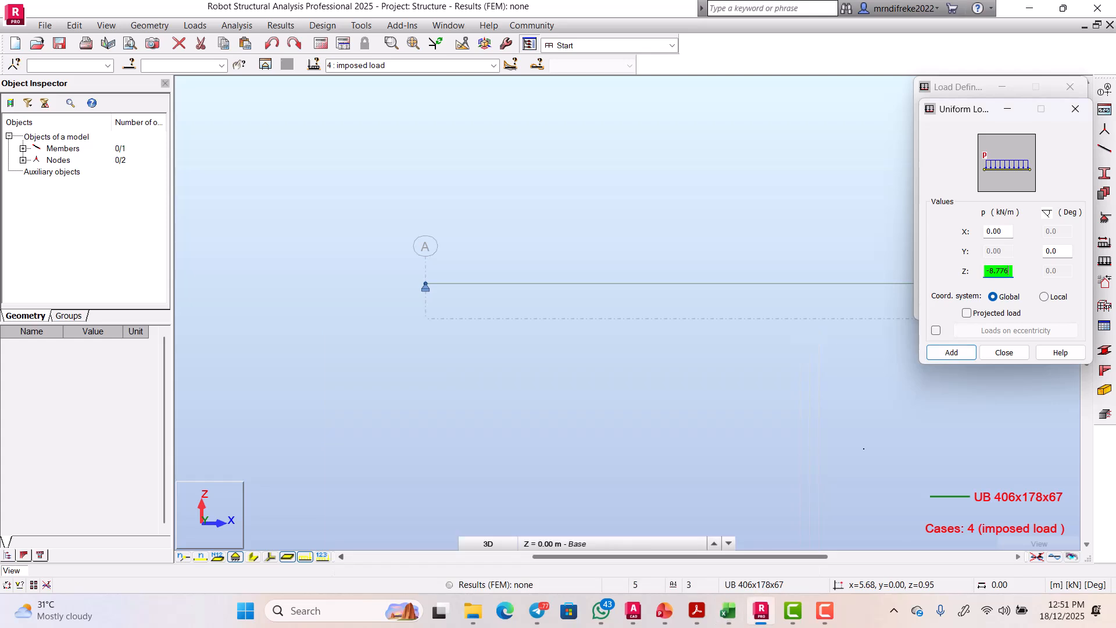
click(952, 353)
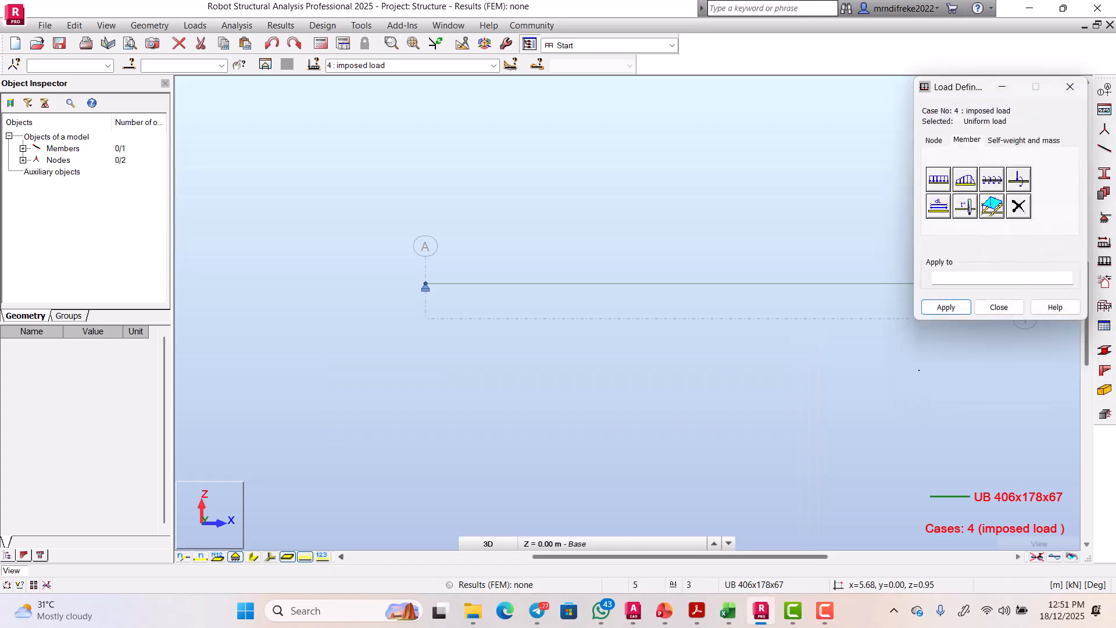
click(729, 285)
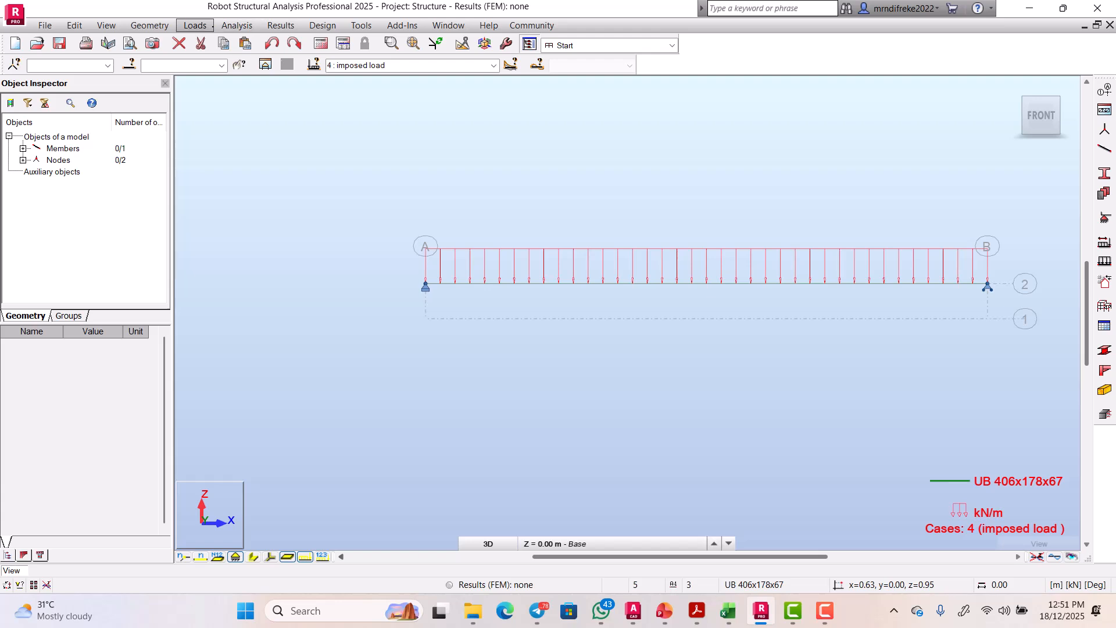
click(195, 25)
Step: Create ULS combination COMB1: s/w and permnent action at 1.35, imposed load at 1.50
click(239, 71)
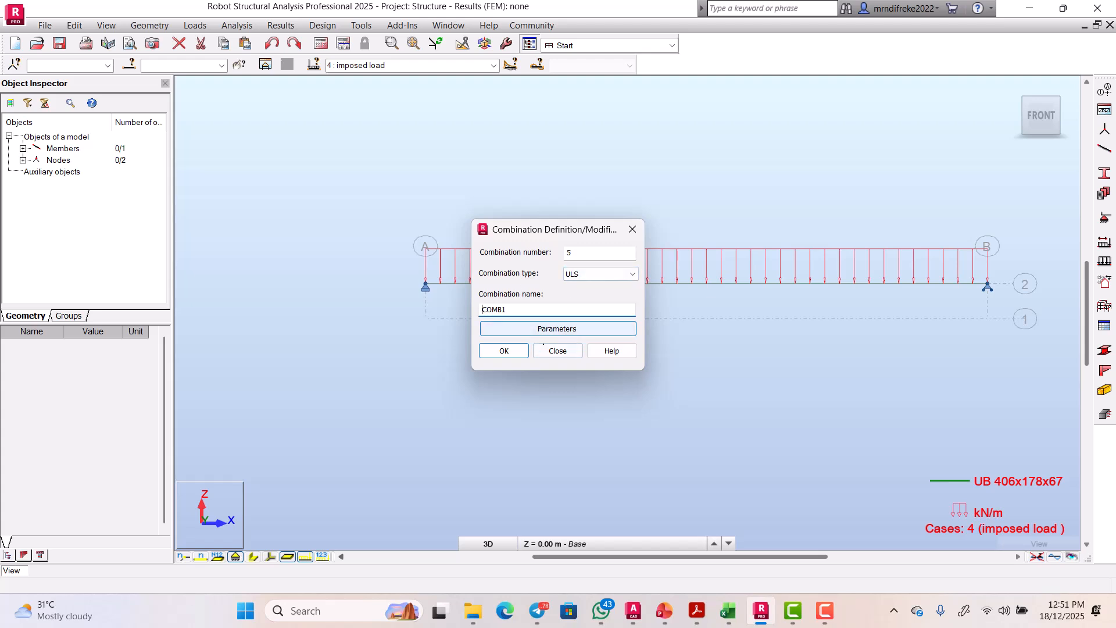
click(516, 350)
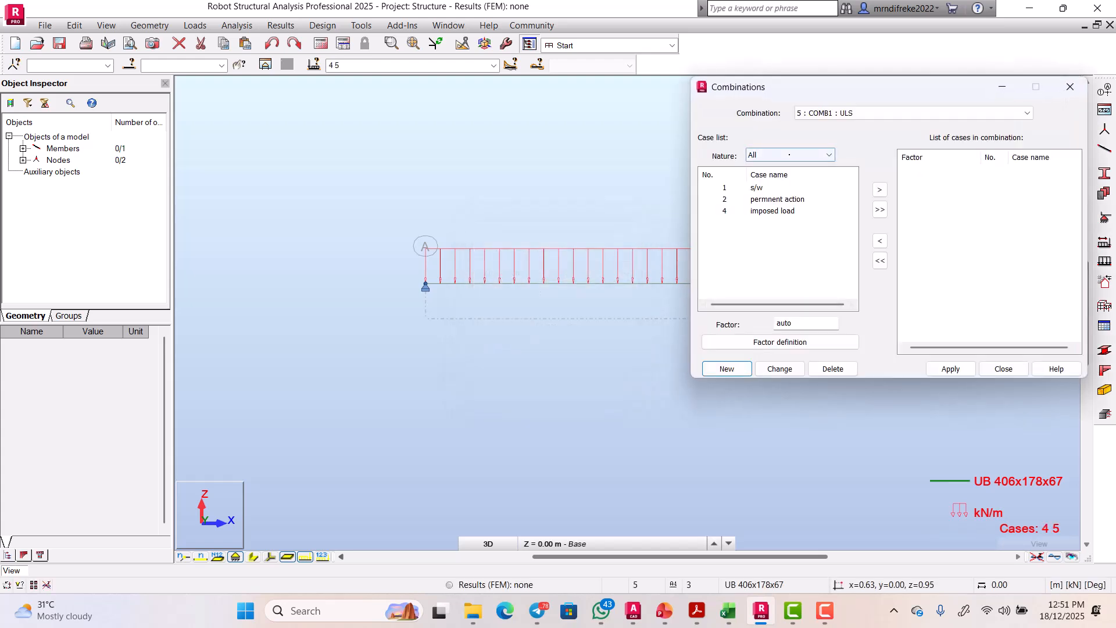
click(791, 155)
click(762, 176)
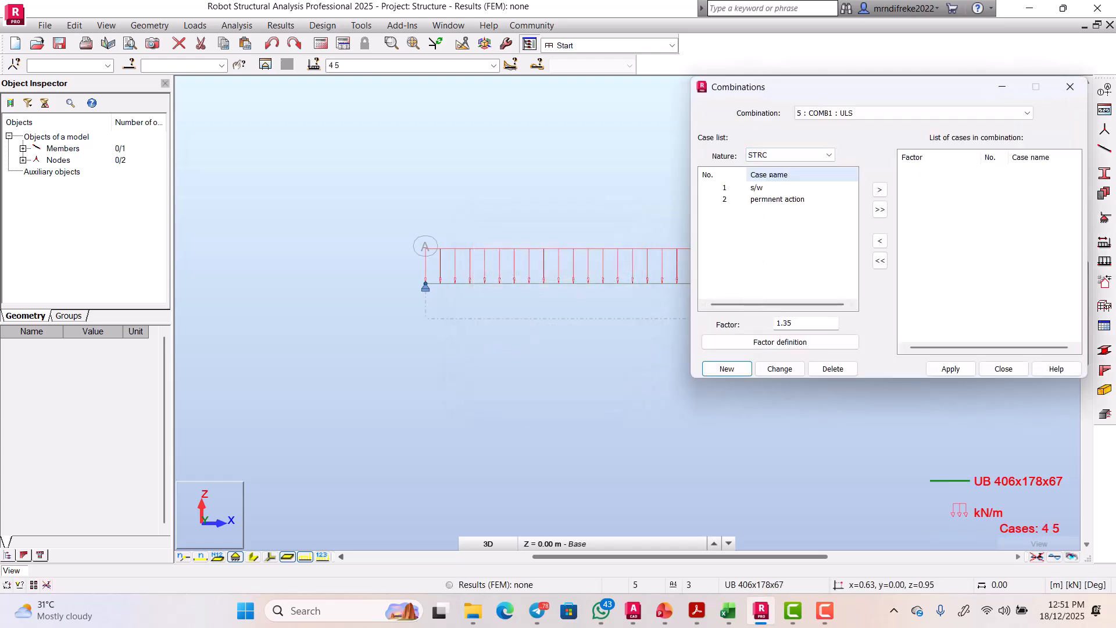
click(881, 210)
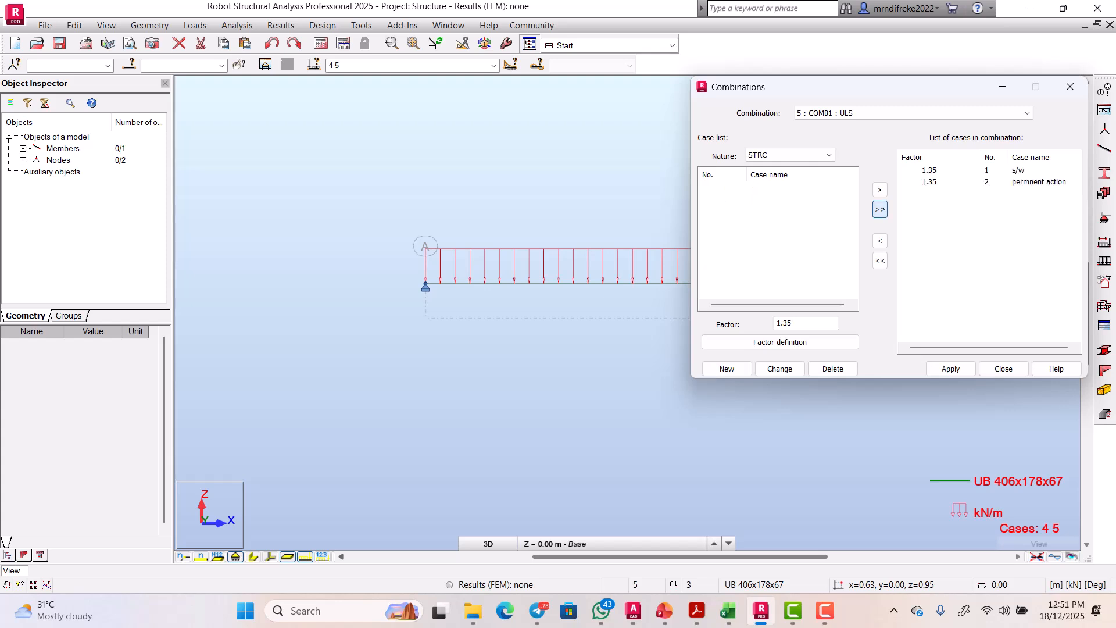
click(791, 154)
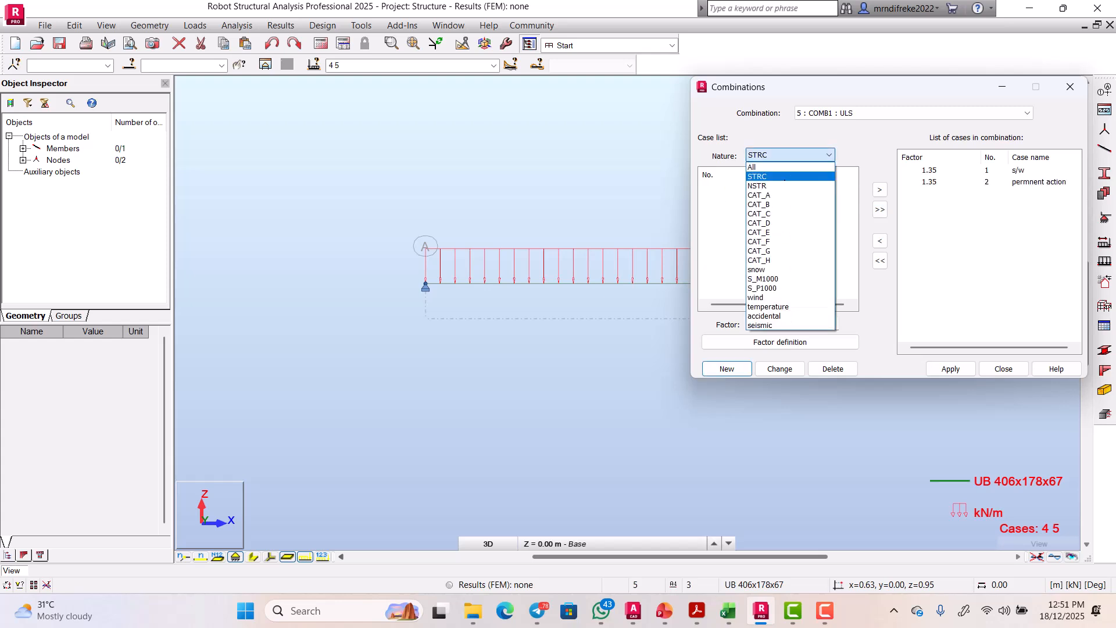
click(771, 194)
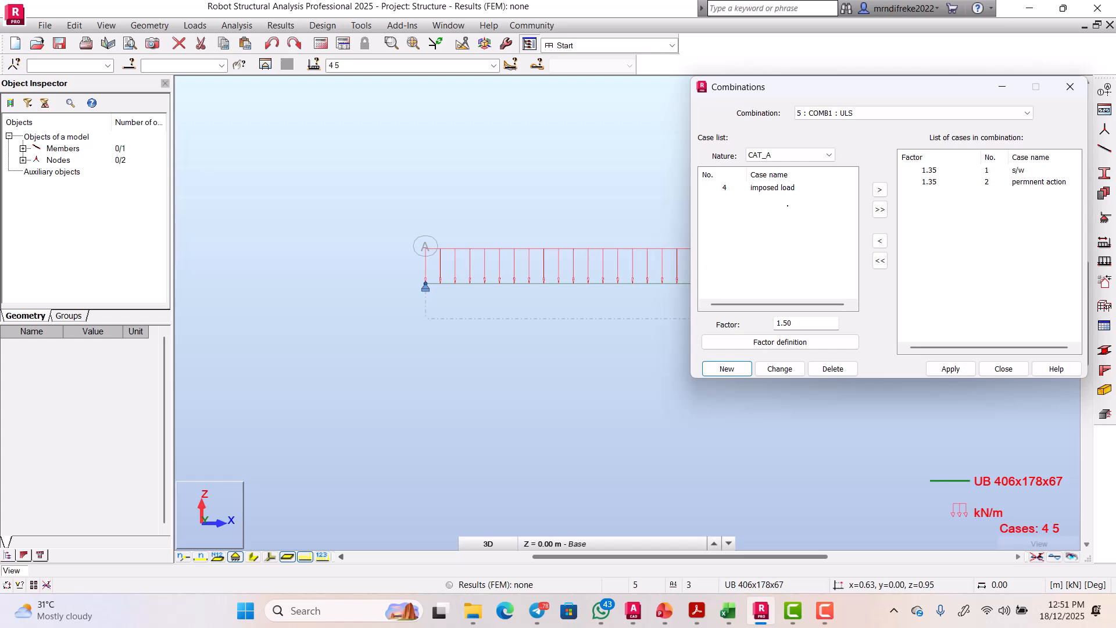
click(881, 209)
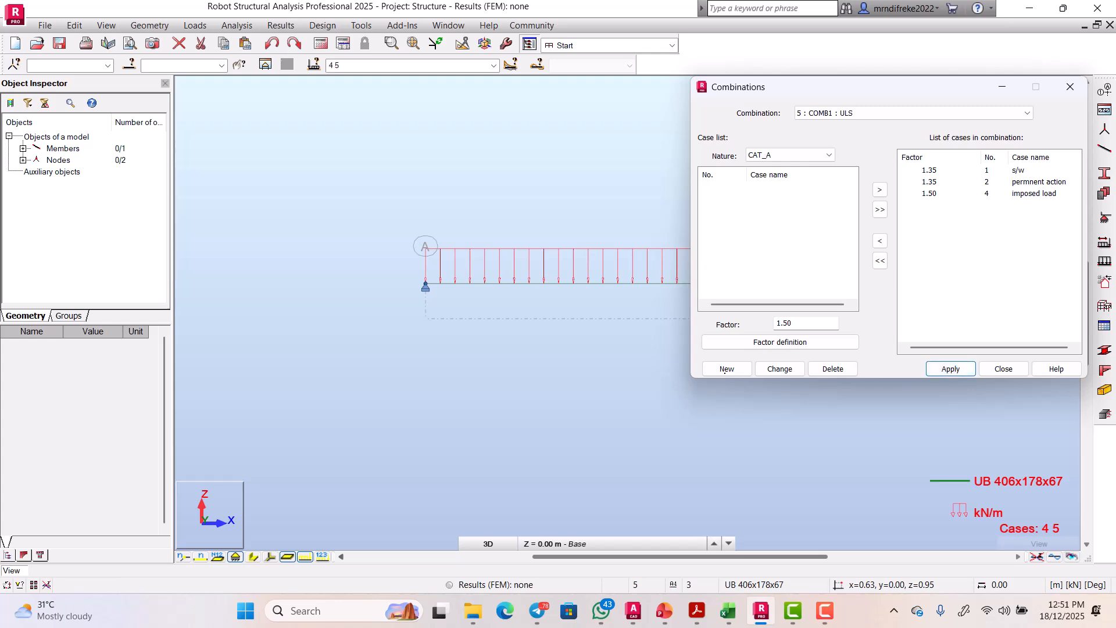
click(727, 369)
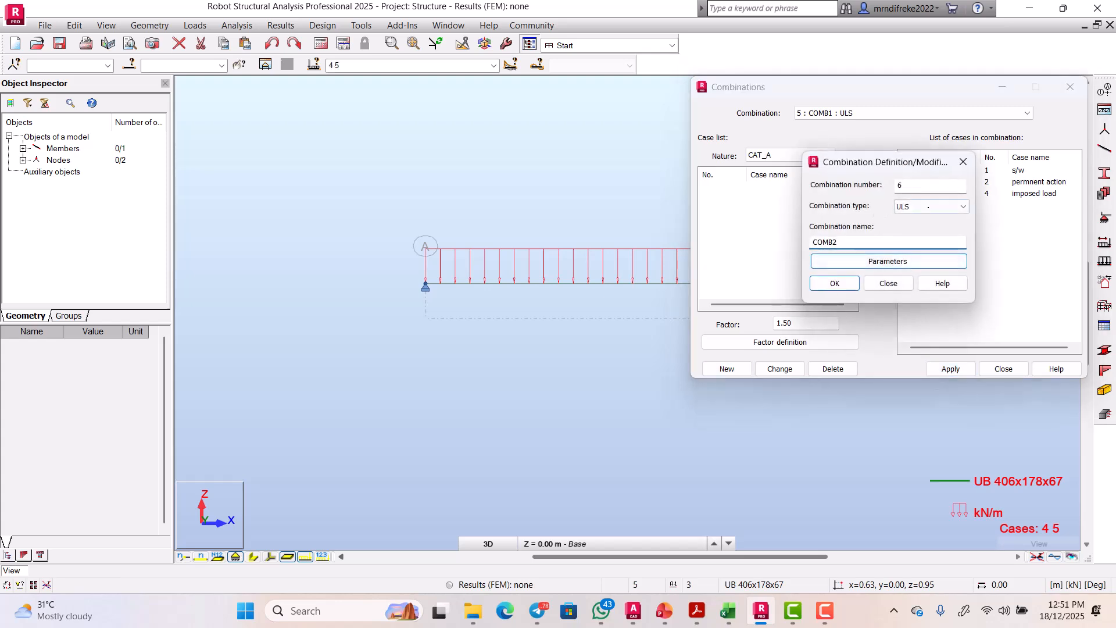
Step: Create SLS combination COMB2 with s/w, permnent action and imposed load all at 1.00
click(938, 206)
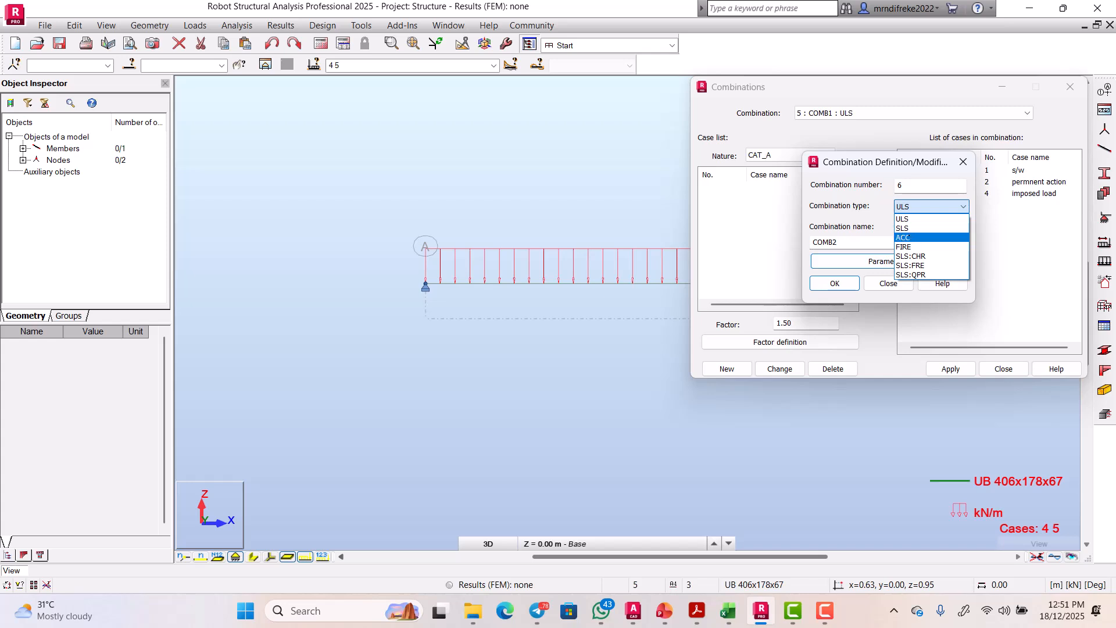
click(934, 228)
click(836, 282)
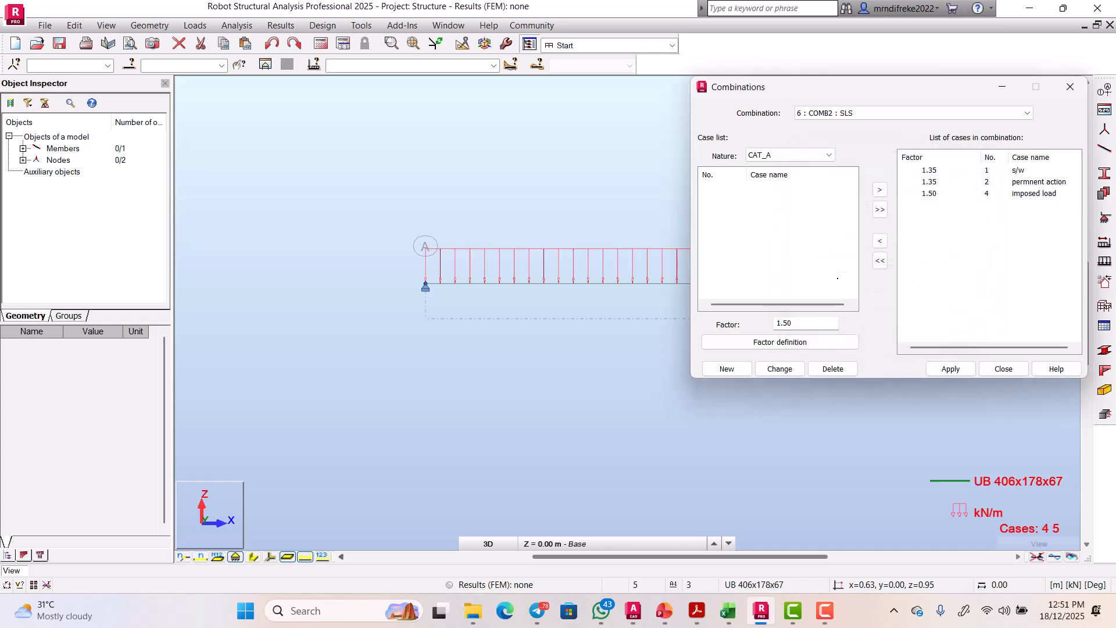
click(803, 155)
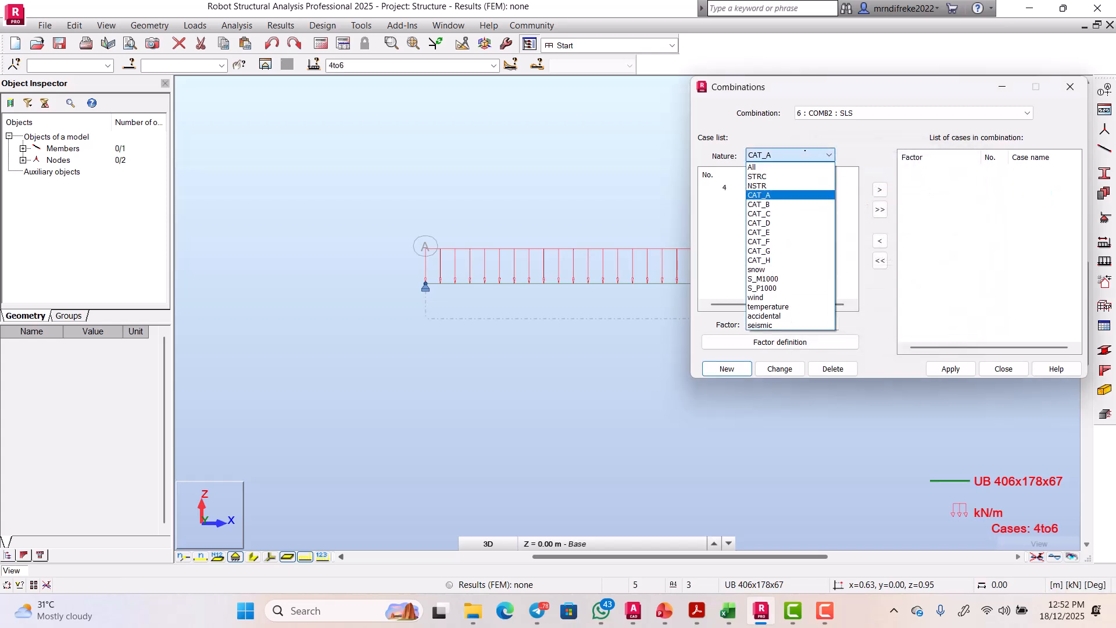
click(773, 176)
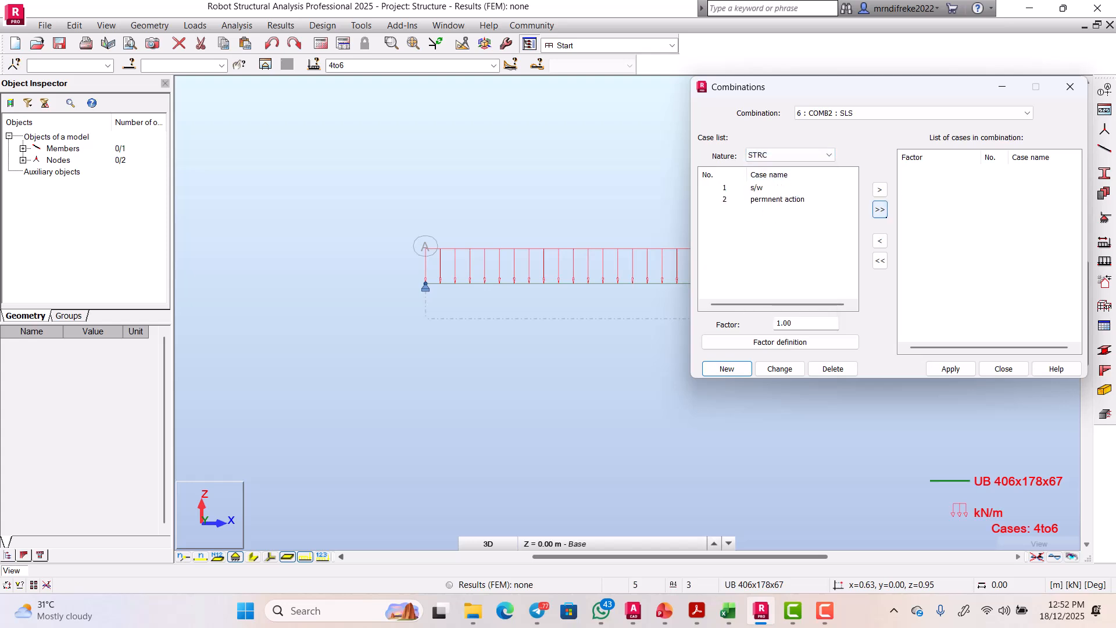
click(880, 209)
click(802, 155)
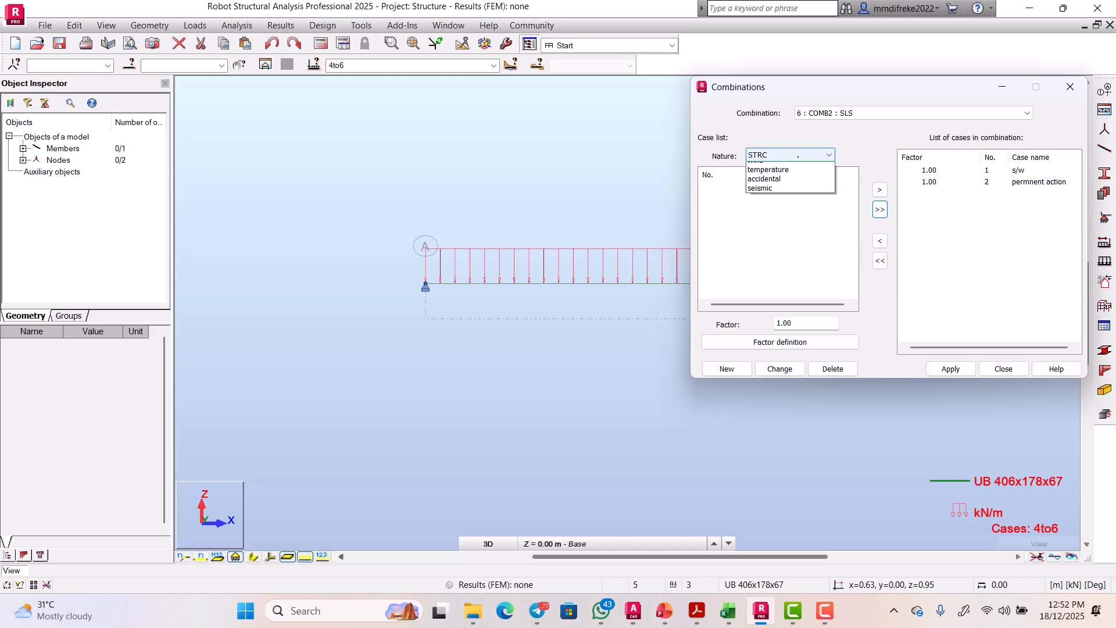
click(759, 195)
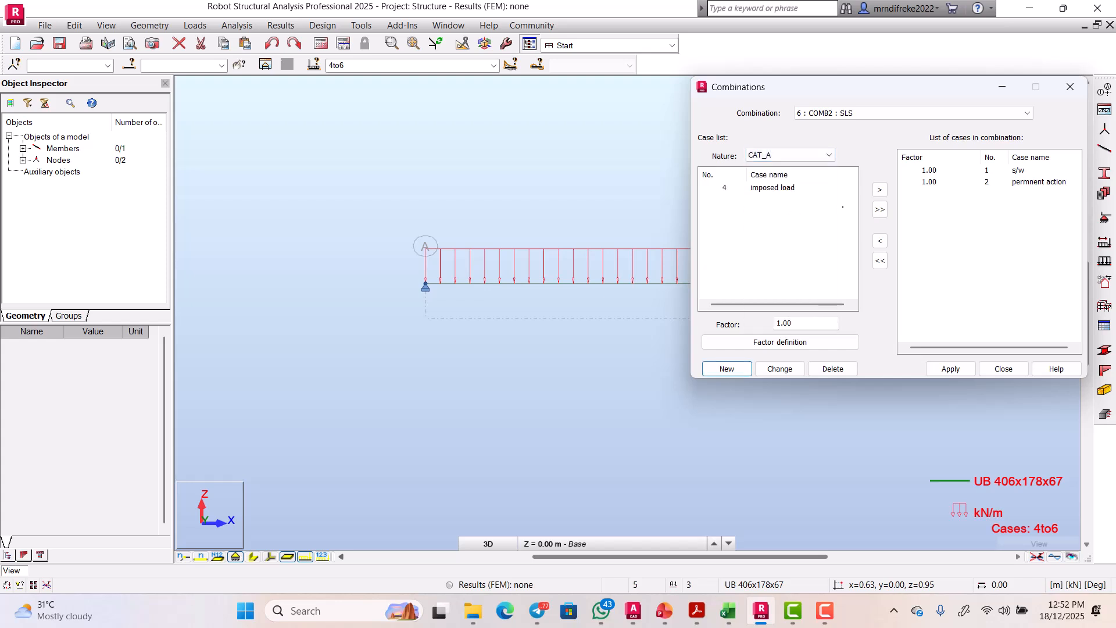
click(880, 210)
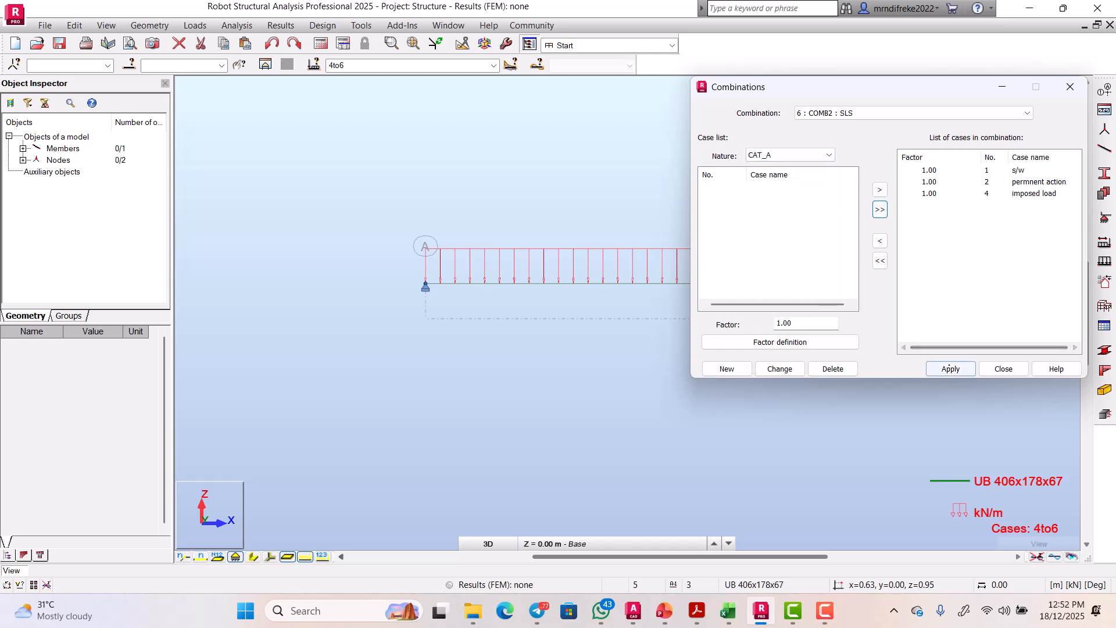
click(951, 369)
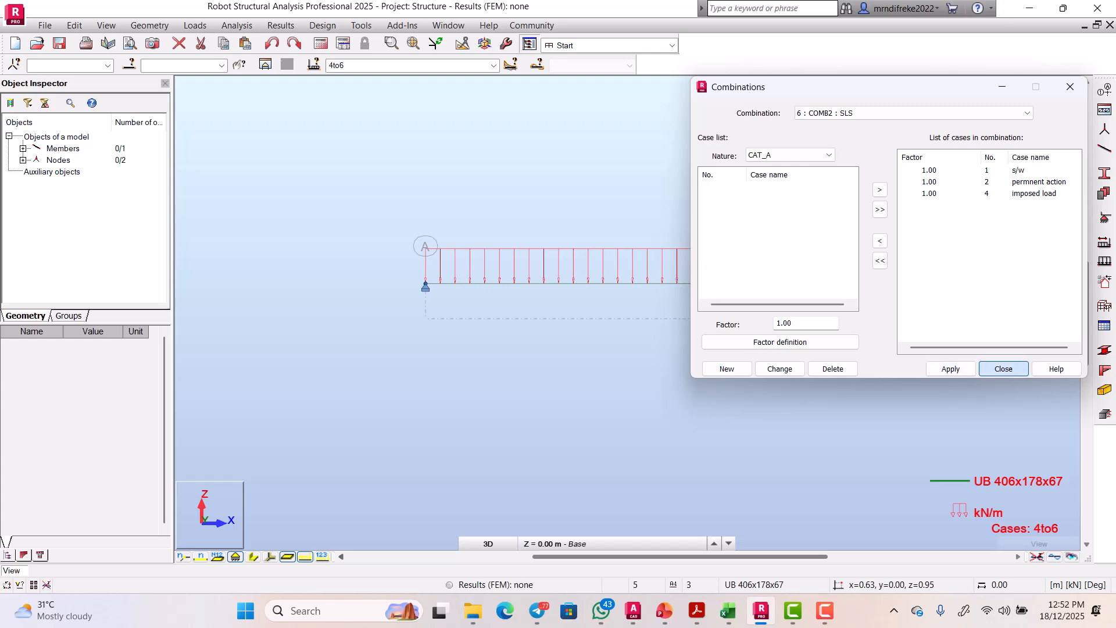
click(1004, 369)
scroll(520, 289, down, 1)
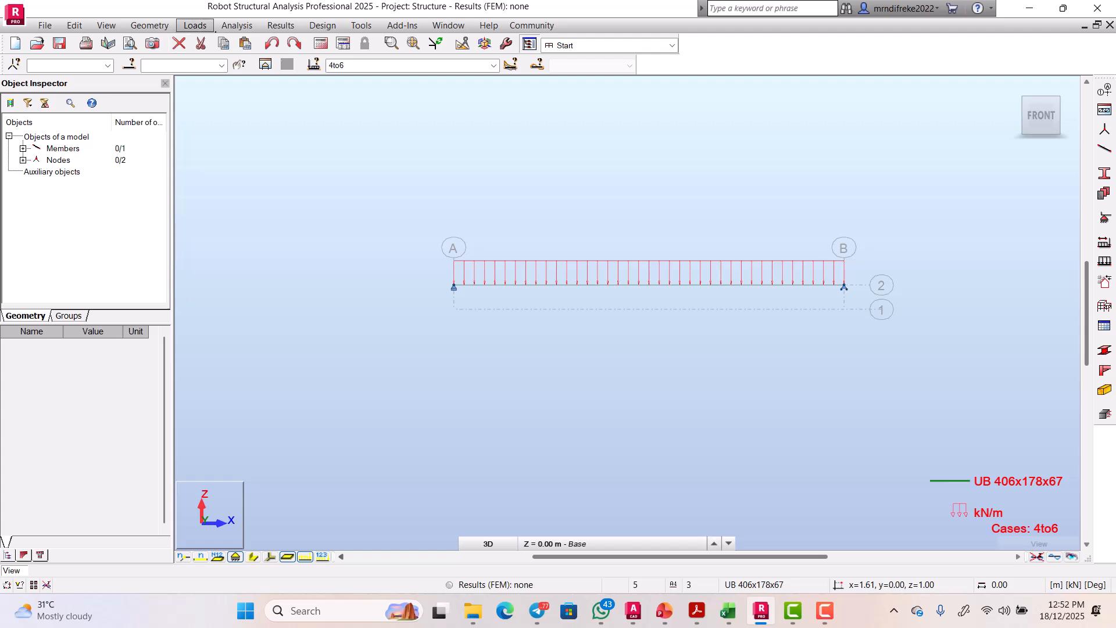
Step: Run the structural calculation from the Analysis menu, finishing with zero errors or warnings
click(237, 25)
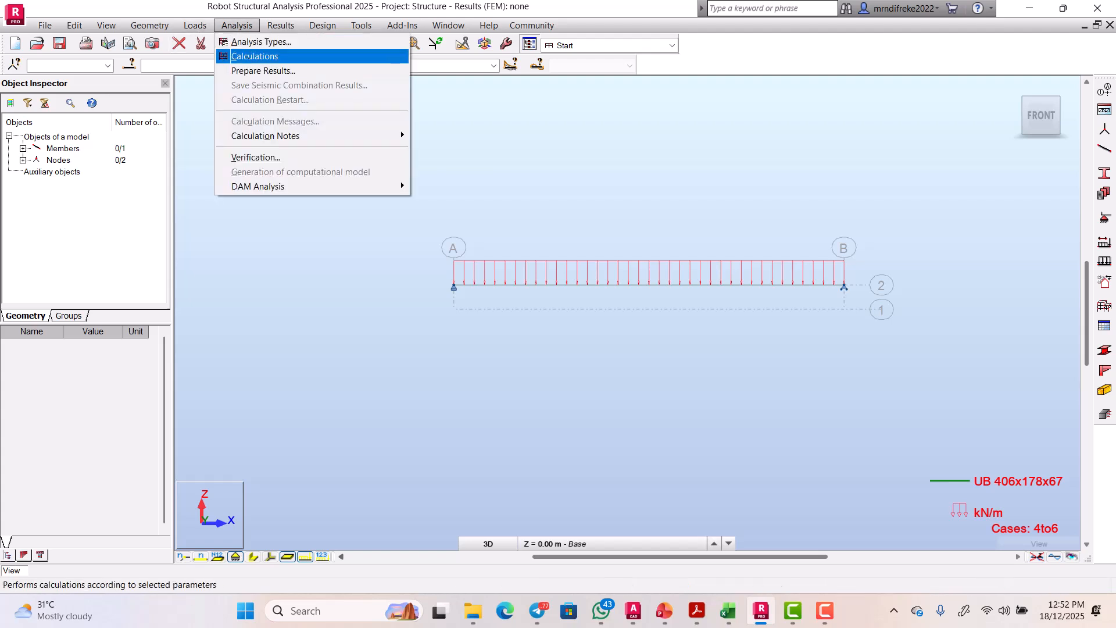
click(254, 56)
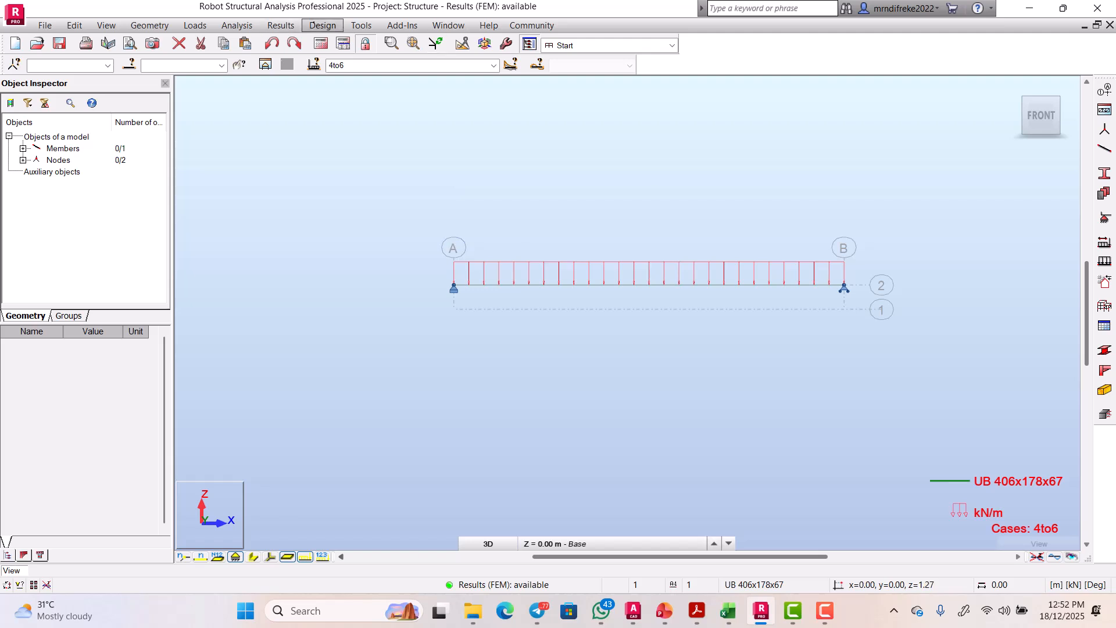
Step: Look through the Steel Members Design options in the Design menu, dismiss them, and open the Results menu
click(323, 25)
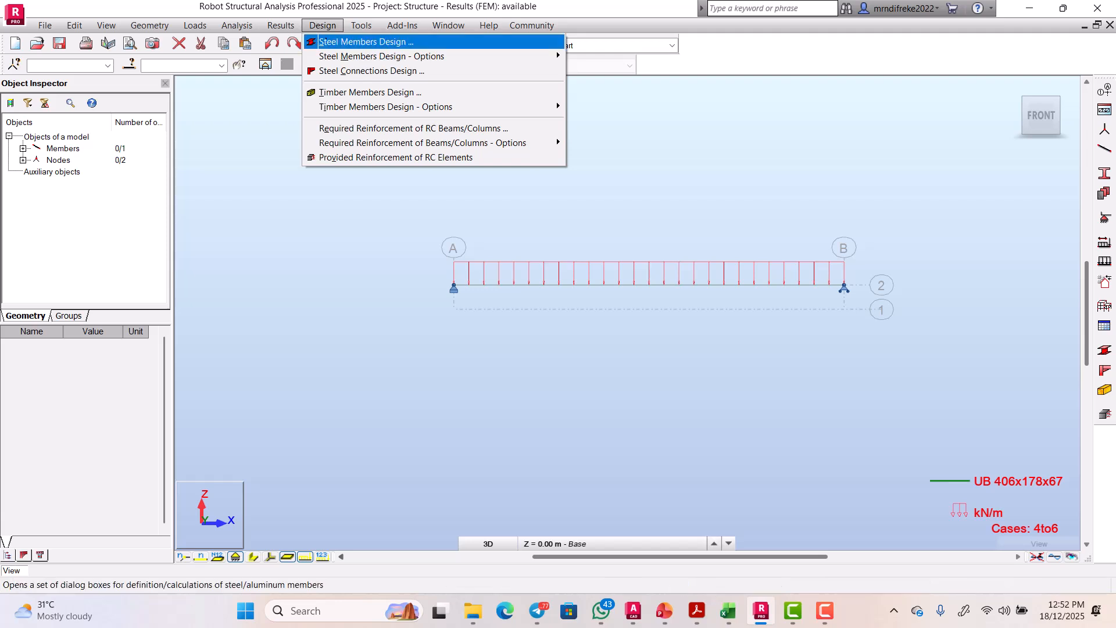
mouse_move(407, 56)
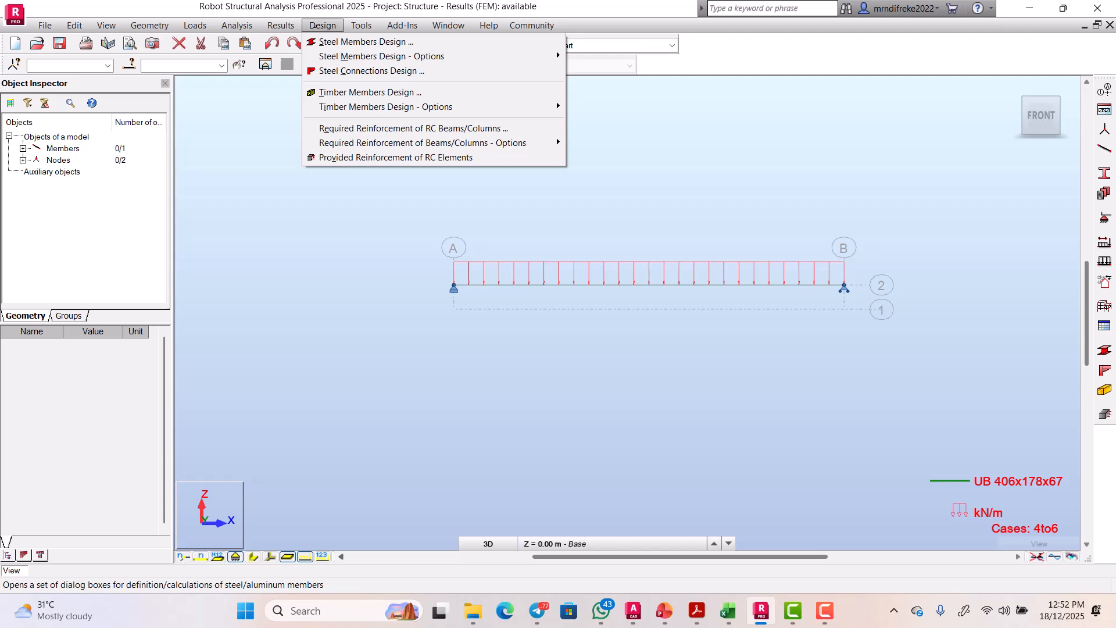
click(239, 217)
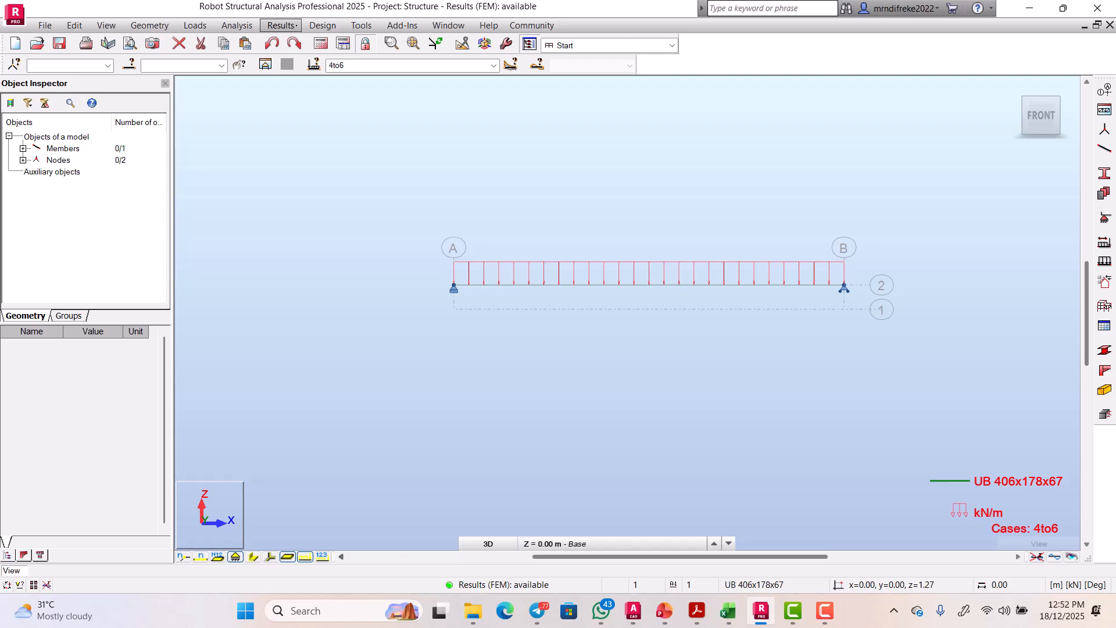
click(281, 25)
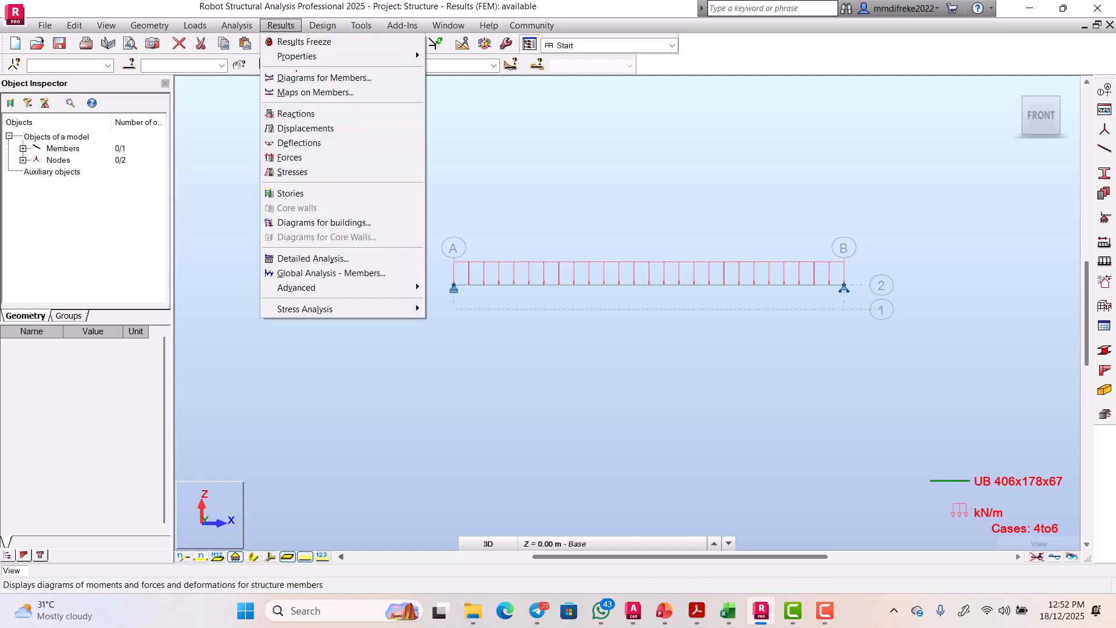
Step: Open the Diagrams dialog and enable FZ reactions with Descriptions on the Reactions tab
click(314, 78)
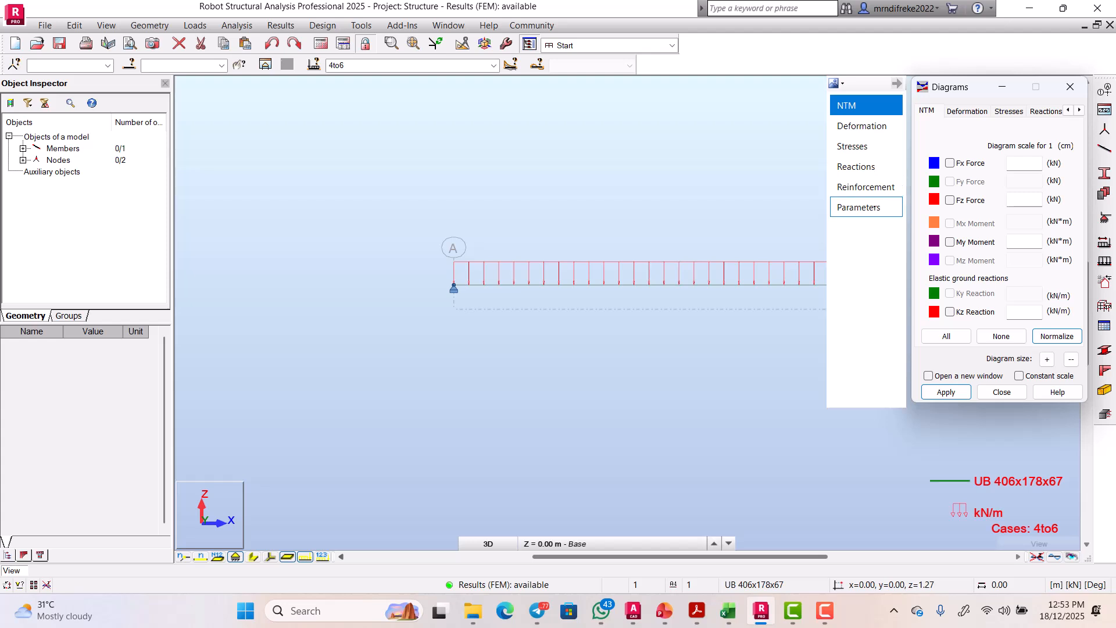
click(860, 167)
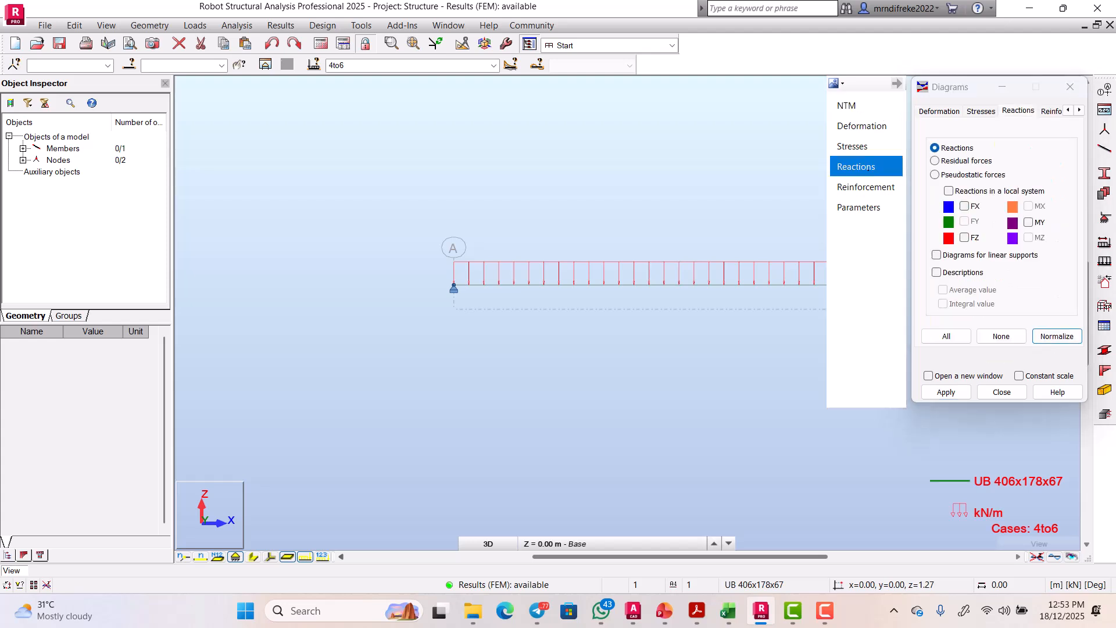
click(965, 237)
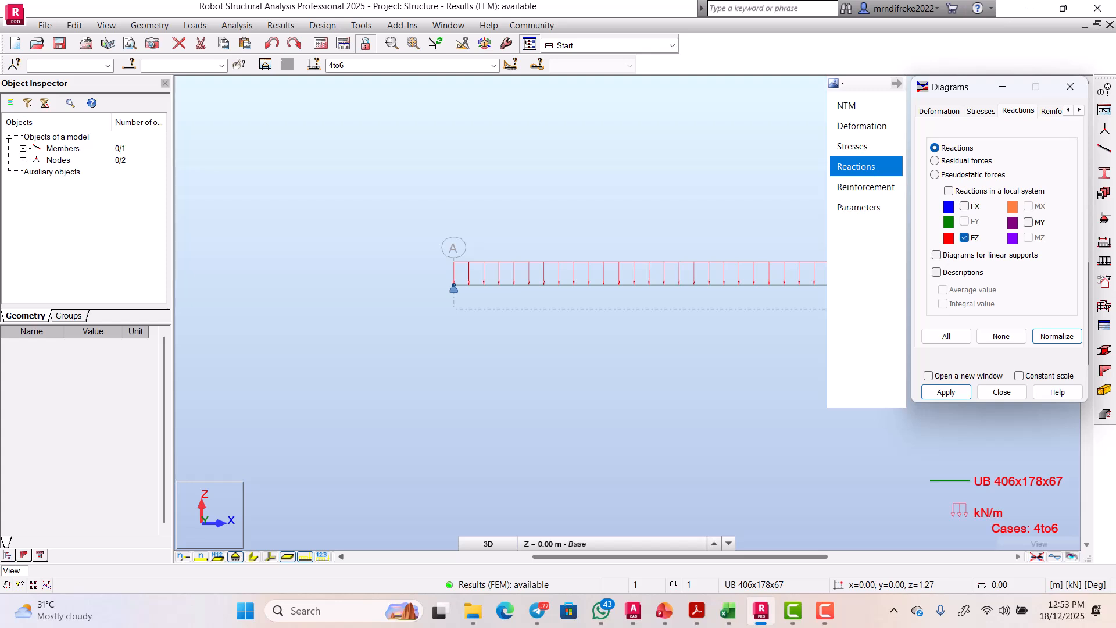
click(937, 273)
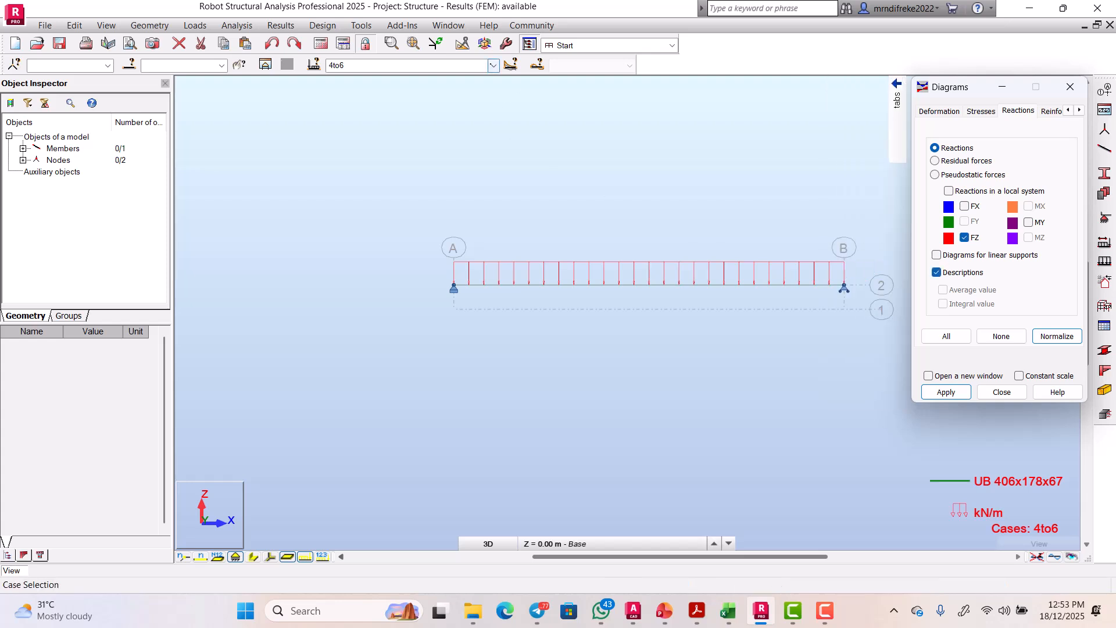
Step: Switch the results to case 5 : COMB1 and show its FZ reactions
click(493, 66)
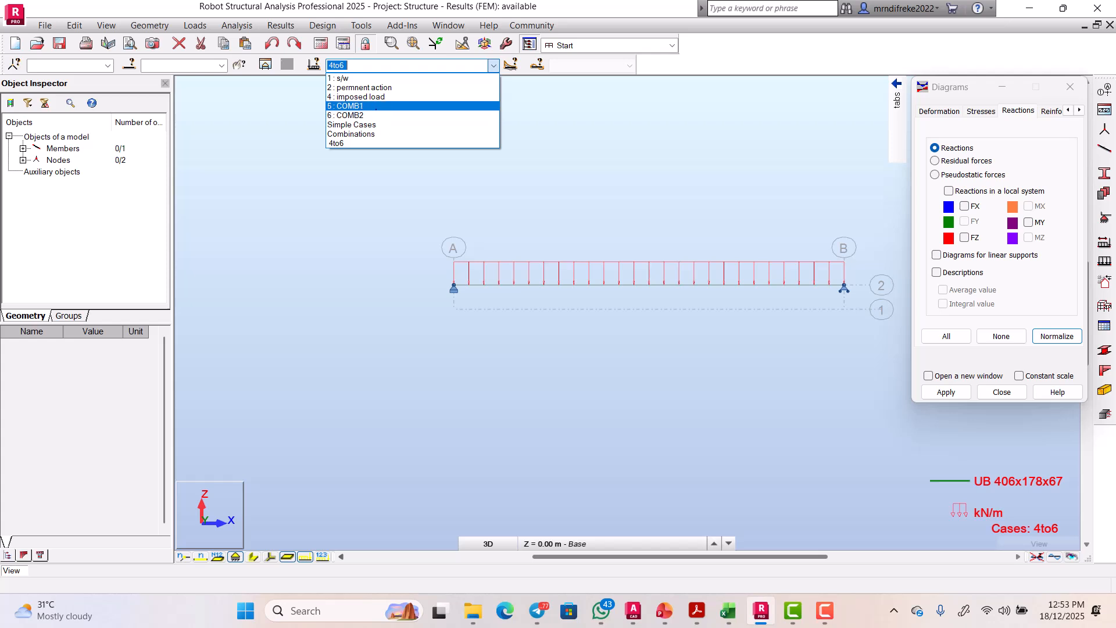
click(376, 106)
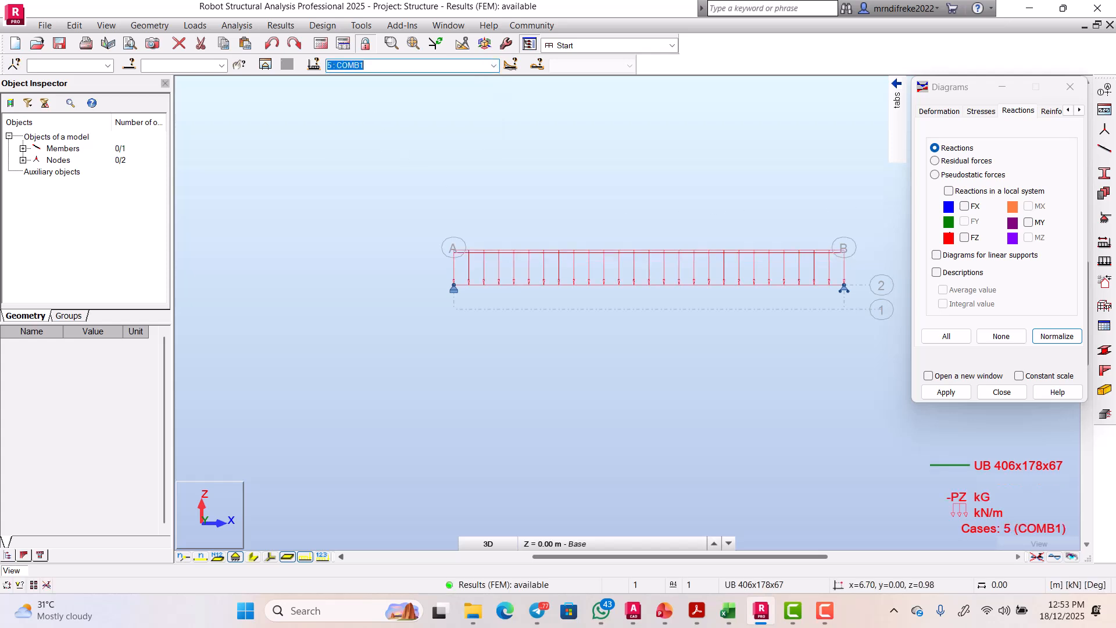
click(967, 238)
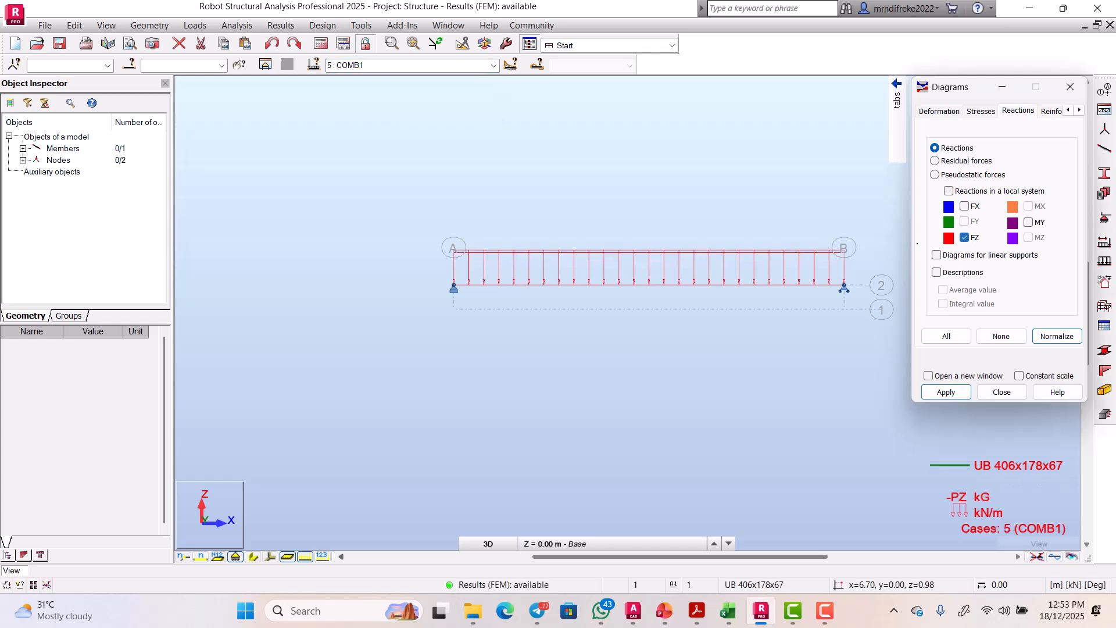
Step: Set the diagram parameters to labelled, filled and differentiated, and apply them to the beam
mouse_move(897, 100)
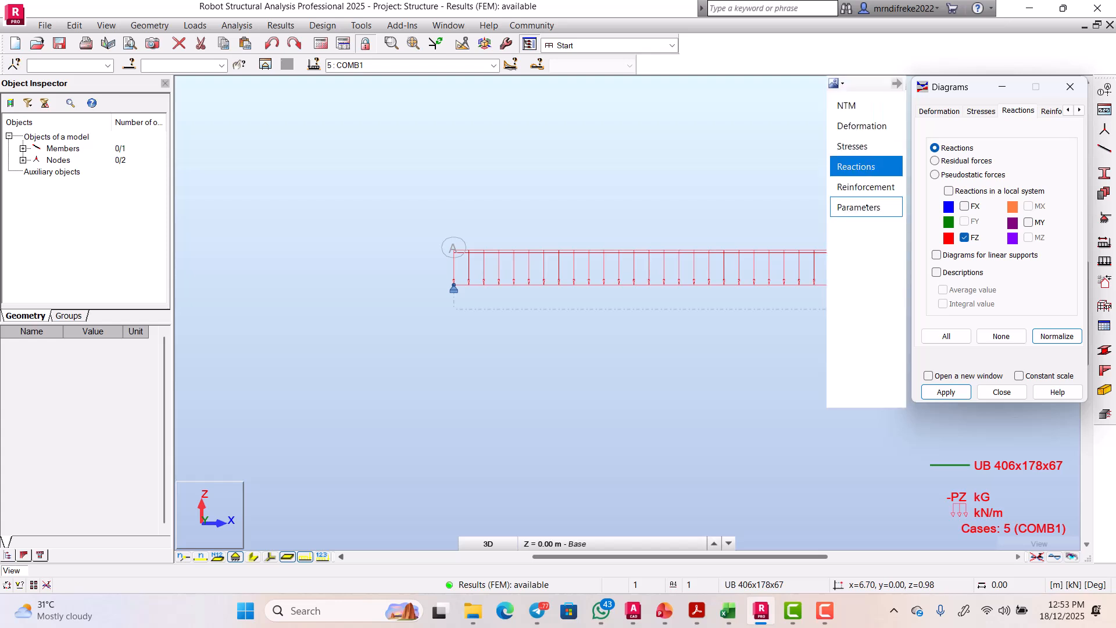
click(861, 207)
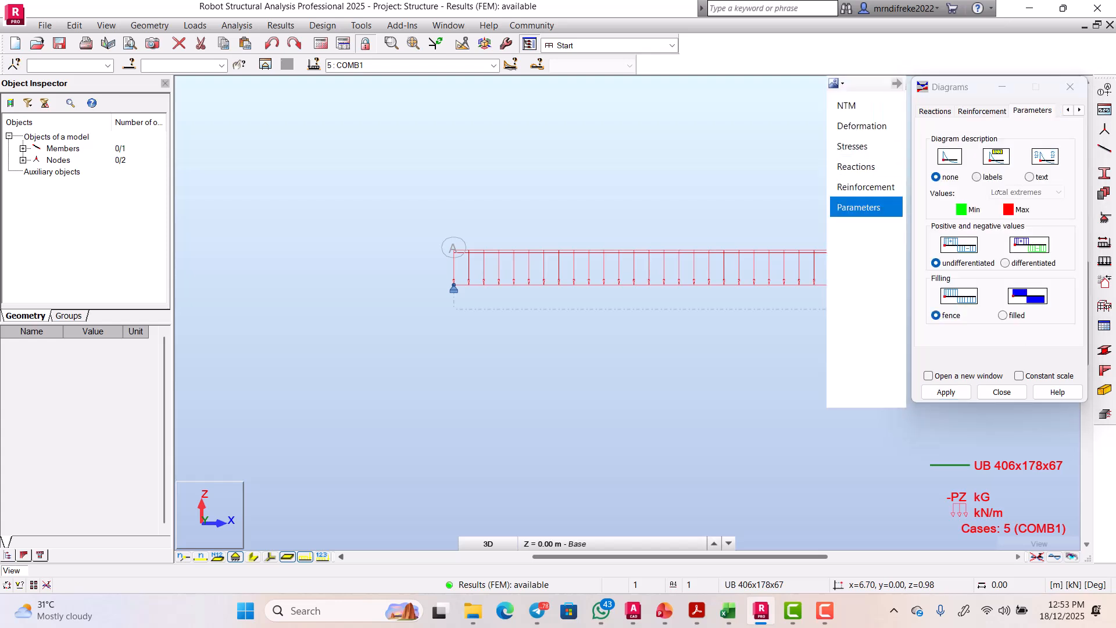
click(977, 177)
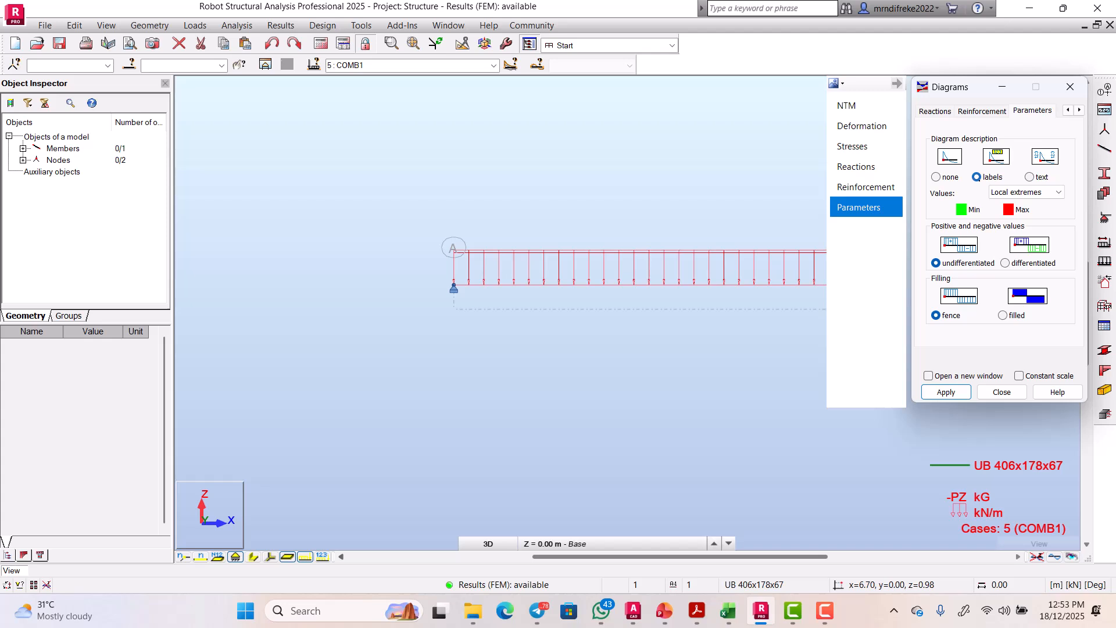
click(1004, 315)
click(1005, 262)
click(946, 392)
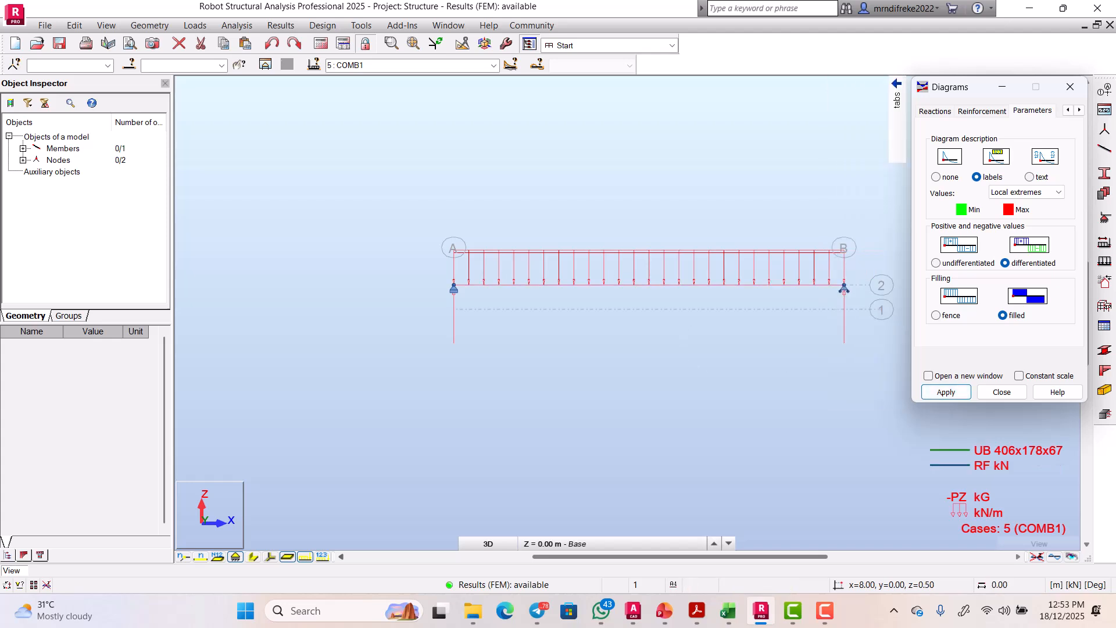
scroll(575, 294, down, 4)
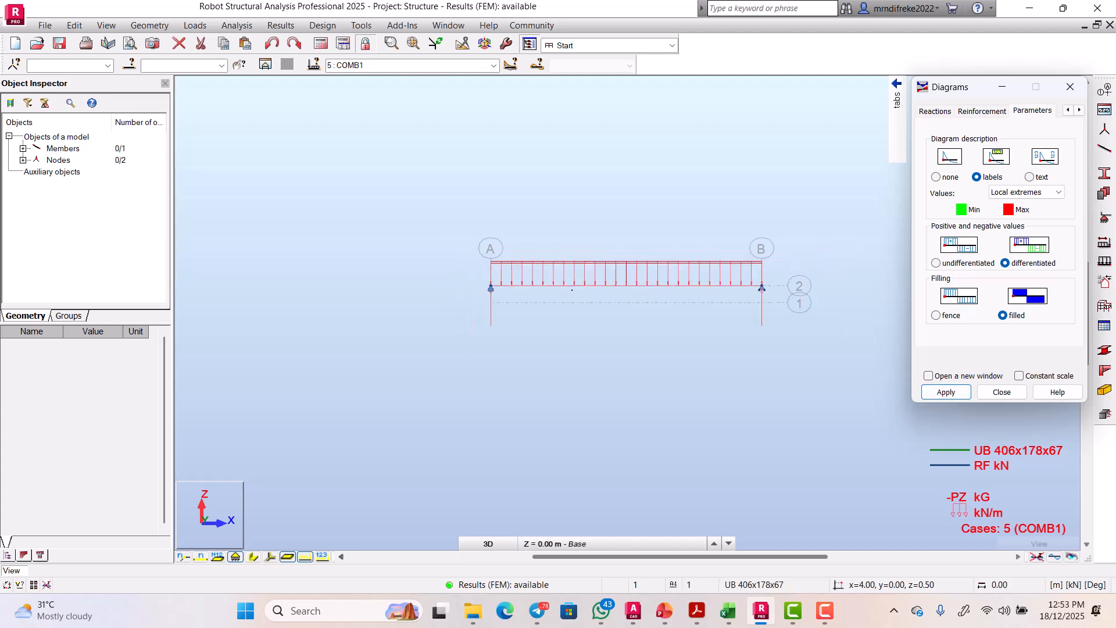
scroll(682, 273, up, 1)
Step: Draw the COMB1 Fz shear force diagram on the beam, spanning 105.04 to -105.04 kN
mouse_move(897, 134)
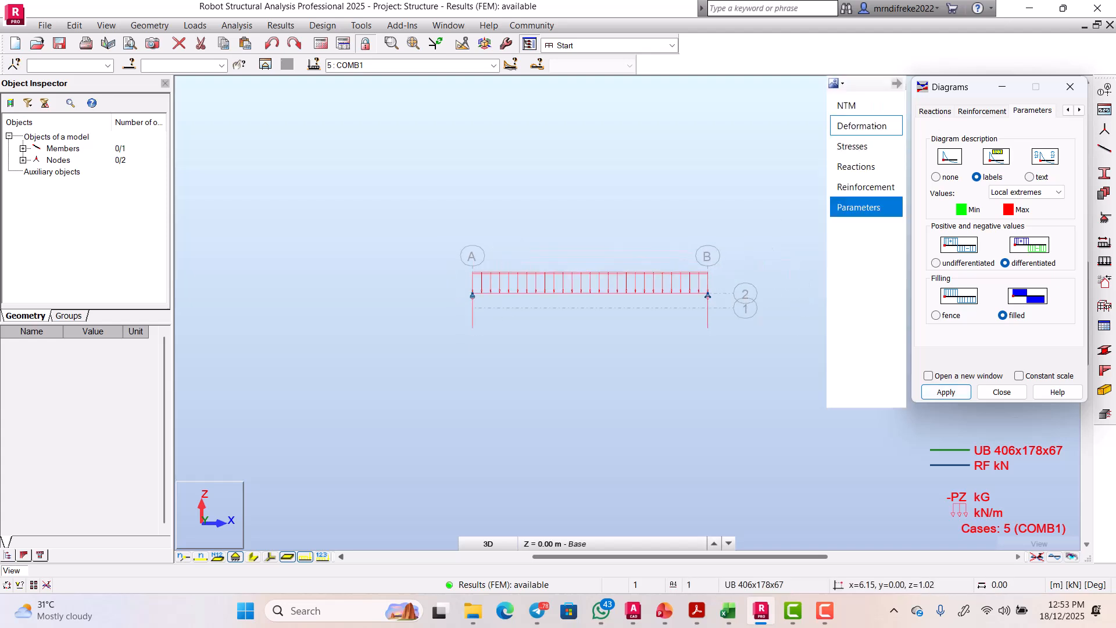
click(864, 166)
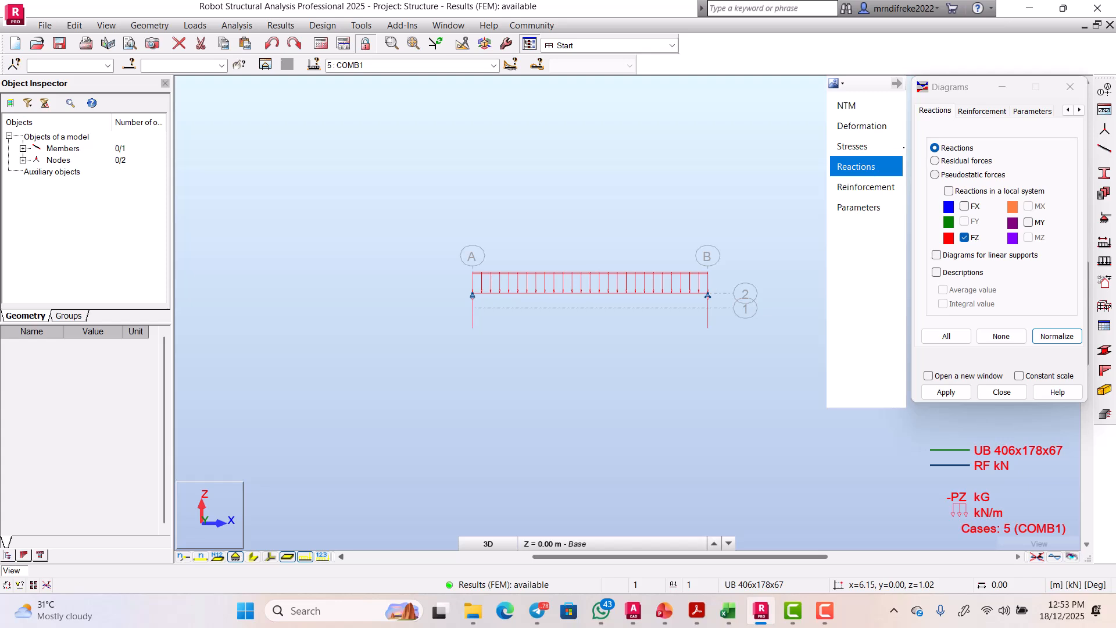
click(847, 105)
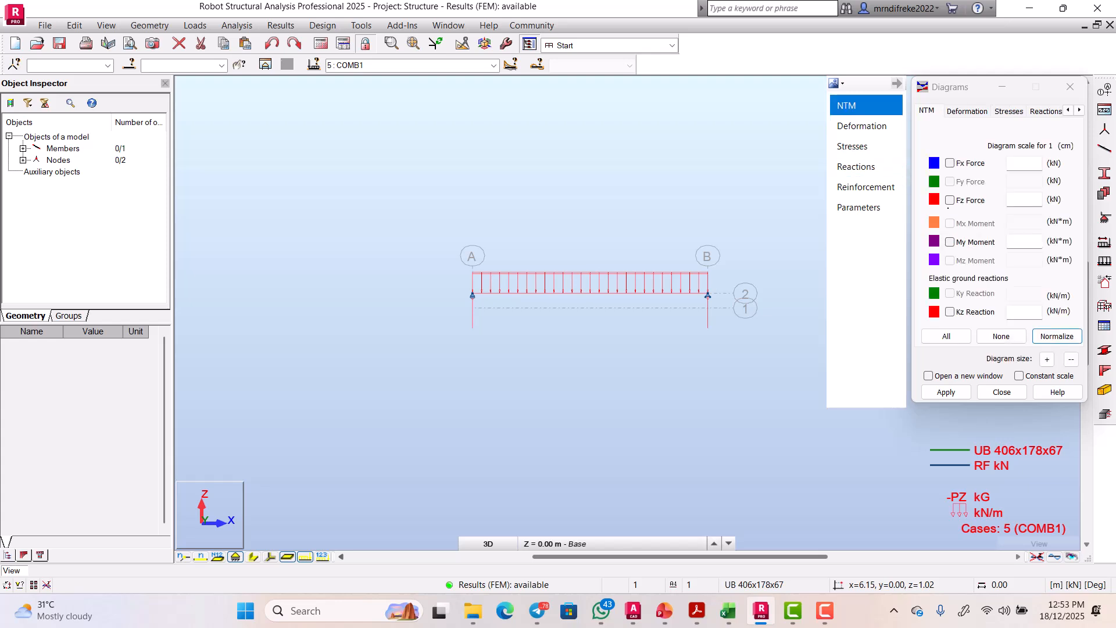
click(956, 201)
click(946, 392)
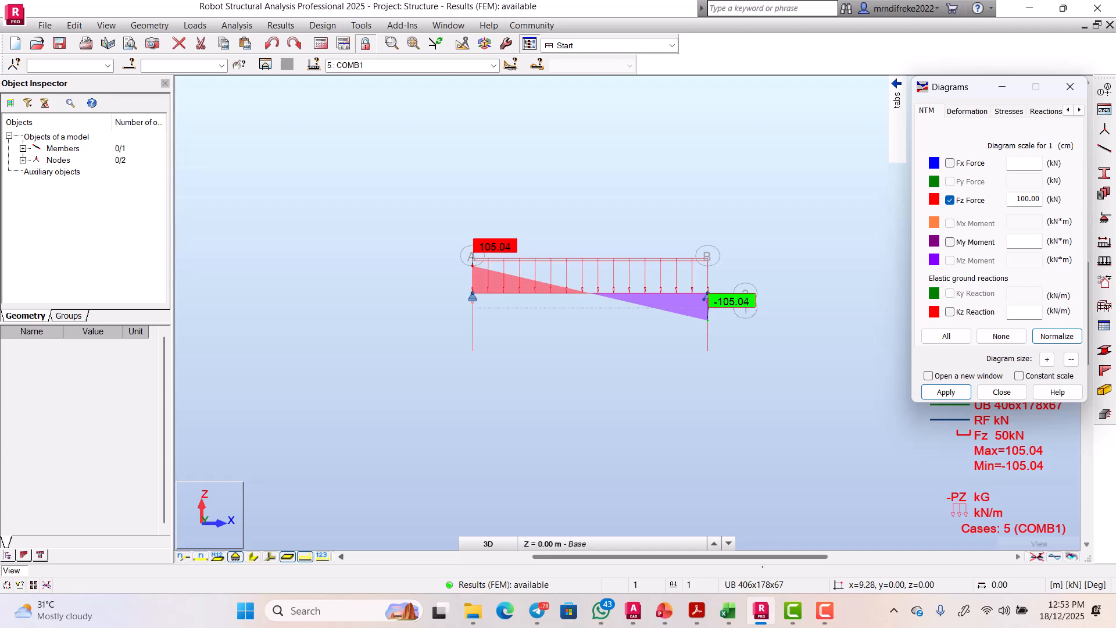
Step: In Excel, check the 101 kN hand-calculated shear formula =U35*H7/2 in Z40, then return to Robot
click(728, 610)
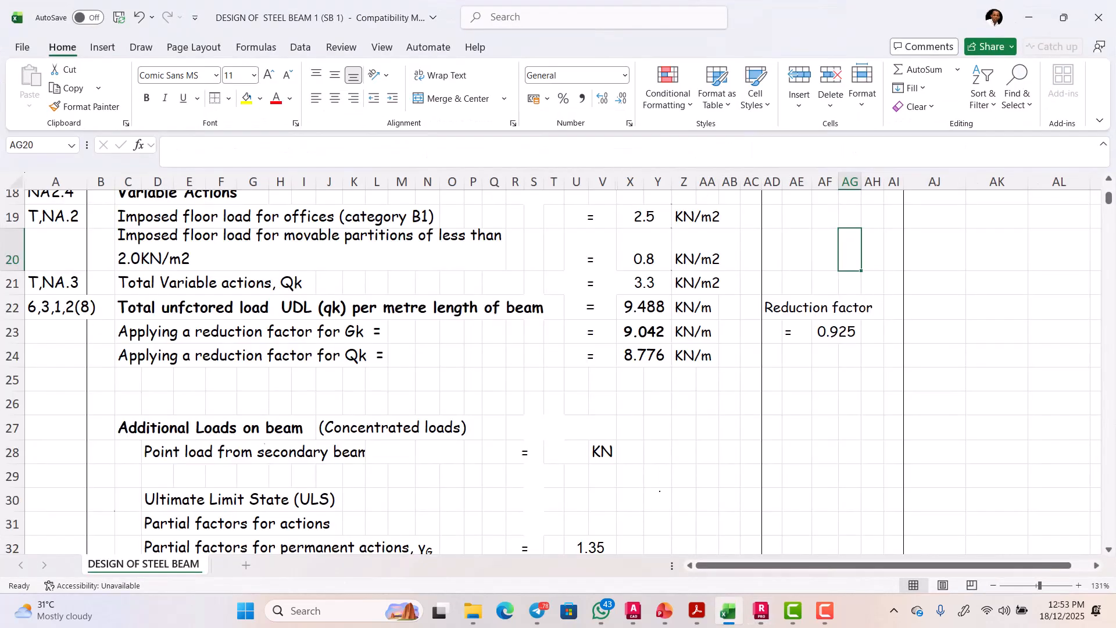
scroll(558, 372, down, 6)
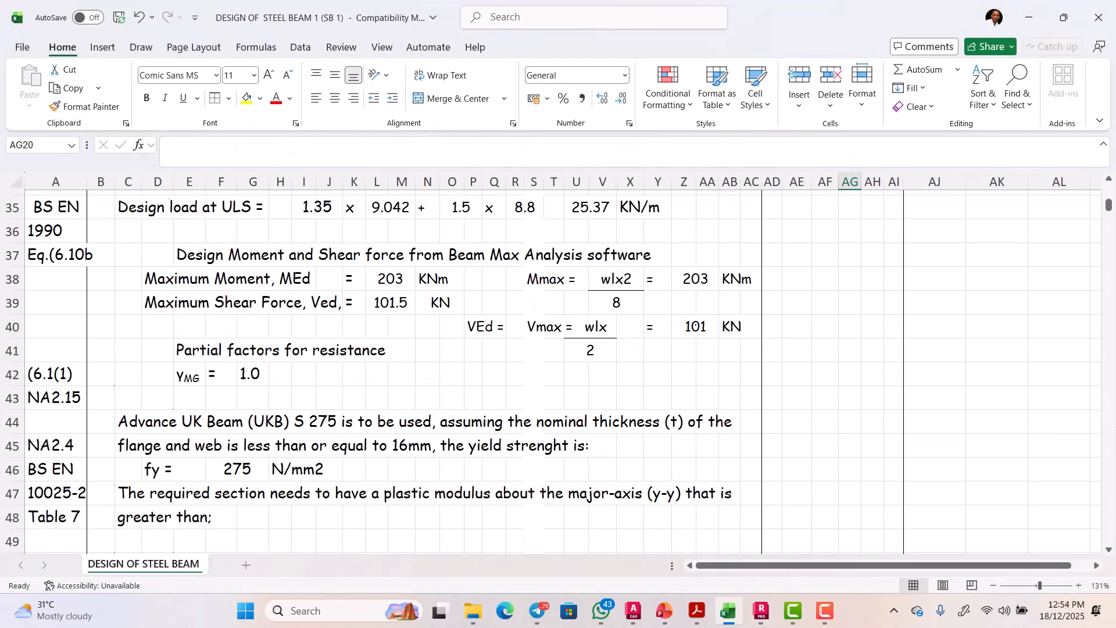
double_click(696, 326)
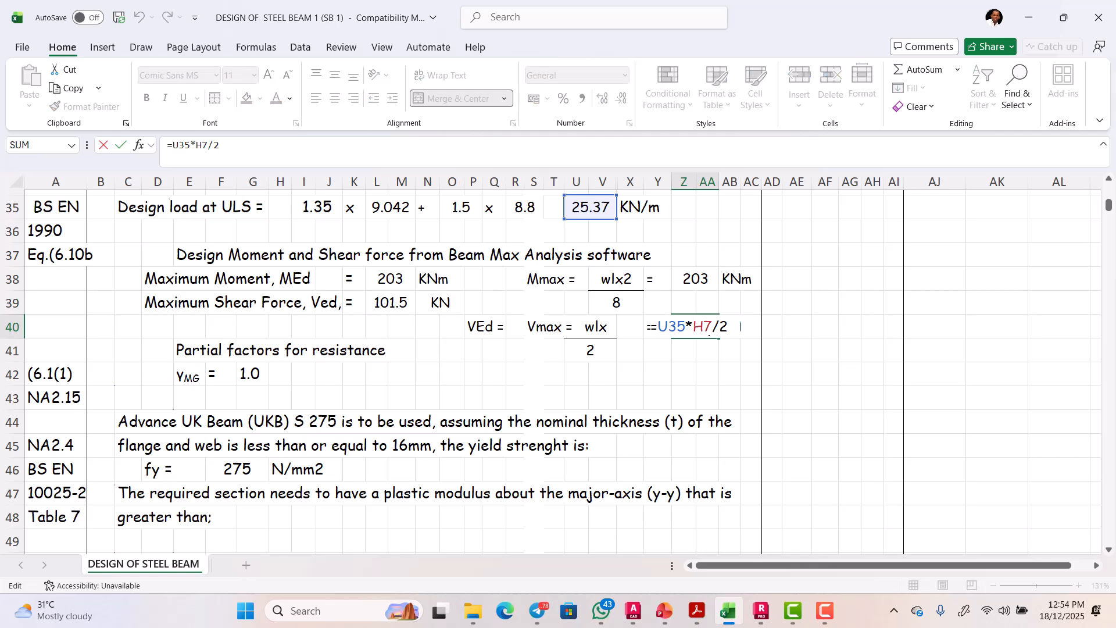
key(Escape)
scroll(708, 340, up, 1)
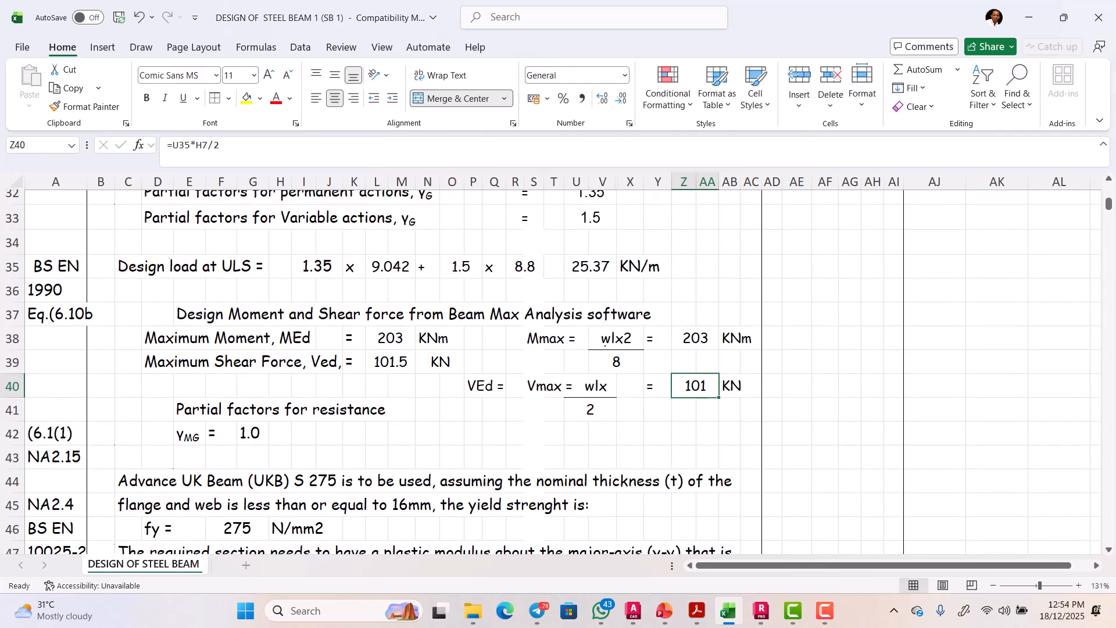
scroll(692, 341, down, 1)
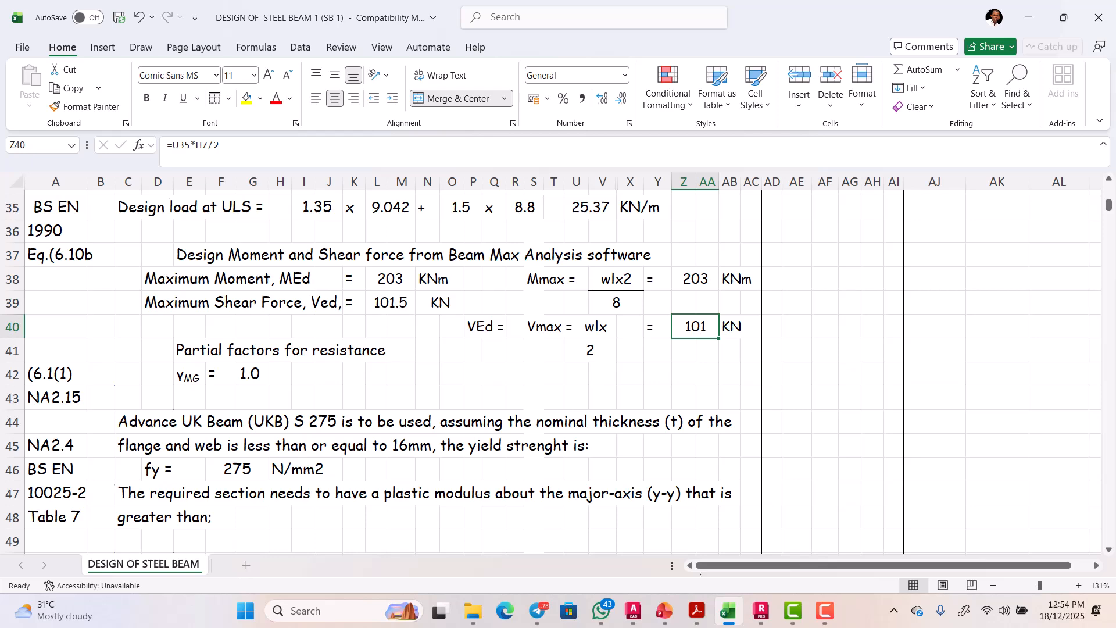
click(762, 610)
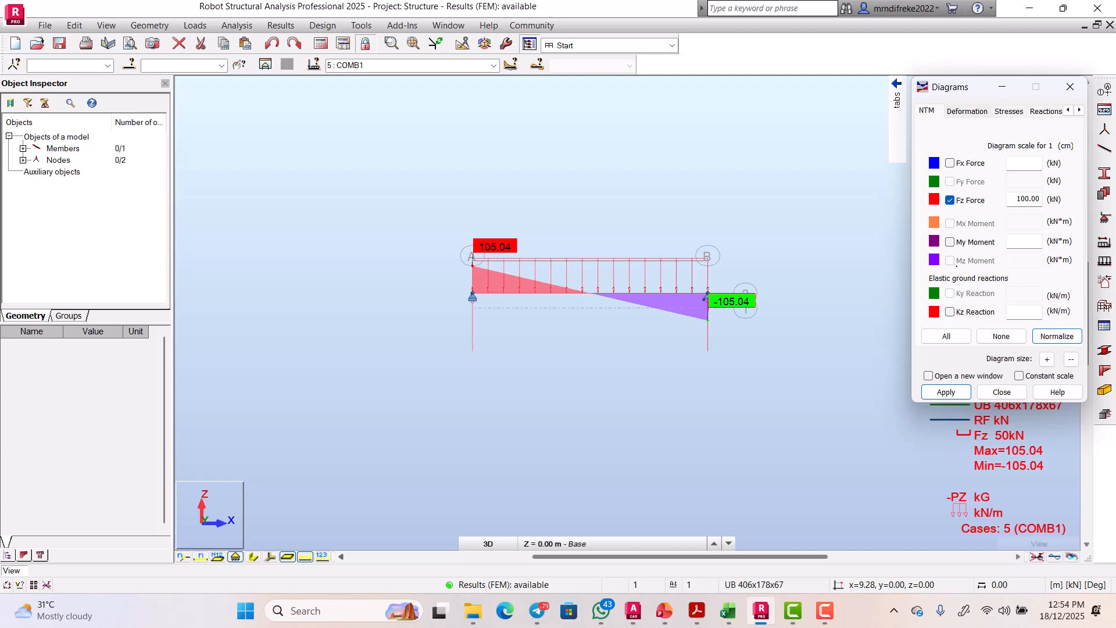
Step: Remove the Fz shear force diagram from the beam
mouse_move(899, 159)
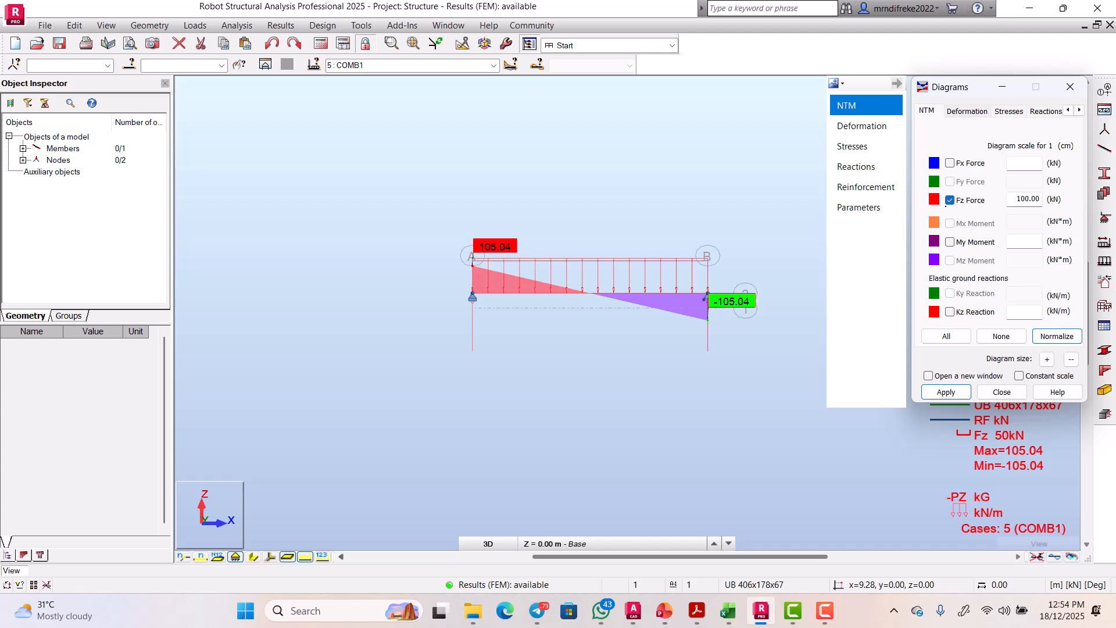
click(950, 200)
click(946, 392)
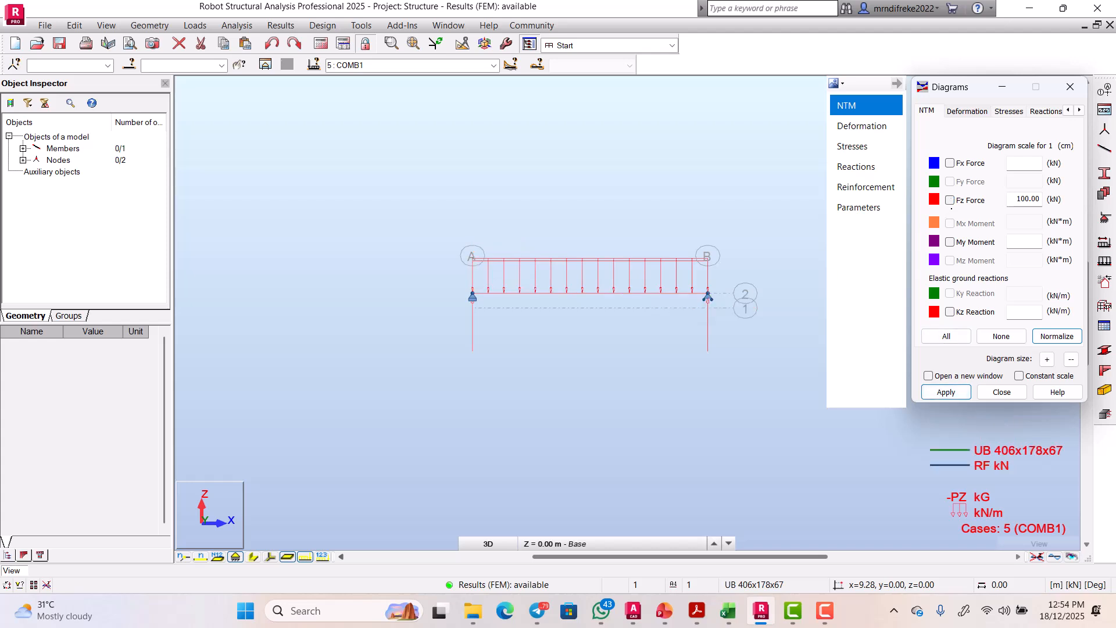
Step: Draw the COMB1 My bending moment diagram, peaking at 210.08 kNm, and go back to the Excel sheet
click(950, 241)
click(946, 392)
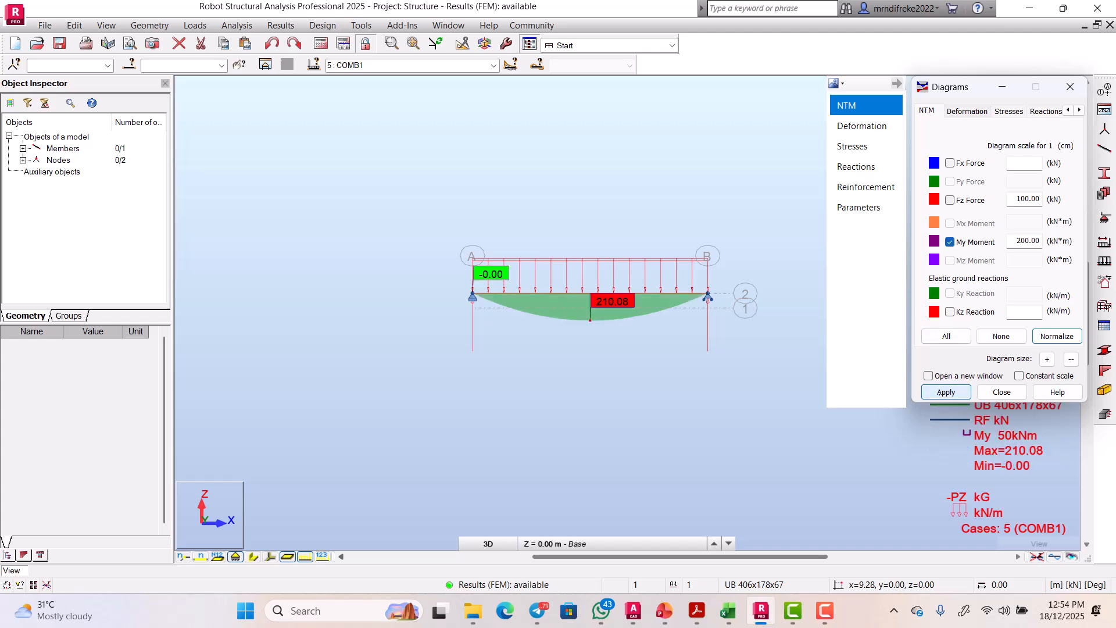
scroll(609, 323, up, 4)
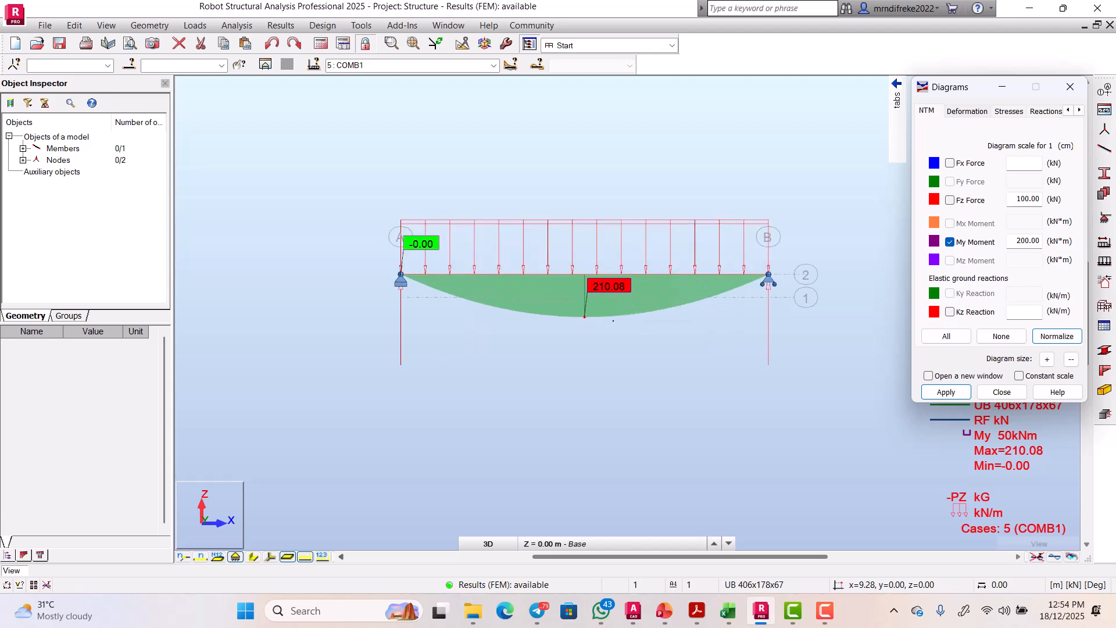
scroll(617, 305, up, 1)
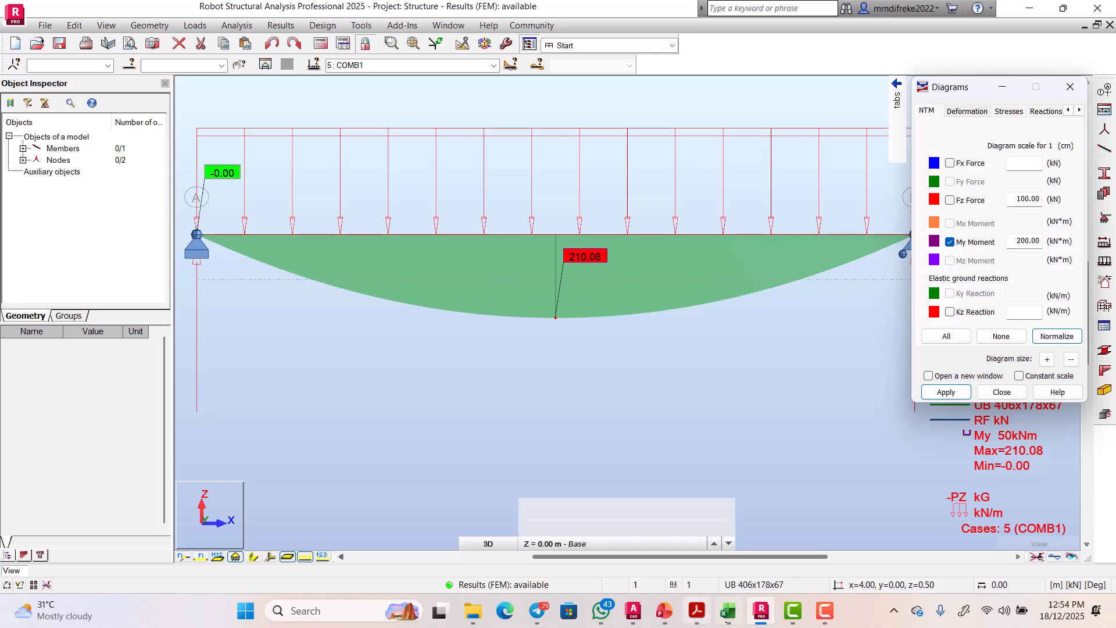
mouse_move(728, 610)
click(729, 567)
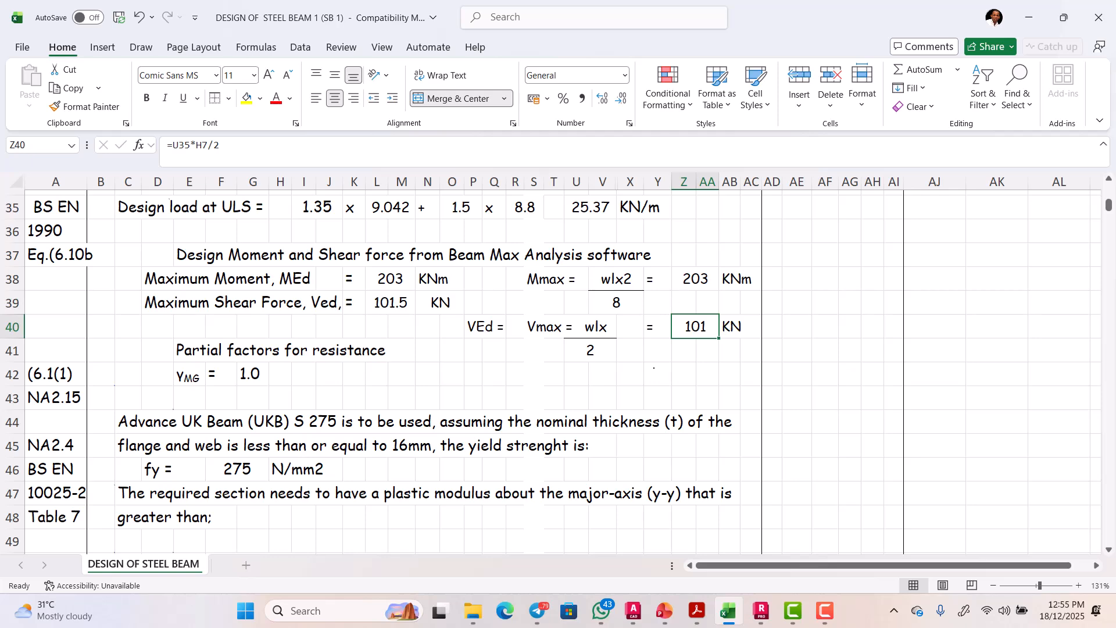
mouse_move(762, 610)
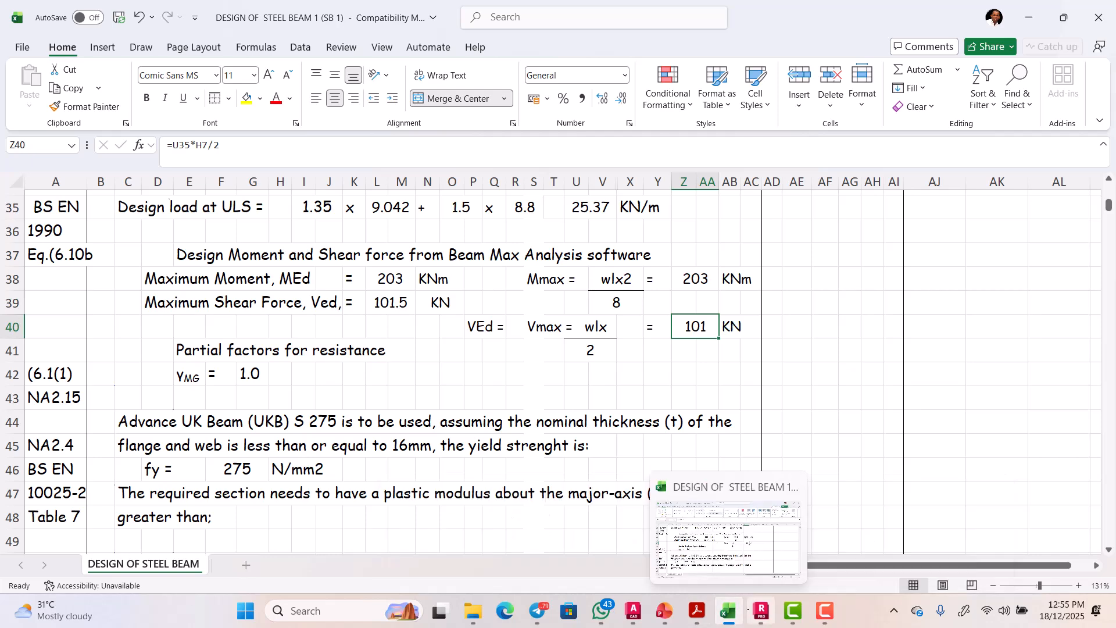
Step: Back in Robot, step the moment diagram through COMB2, self-weight, permanent, imposed and COMB1 cases
click(761, 611)
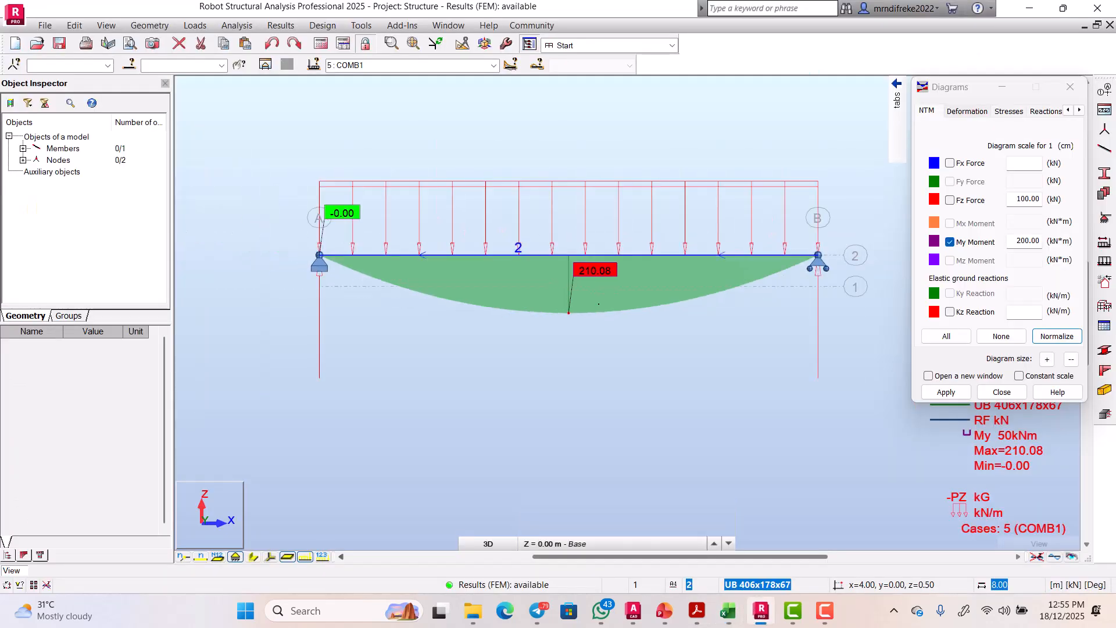
scroll(712, 254, up, 1)
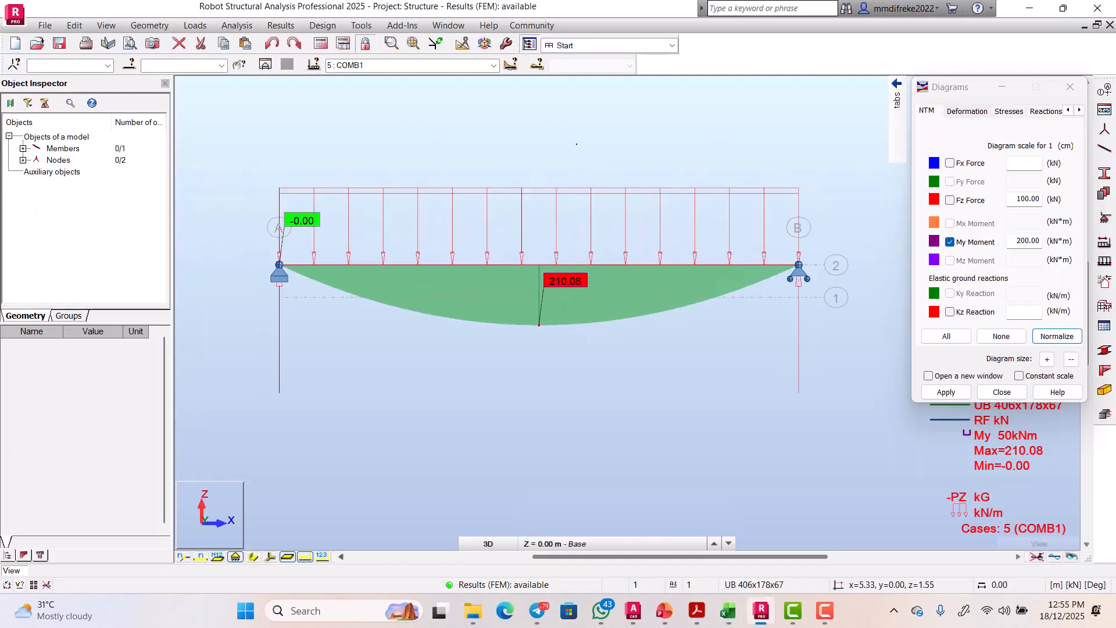
click(493, 66)
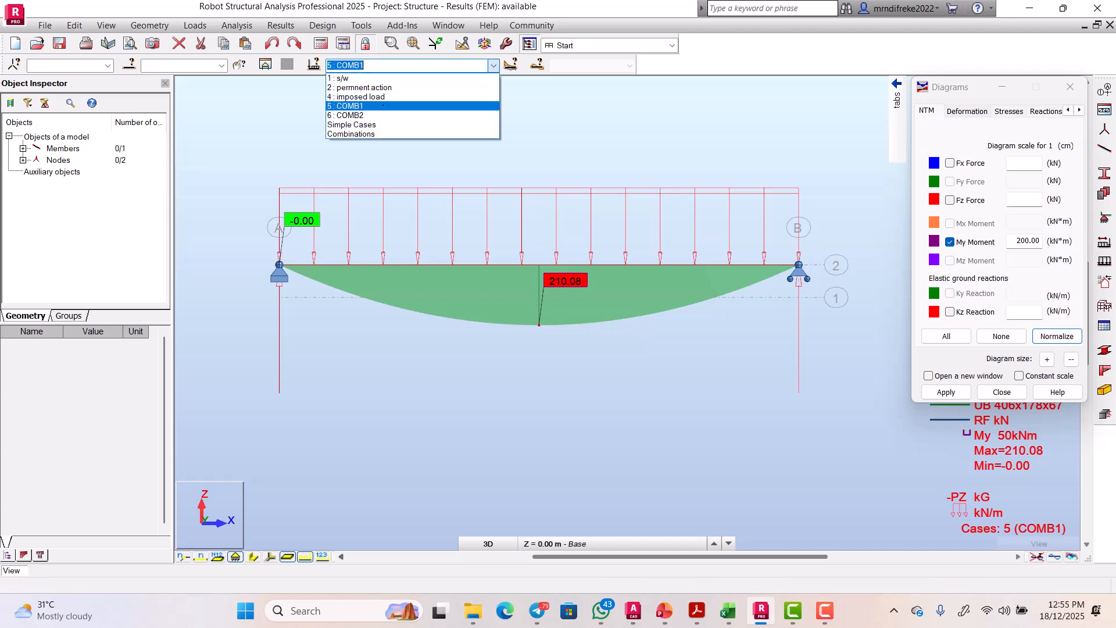
click(351, 115)
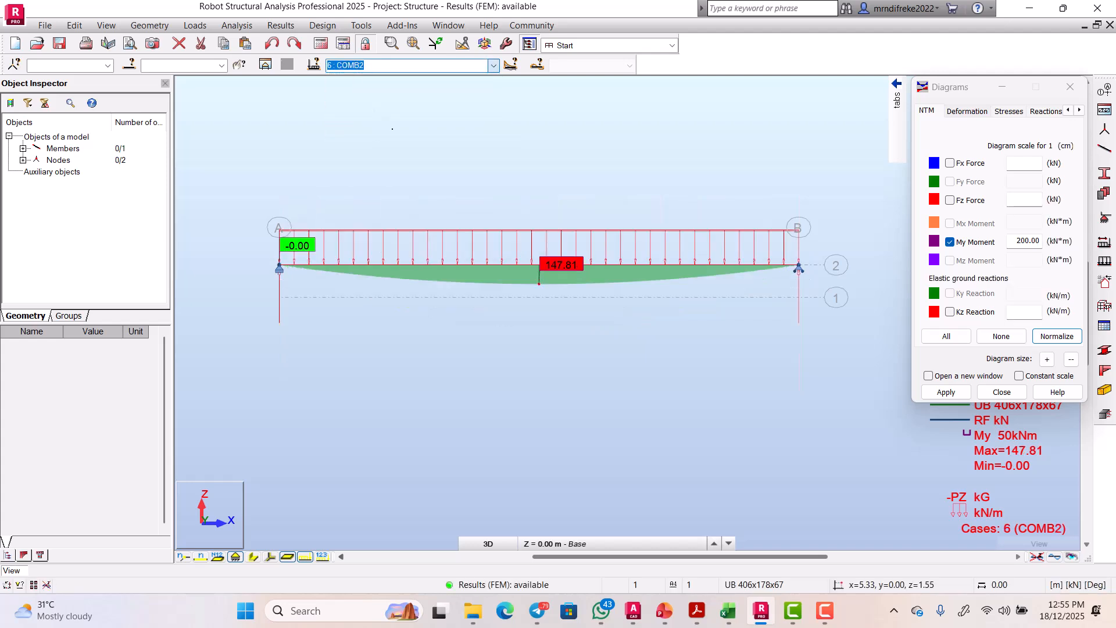
scroll(570, 304, up, 1)
scroll(571, 305, up, 1)
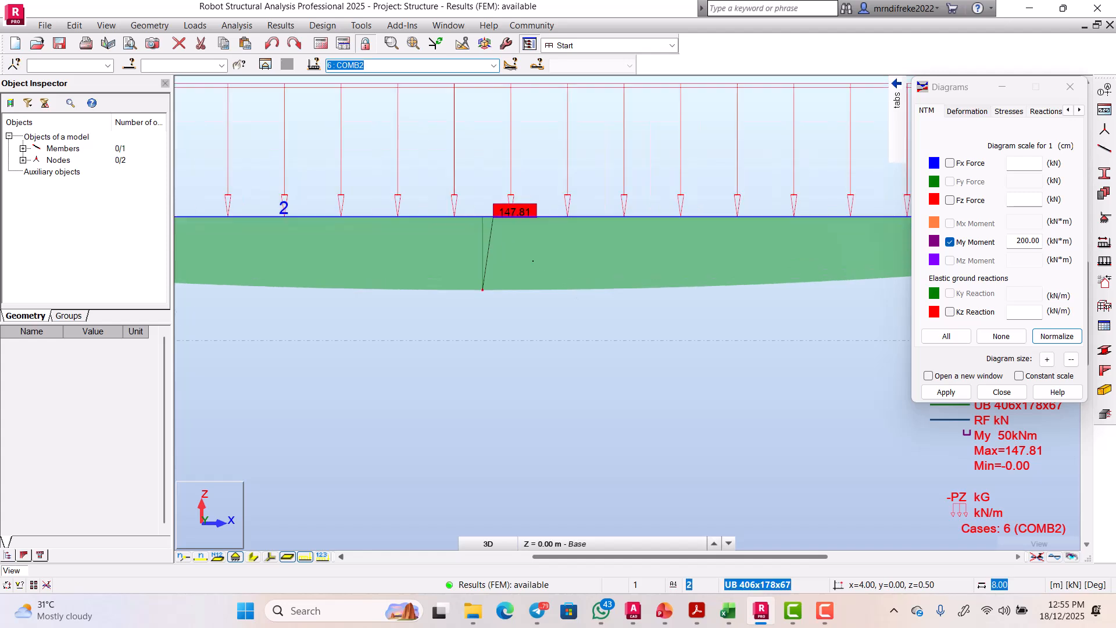
scroll(570, 304, down, 3)
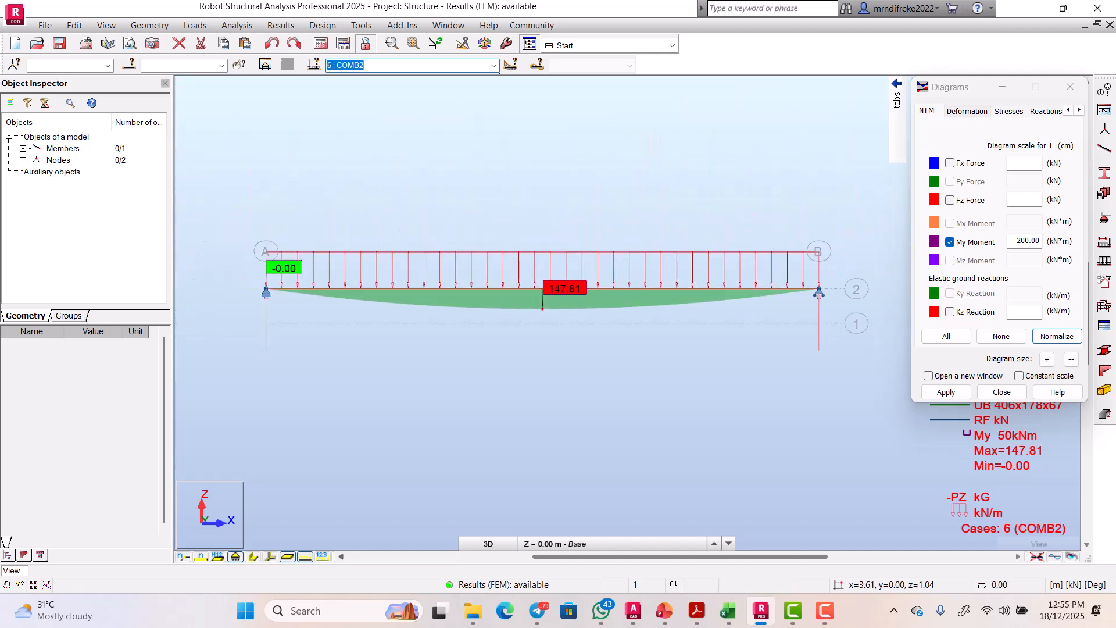
click(494, 66)
click(426, 76)
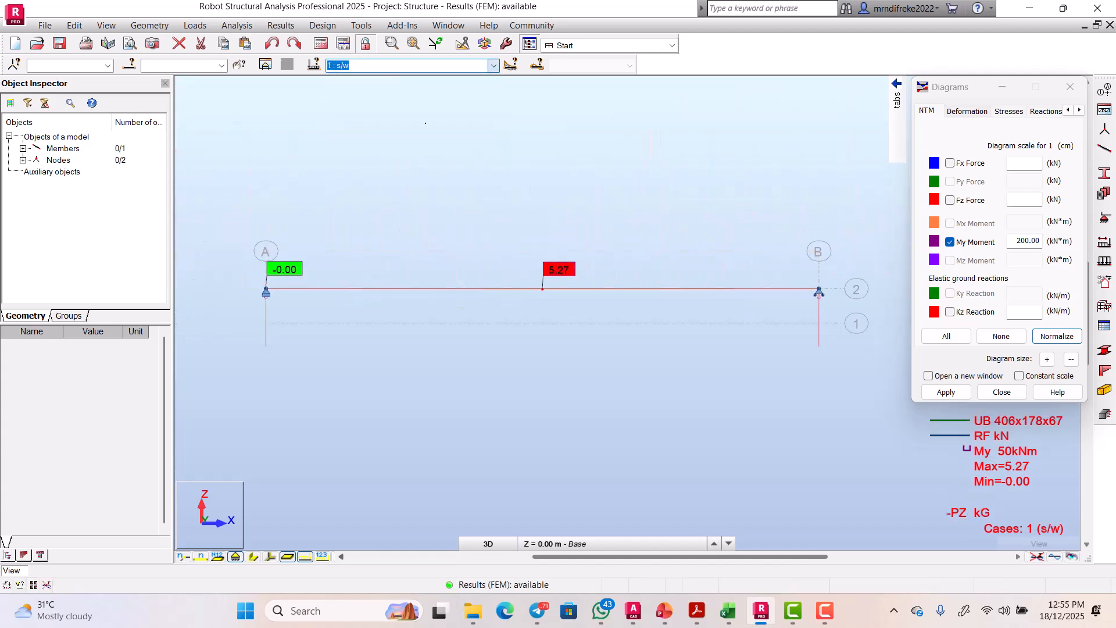
scroll(559, 247, up, 2)
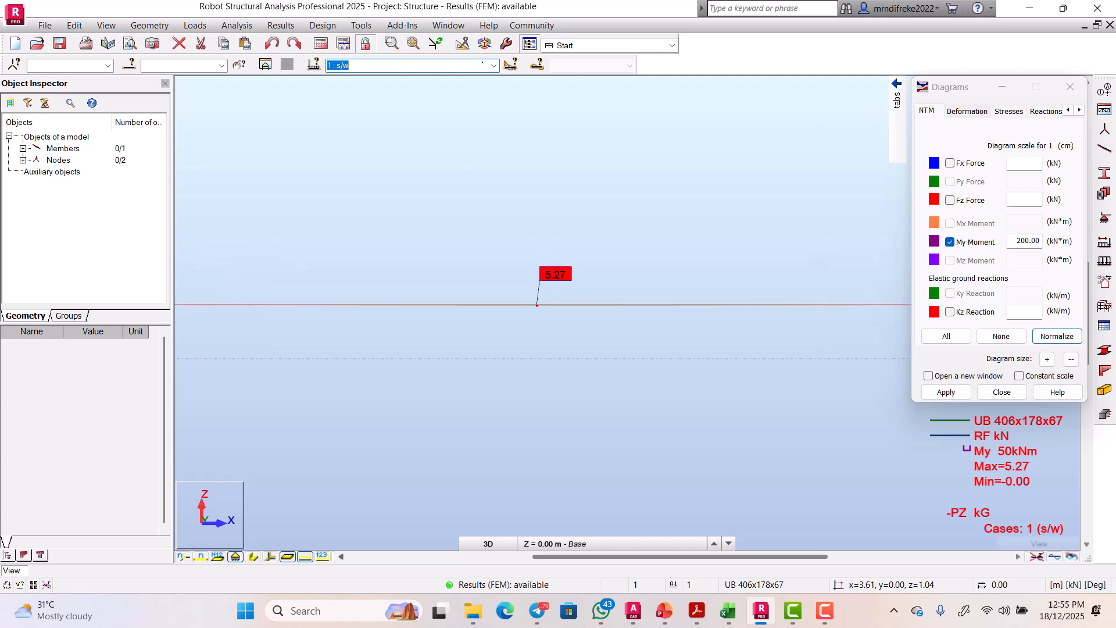
click(494, 65)
click(411, 87)
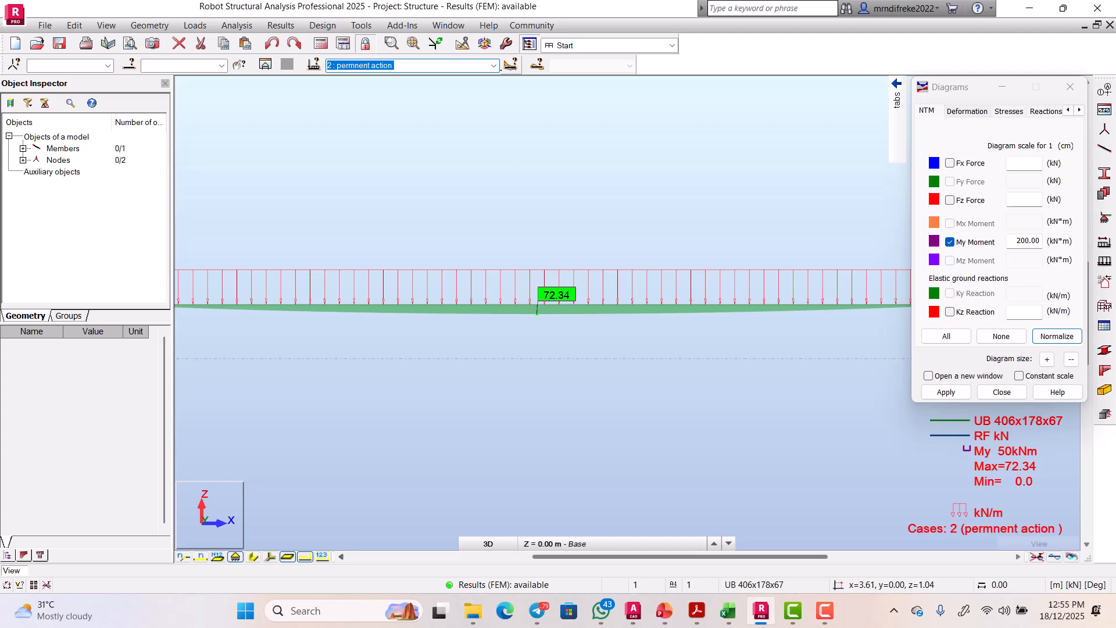
click(494, 65)
click(375, 94)
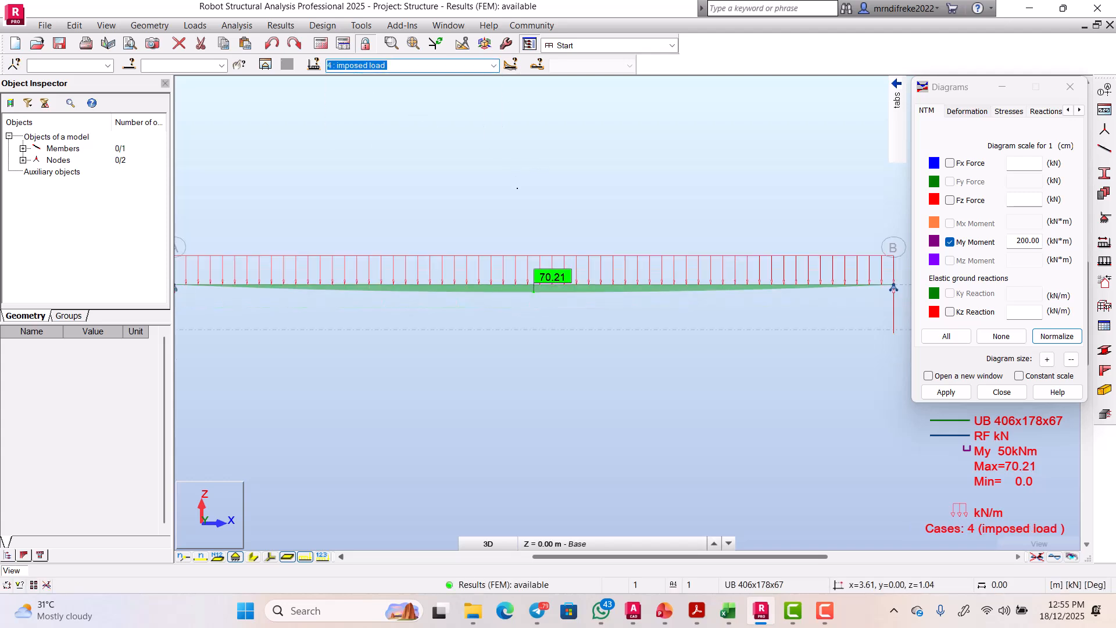
click(494, 65)
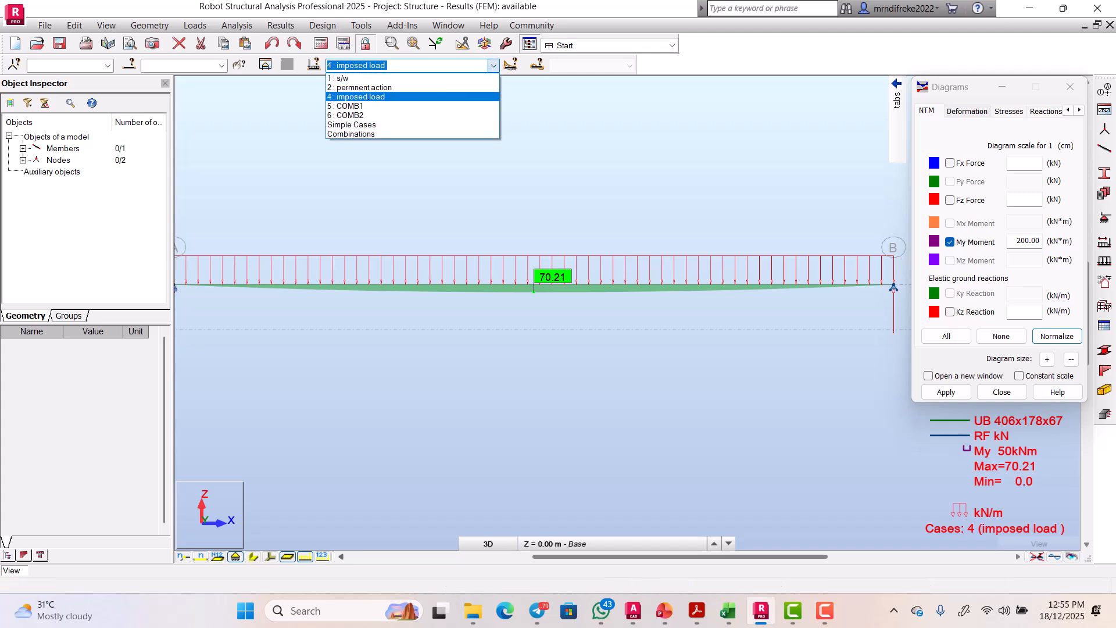
click(347, 105)
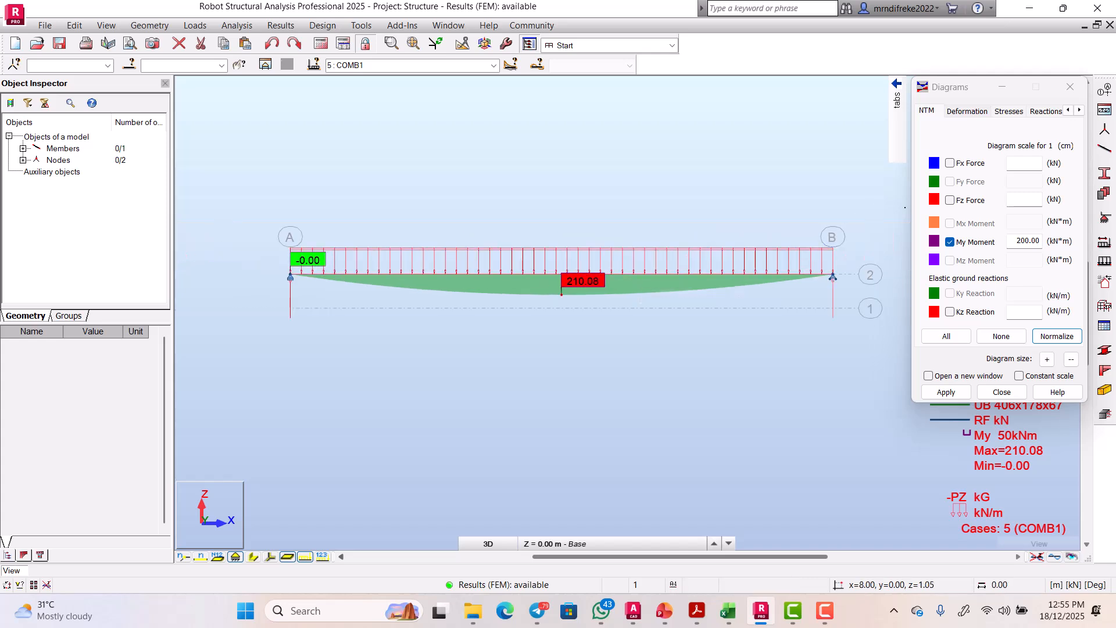
Step: Switch to the Fz shear diagram and check it for permanent, COMB1, COMB2, all simple cases and self-weight
click(950, 242)
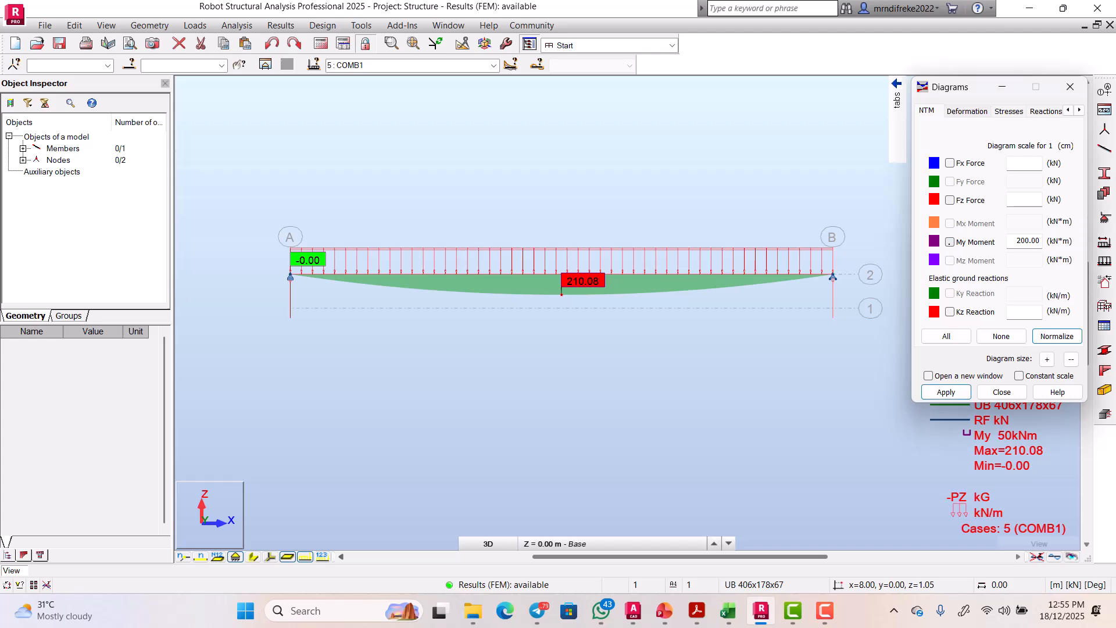
click(950, 200)
click(948, 391)
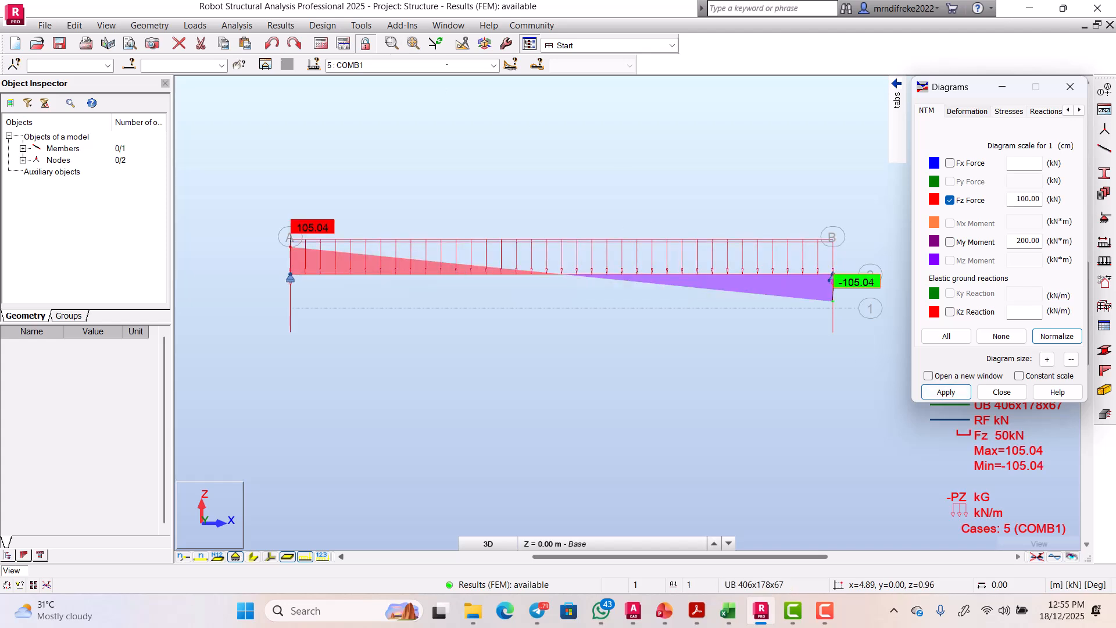
click(396, 64)
click(493, 65)
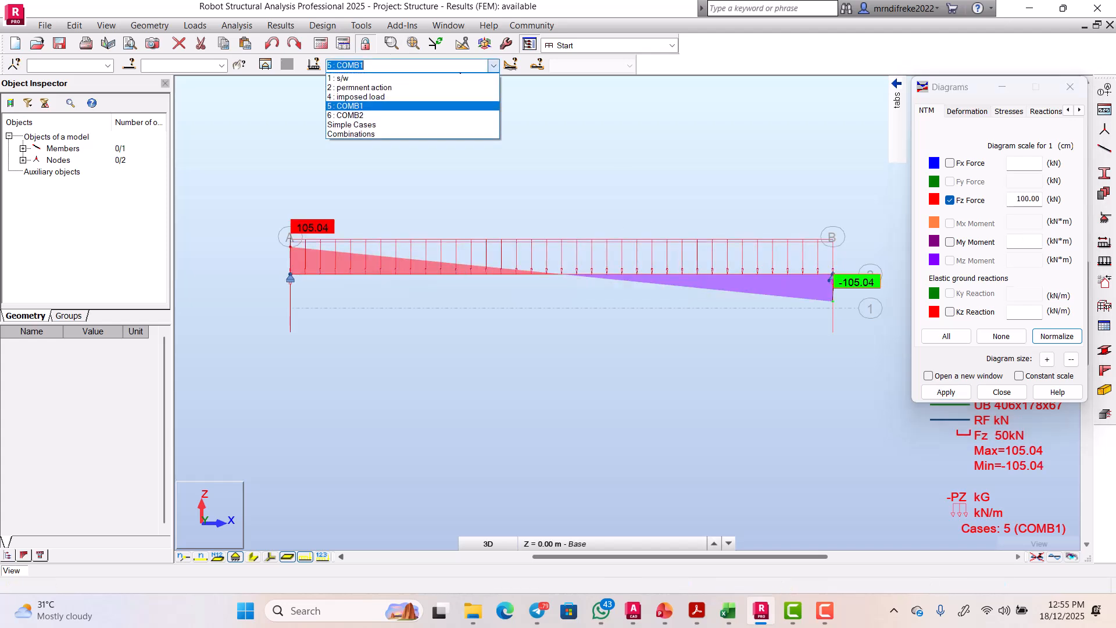
click(411, 85)
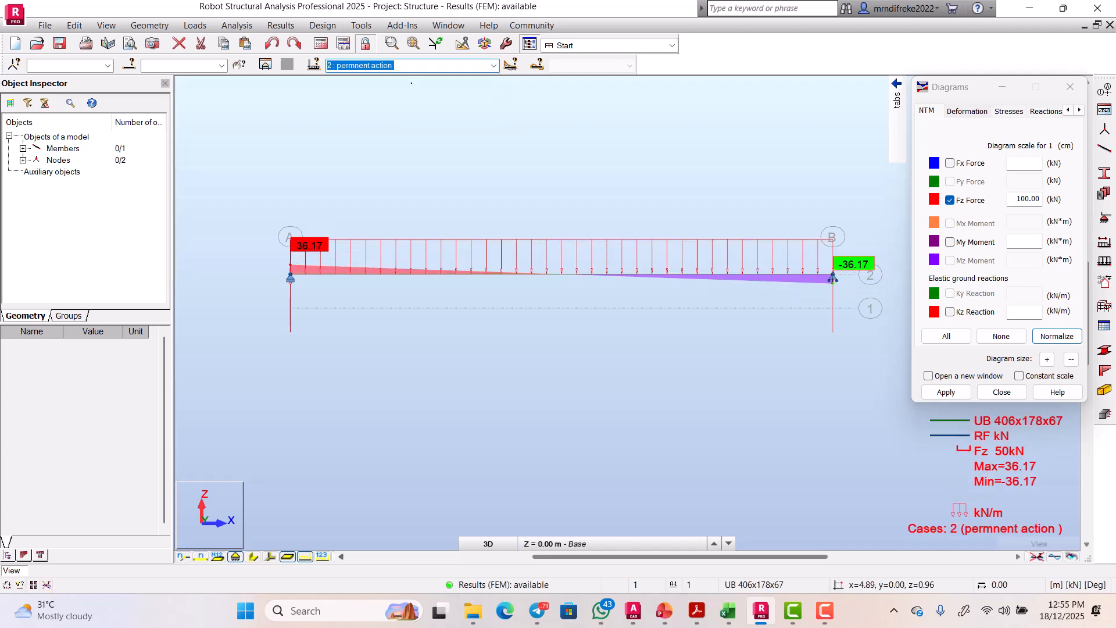
click(494, 65)
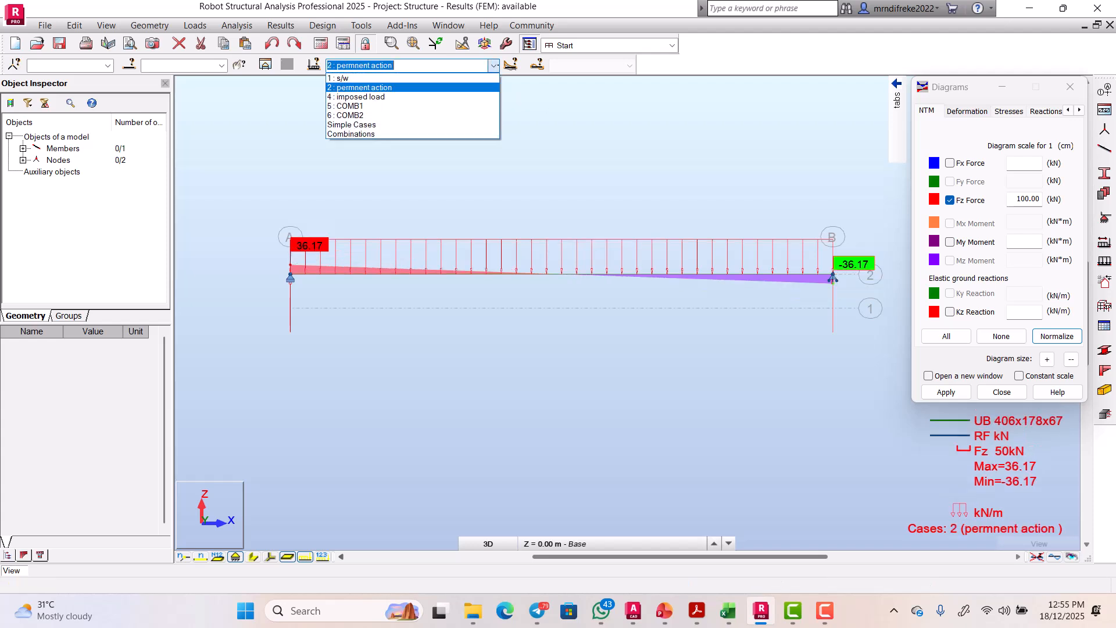
click(386, 106)
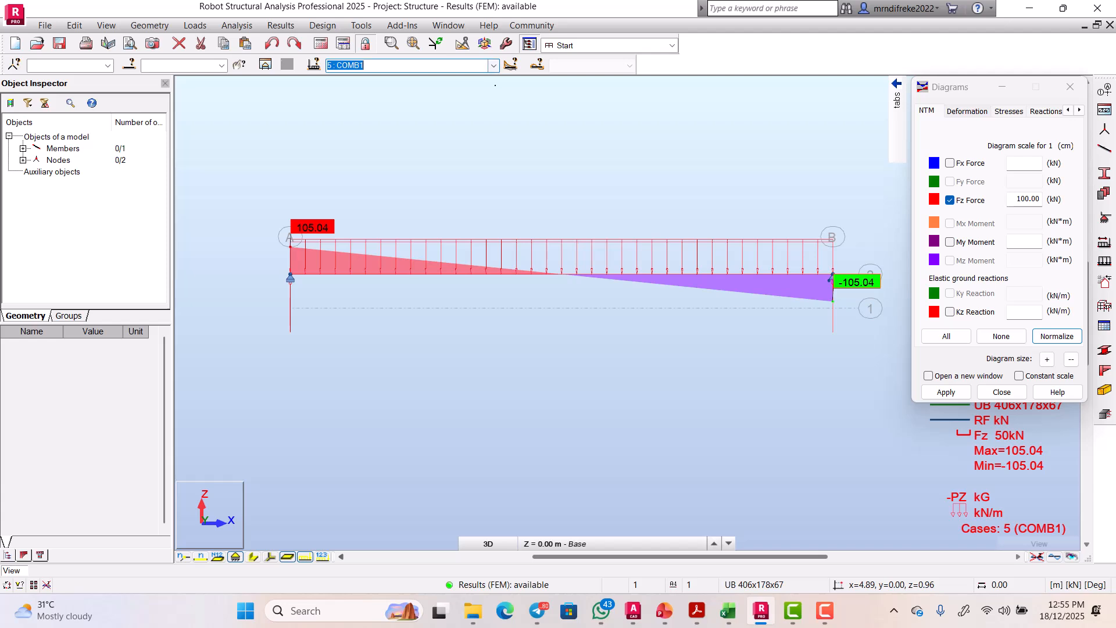
click(410, 65)
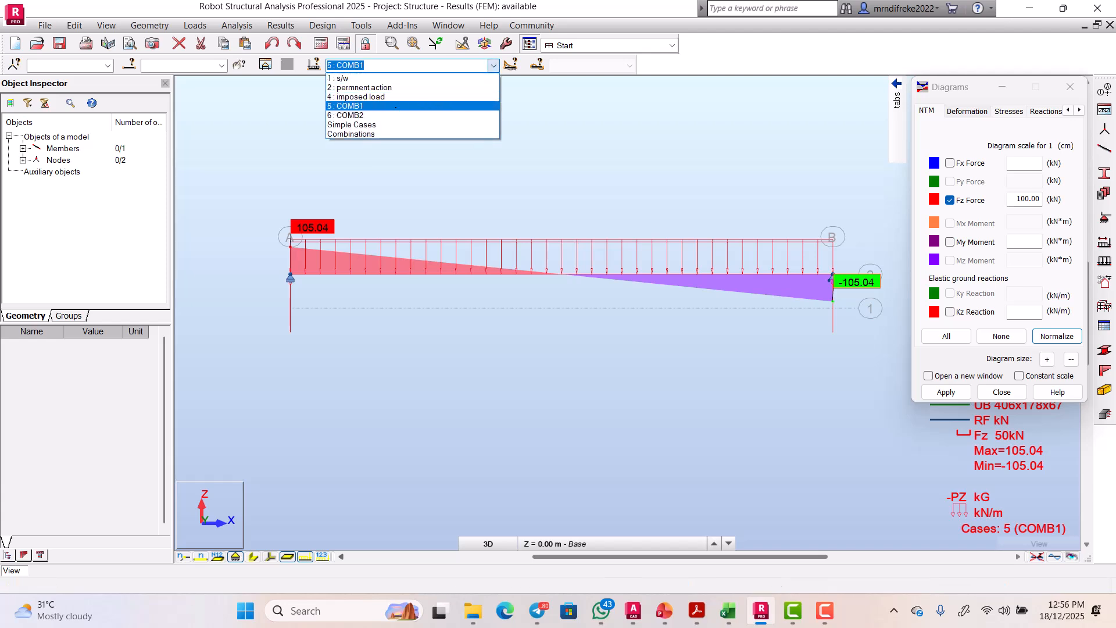
click(386, 115)
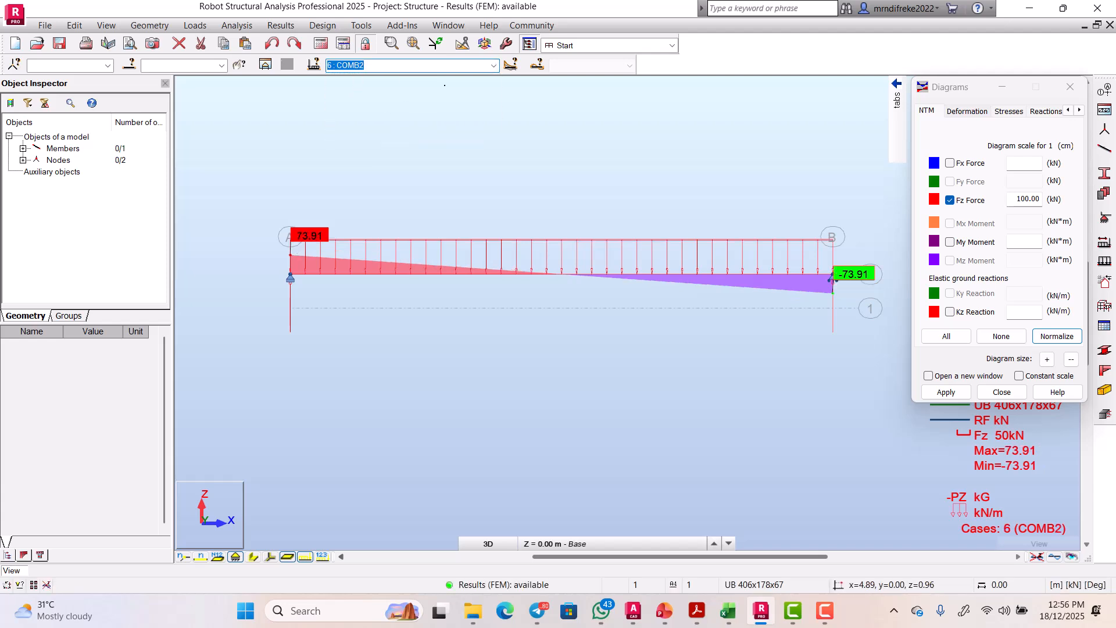
click(493, 66)
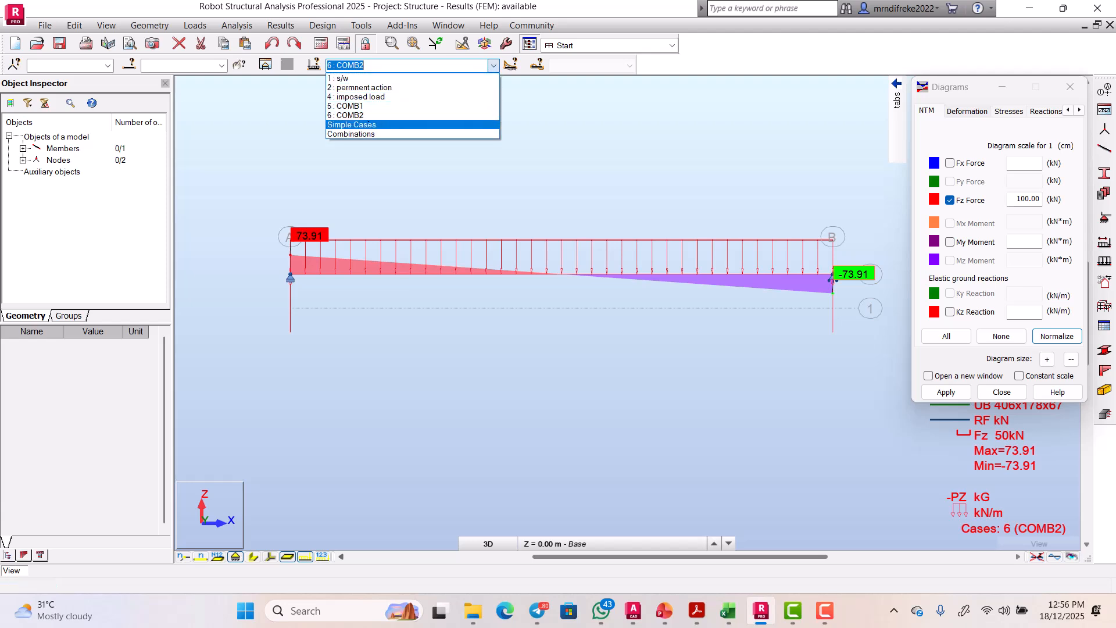
click(377, 125)
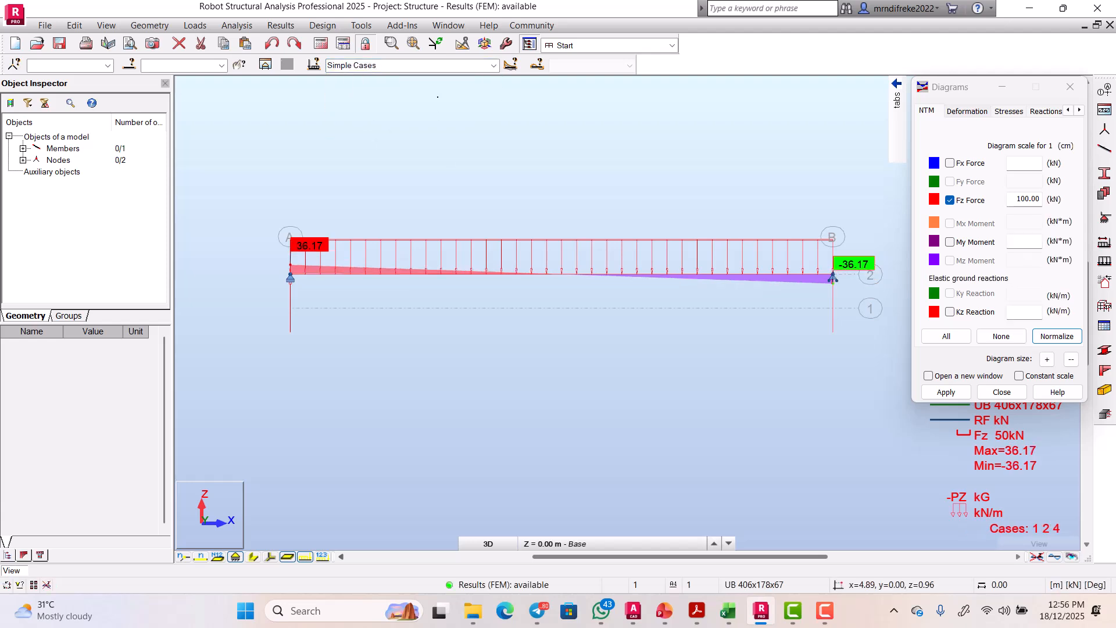
click(494, 65)
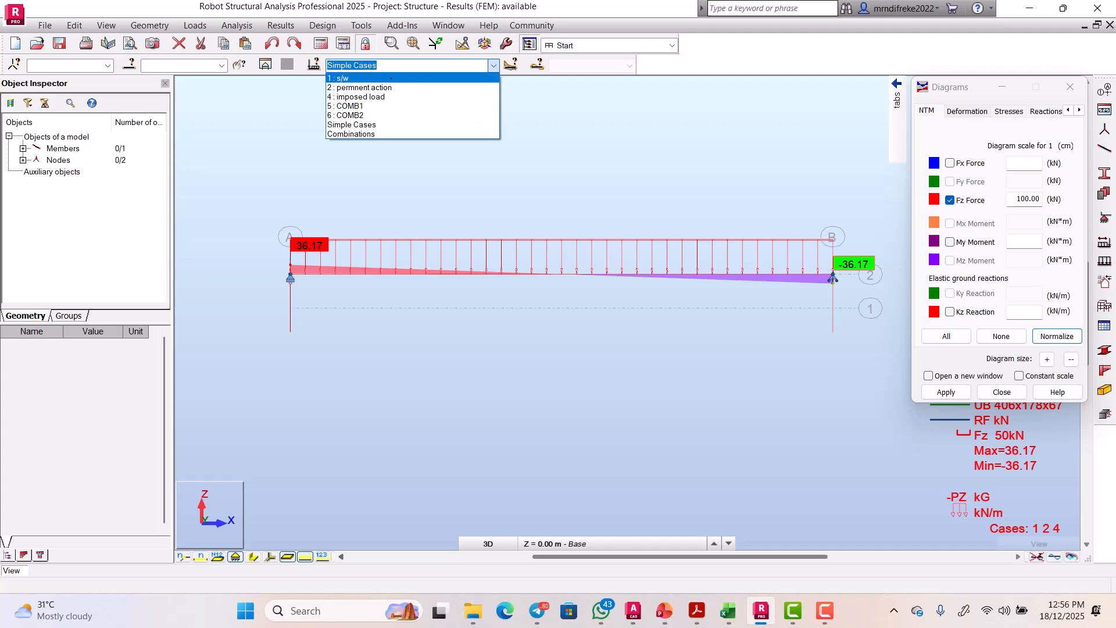
click(381, 78)
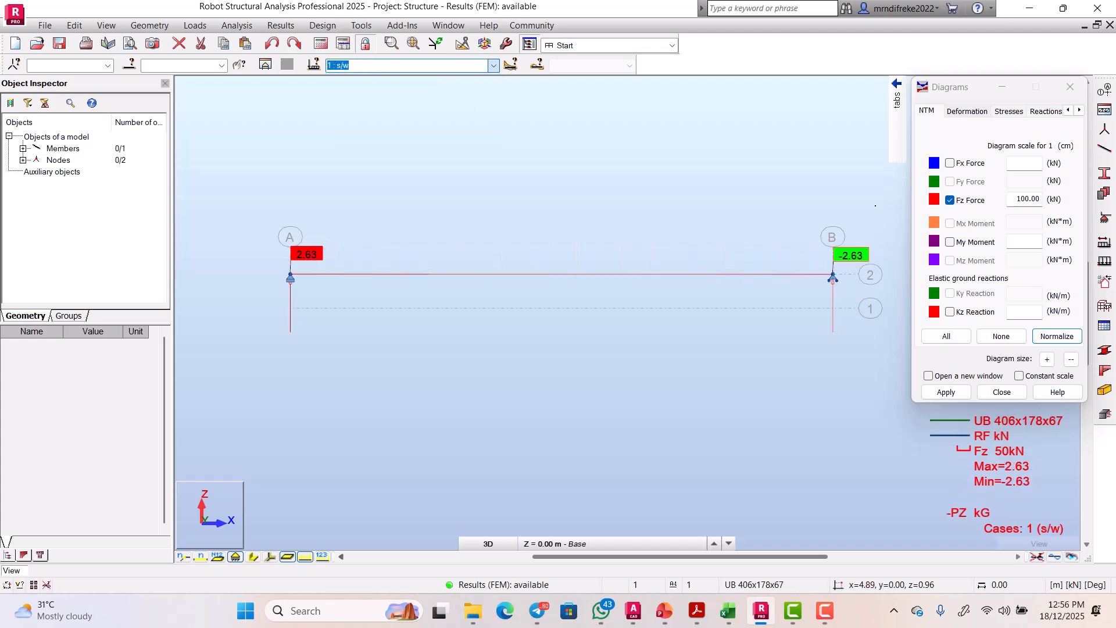
Step: Clear the shear diagram from the beam and close the Diagrams dialog
click(950, 200)
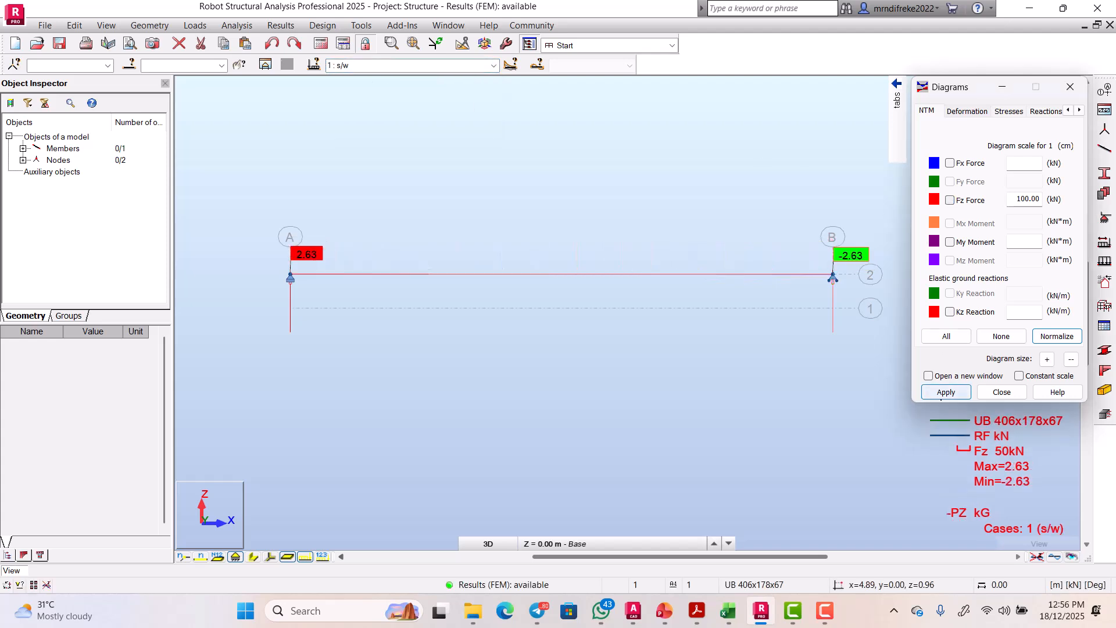
click(946, 392)
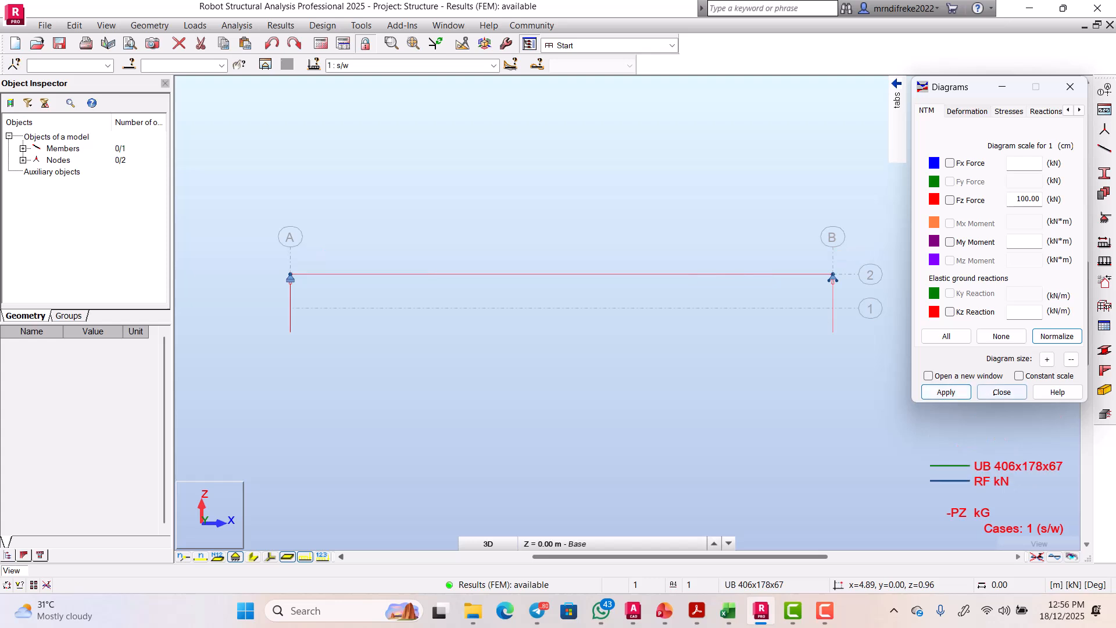
click(1002, 392)
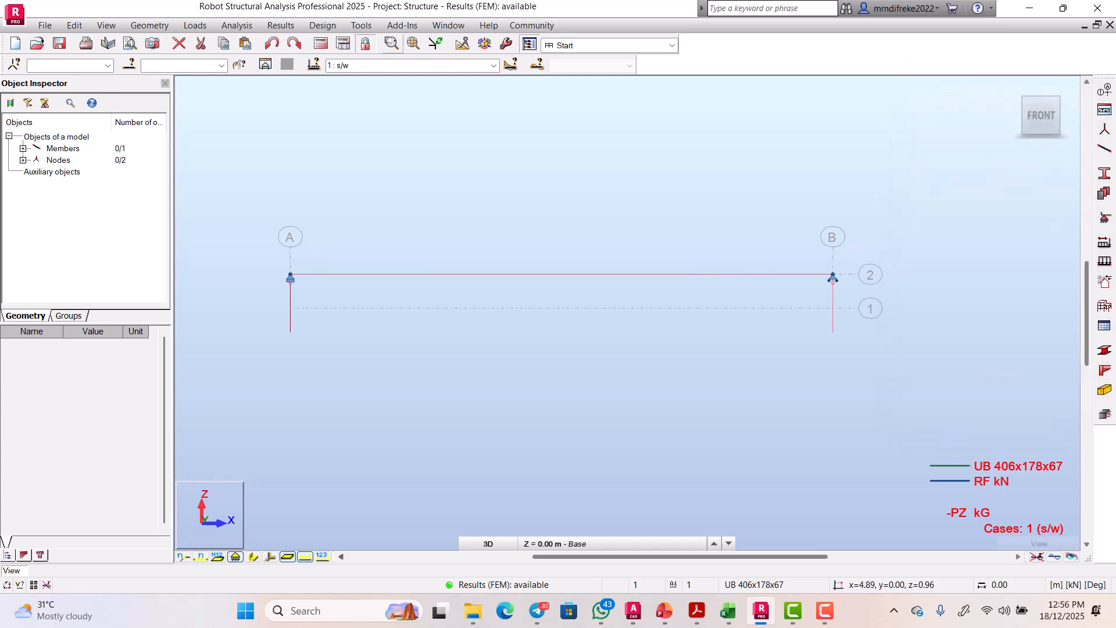
Step: In the Steel Members Design code parameters, pick Beam and start a new BS-EN 1993-1:2005 member type
click(322, 25)
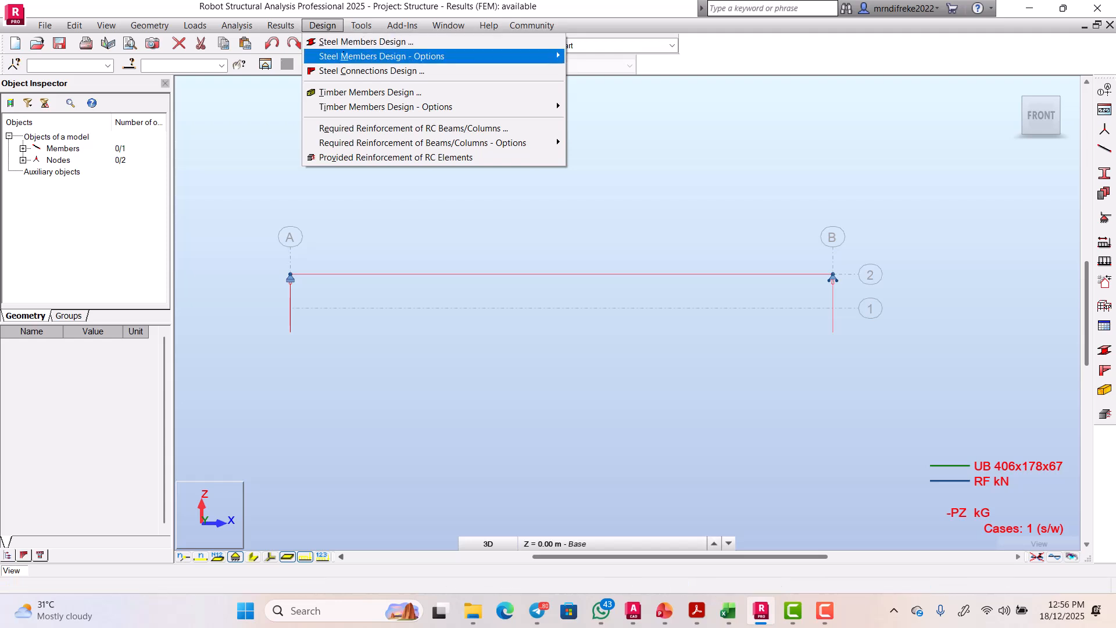
mouse_move(381, 55)
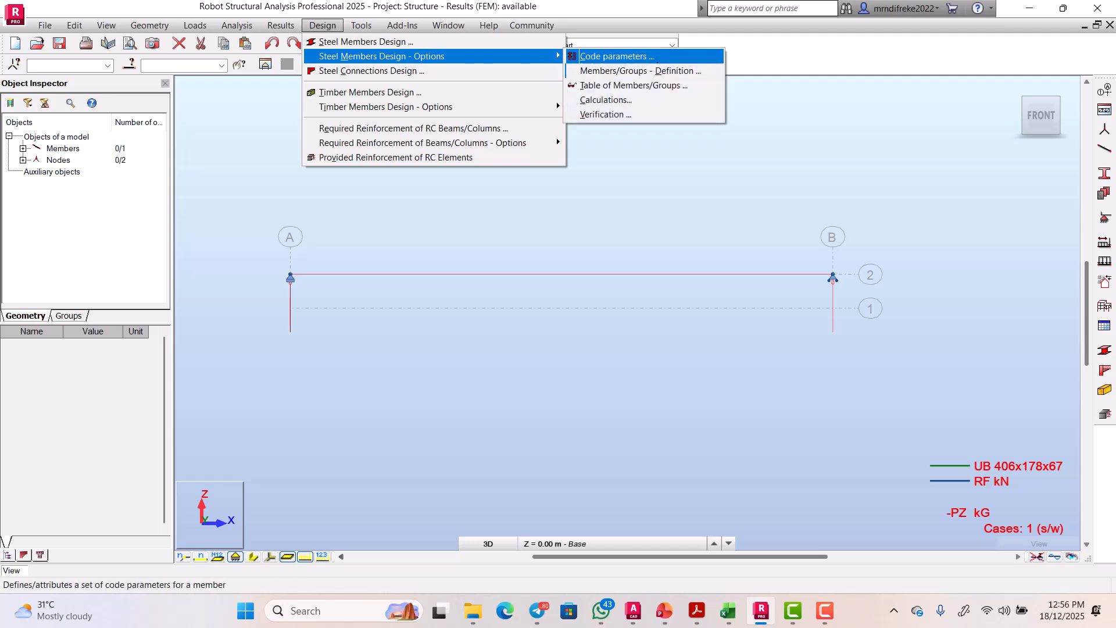
click(613, 56)
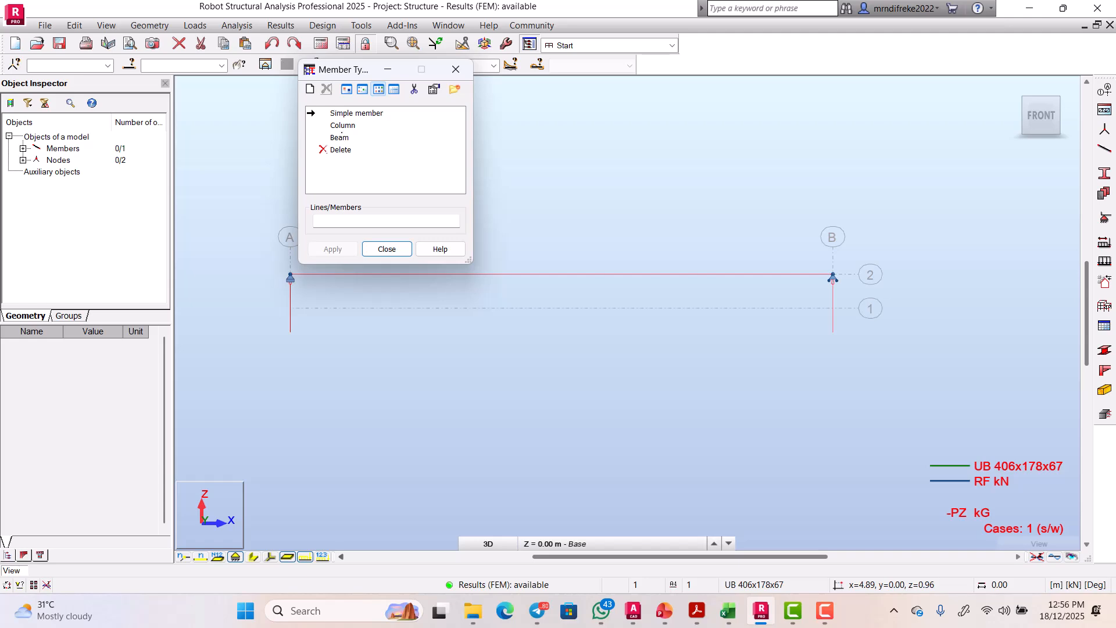
click(340, 138)
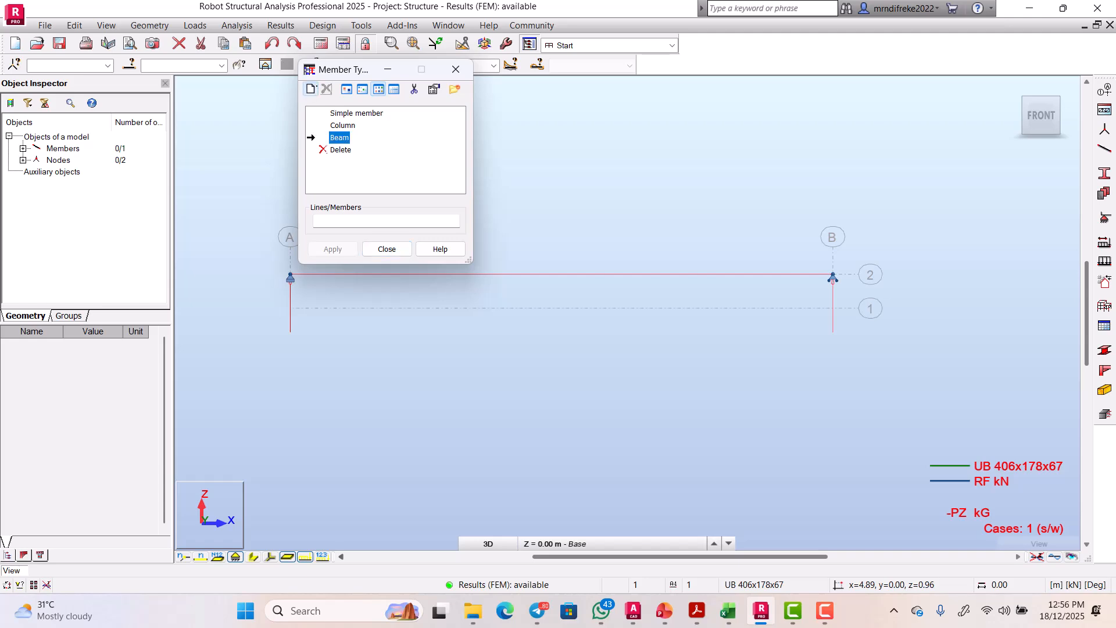
click(310, 89)
click(312, 90)
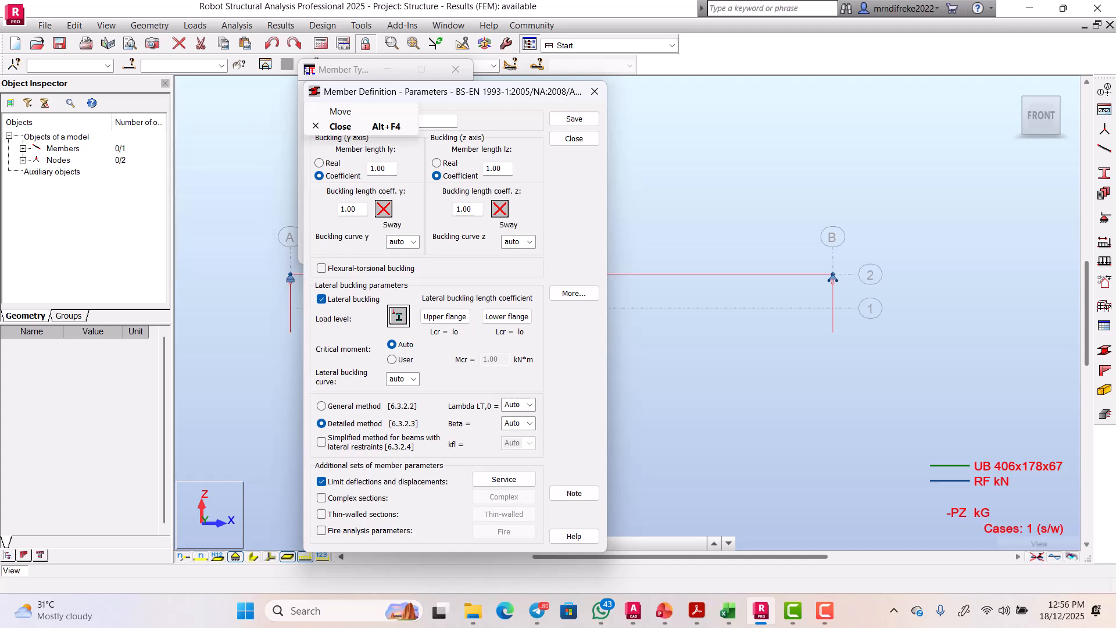
Step: Disable lateral buckling, accept the default Service deflection limits, and open the More... additional parameters
click(322, 300)
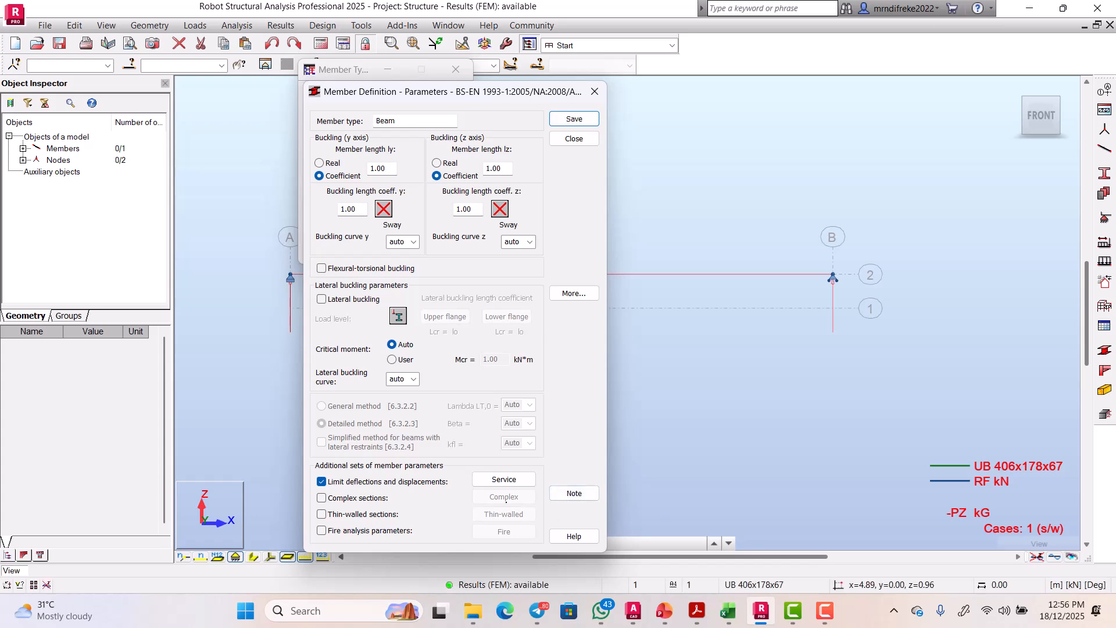
click(504, 479)
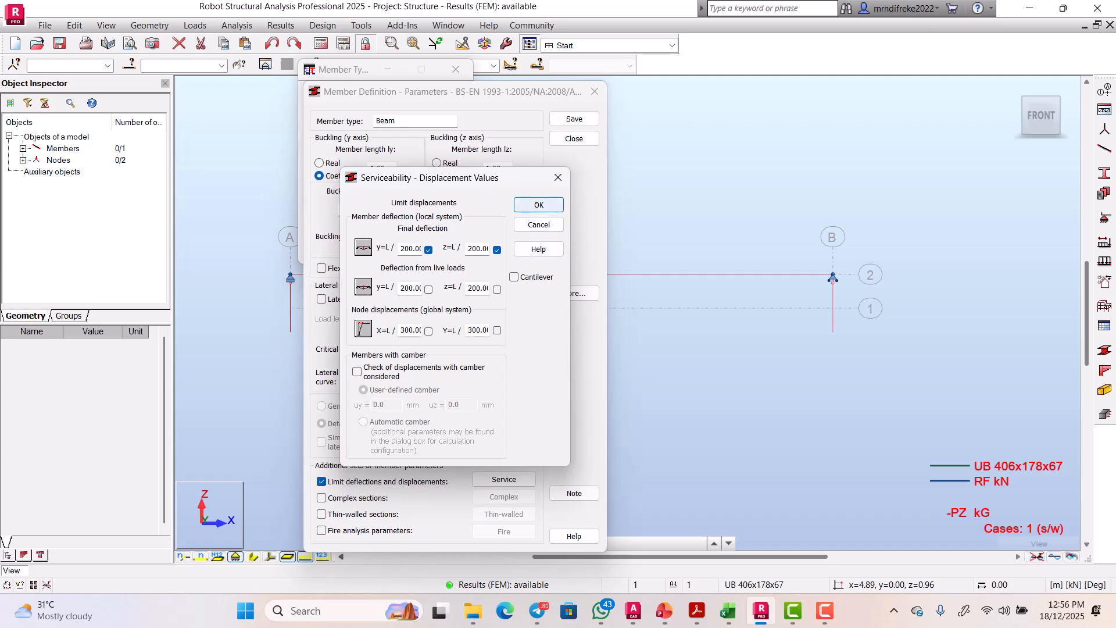
click(538, 204)
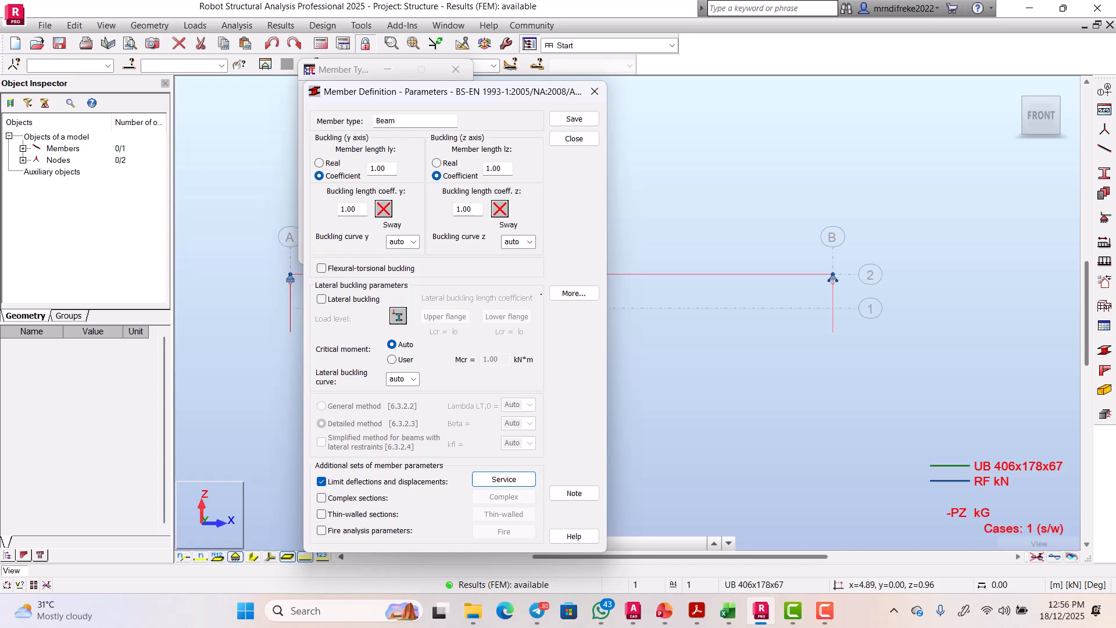
click(563, 292)
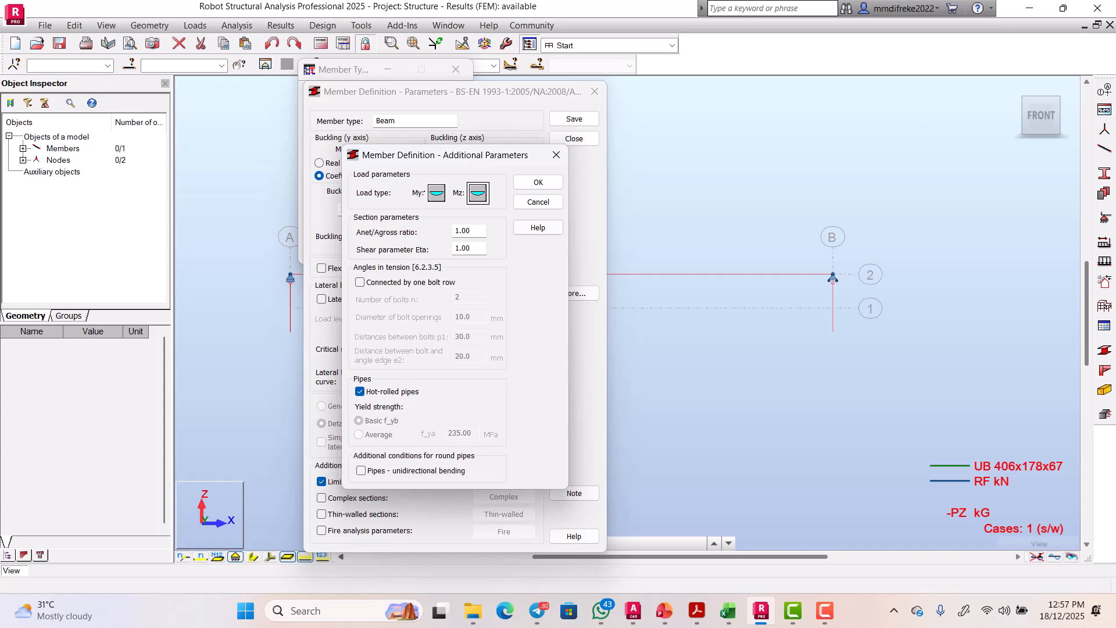
Step: Keep the additional parameters, rename the member type to 'steel beam 1', save it and confirm
click(538, 182)
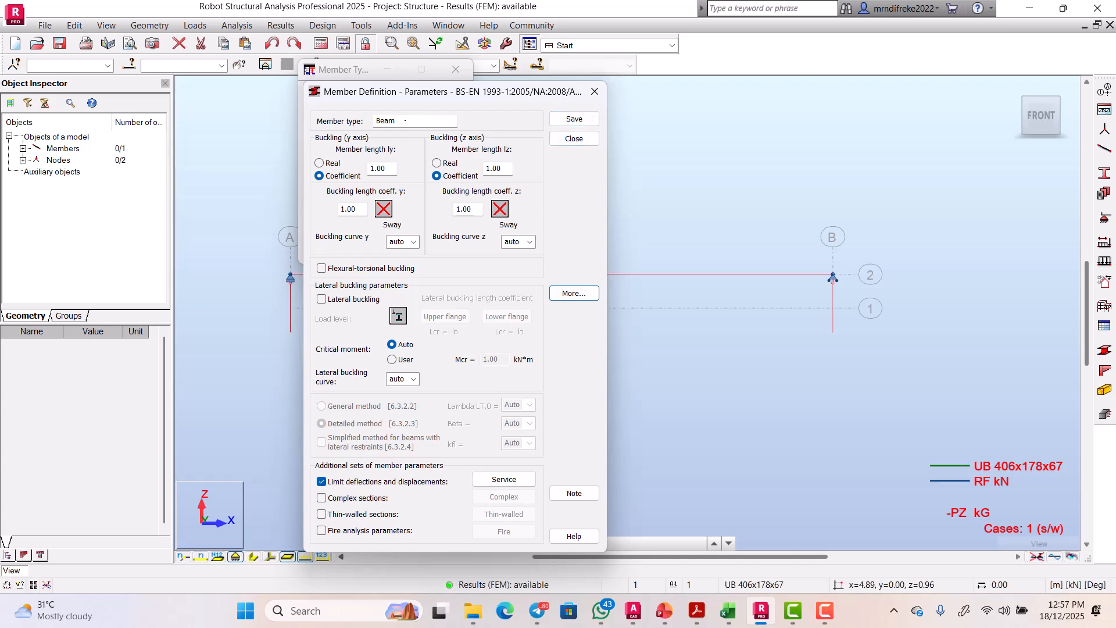
click(405, 121)
key(BackSpace)
key(BackSpace)
key(BackSpace)
key(BackSpace)
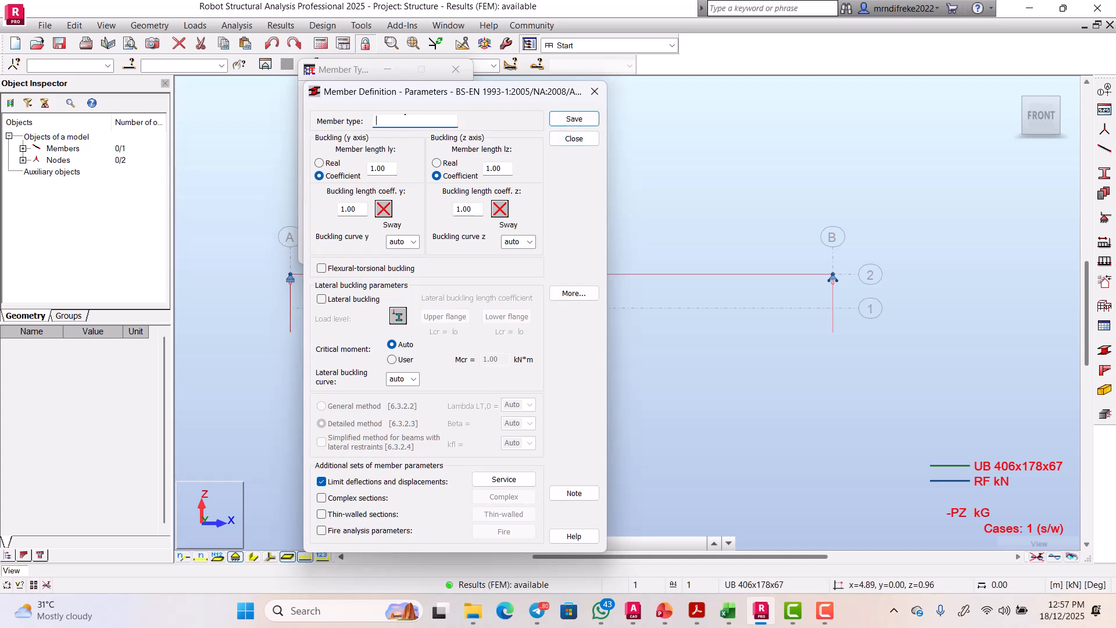
text(steel beam 1)
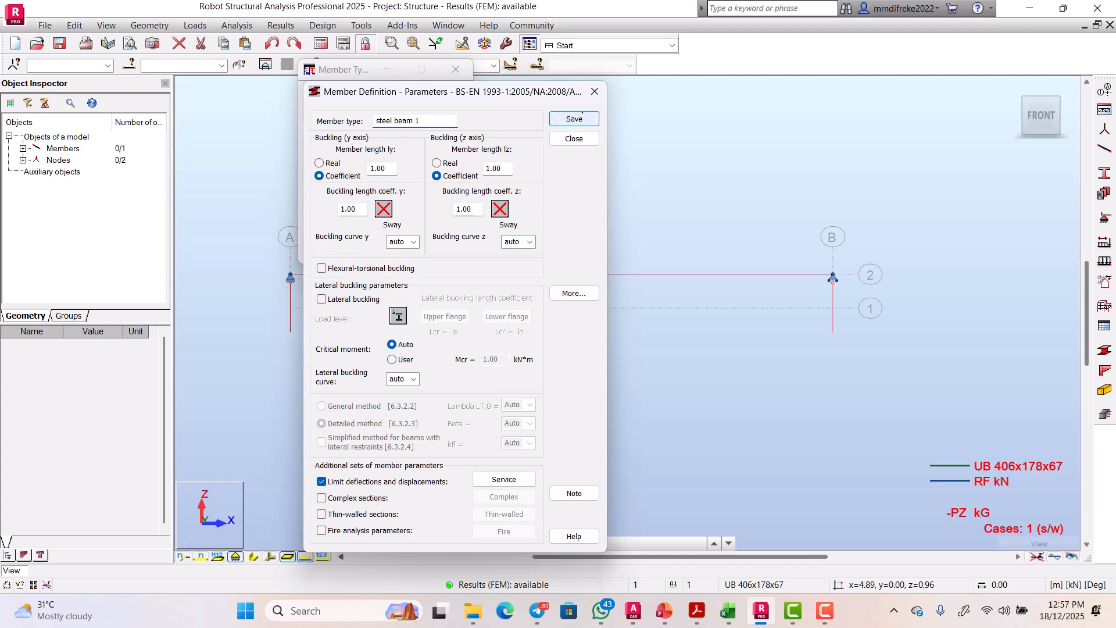
click(583, 118)
click(574, 118)
click(481, 363)
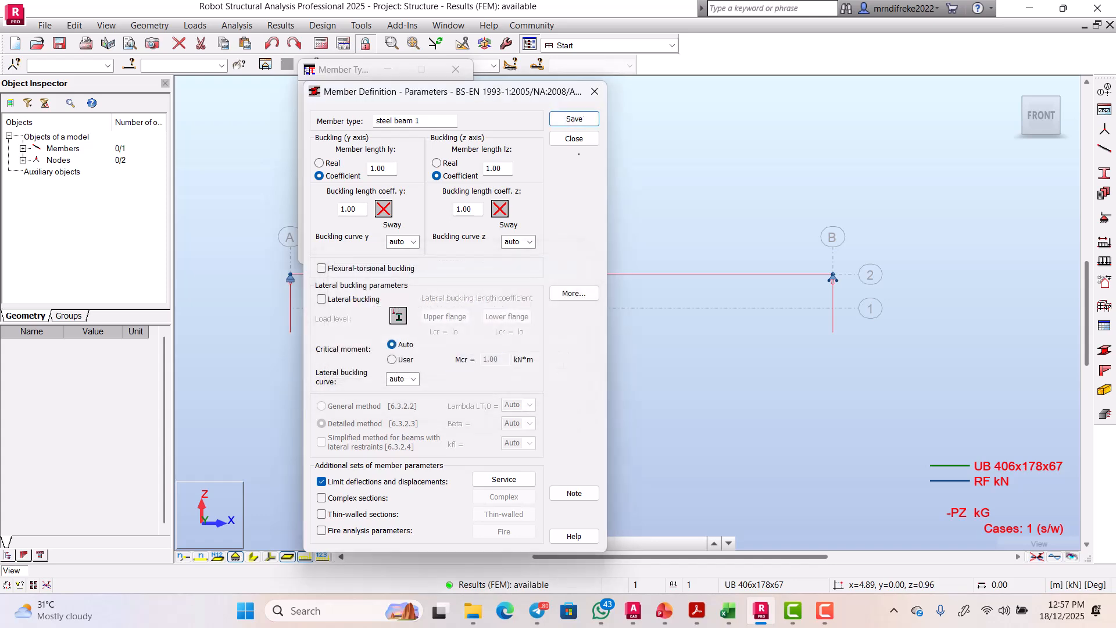
click(576, 140)
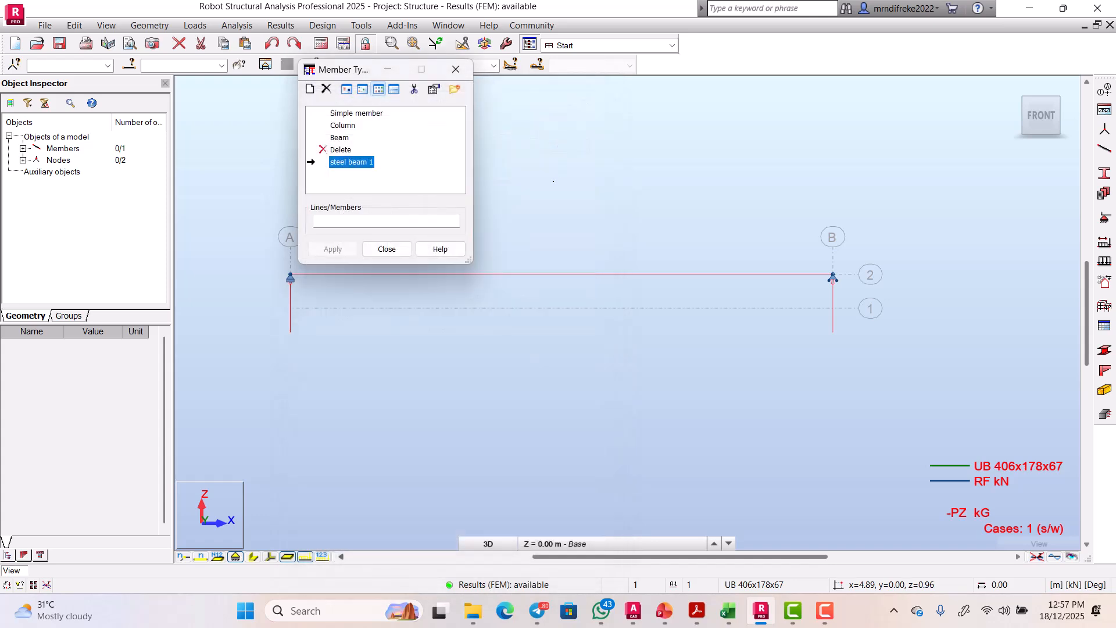
Step: Move the Member Type window clear of the beam and apply a type to member 1
drag(334, 69, 626, 84)
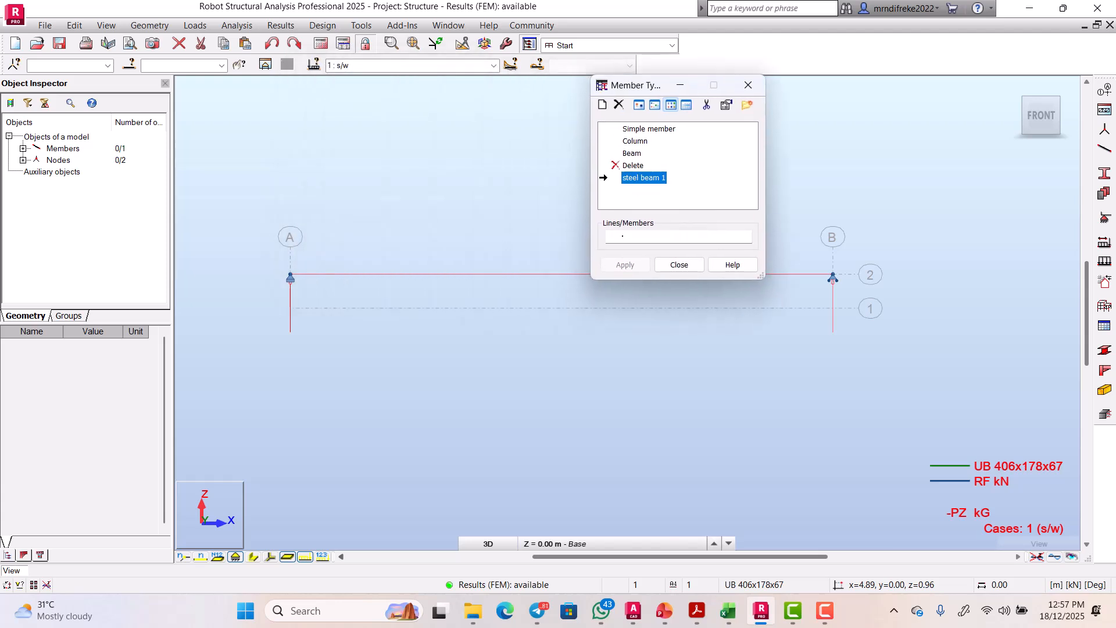
click(623, 236)
text(1)
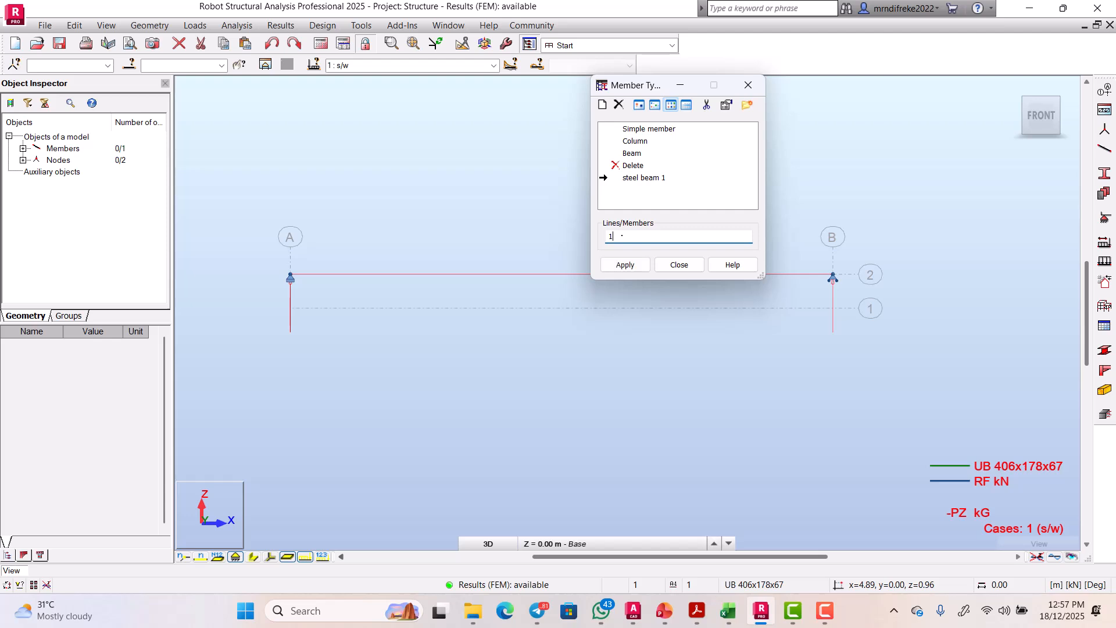
click(624, 262)
Step: Assign the 'steel beam 1' member type to member 1 and close the Member Type window
click(632, 176)
click(629, 239)
click(642, 179)
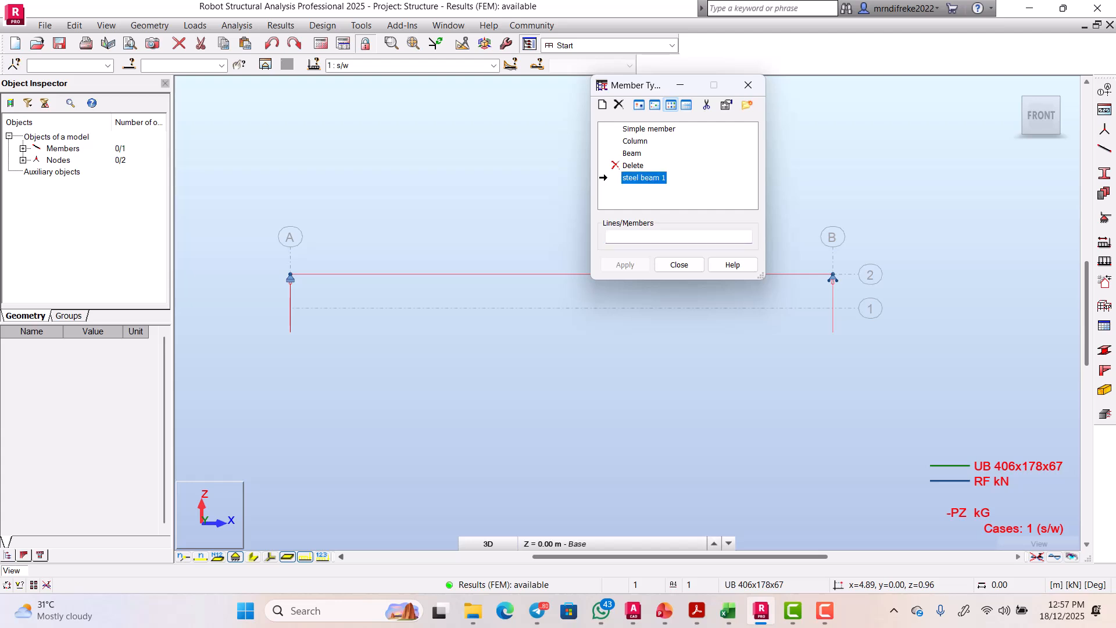
click(626, 236)
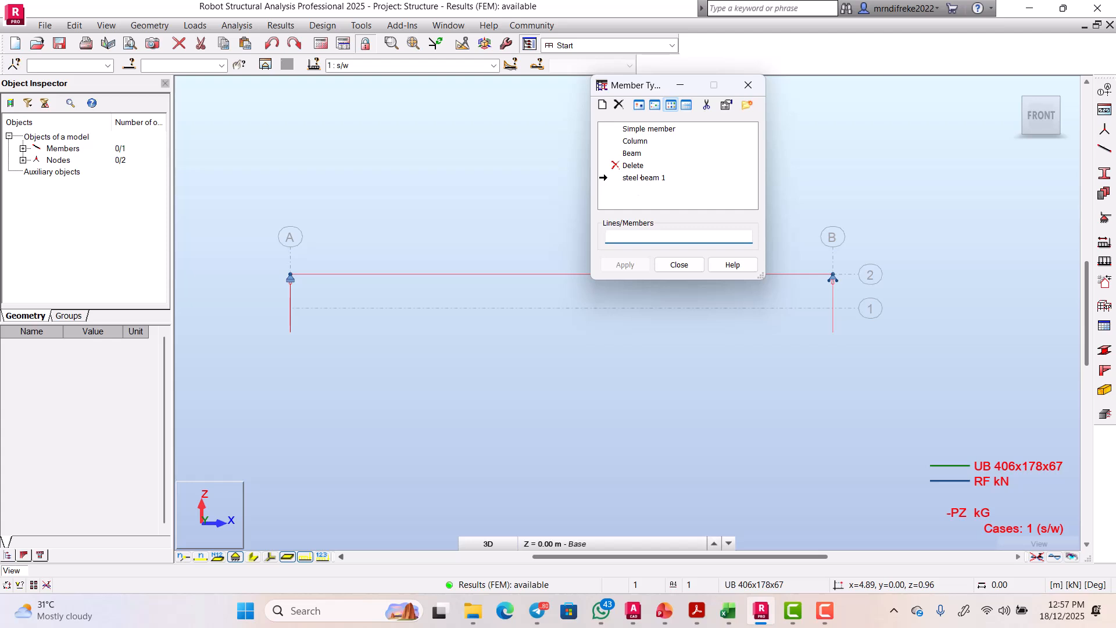
click(641, 178)
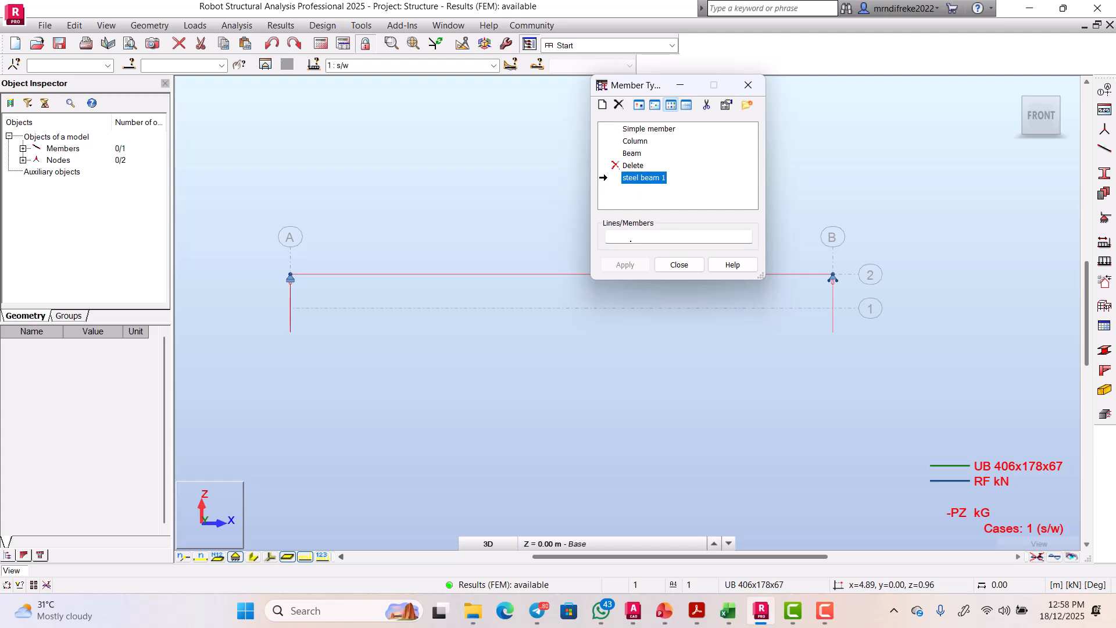
click(629, 237)
text(1)
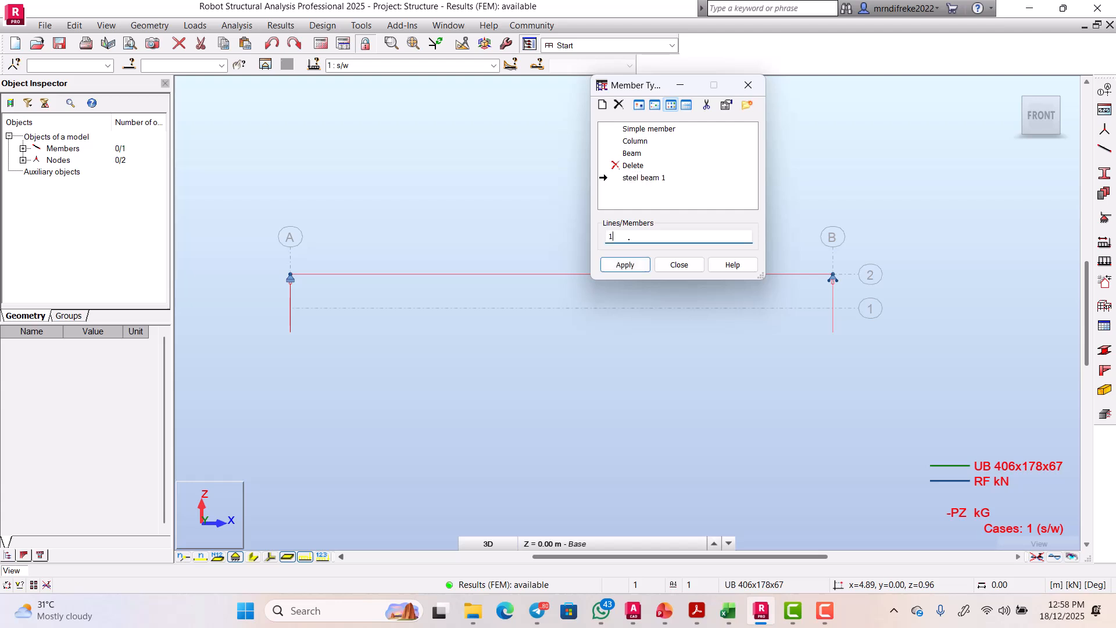
click(626, 265)
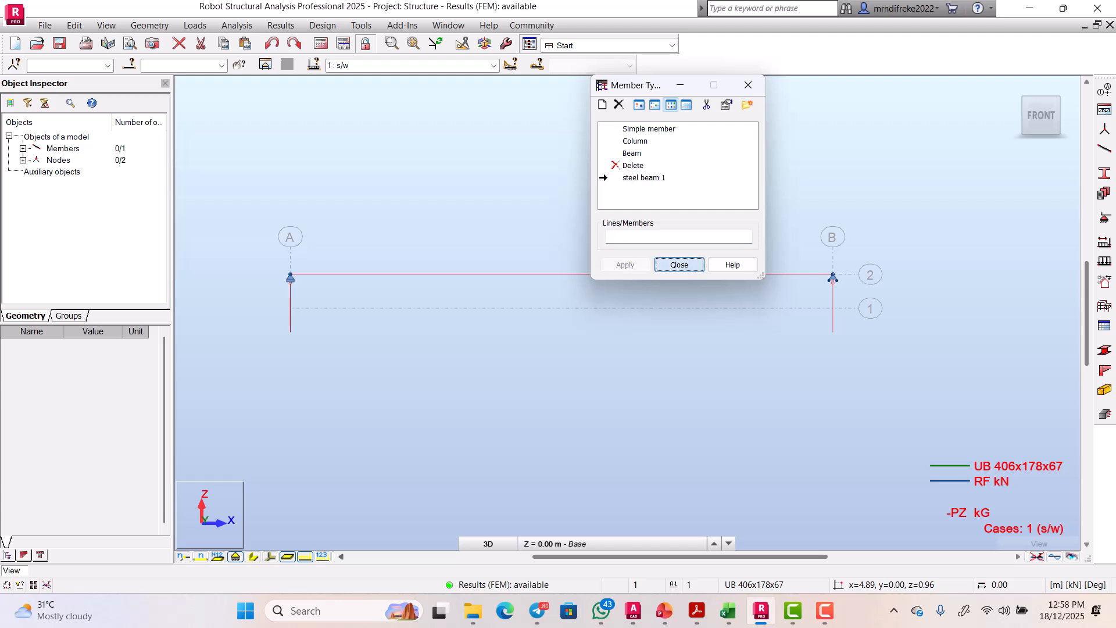
click(678, 265)
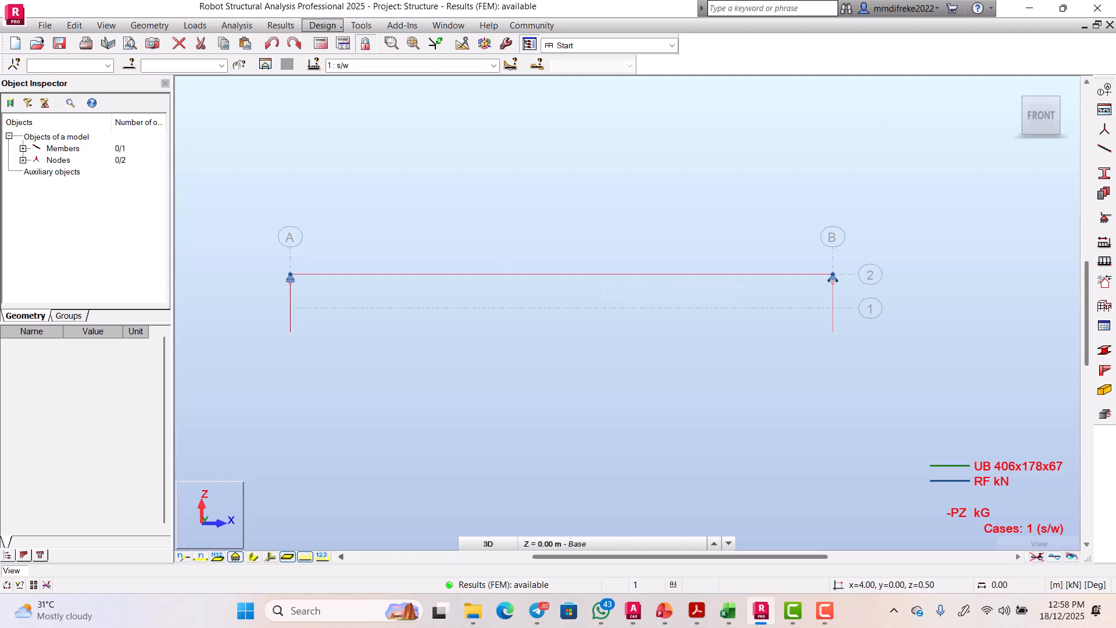
Step: Reopen Member Type via Design > Steel Members Design - Options > Code parameters and select steel beam 1
click(322, 25)
mouse_move(361, 26)
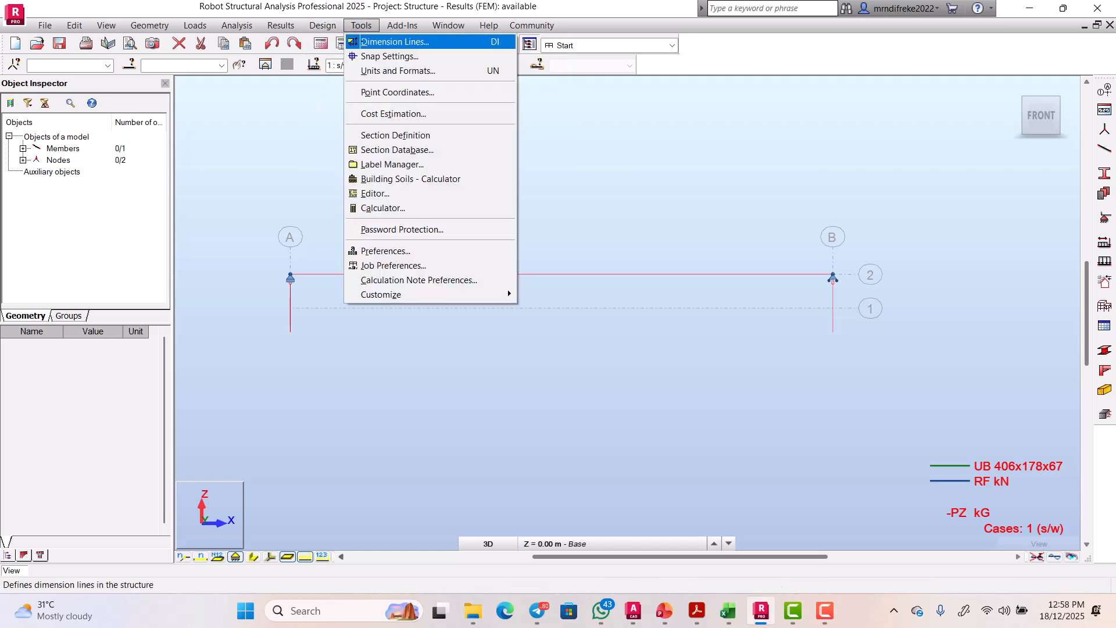
key(Left)
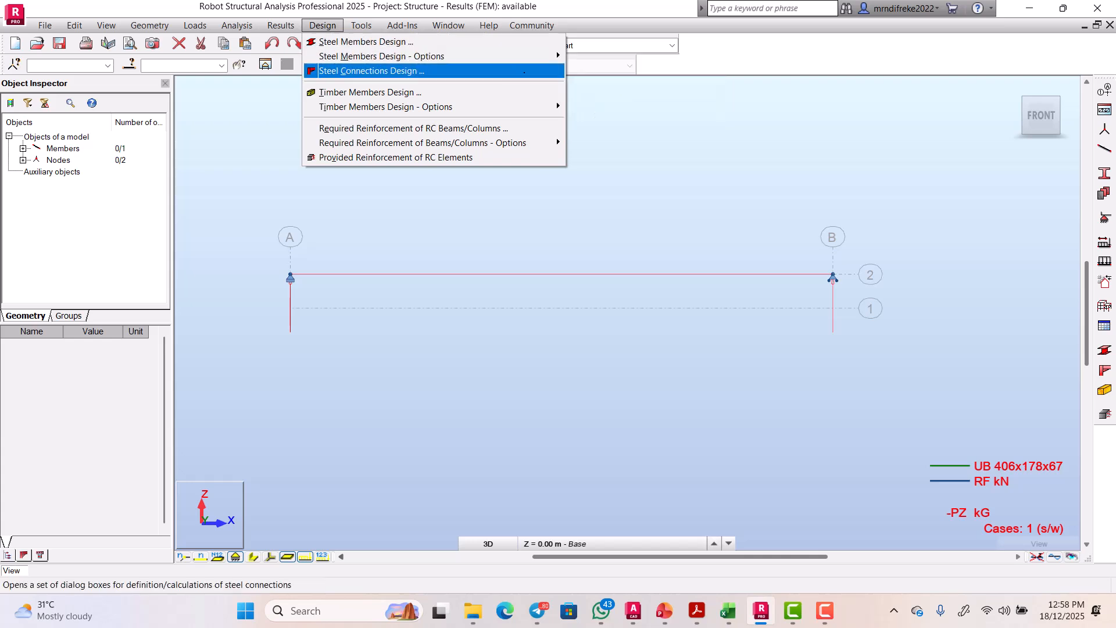
click(600, 57)
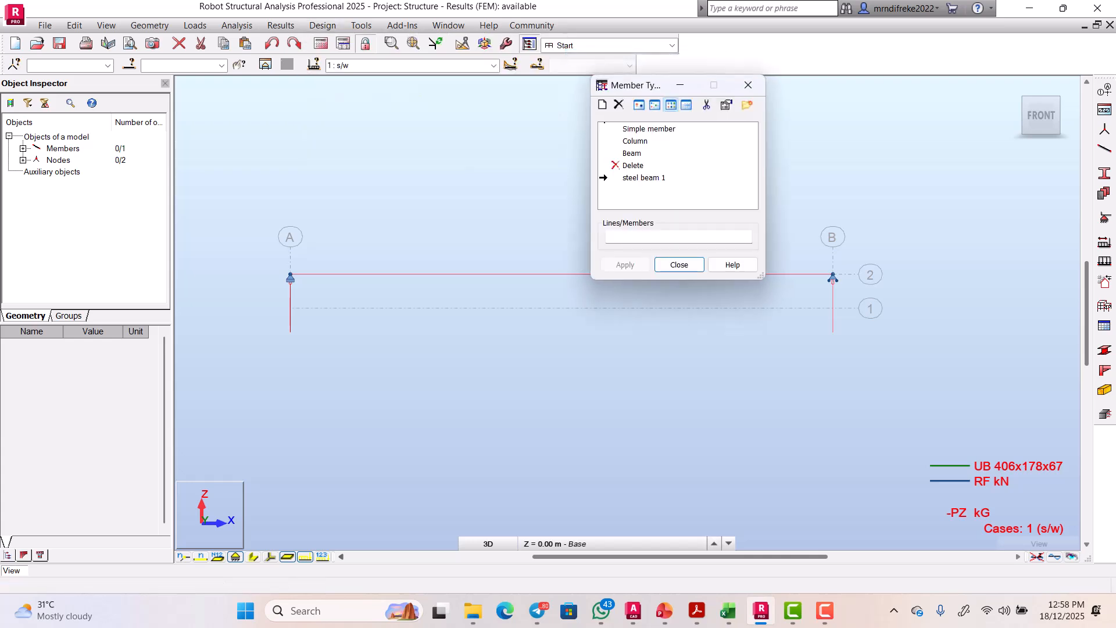
click(638, 176)
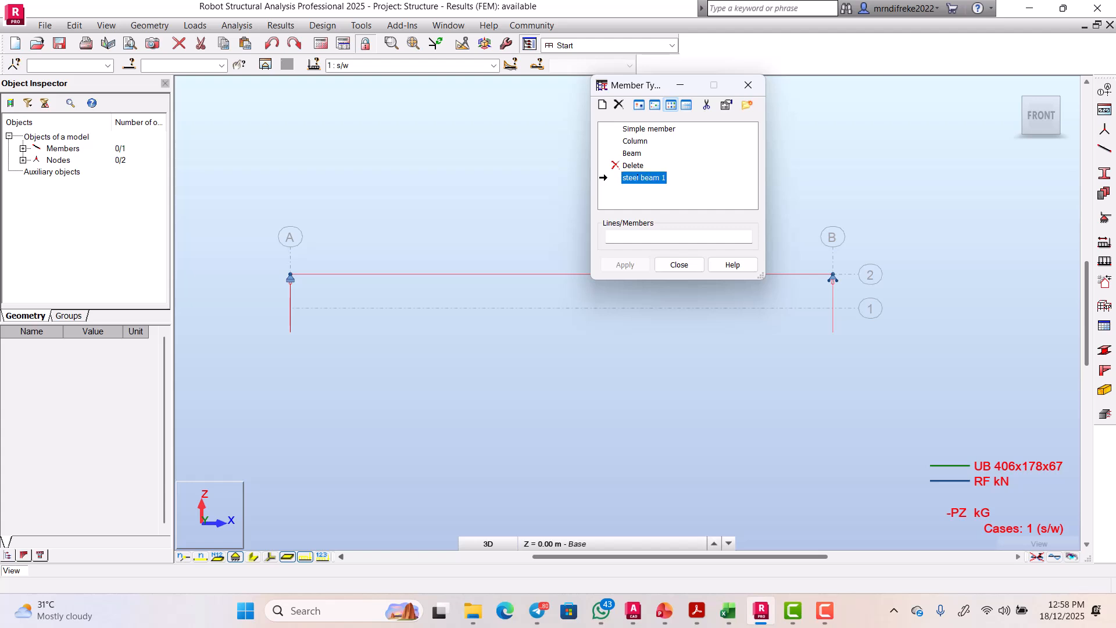
click(626, 238)
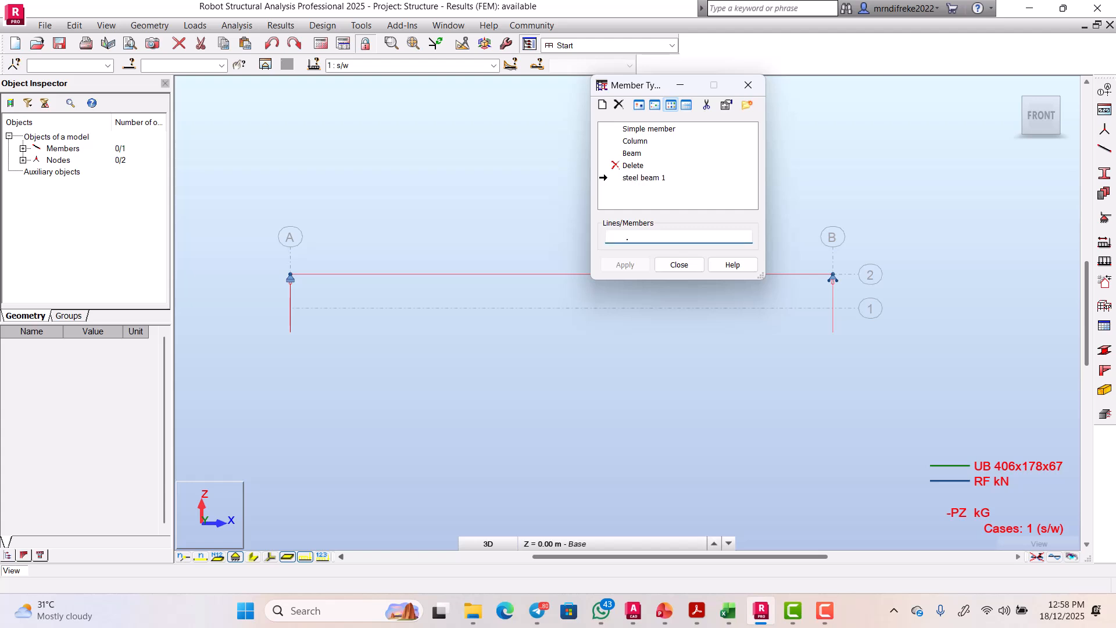
click(634, 178)
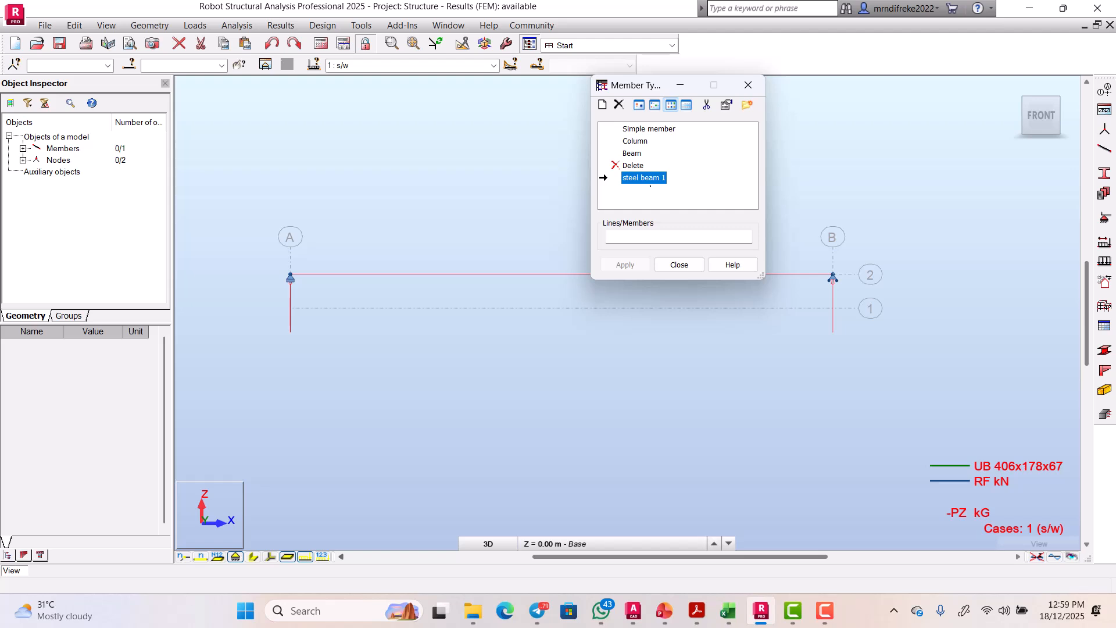
Step: Apply the 'steel beam 1' member type to member 2, close the window, then check the beam's section
click(631, 236)
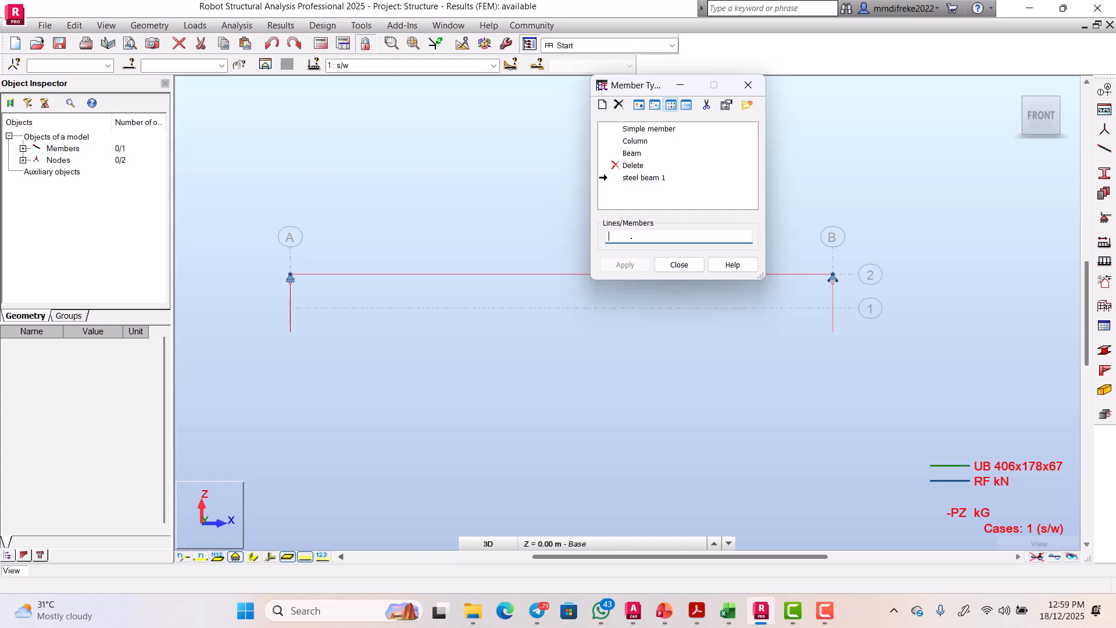
text(2)
click(630, 264)
click(679, 265)
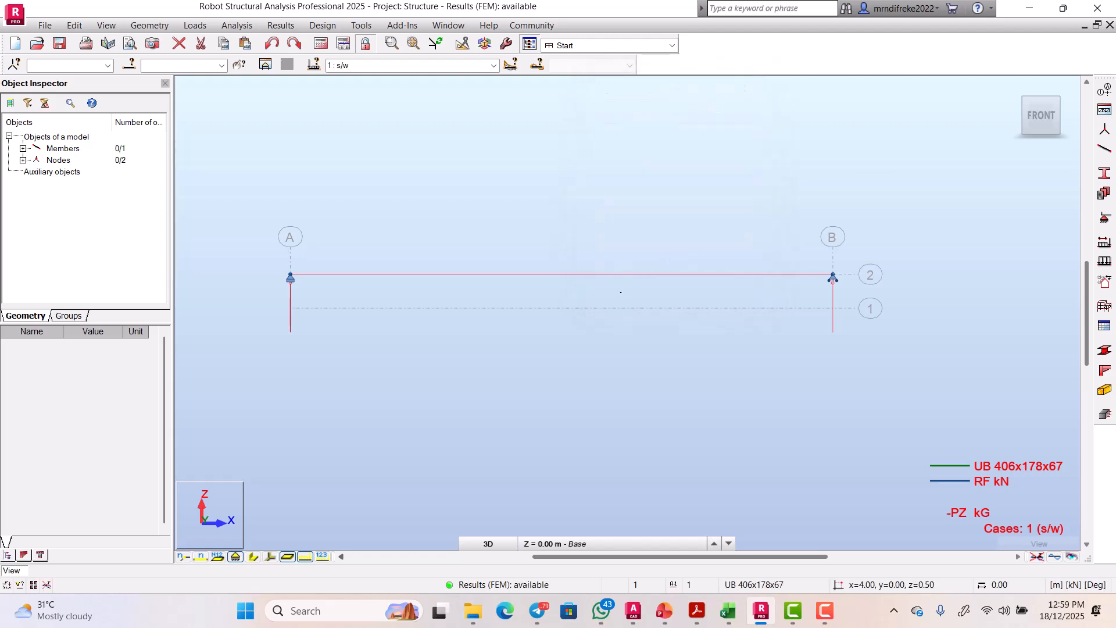
click(619, 275)
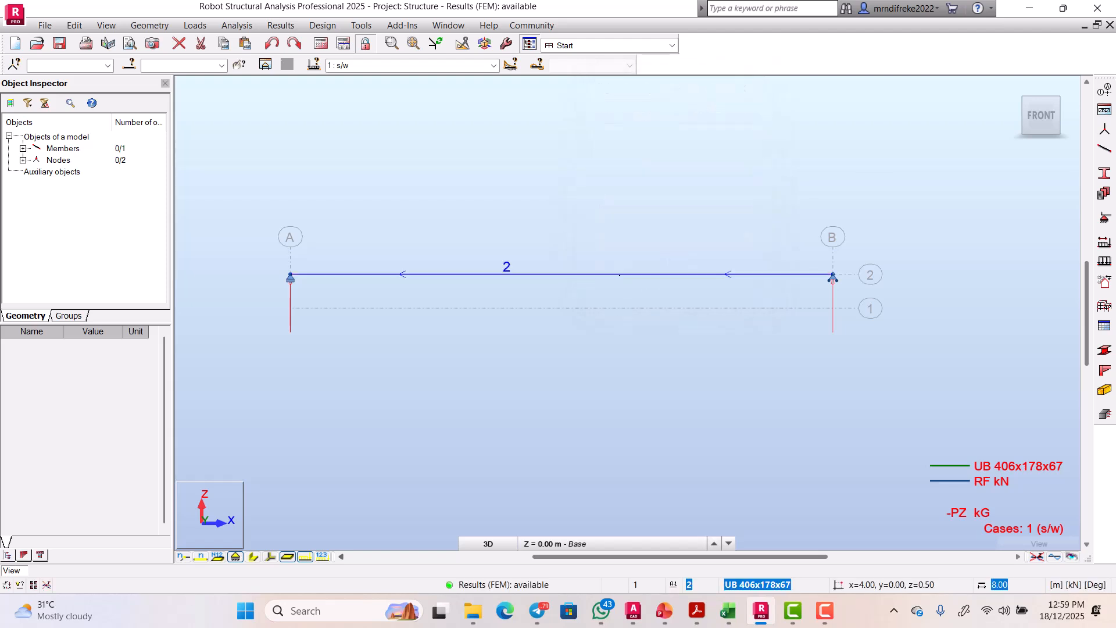
key(Escape)
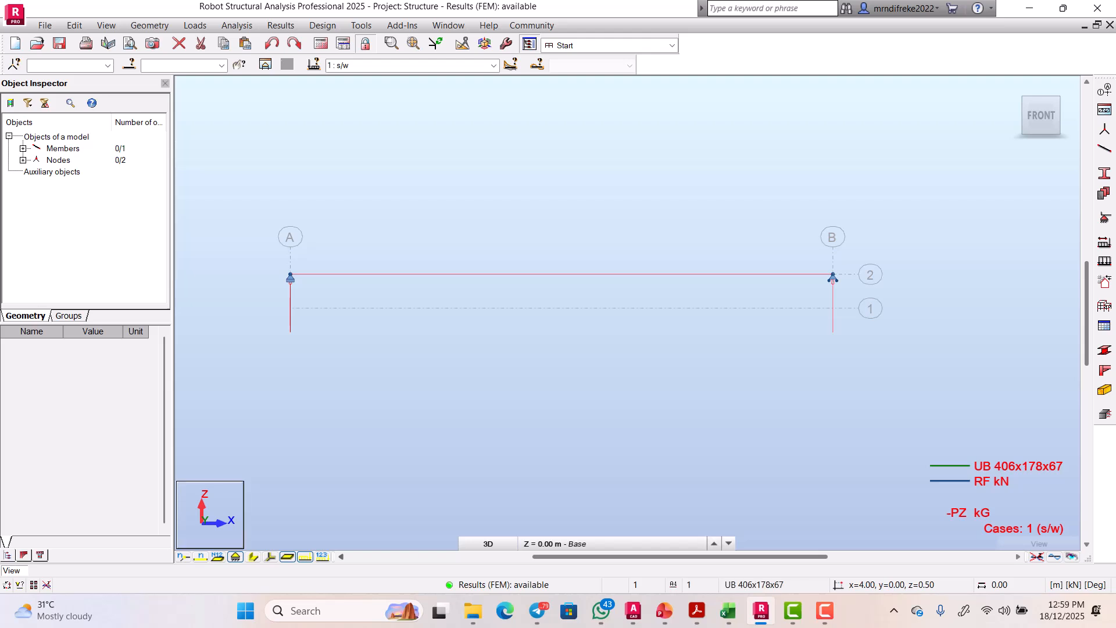
Step: Create a new design group for member 2 in Members/Groups definitions
click(322, 25)
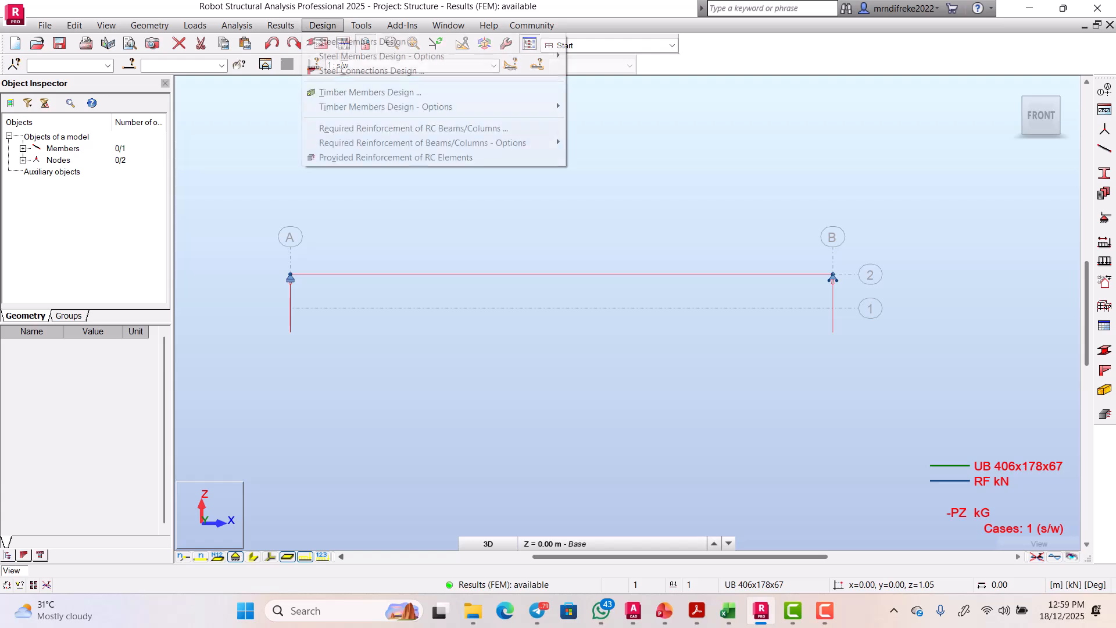
mouse_move(339, 56)
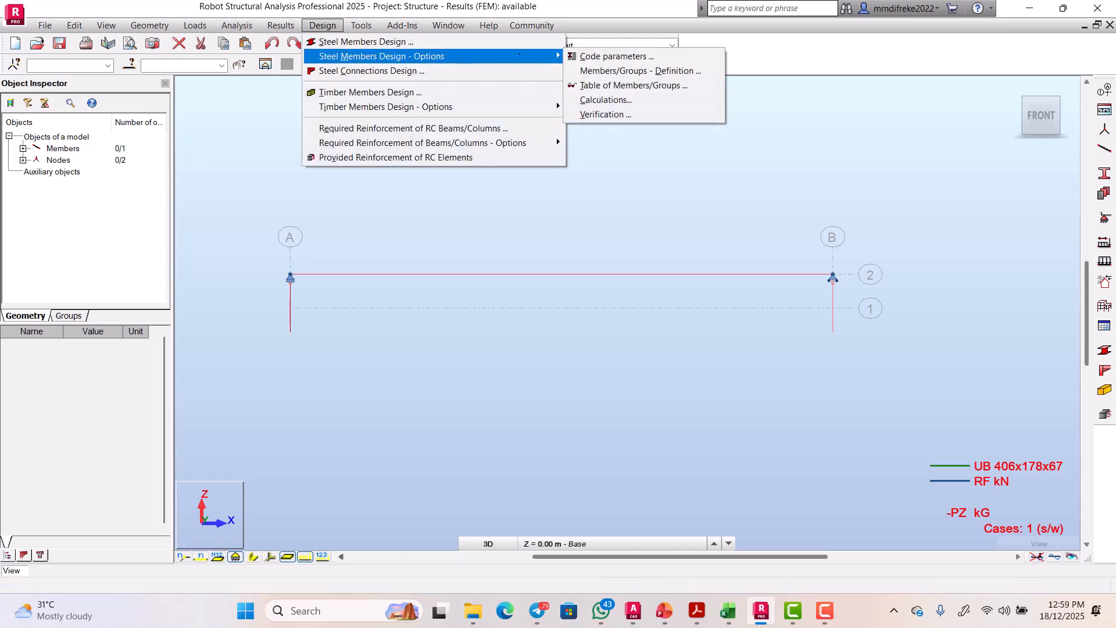
click(607, 71)
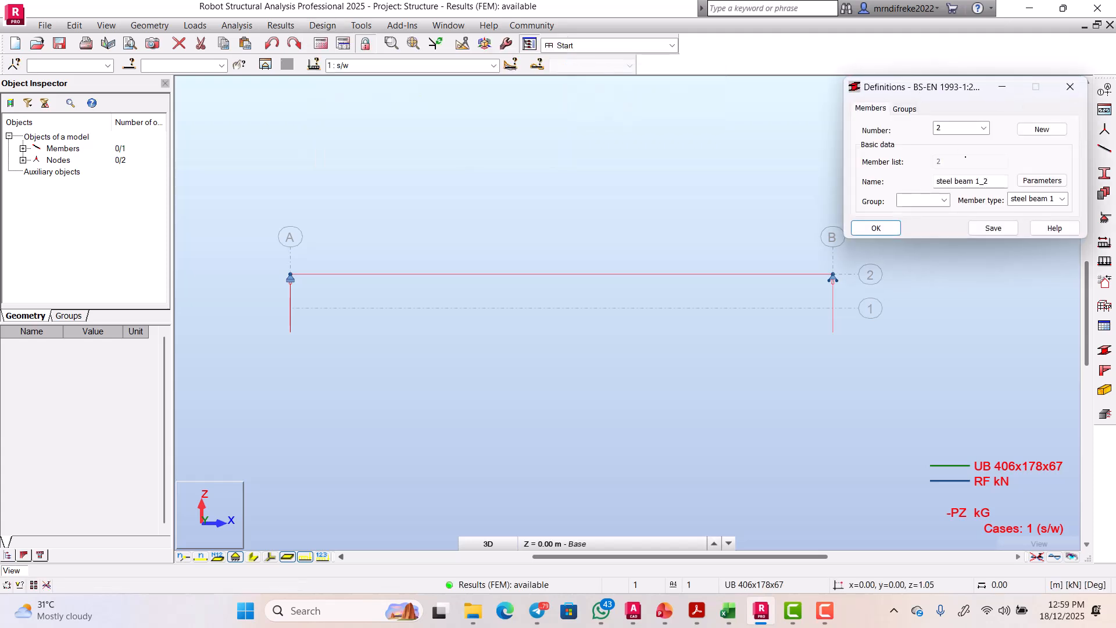
click(905, 108)
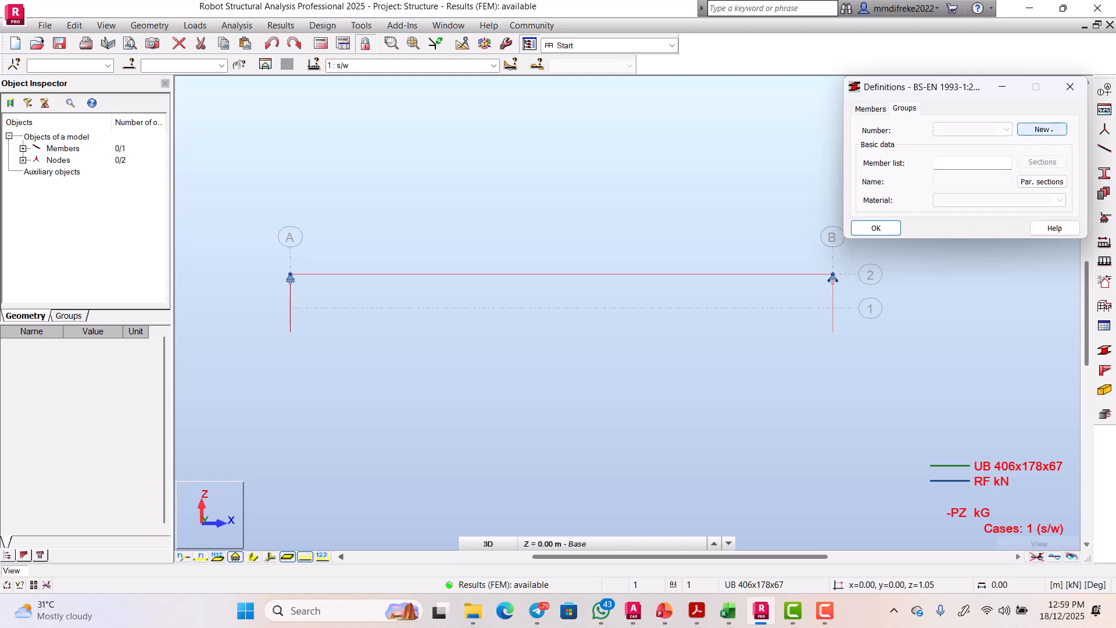
click(1042, 129)
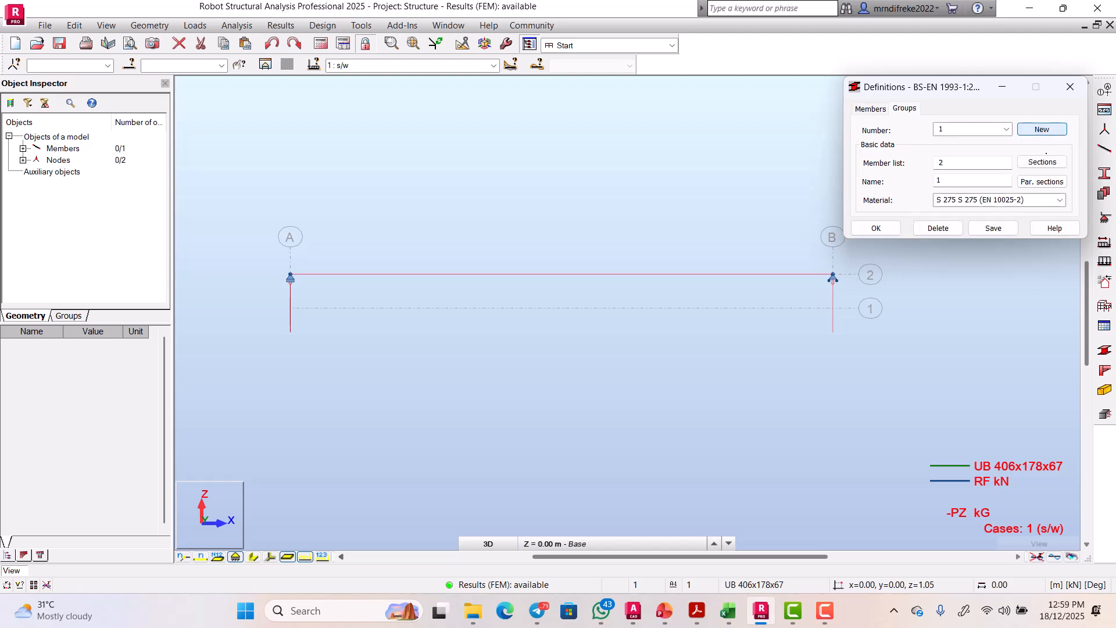
Step: Set all UB sections from the UK sections database as the group's candidates and save the group
click(1042, 162)
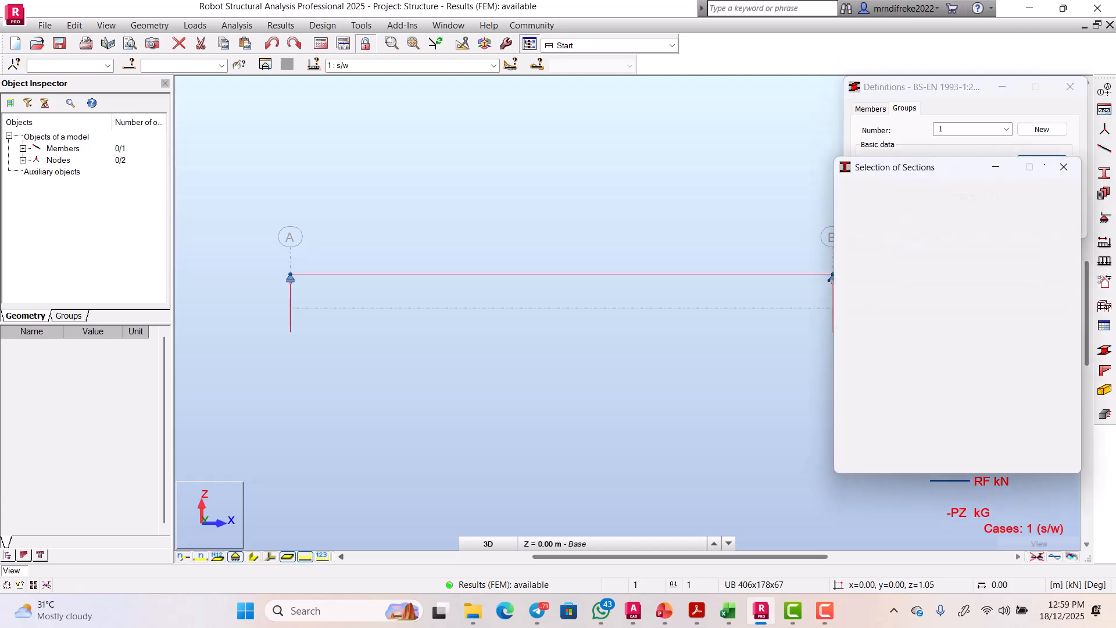
drag(941, 168, 615, 137)
click(533, 226)
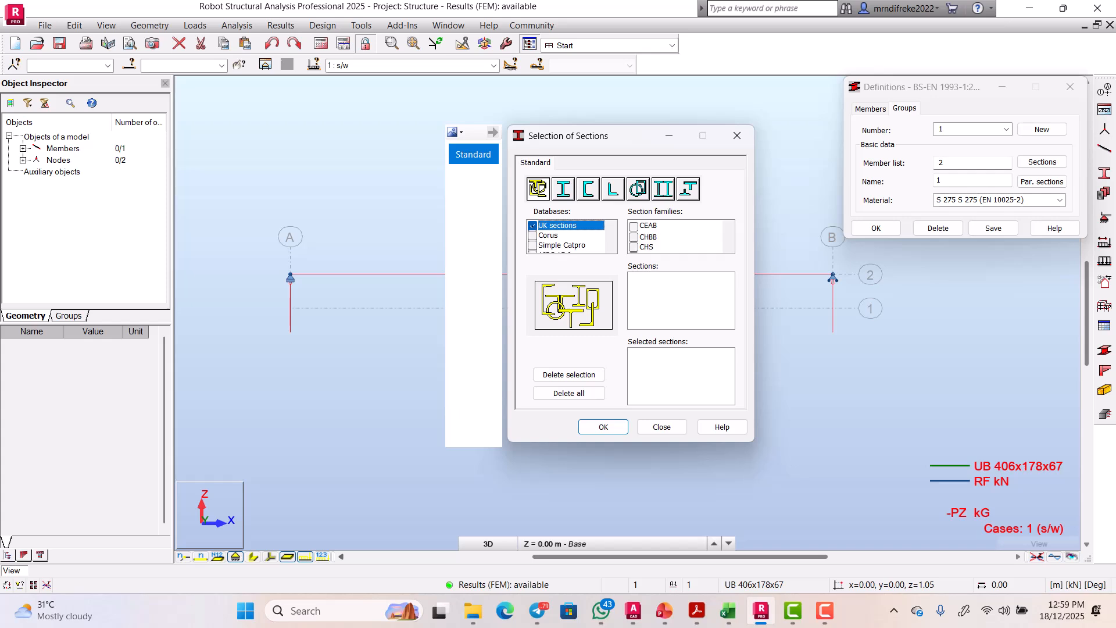
scroll(677, 236, down, 2)
scroll(678, 236, down, 1)
scroll(678, 236, down, 3)
click(634, 245)
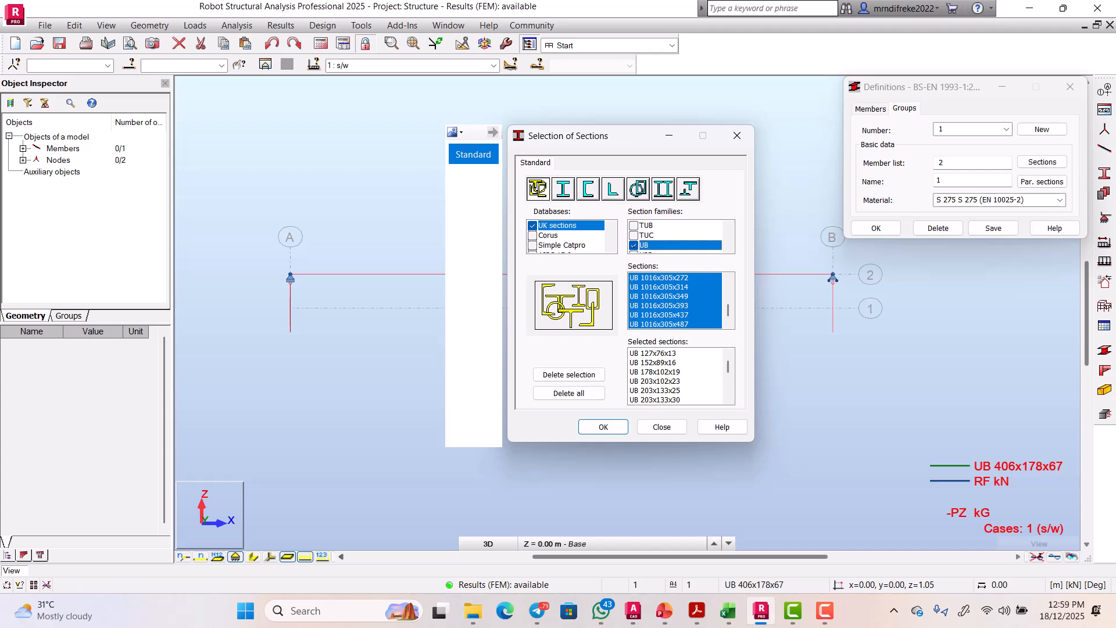
click(603, 427)
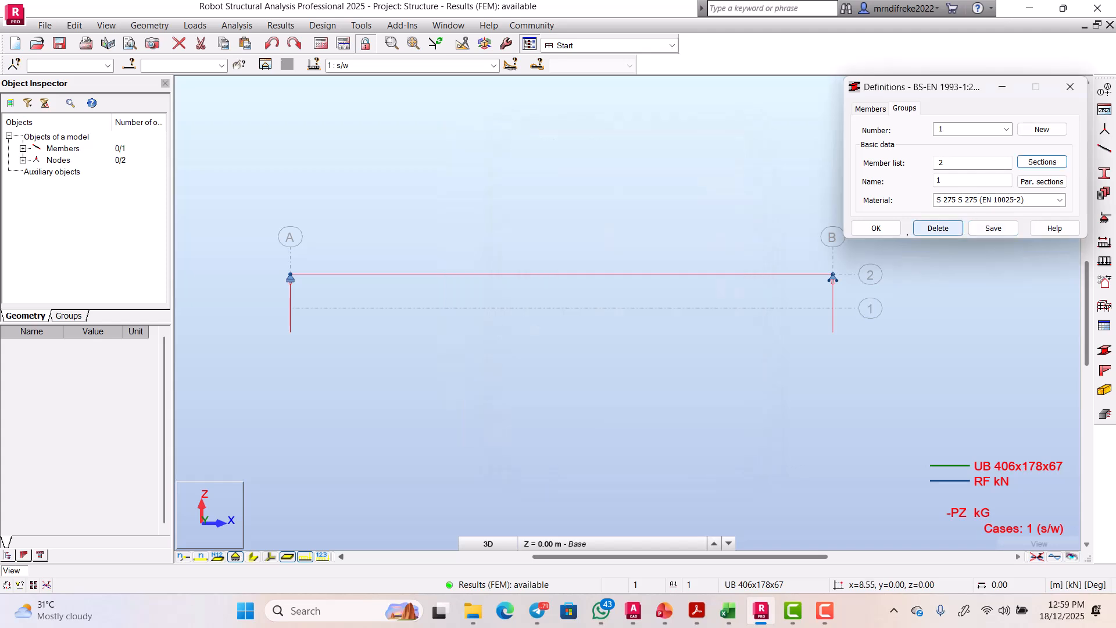
click(885, 230)
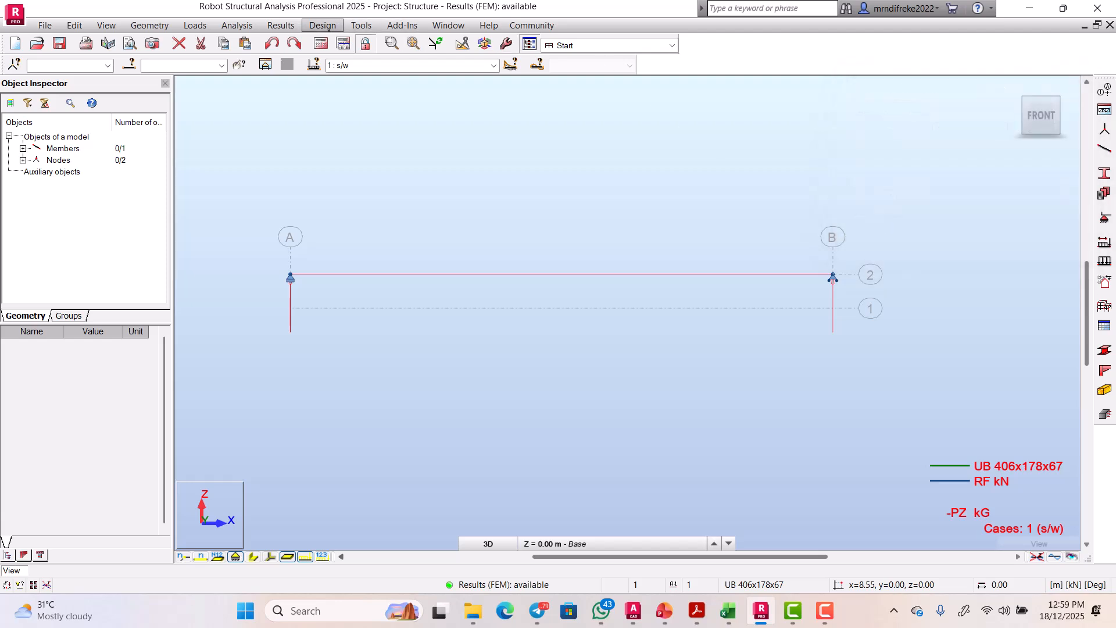
Step: Run Eurocode 3 member verification of member 2 for ULS and SLS
click(329, 26)
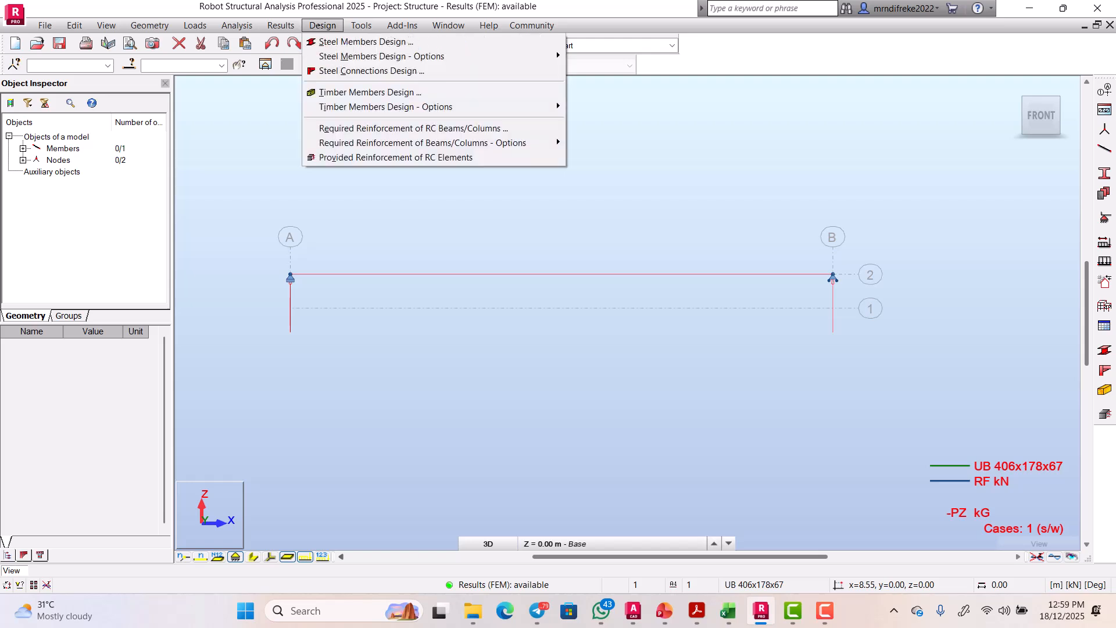
mouse_move(338, 26)
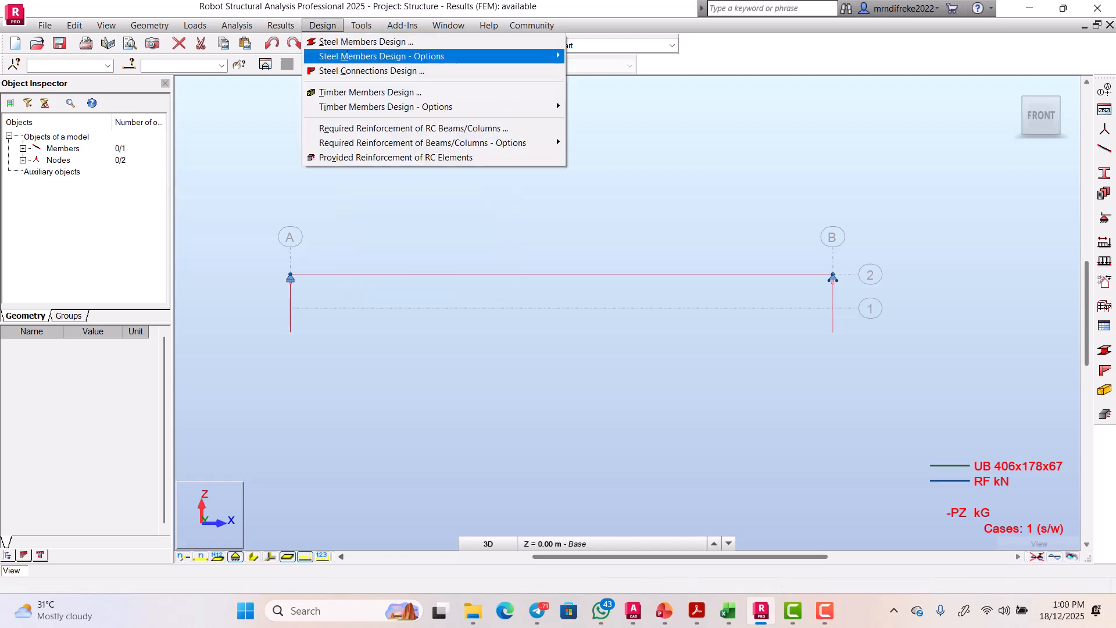
mouse_move(557, 55)
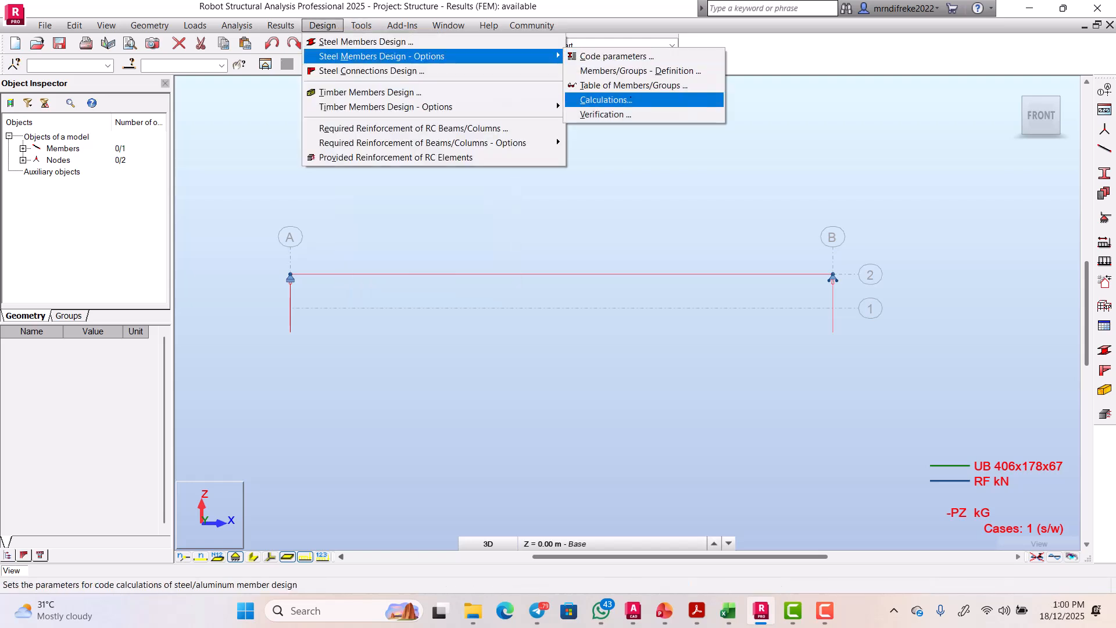
click(606, 100)
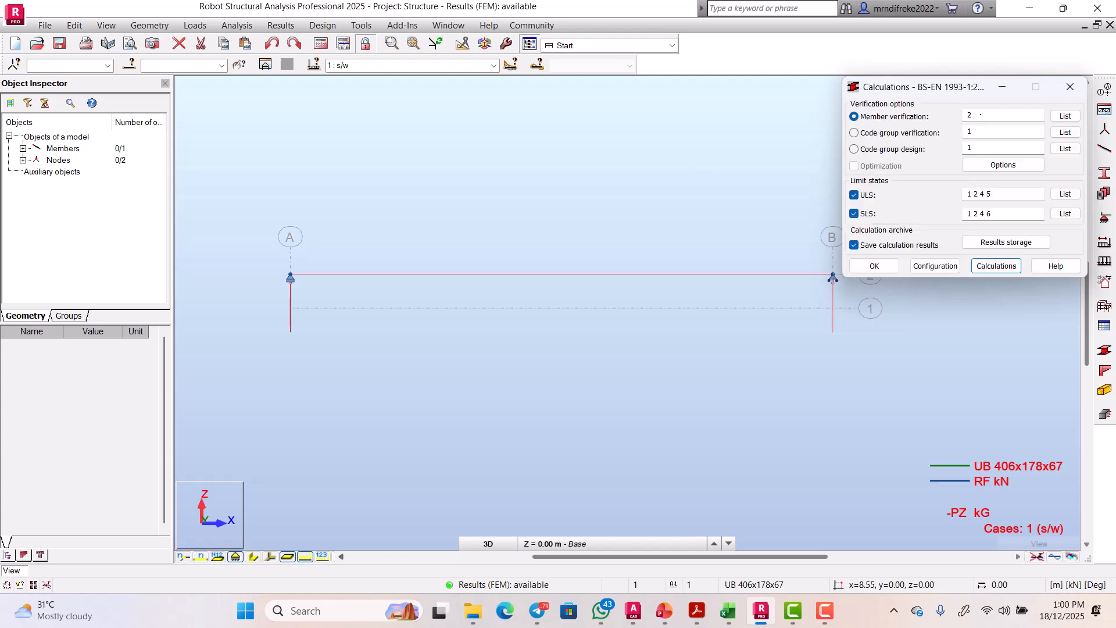
drag(942, 87, 957, 221)
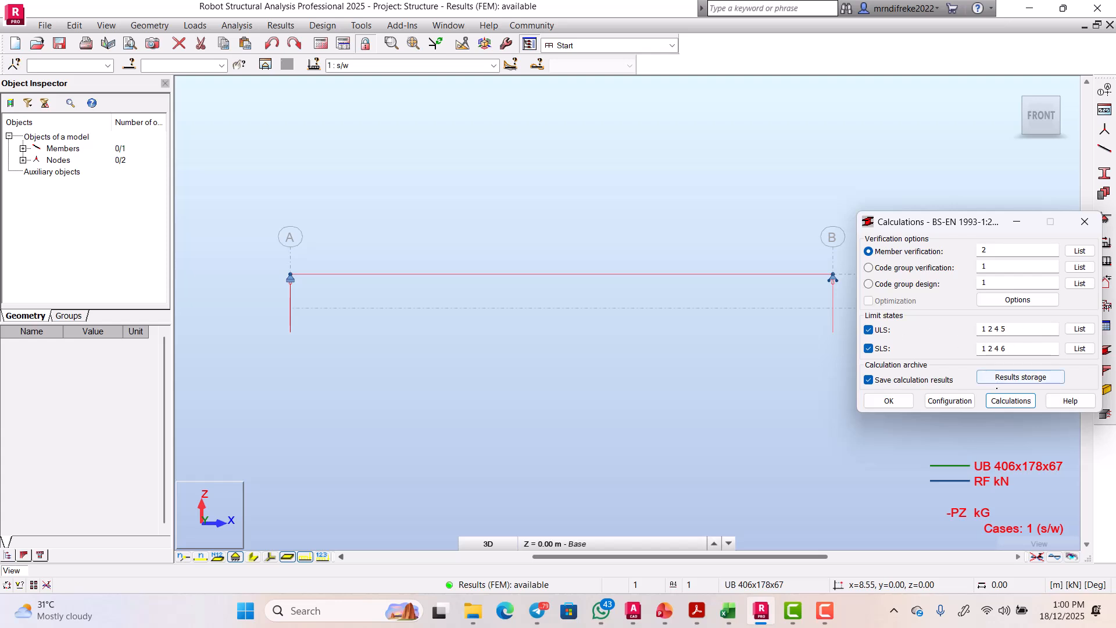
click(1012, 400)
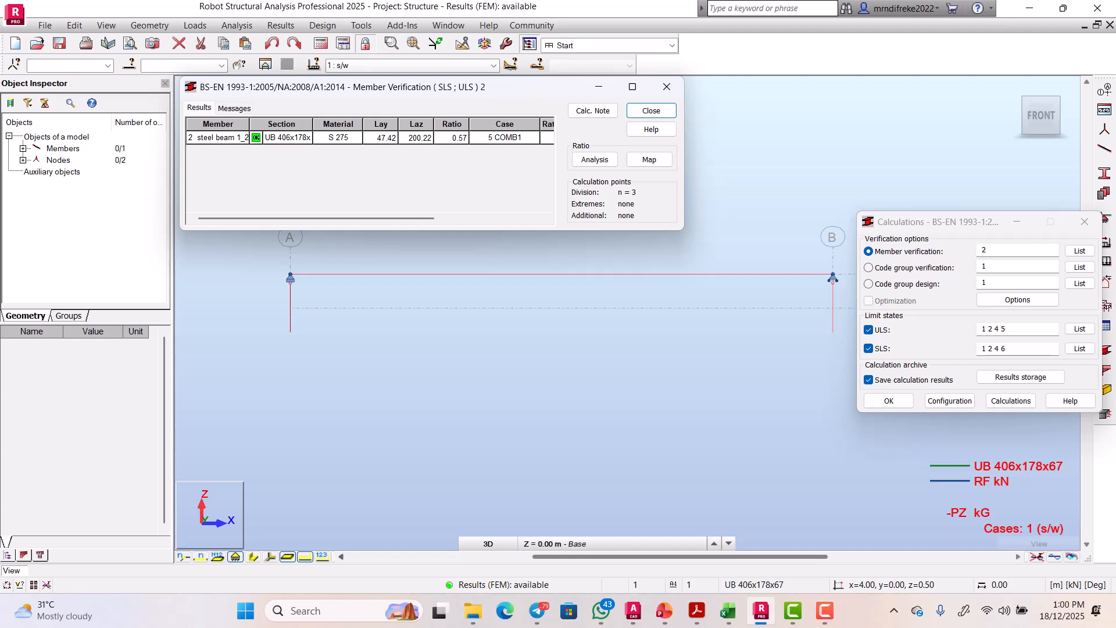
Step: Maximize the Member Verification results and widen the Section, Material, Ratio(uy) and Ratio(uz) columns
drag(313, 124, 334, 124)
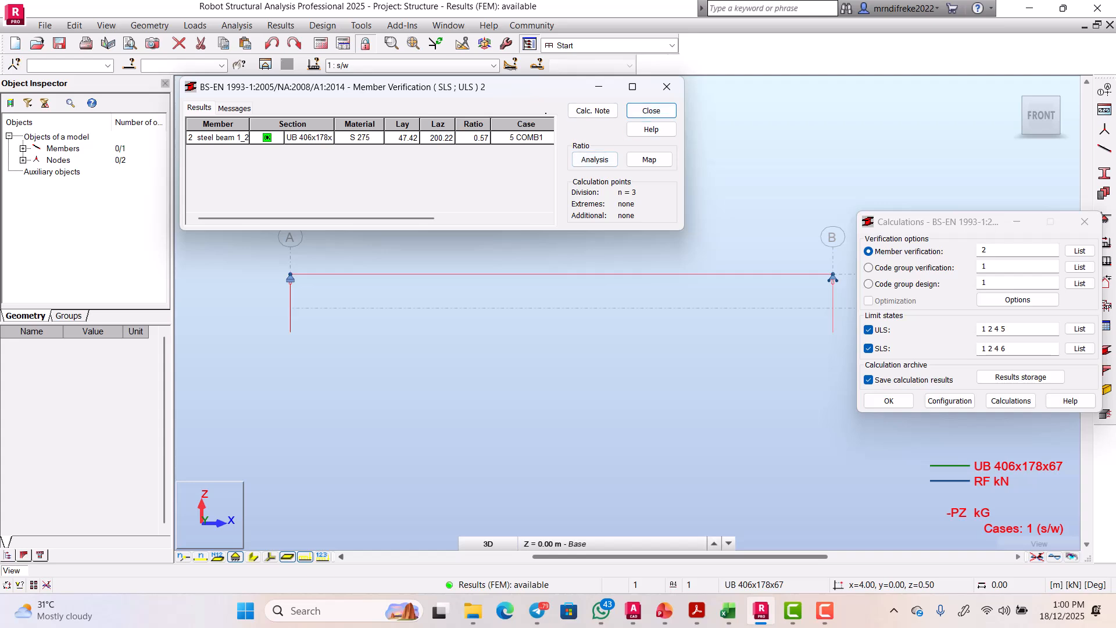
click(633, 87)
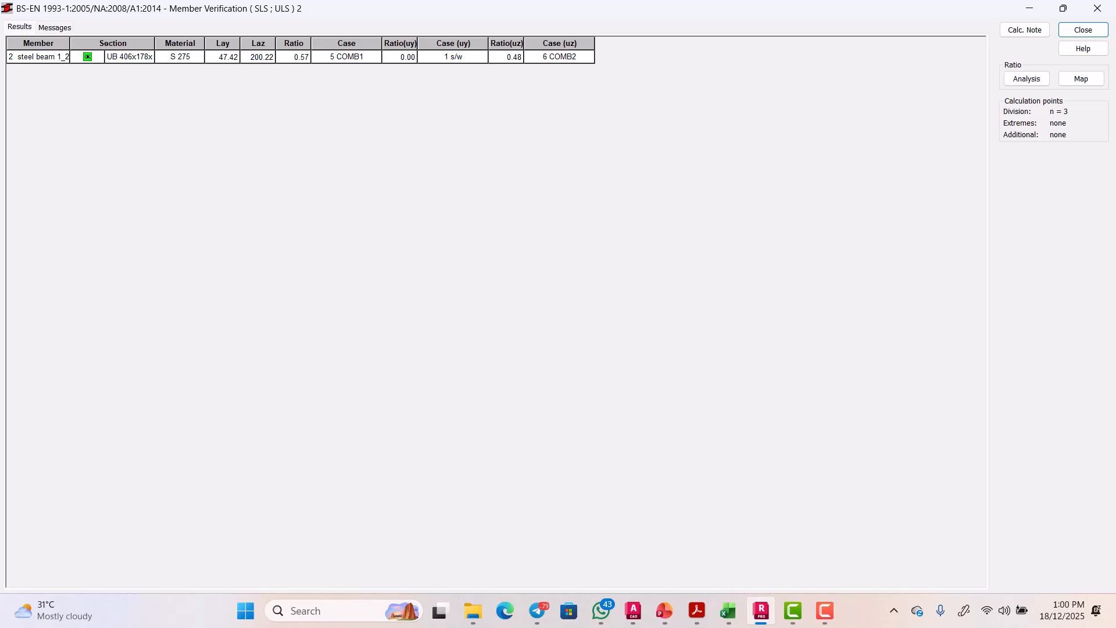
drag(155, 42, 211, 43)
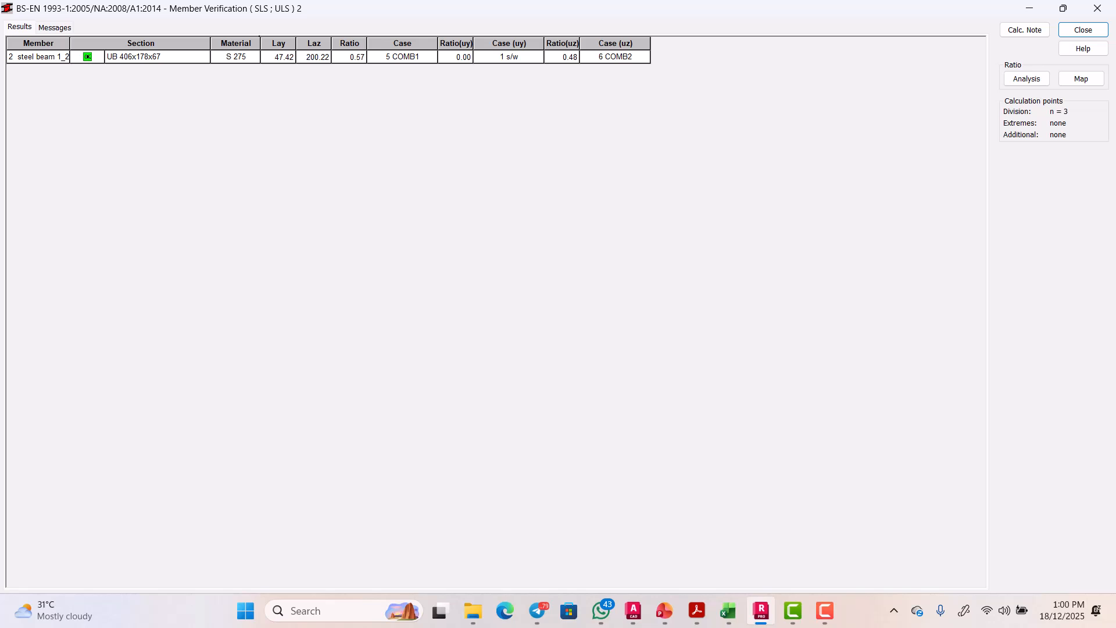
drag(259, 37, 304, 42)
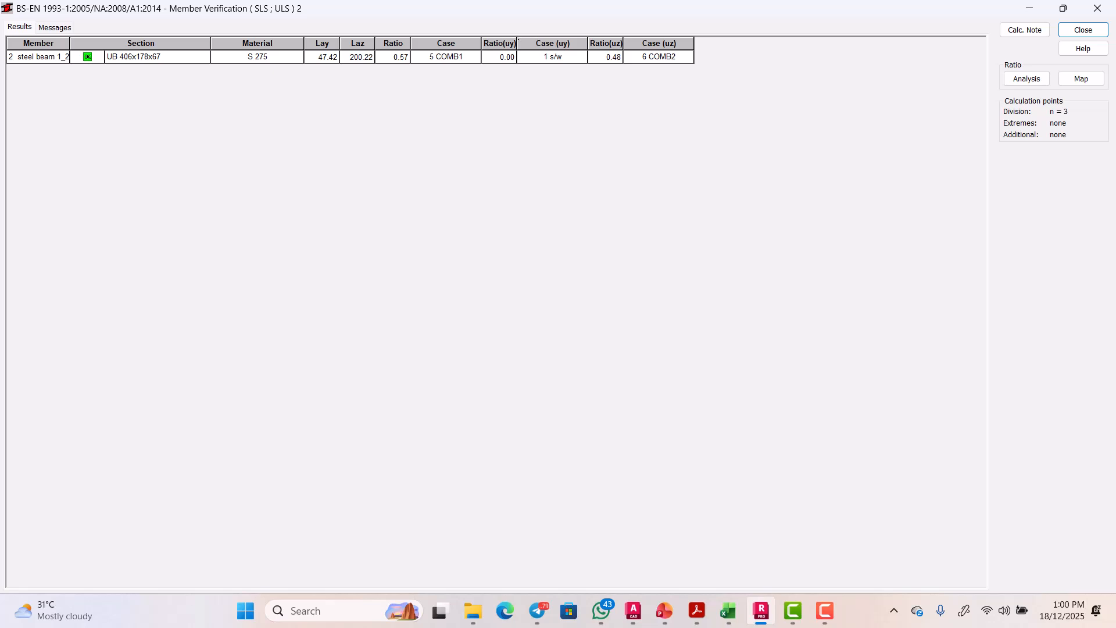
drag(518, 39, 558, 42)
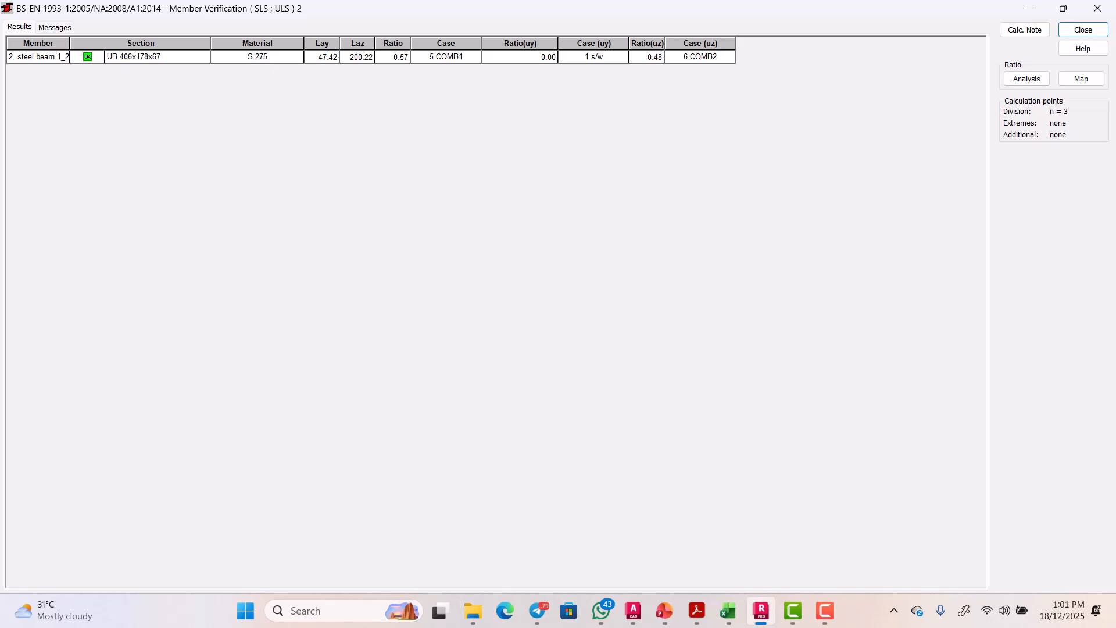
drag(665, 41, 691, 41)
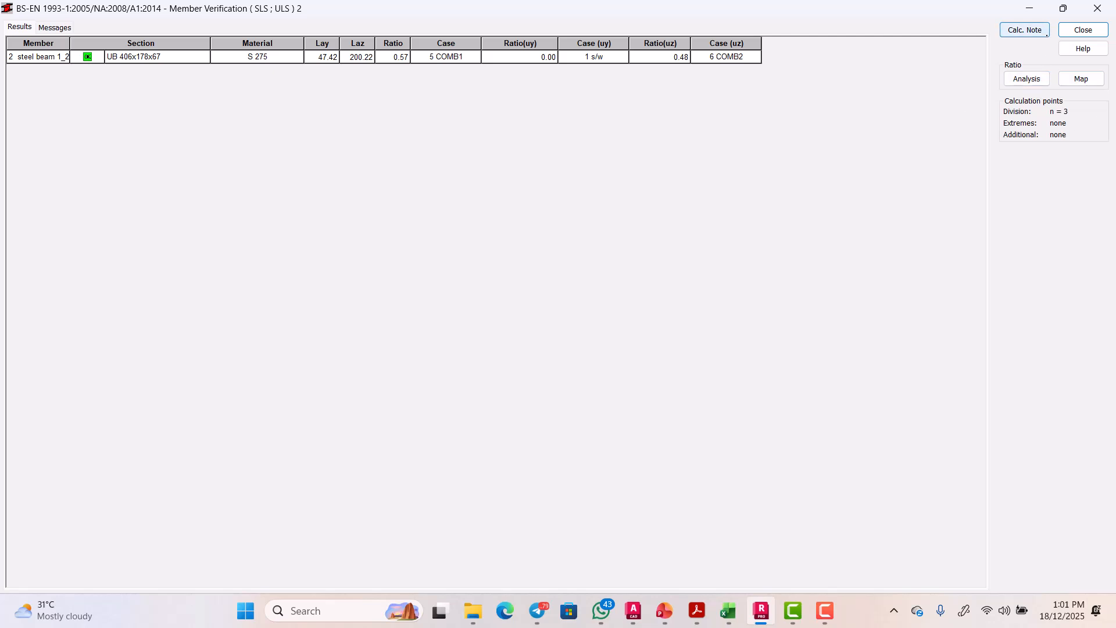
Step: Generate the full calculation note for member 2
click(1025, 30)
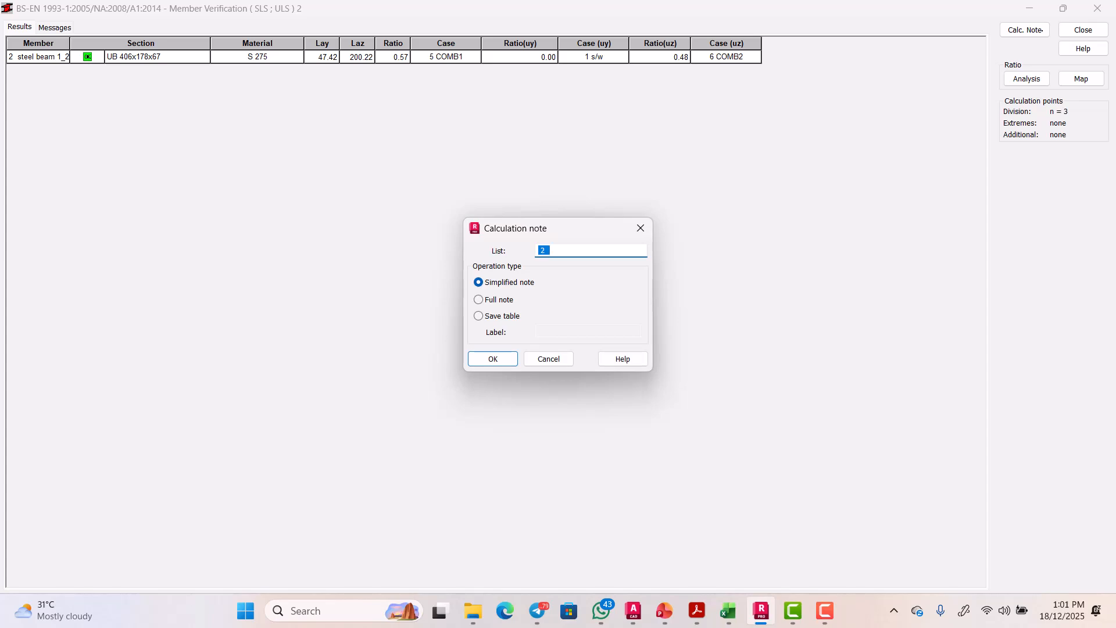
click(478, 299)
click(494, 358)
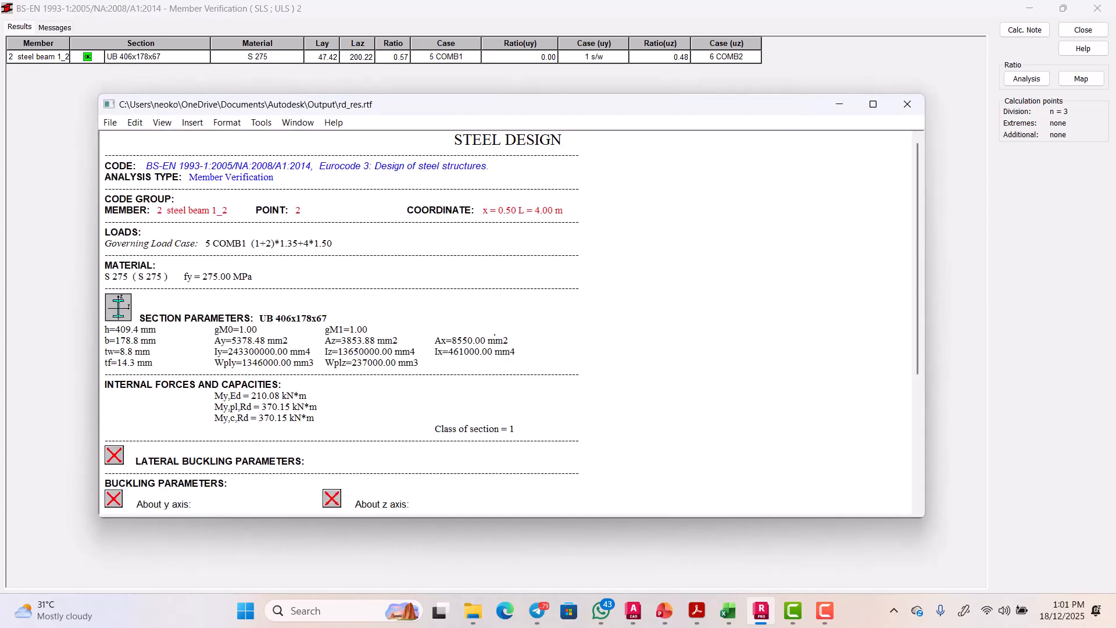
Step: Review the rd_res.rtf note showing Section OK, then close it and the verification results
scroll(494, 336, down, 5)
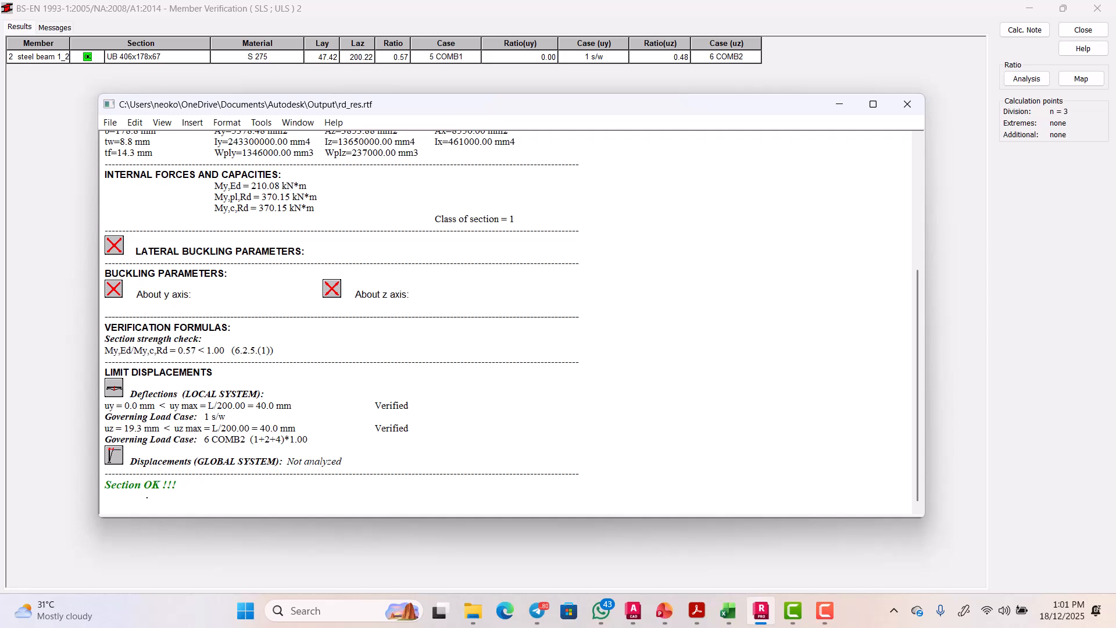
scroll(512, 323, up, 3)
scroll(512, 323, down, 2)
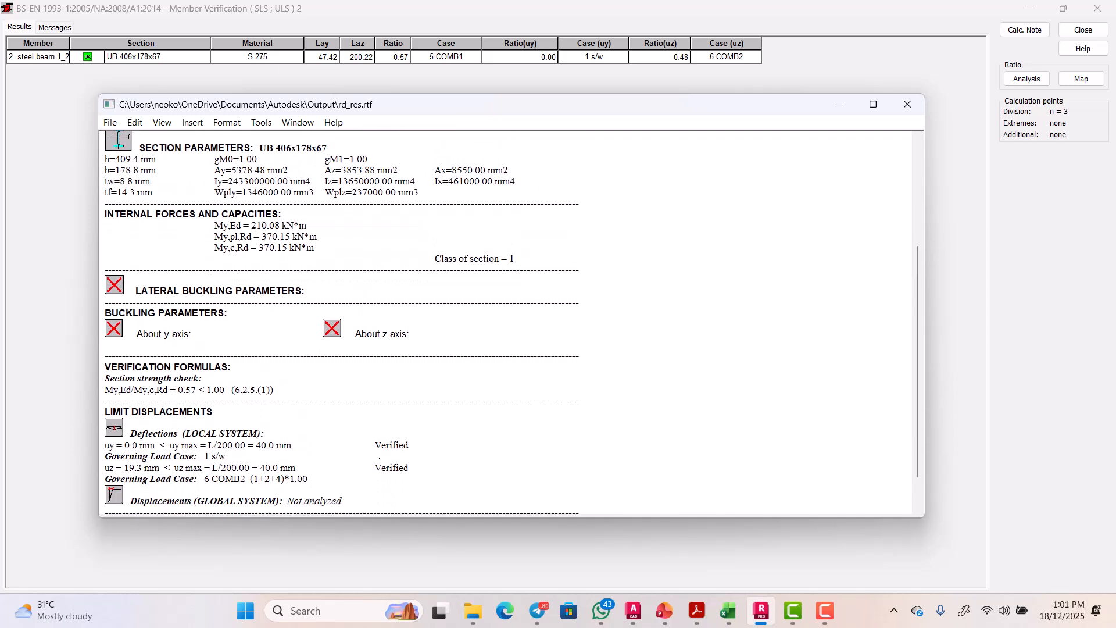
scroll(396, 431, up, 4)
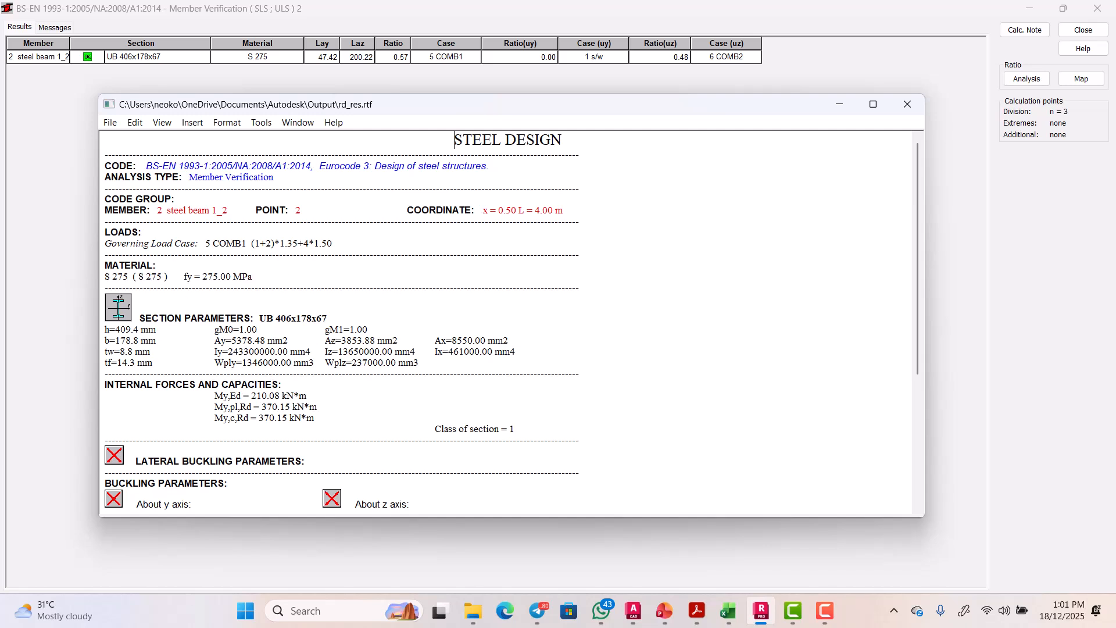
scroll(424, 297, down, 4)
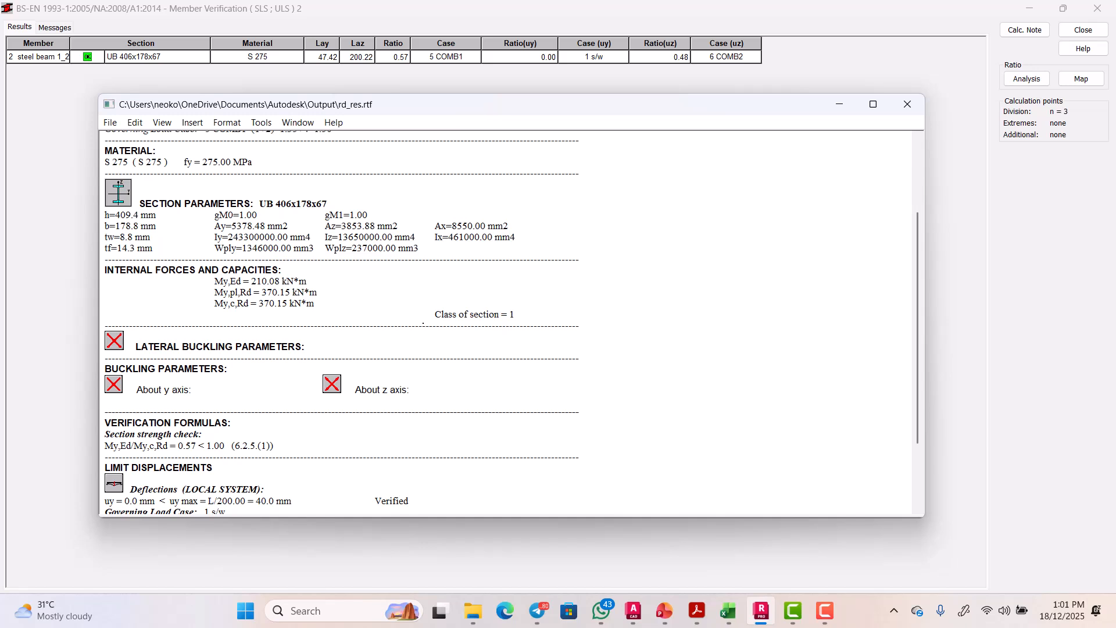
scroll(423, 323, up, 1)
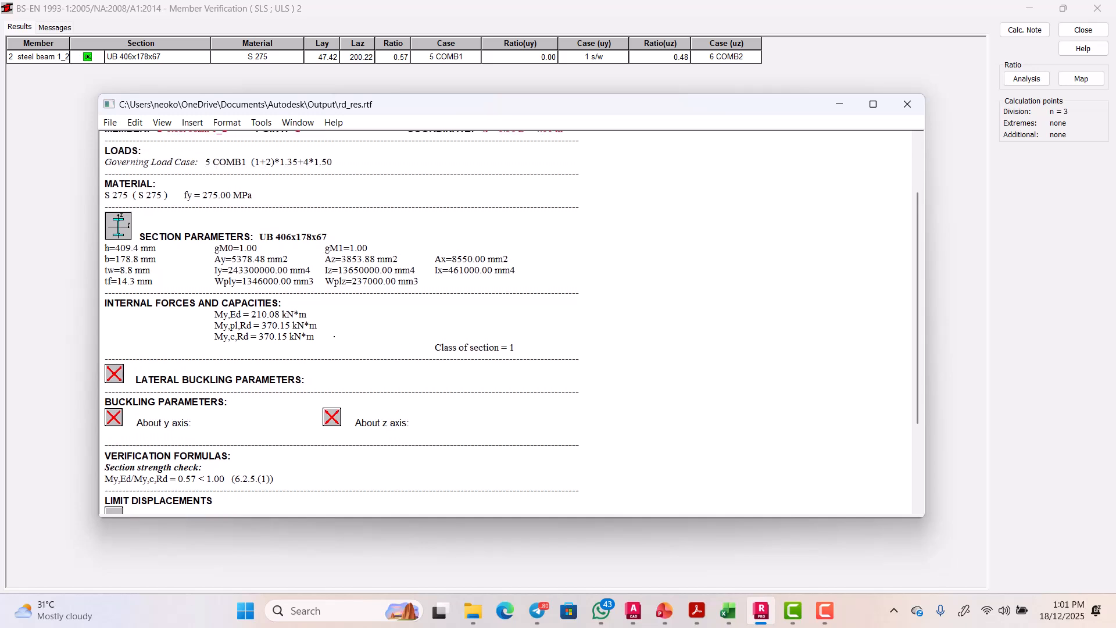
scroll(334, 337, up, 1)
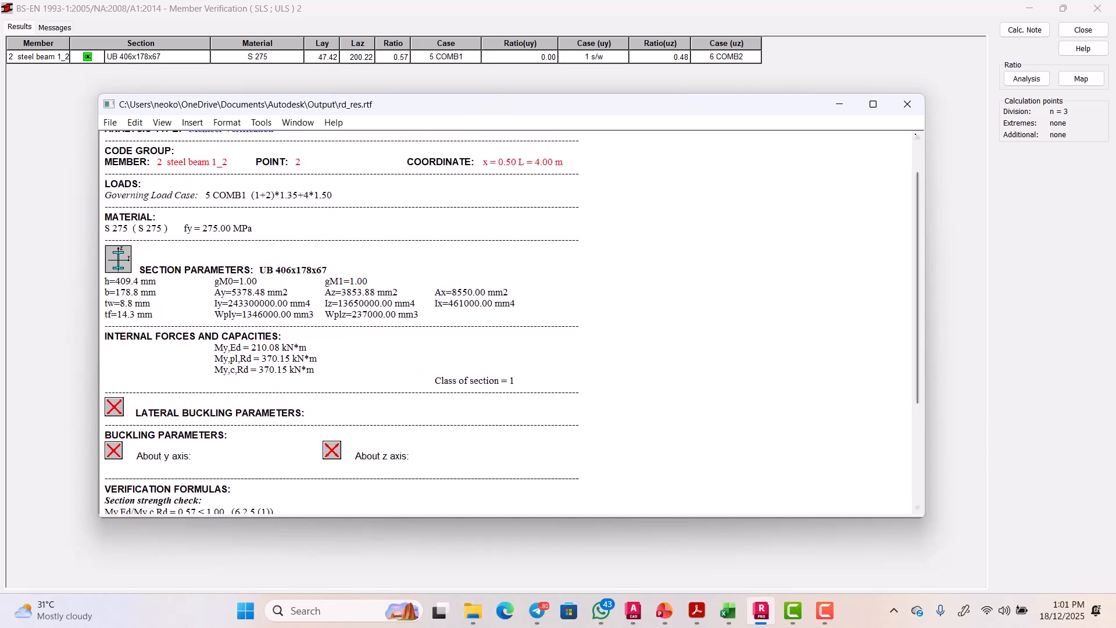
click(907, 104)
click(1098, 7)
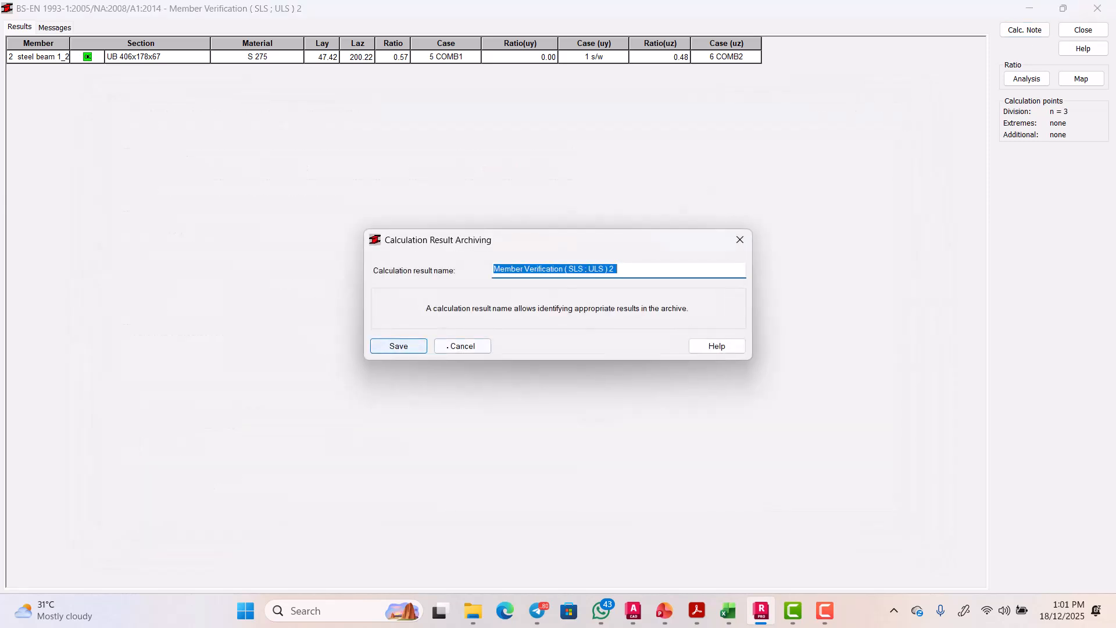
Step: Skip archiving, close the calculation settings, and show the beam as its green UB 406x178x67 section
click(458, 347)
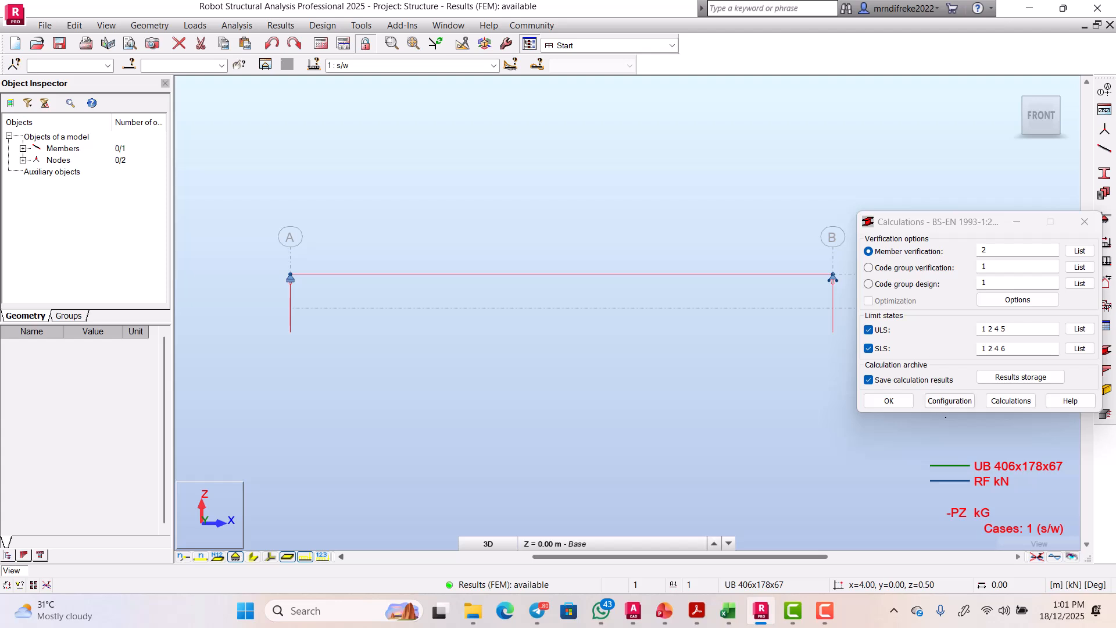
click(889, 400)
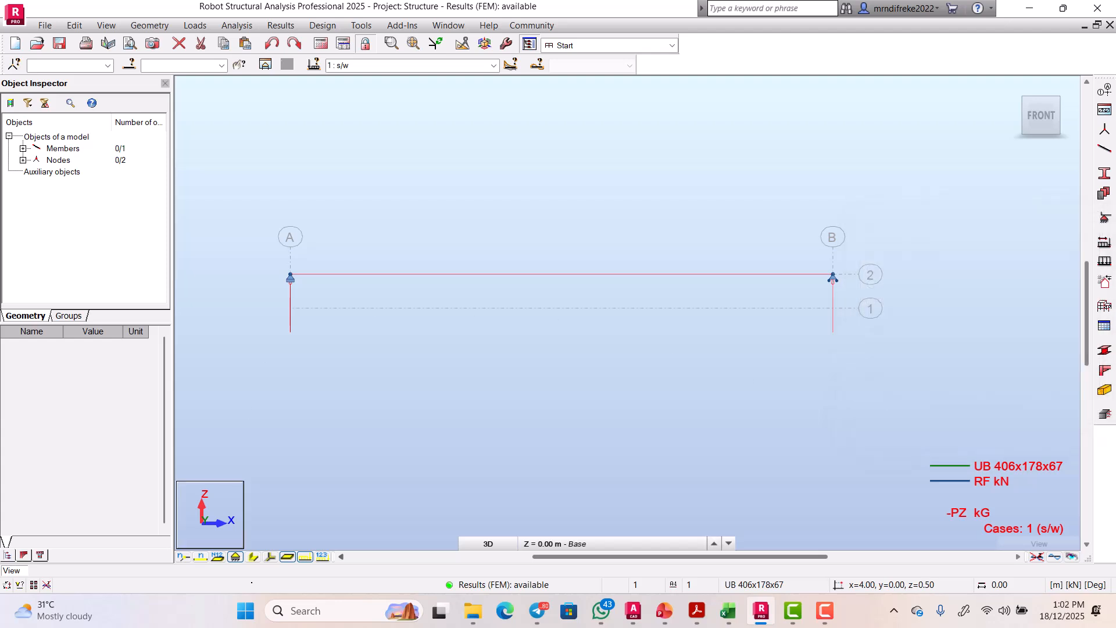
click(253, 557)
scroll(644, 172, down, 3)
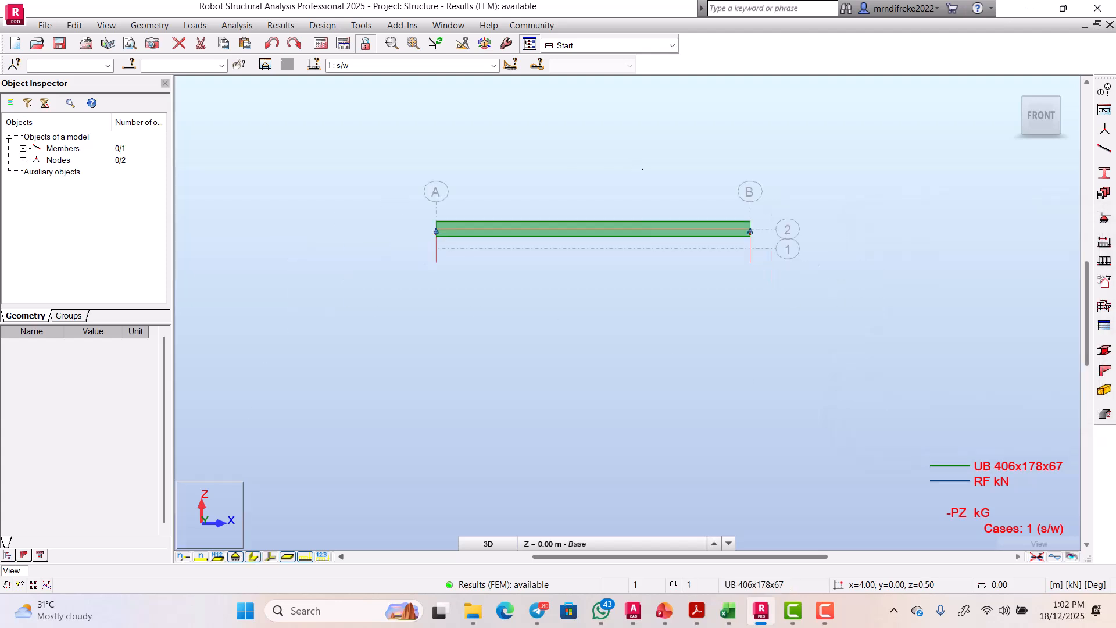
scroll(638, 188, down, 1)
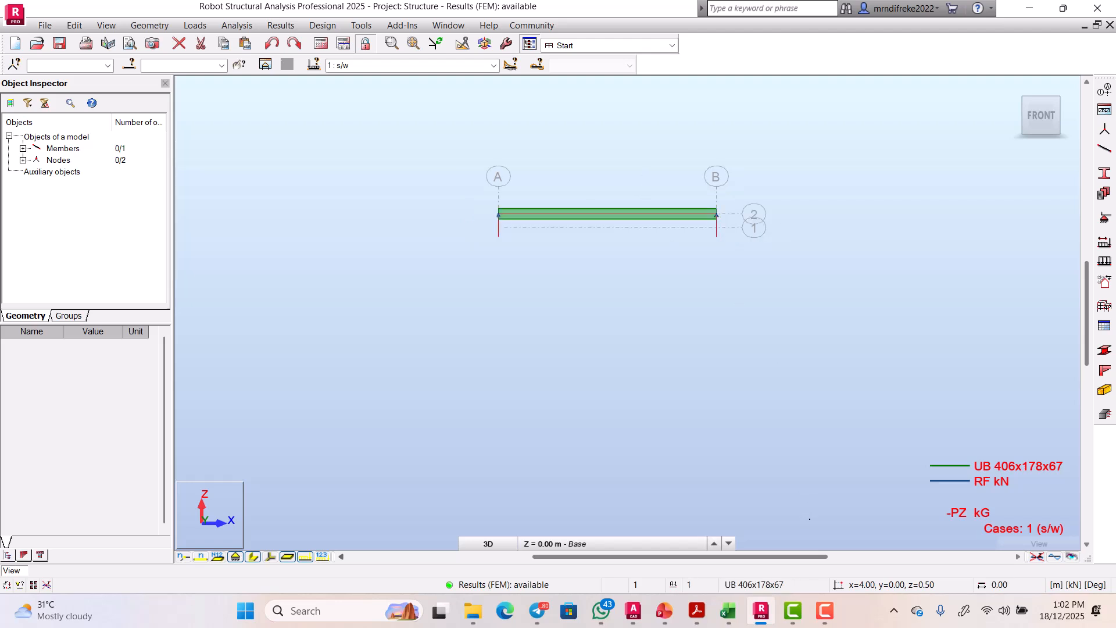
click(813, 521)
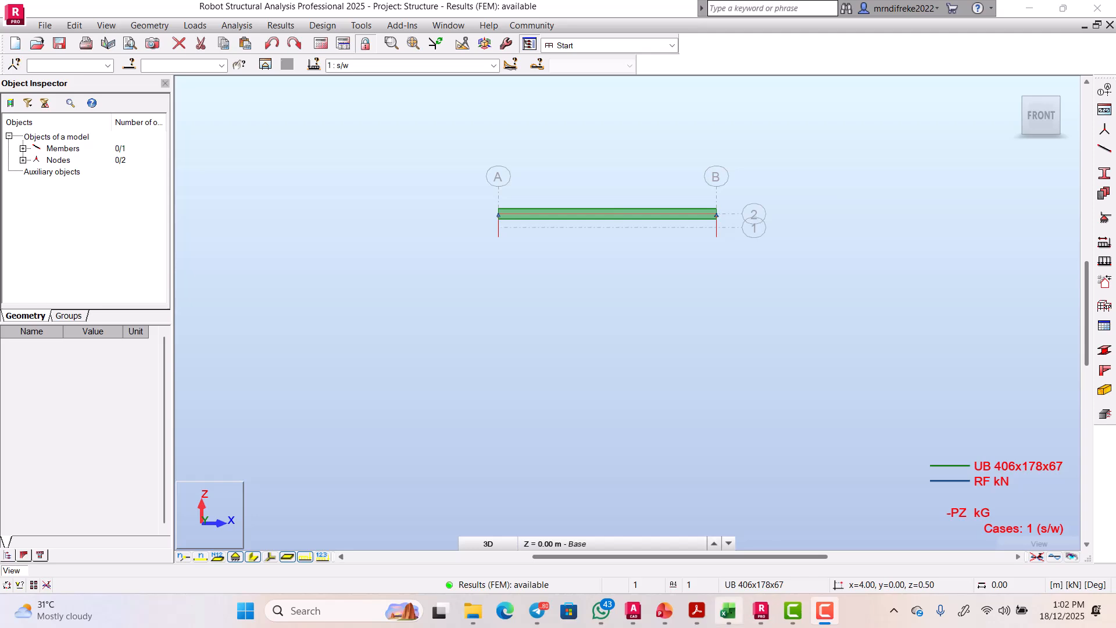